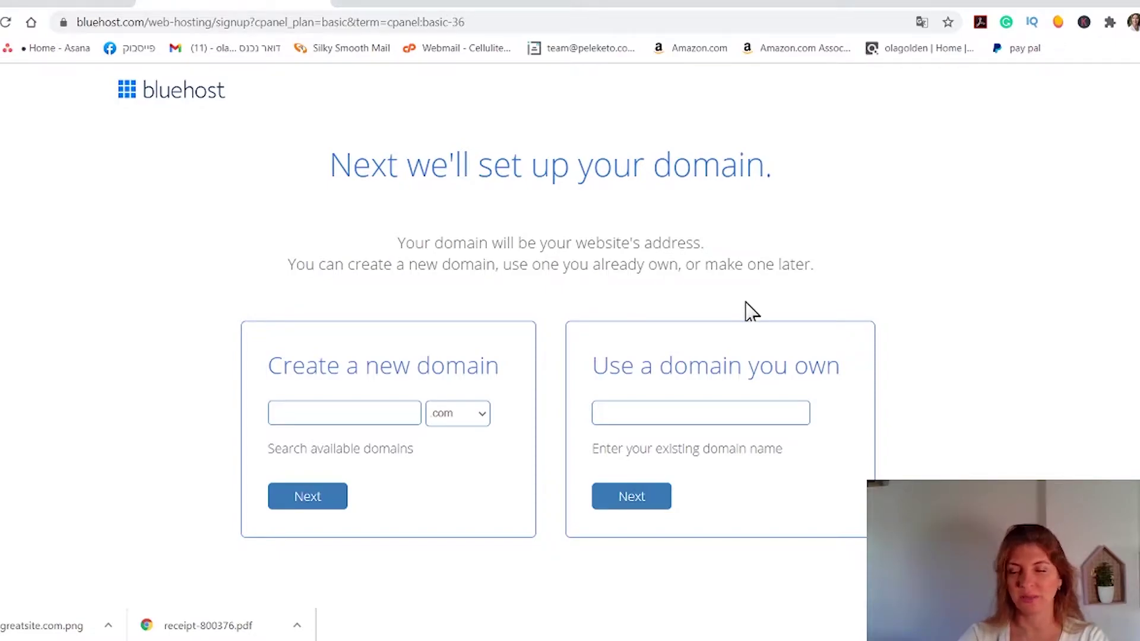
# Step: Enter incomeola.com as the domain you already own and continue to the account signup form
pyautogui.click(636, 419)
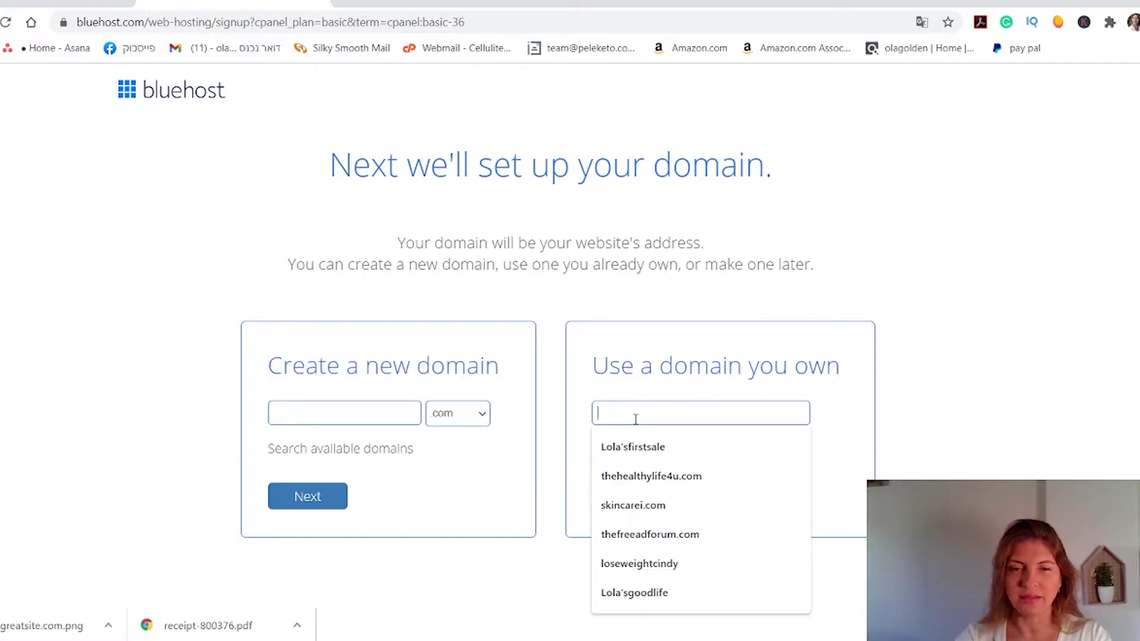
pyautogui.write('incd')
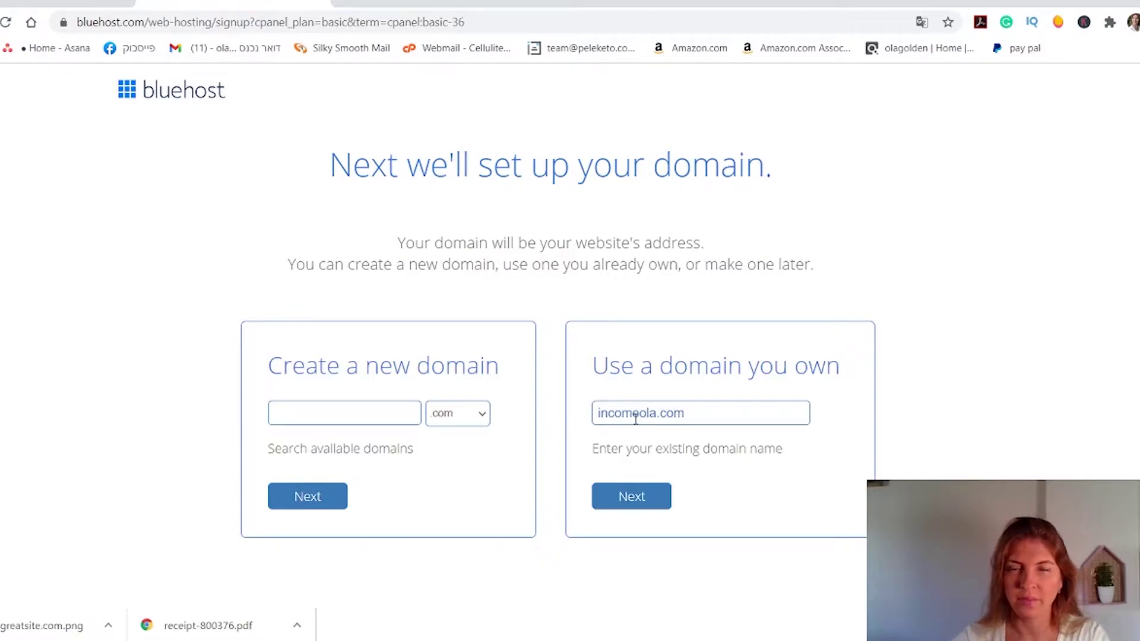
pyautogui.click(631, 500)
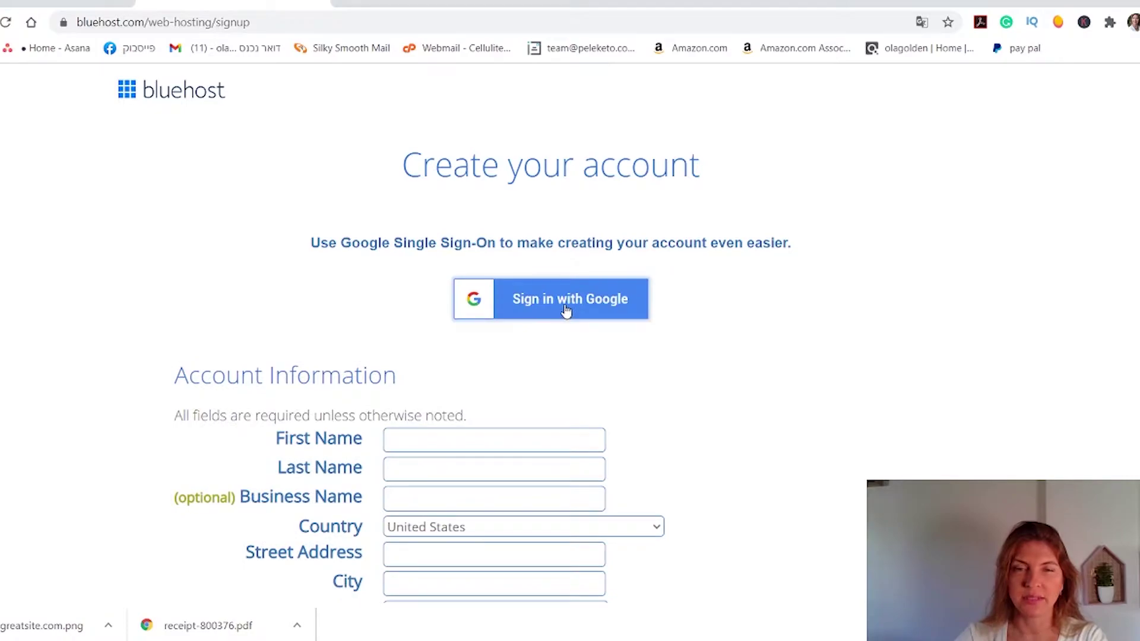
pyautogui.scroll(-3, 652, 346)
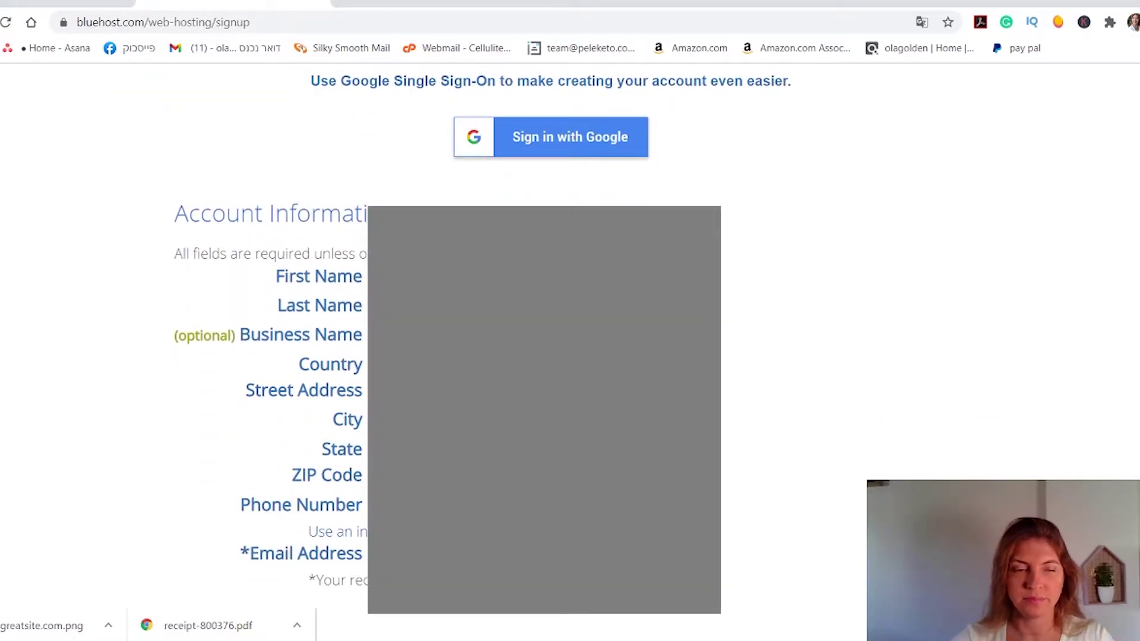
pyautogui.scroll(-6, 403, 369)
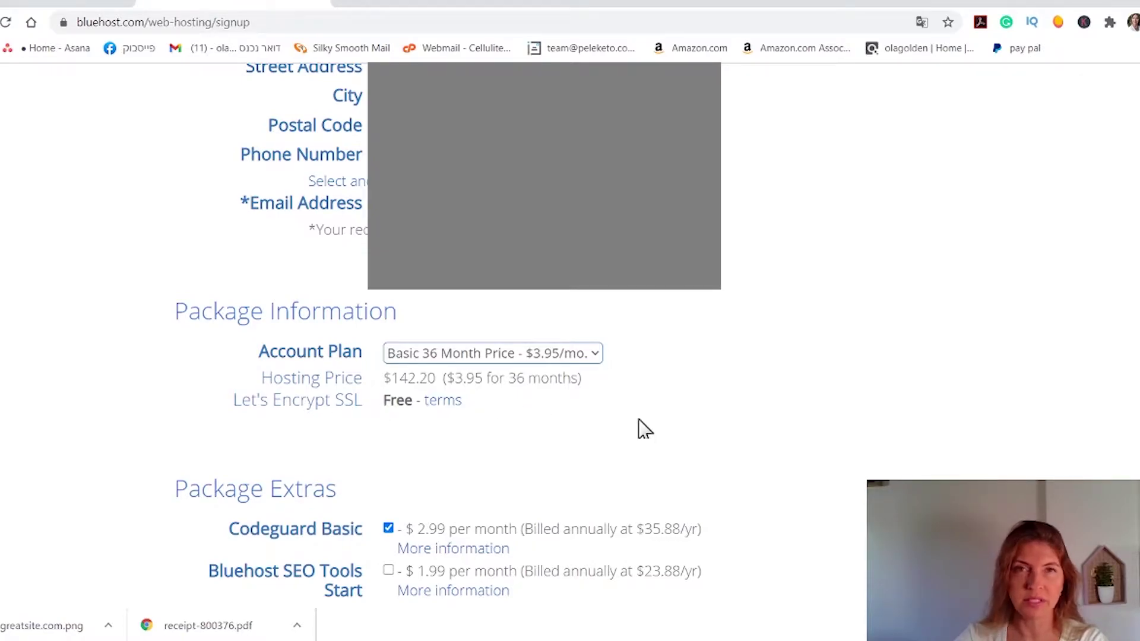
# Step: Drop the Codeguard Basic and SiteLock Security extras and start entering the credit card details
pyautogui.scroll(-5, 649, 420)
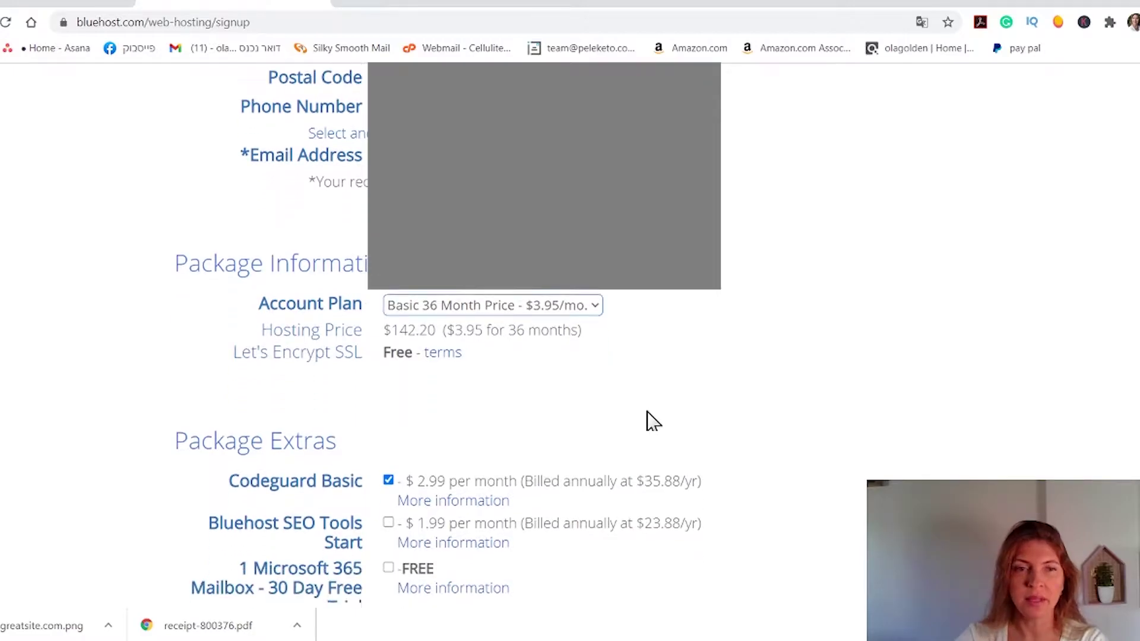
pyautogui.click(389, 204)
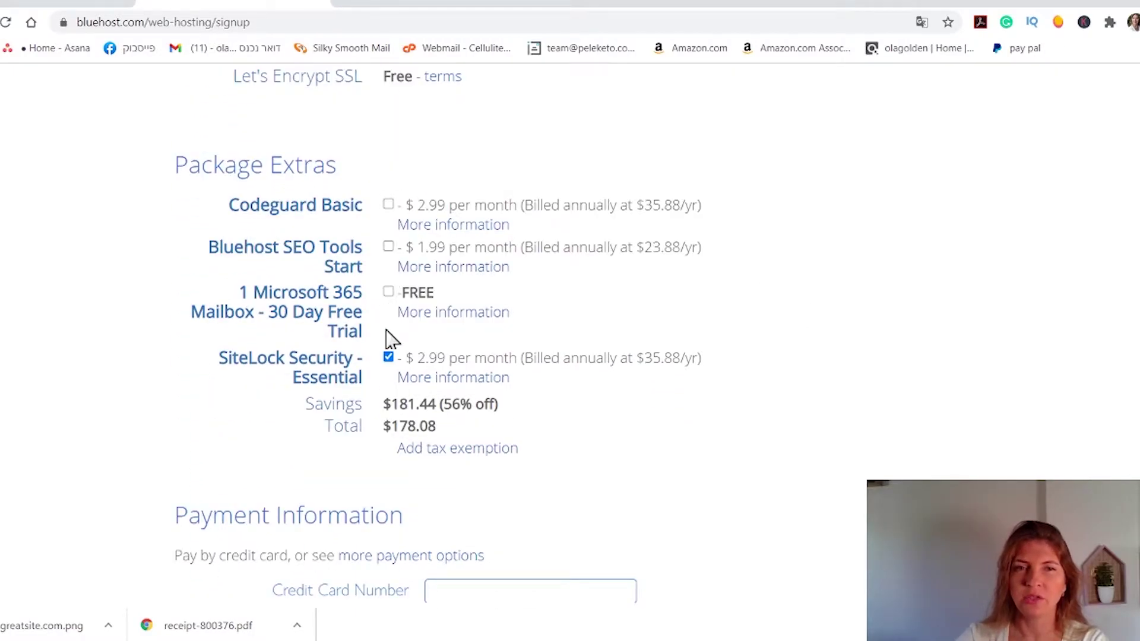
pyautogui.click(287, 354)
pyautogui.scroll(-1, 399, 377)
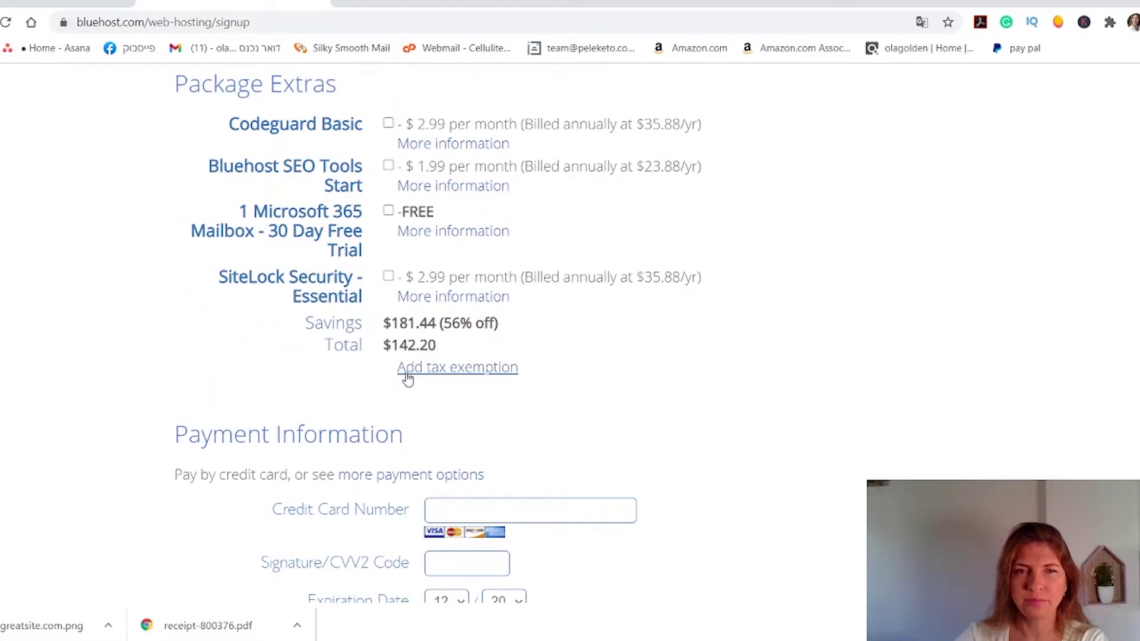
pyautogui.scroll(-2, 651, 389)
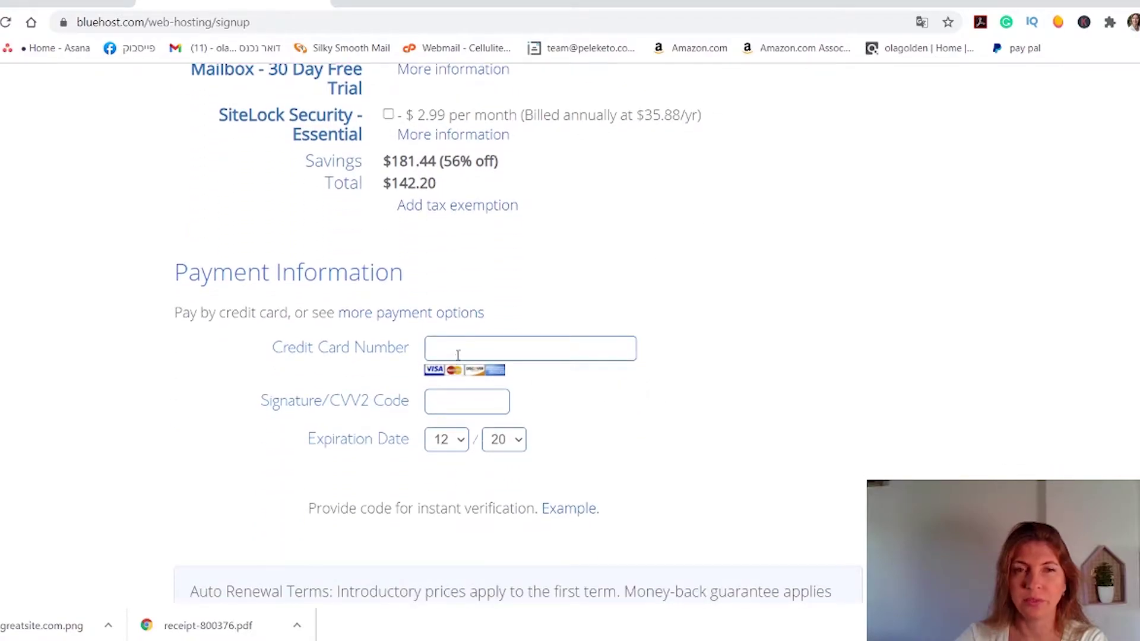
pyautogui.click(457, 352)
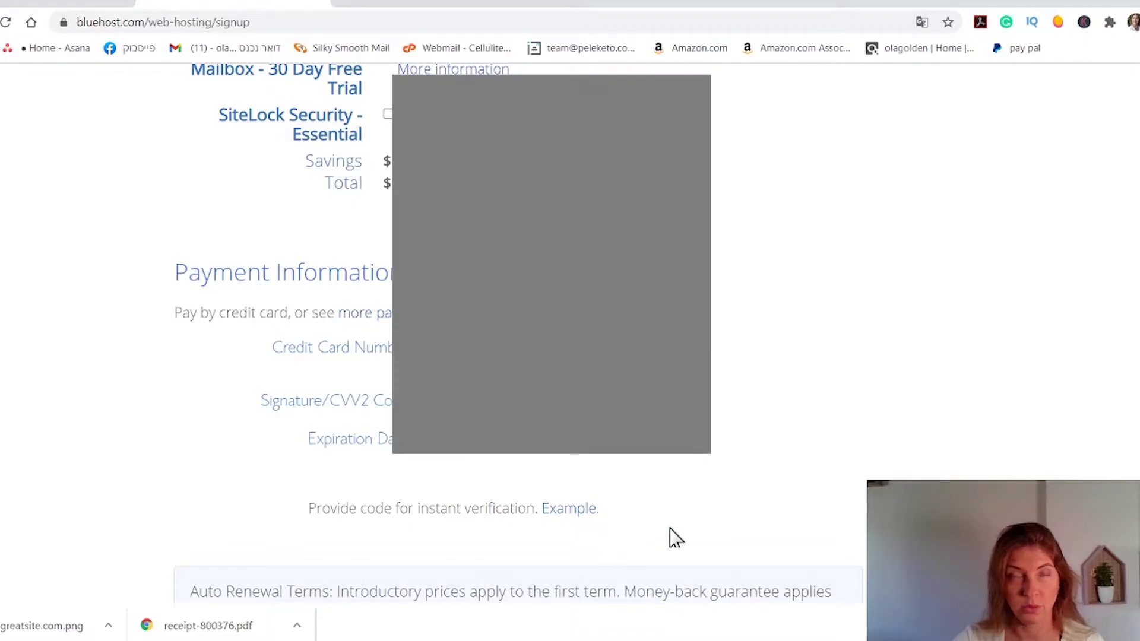
pyautogui.scroll(-4, 746, 467)
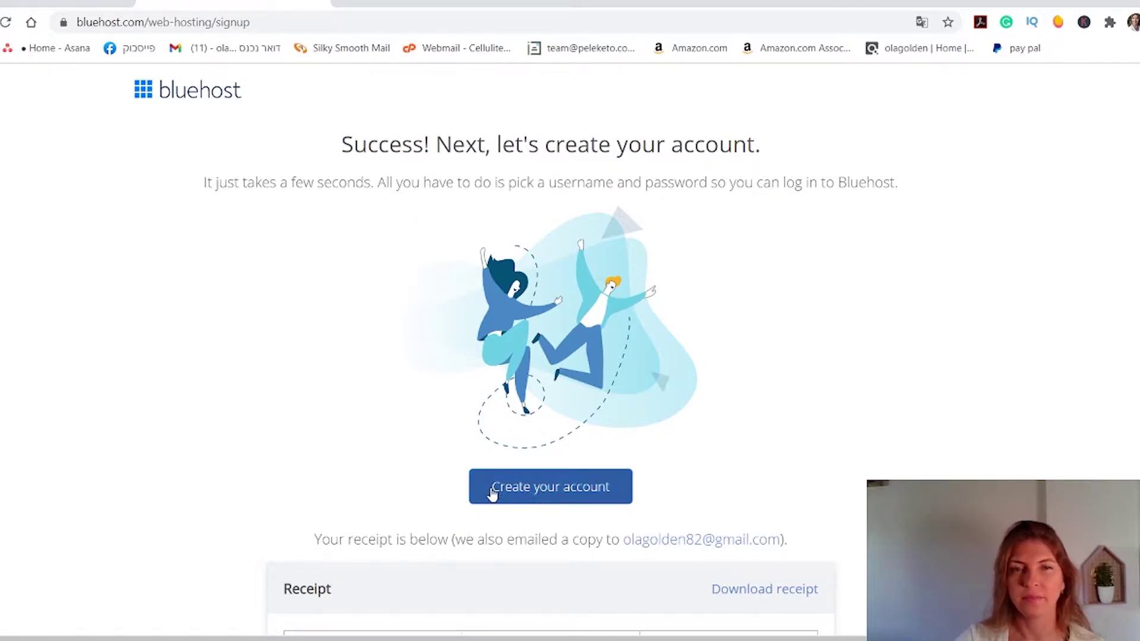
# Step: Create the account login with a new password, accept the terms, and go to the login page
pyautogui.scroll(-7, 720, 461)
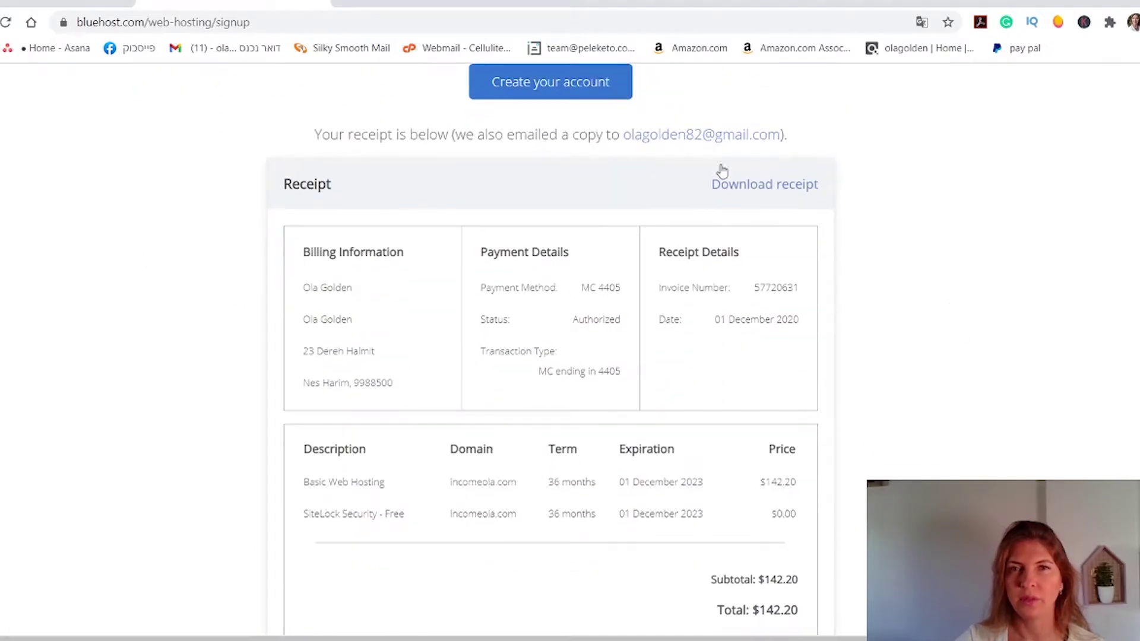
pyautogui.scroll(4, 667, 375)
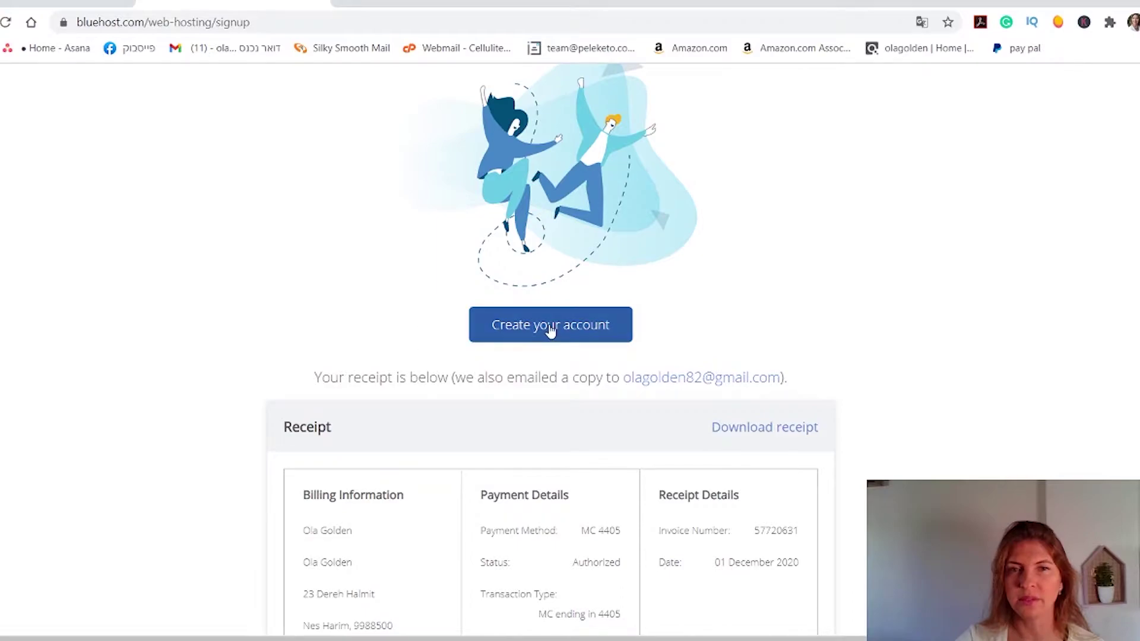
pyautogui.click(551, 328)
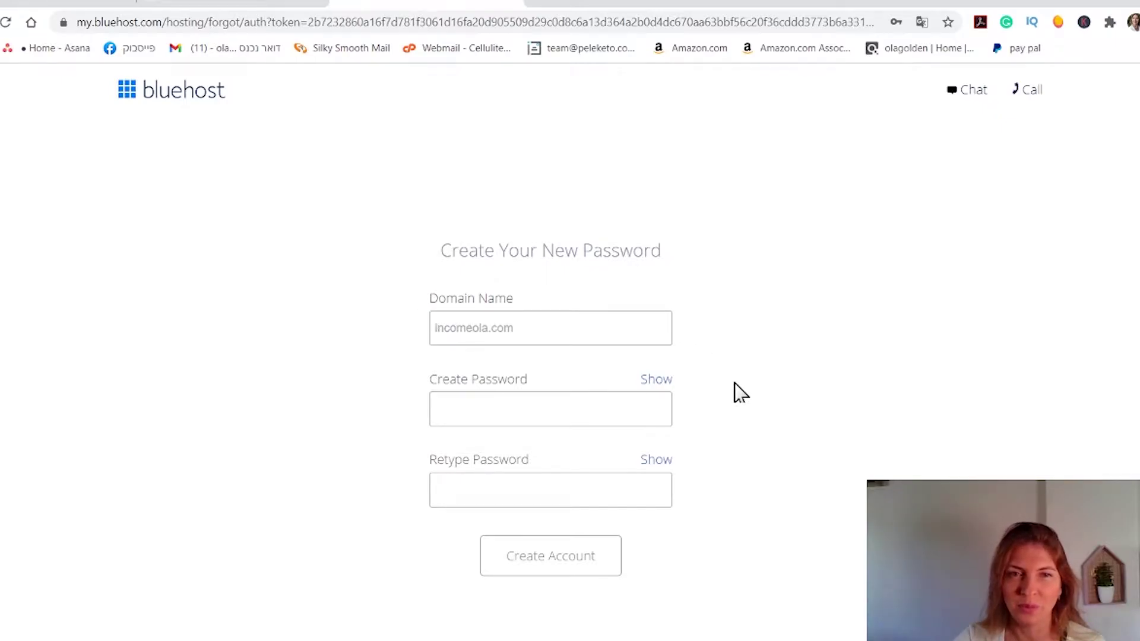
pyautogui.scroll(-1, 740, 393)
pyautogui.click(463, 331)
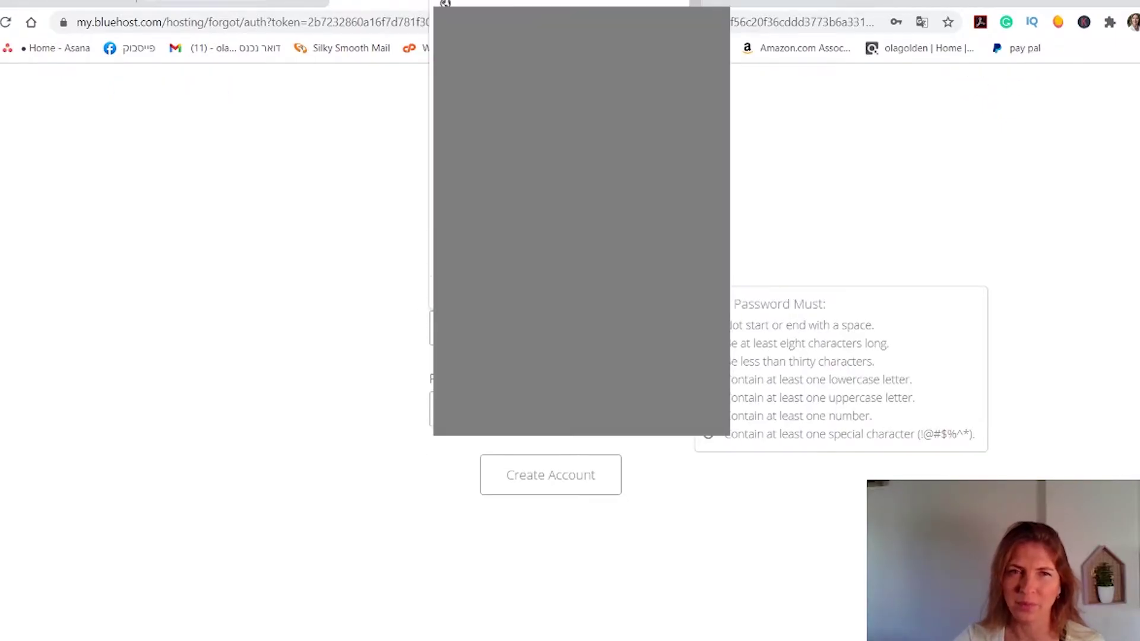
pyautogui.write('********')
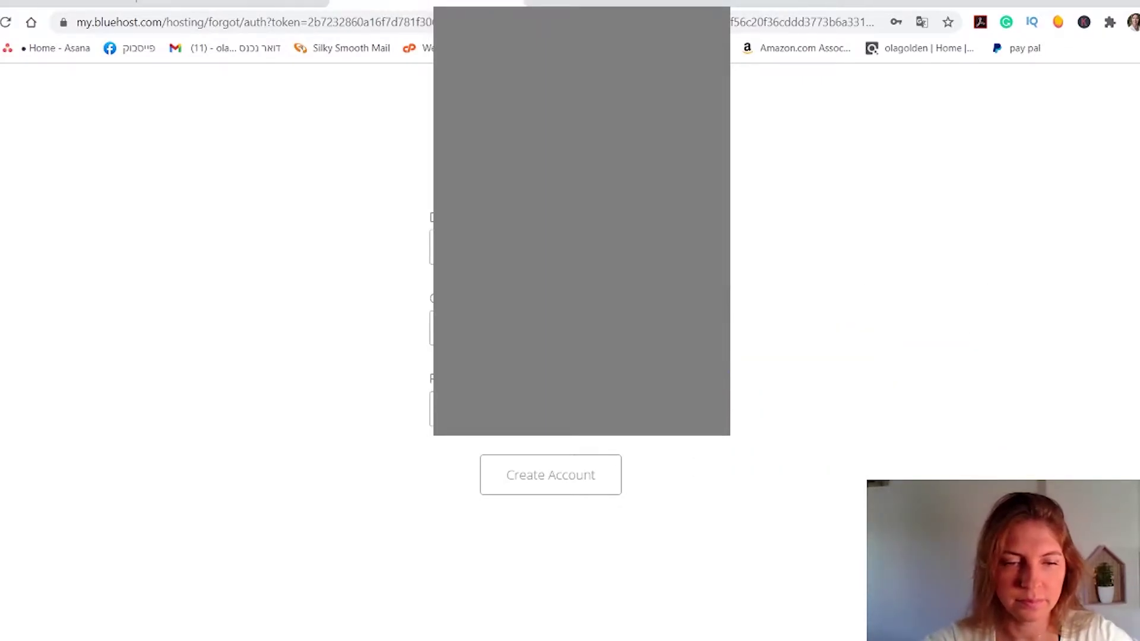
pyautogui.click(363, 460)
pyautogui.click(590, 517)
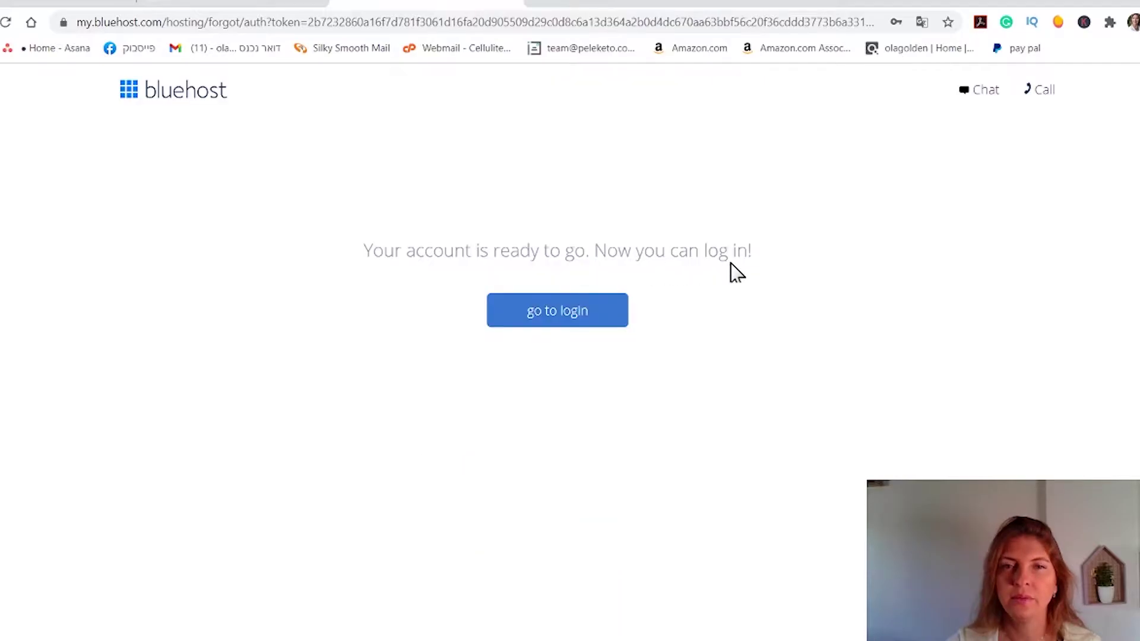
pyautogui.click(573, 319)
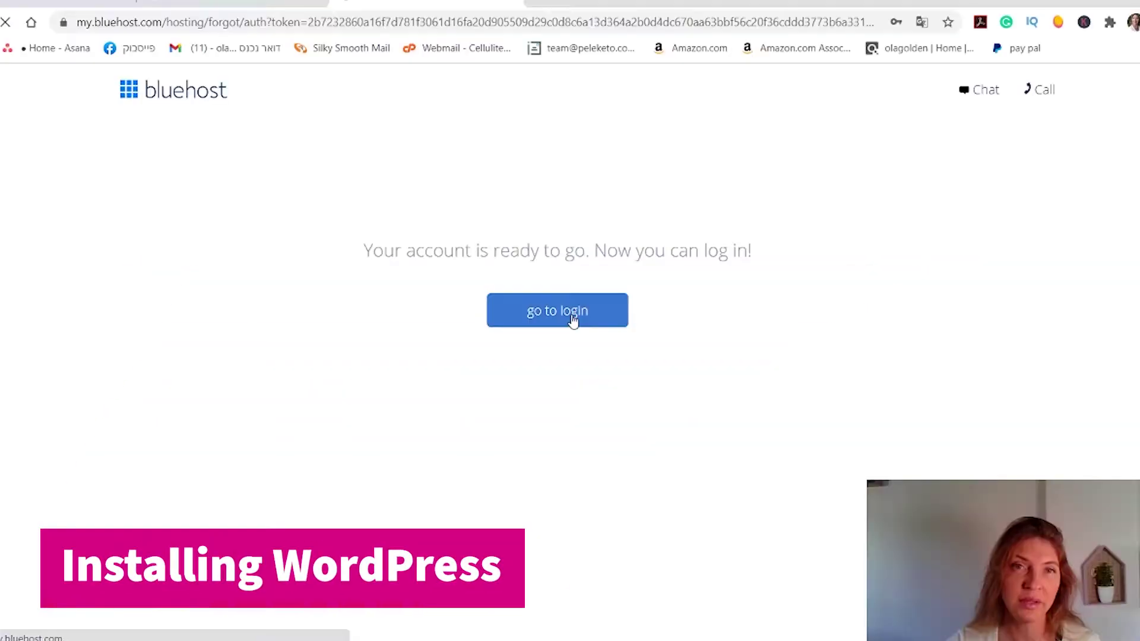
# Step: Log in to the new Bluehost account and save the password in the browser
pyautogui.click(573, 313)
pyautogui.click(457, 353)
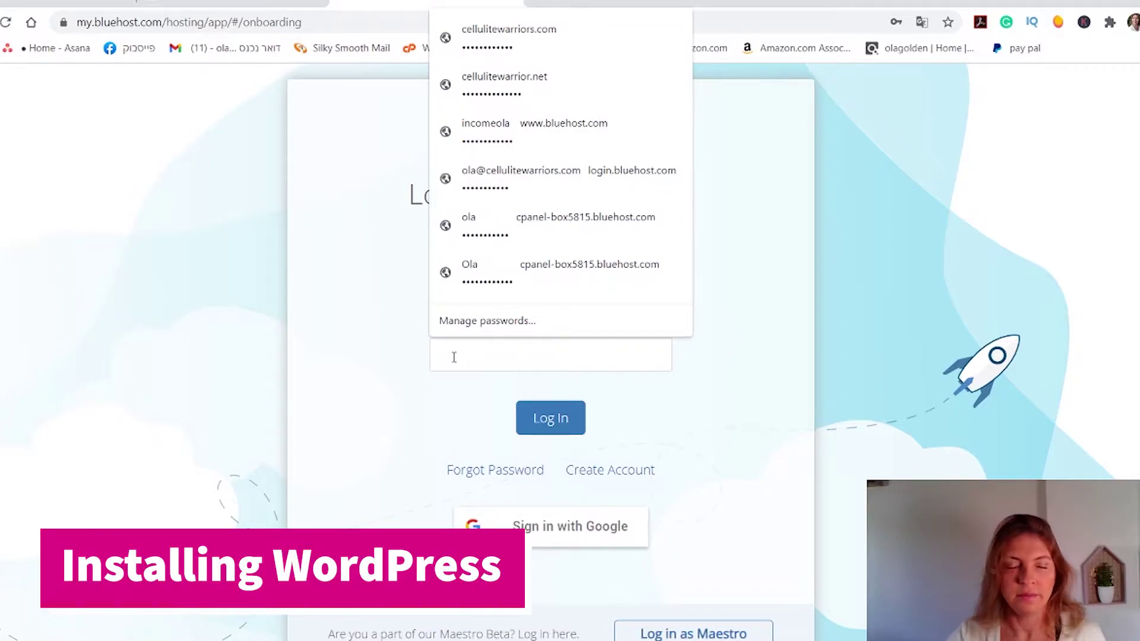
pyautogui.write('••••••••••••')
pyautogui.click(558, 420)
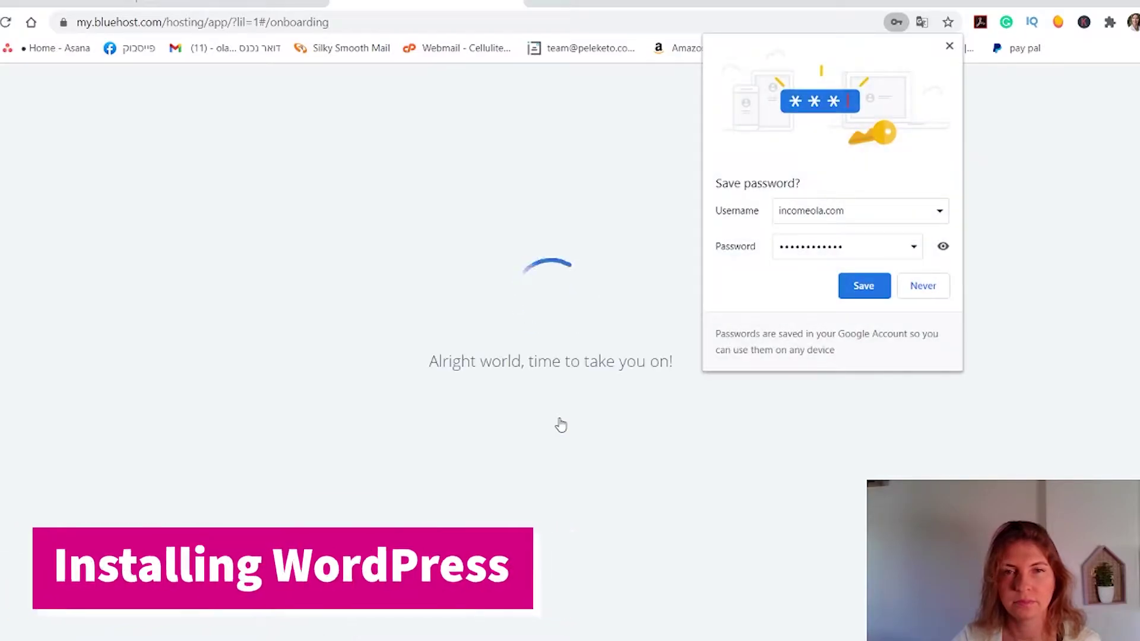
pyautogui.click(864, 286)
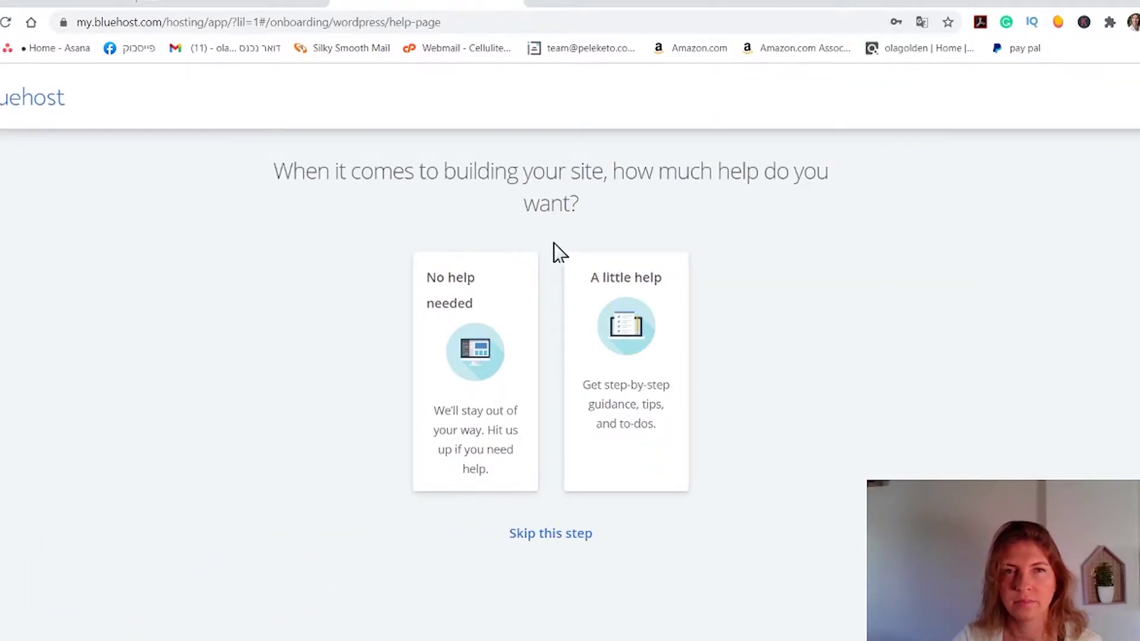
# Step: Choose to build the site yourself, pick Blog, and rate website-building comfort as Very
pyautogui.click(530, 479)
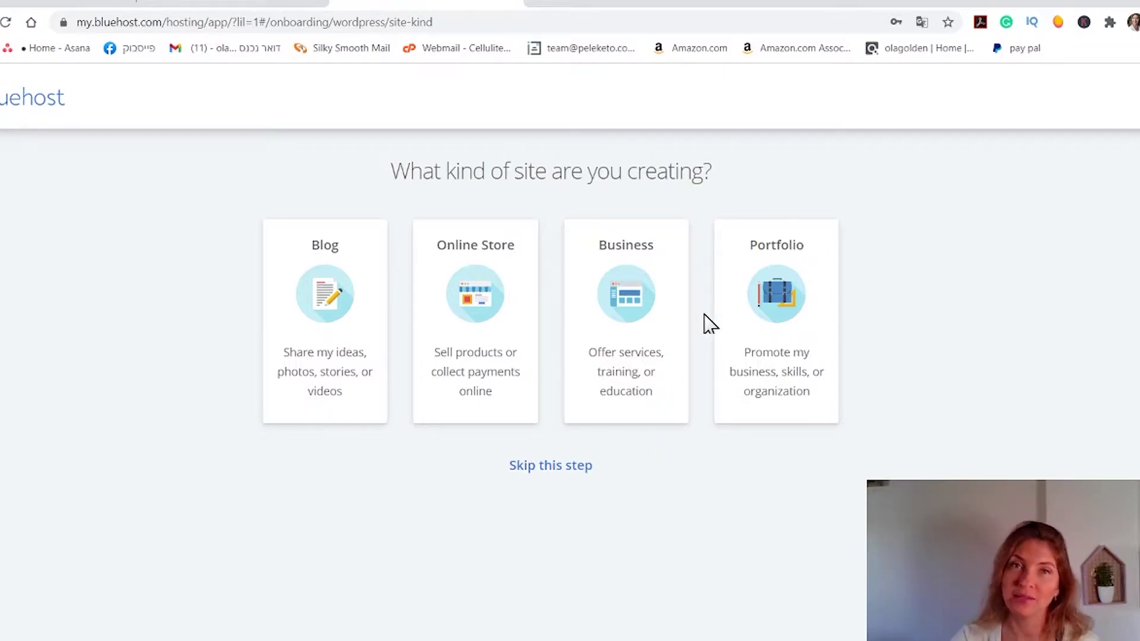
pyautogui.click(295, 371)
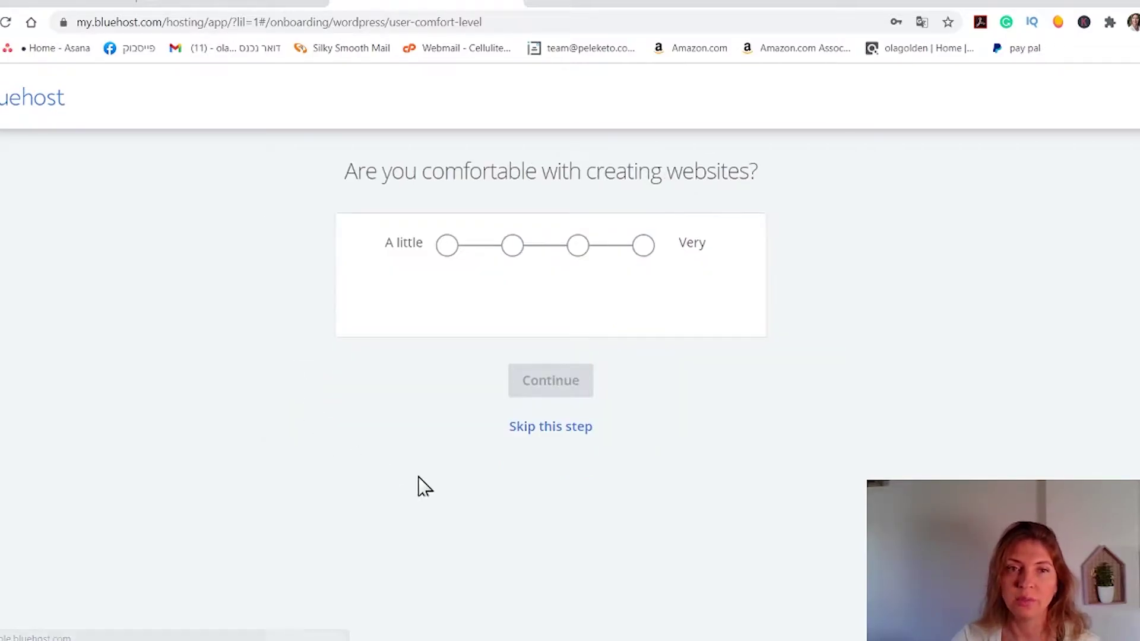
pyautogui.click(640, 252)
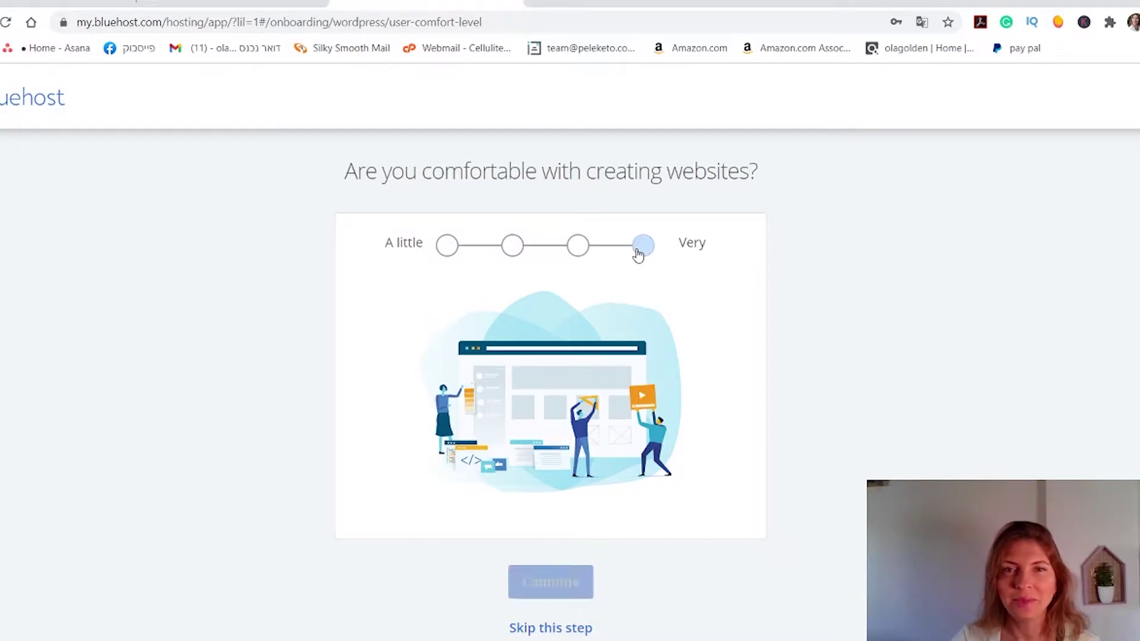
pyautogui.click(559, 584)
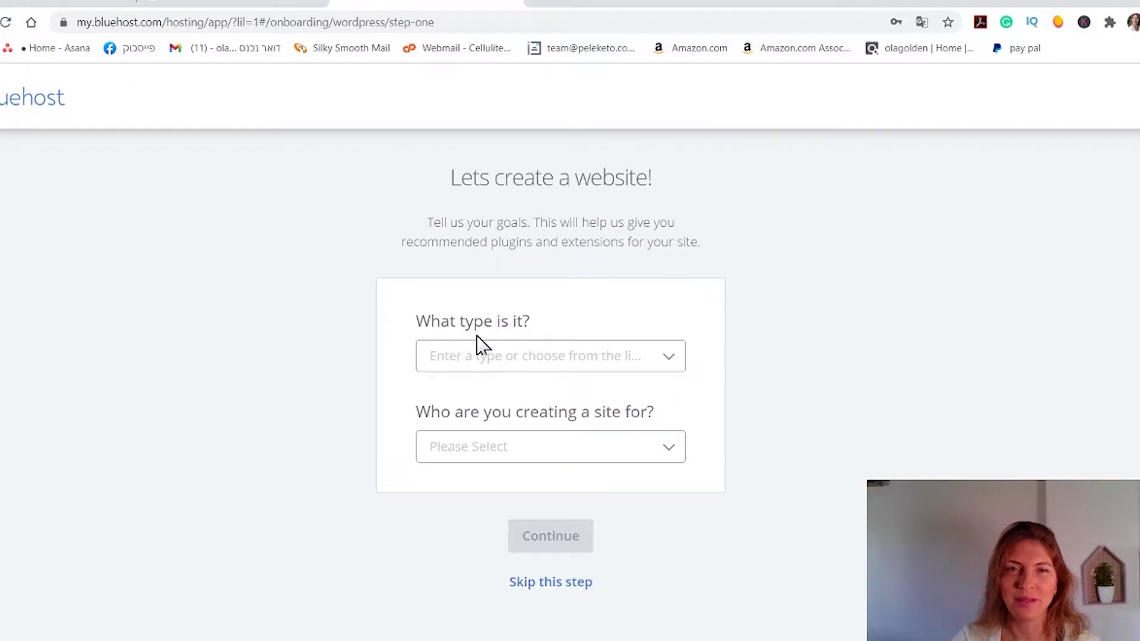
# Step: Set the site type to Education for Myself, keep Blog ticked, and continue to themes
pyautogui.click(676, 364)
pyautogui.click(565, 453)
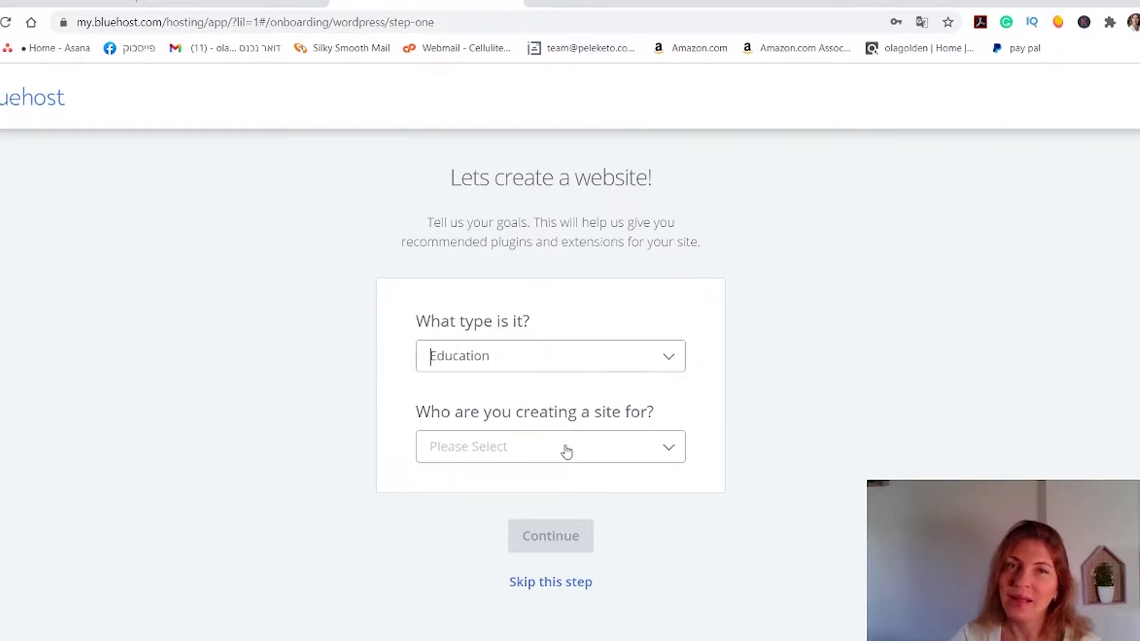
pyautogui.click(669, 451)
pyautogui.click(489, 492)
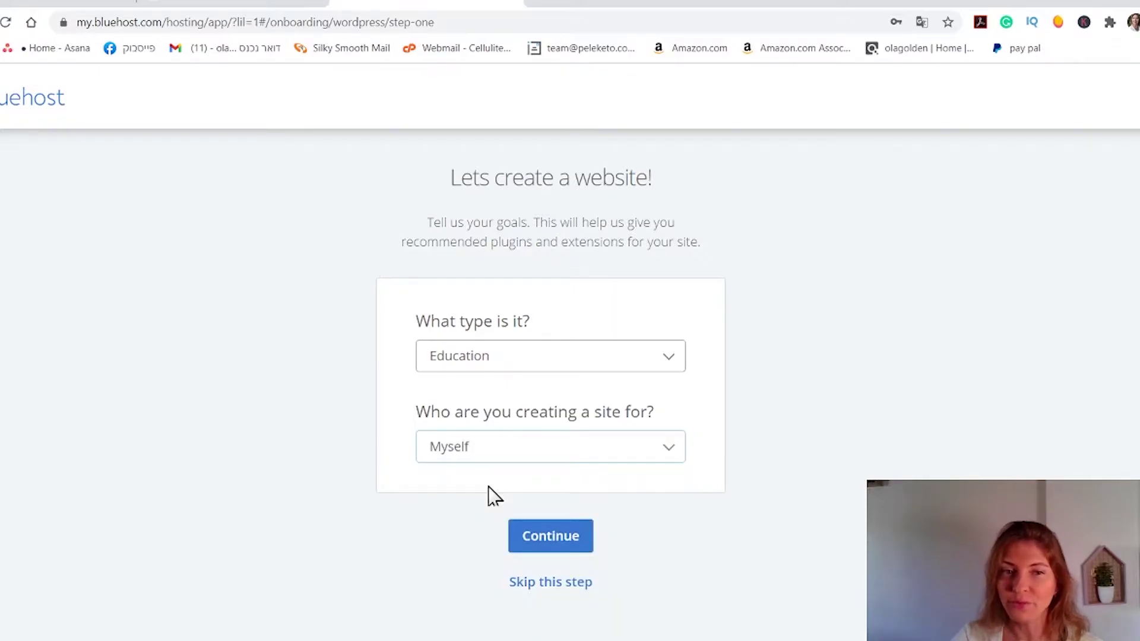
pyautogui.click(563, 551)
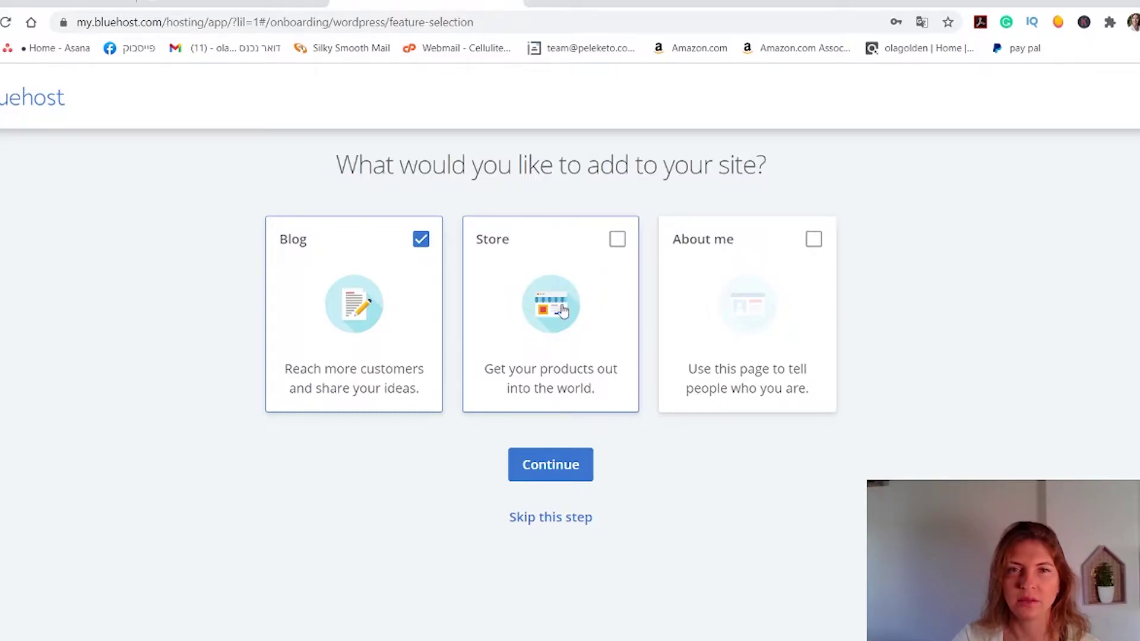
pyautogui.click(542, 464)
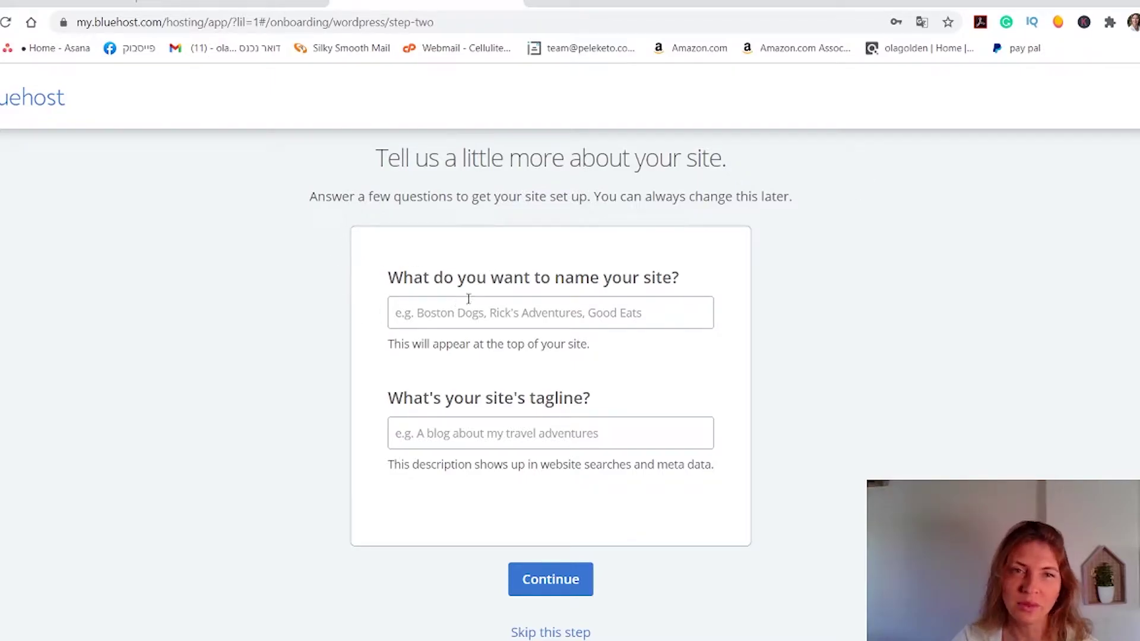
pyautogui.click(561, 588)
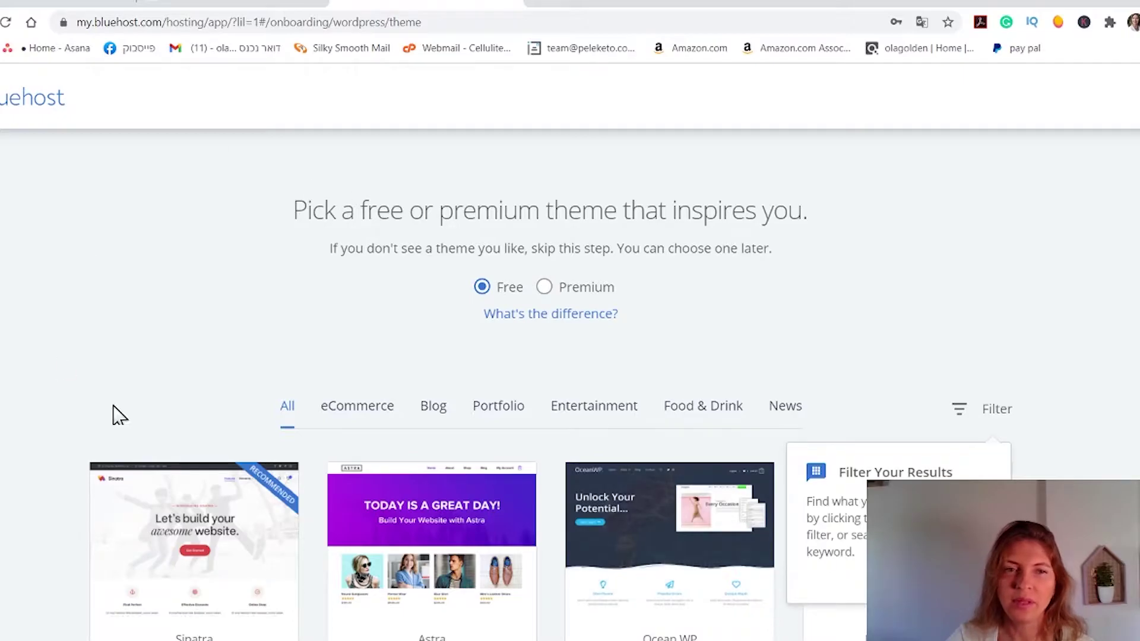
# Step: Browse the free themes, then skip theme selection so WordPress installs without a theme
pyautogui.scroll(-4, 610, 420)
pyautogui.scroll(4, 600, 407)
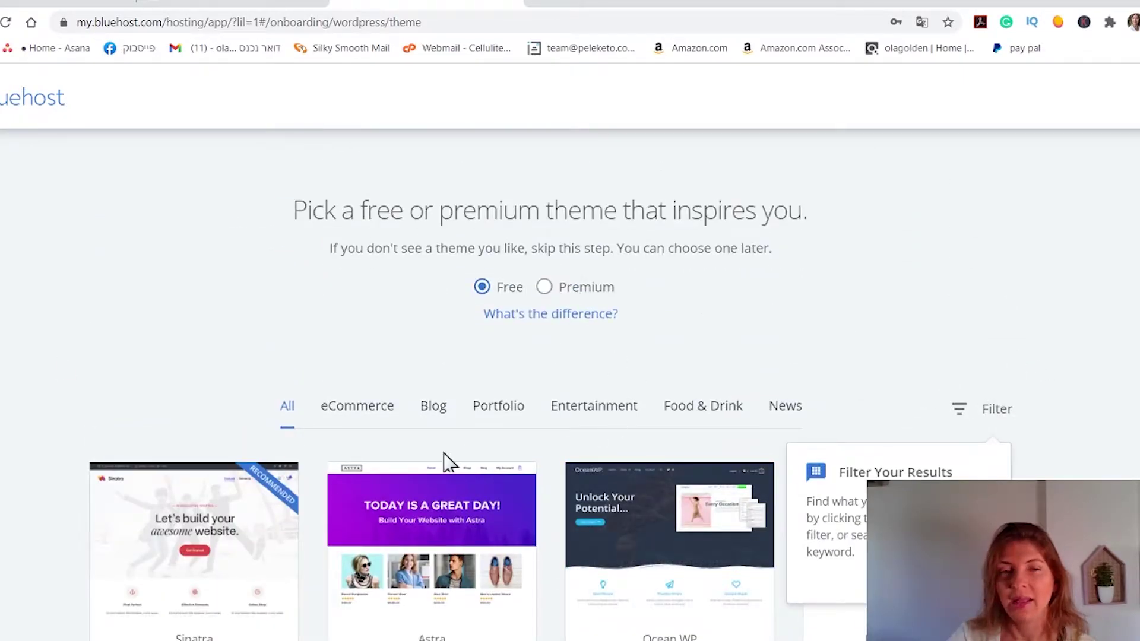
pyautogui.moveTo(456, 521)
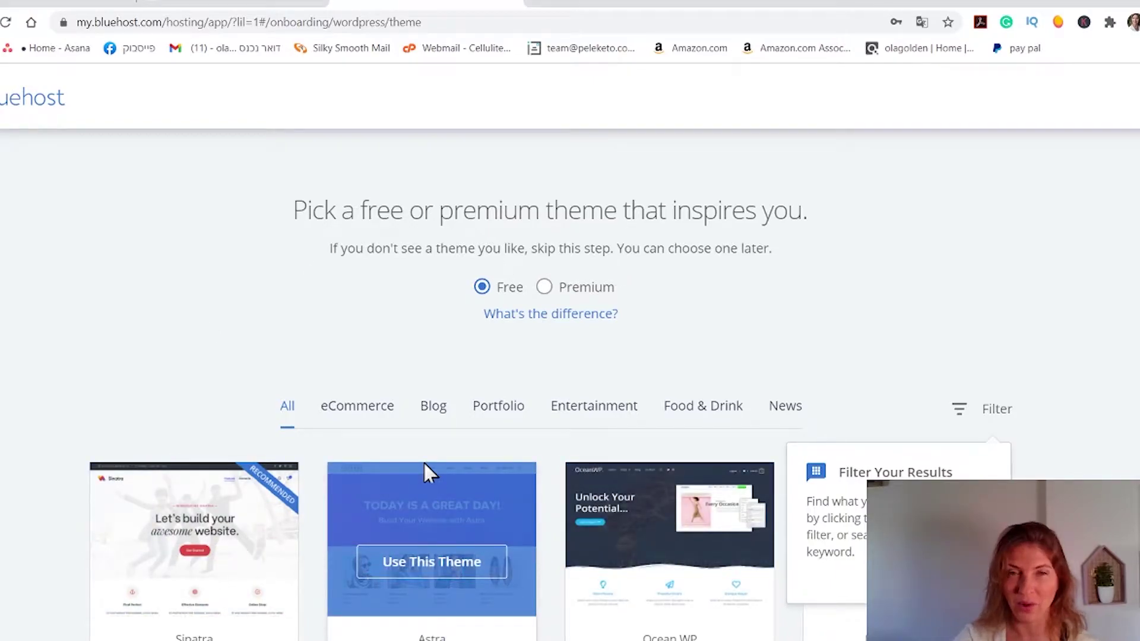
pyautogui.scroll(-6, 962, 309)
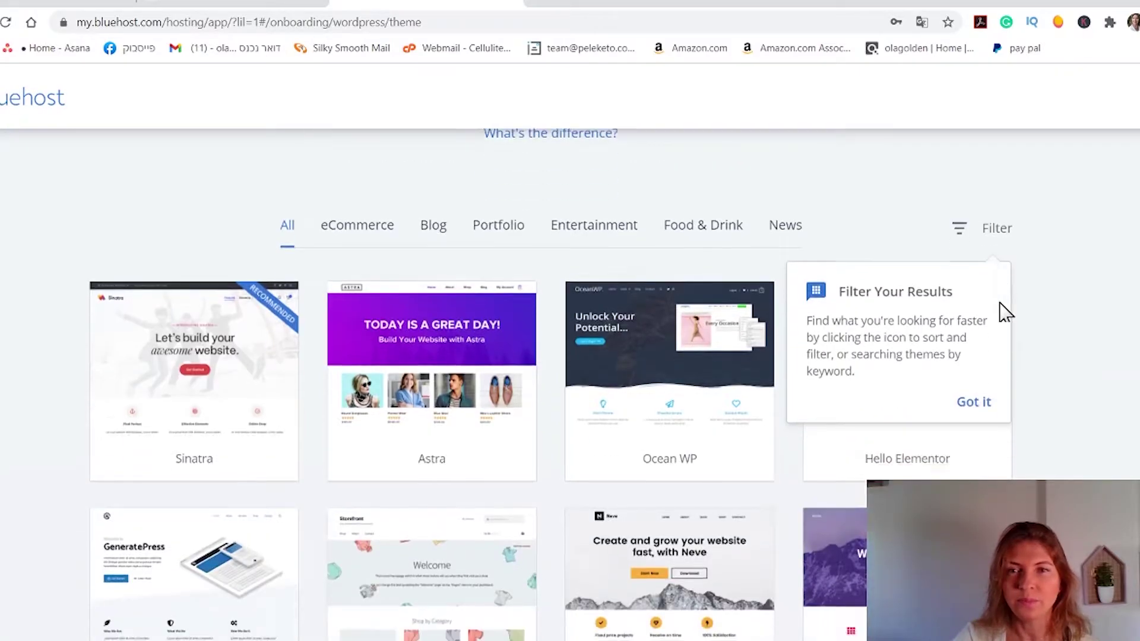
pyautogui.scroll(2, 822, 594)
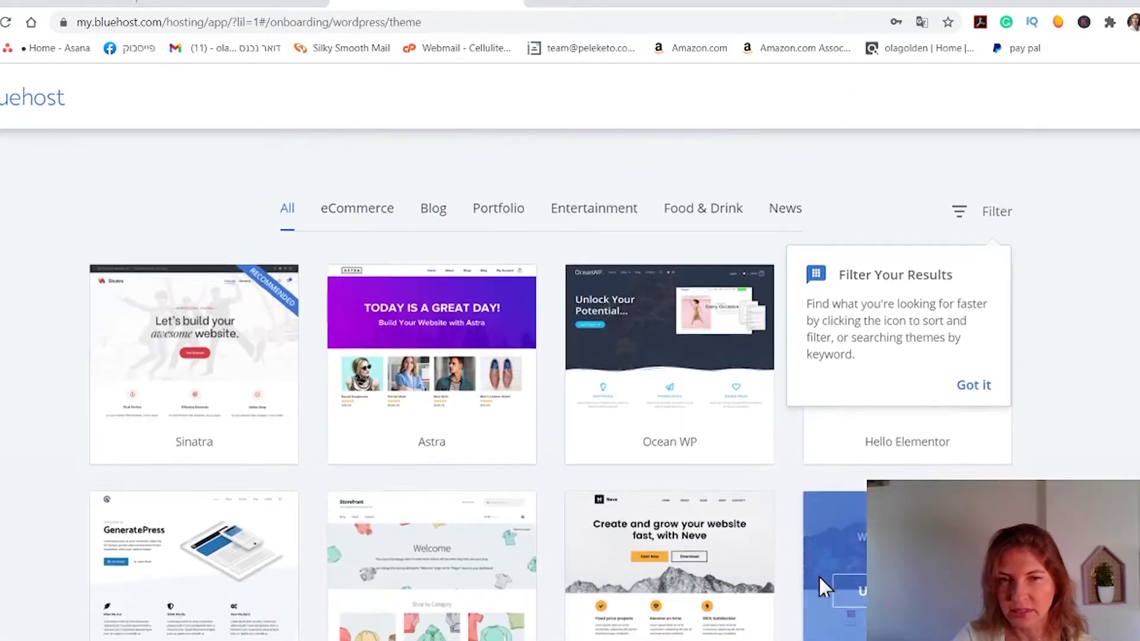
pyautogui.scroll(-4, 825, 496)
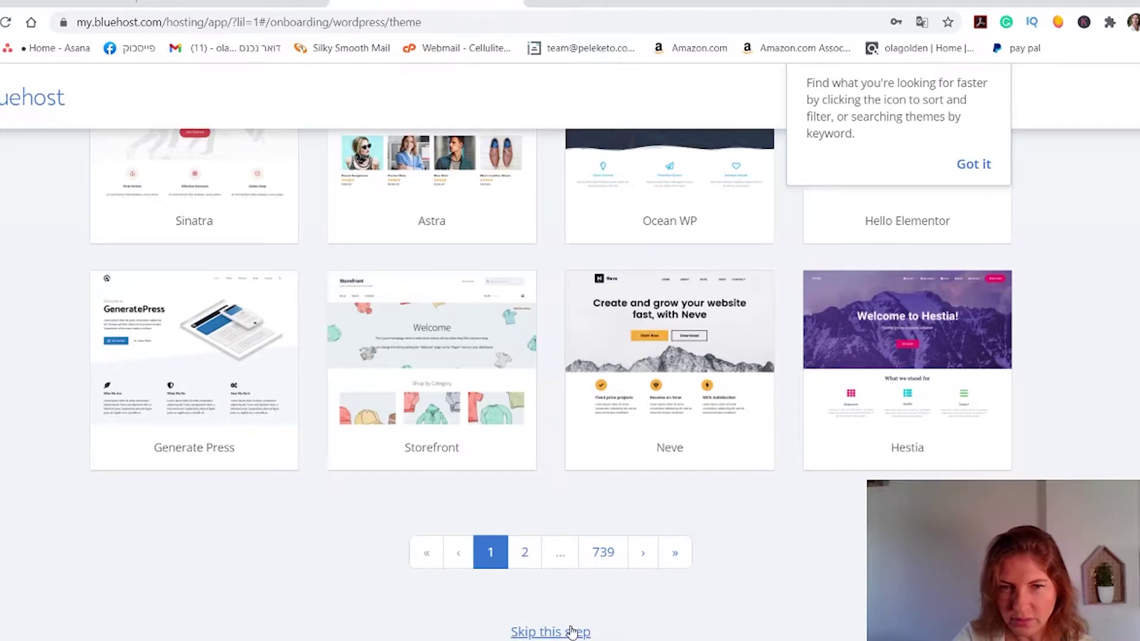
pyautogui.click(576, 631)
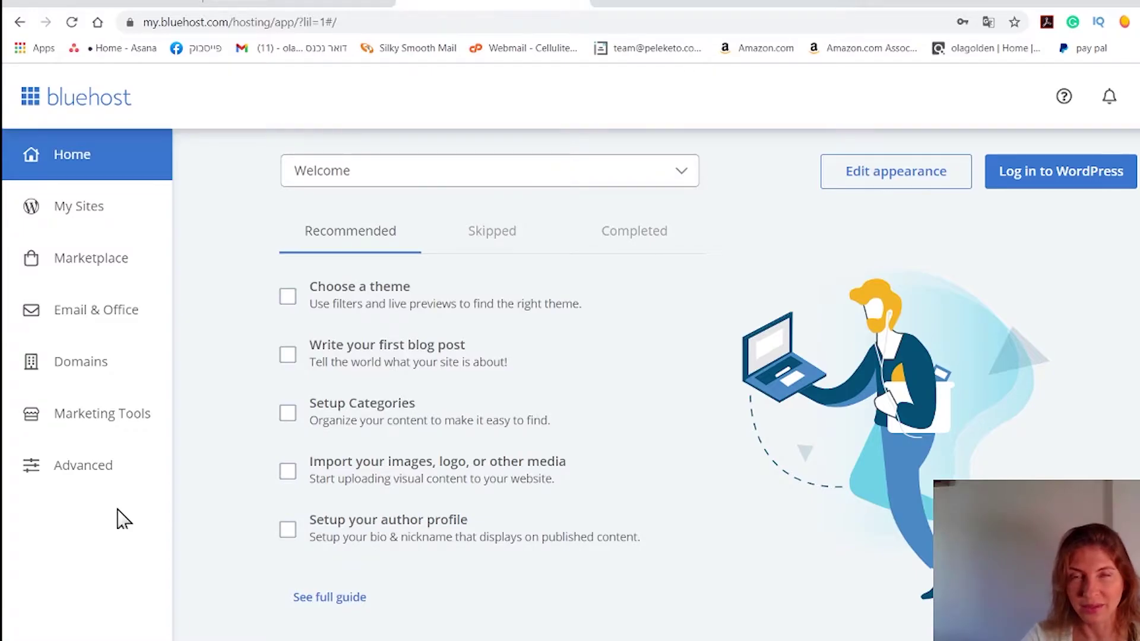
# Step: Open the new site's WordPress admin from Bluehost and look around the menus
pyautogui.click(1047, 177)
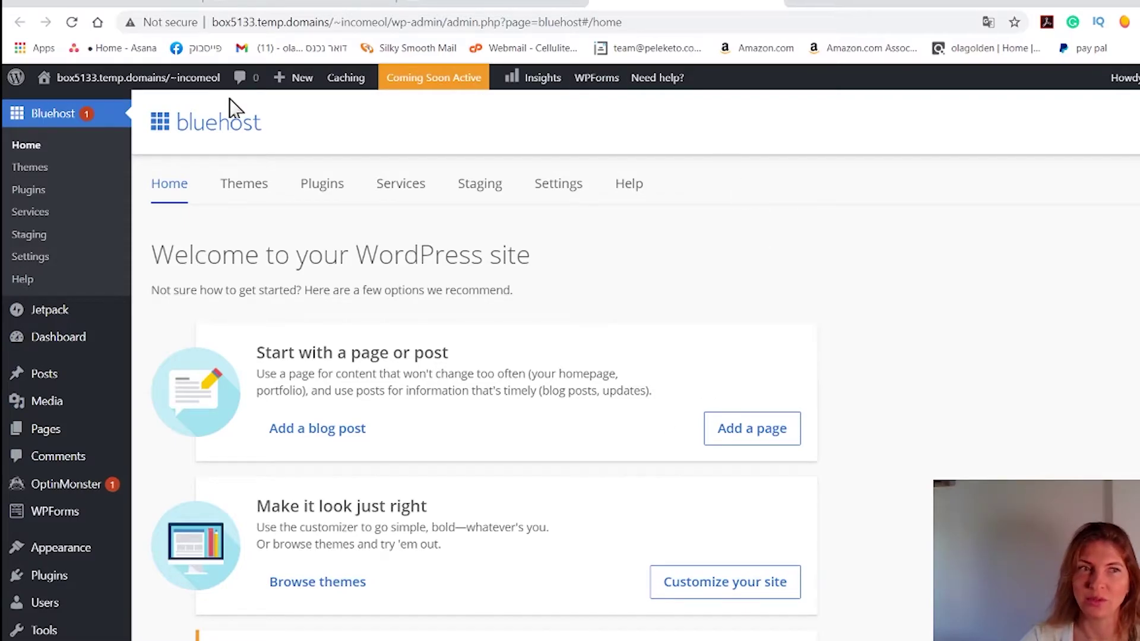
pyautogui.moveTo(178, 78)
pyautogui.moveTo(73, 346)
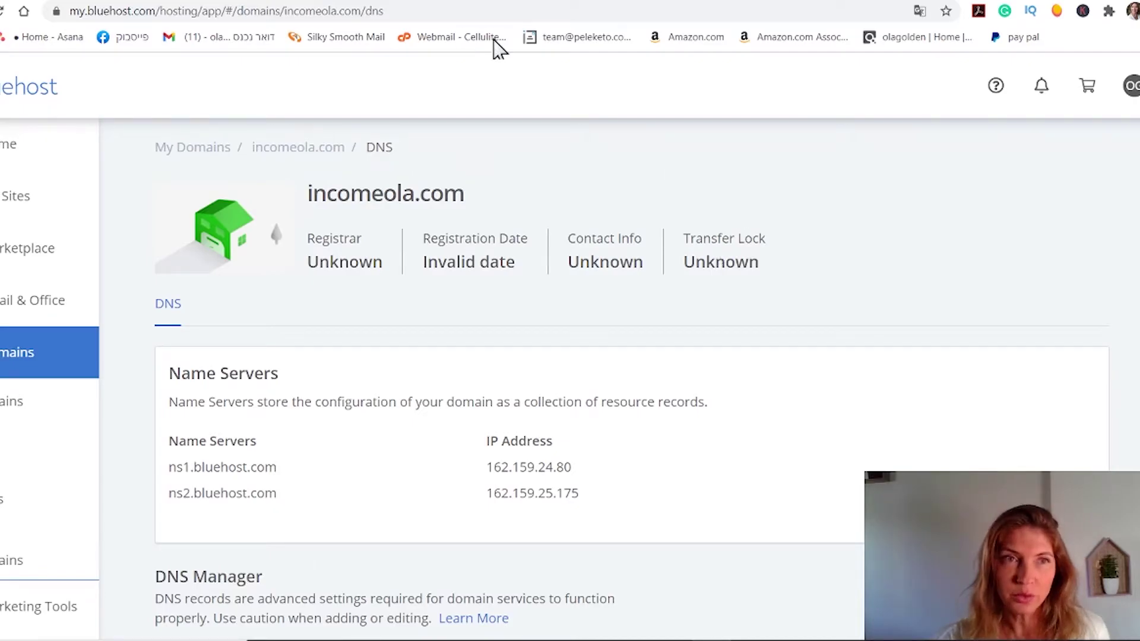
# Step: In Gmail, scroll the Bluehost welcome email down to the ns1/ns2.bluehost.com name server entries
pyautogui.click(133, 2)
pyautogui.scroll(5, 1046, 357)
pyautogui.scroll(2, 1055, 355)
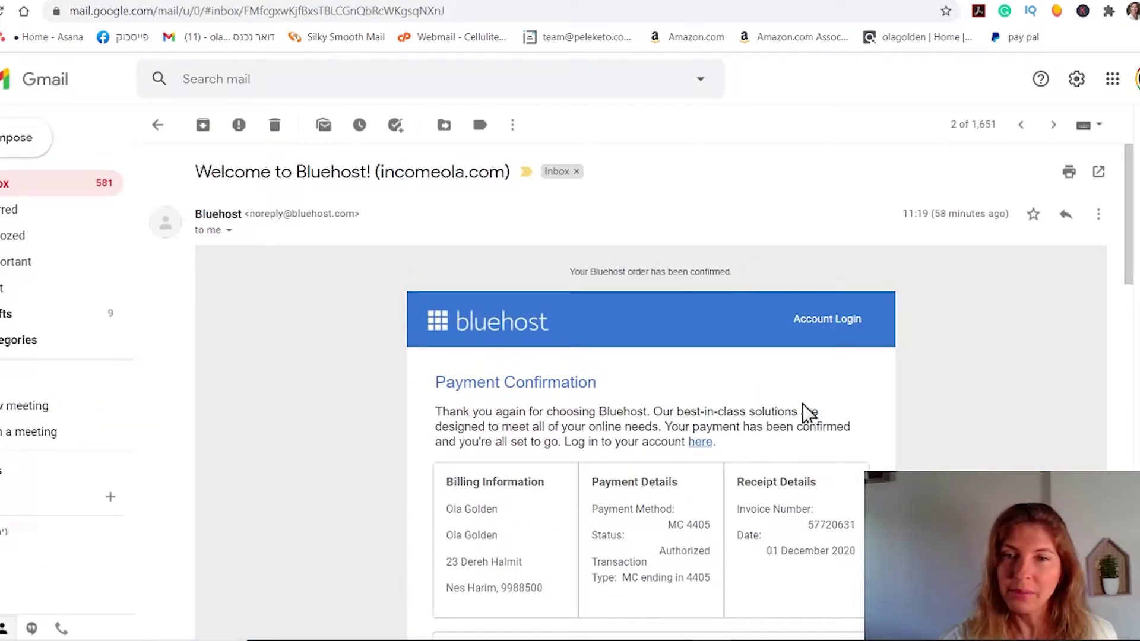
pyautogui.scroll(-5, 980, 407)
pyautogui.scroll(-10, 950, 401)
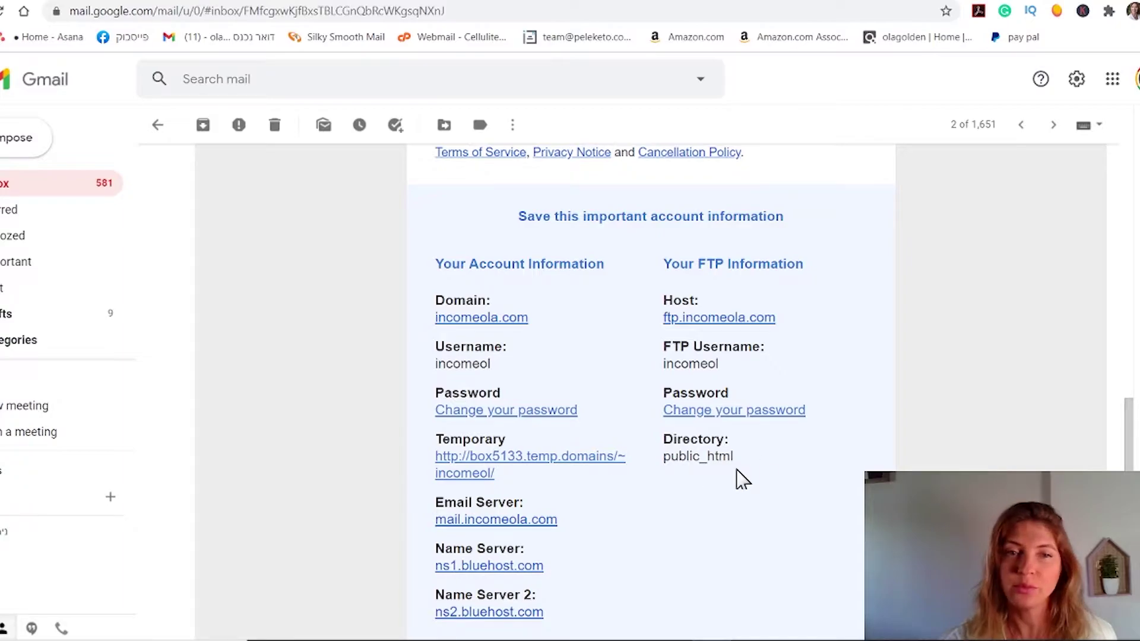
pyautogui.scroll(-4, 888, 455)
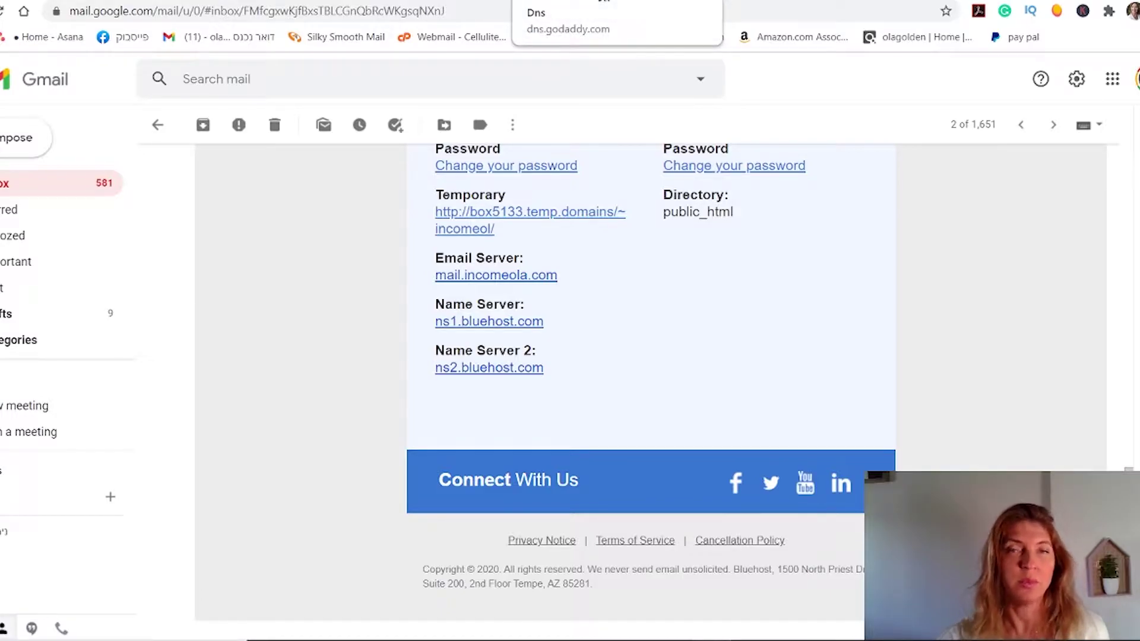
# Step: Check GoDaddy's nameservers against the email's Bluehost entries, then minimize the support chat
pyautogui.click(603, 2)
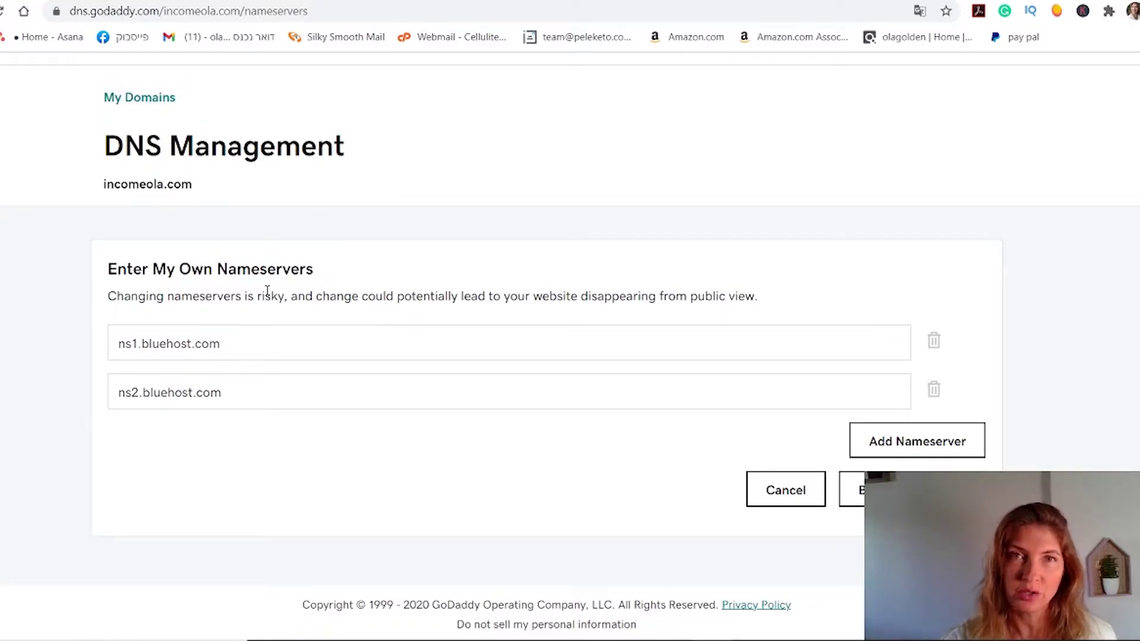
pyautogui.hotkey('ctrl', 'Tab')
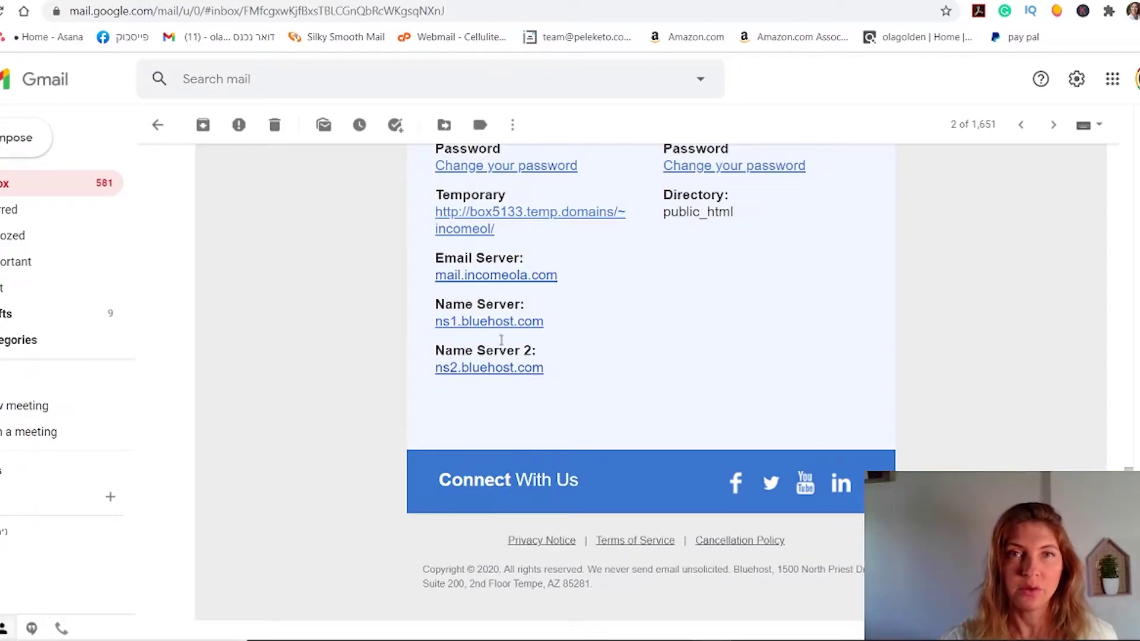
pyautogui.click(604, 3)
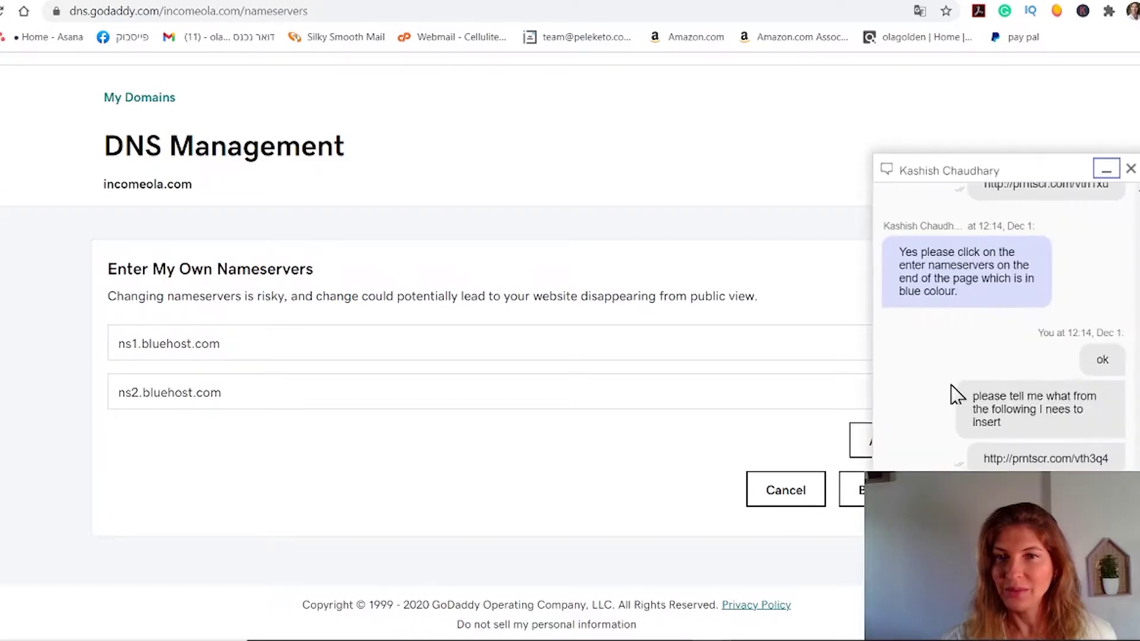
pyautogui.click(1107, 170)
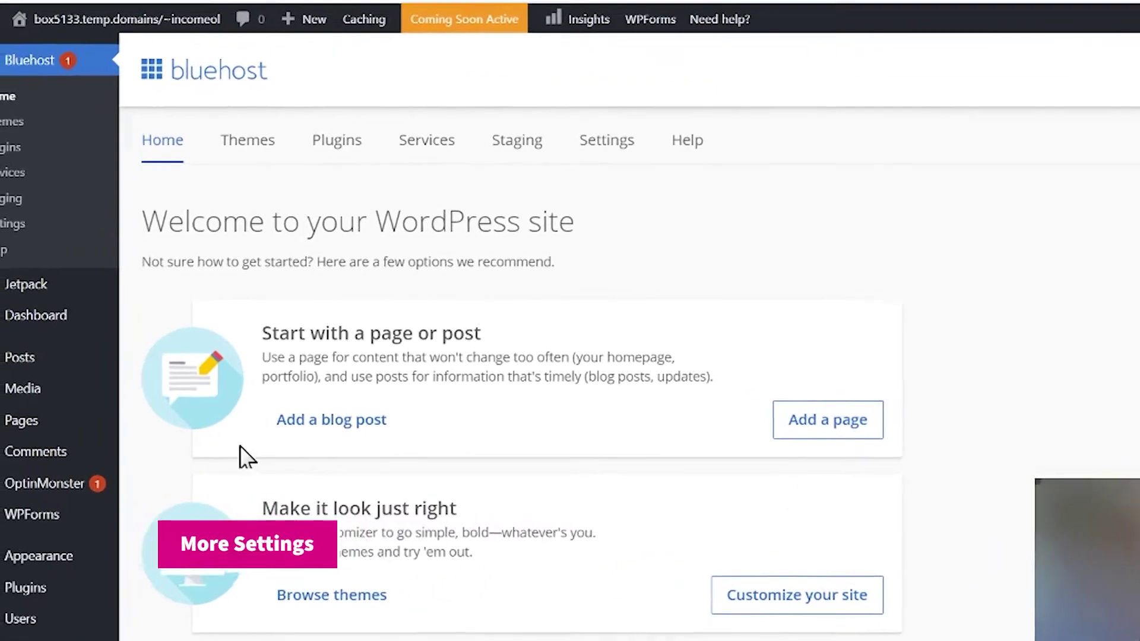
# Step: Edit the admin user under Users, generate a new strong password, and update the profile
pyautogui.scroll(-3, 60, 582)
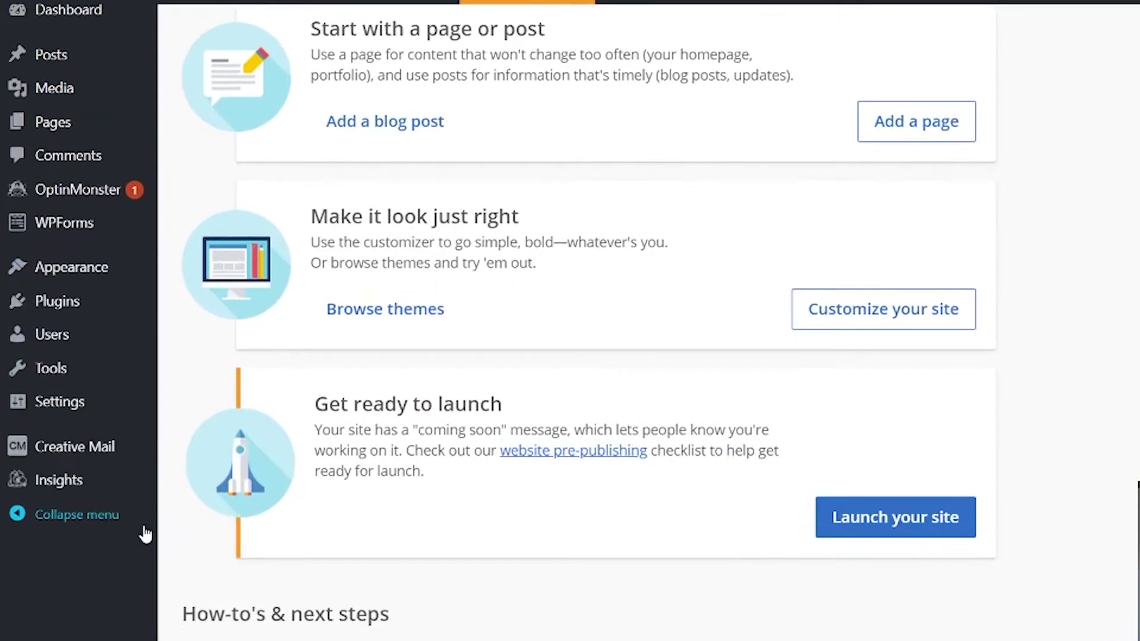
pyautogui.click(93, 345)
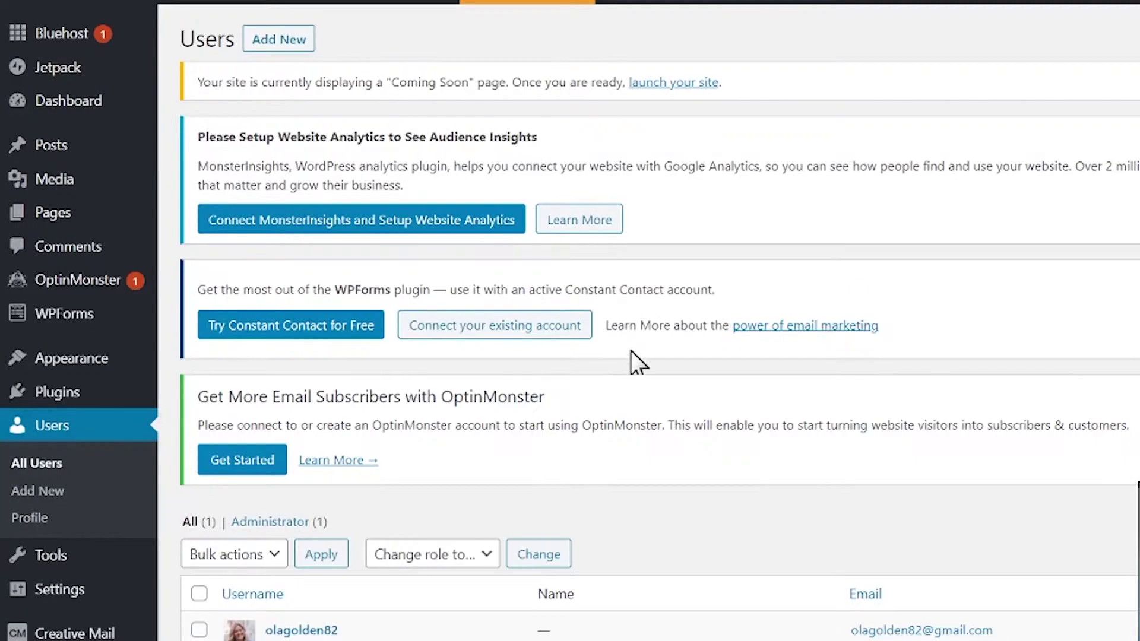
pyautogui.scroll(-3, 629, 386)
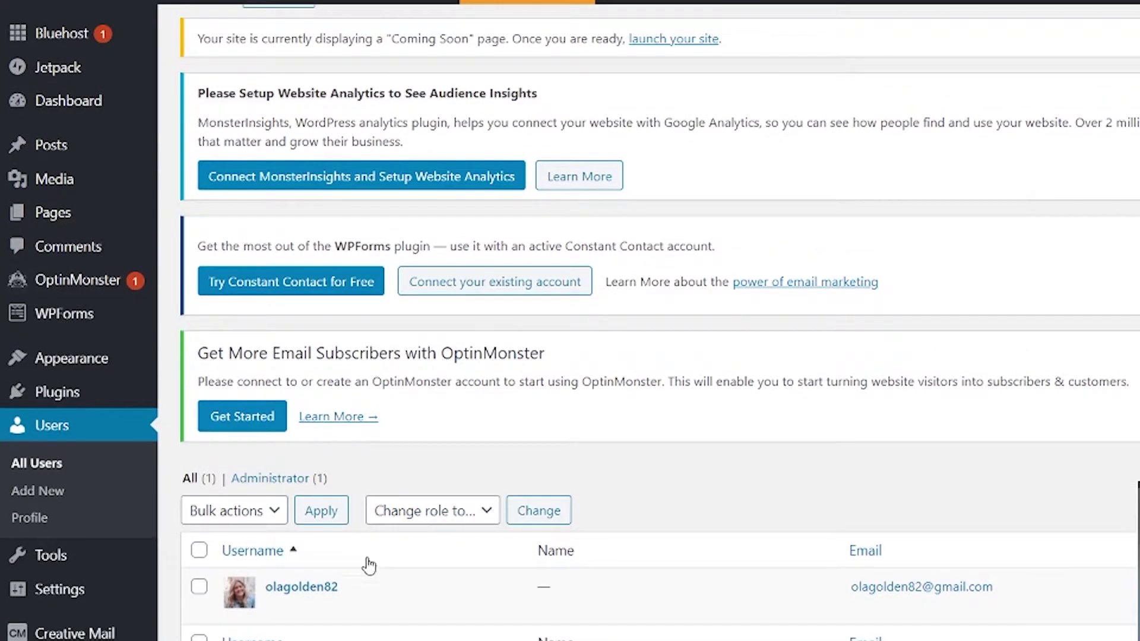
pyautogui.moveTo(279, 531)
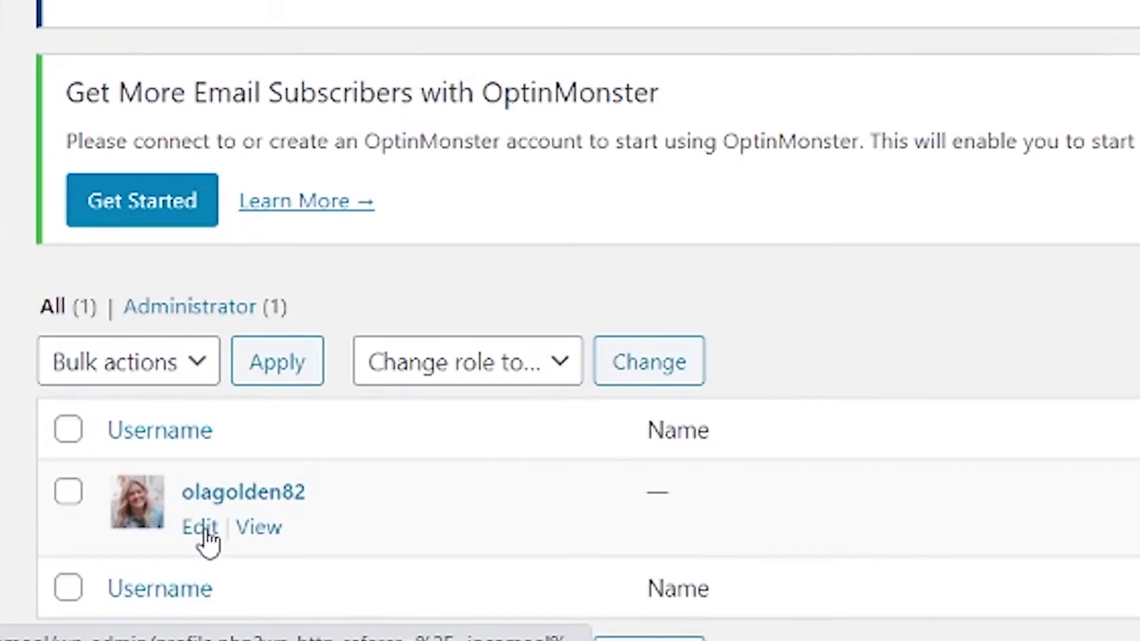
pyautogui.click(202, 534)
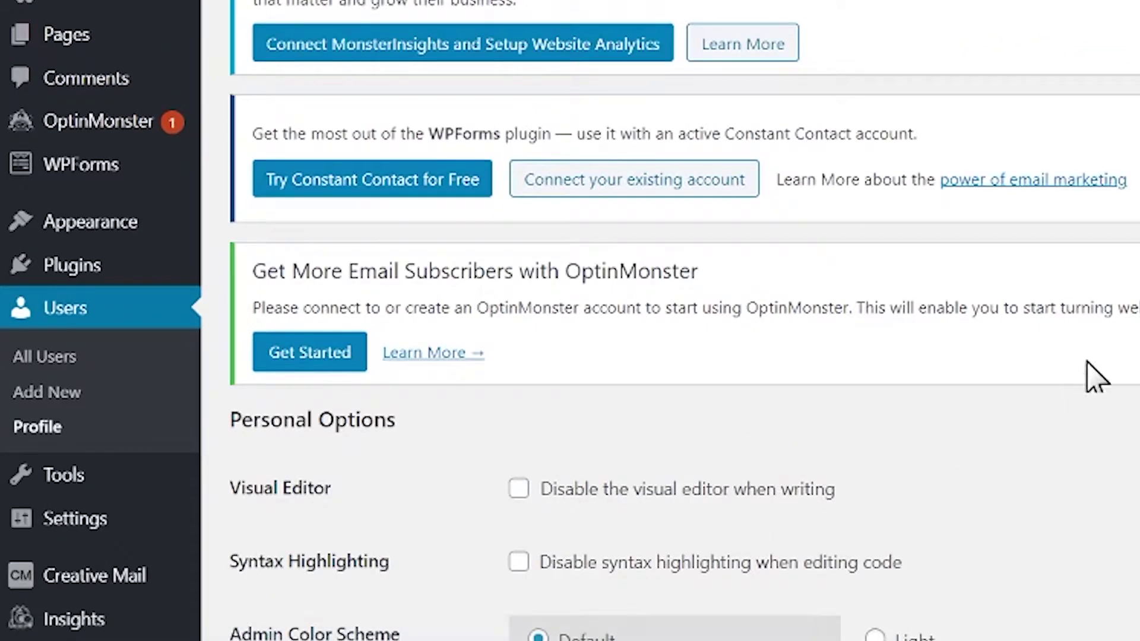
pyautogui.scroll(-6, 1016, 338)
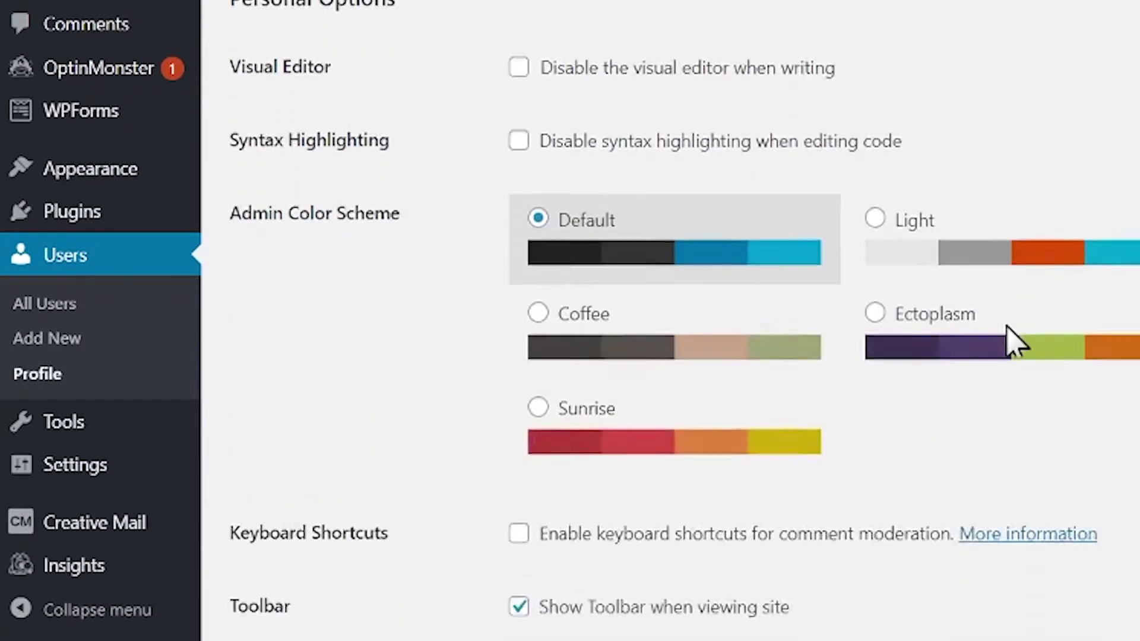
pyautogui.scroll(-15, 1015, 342)
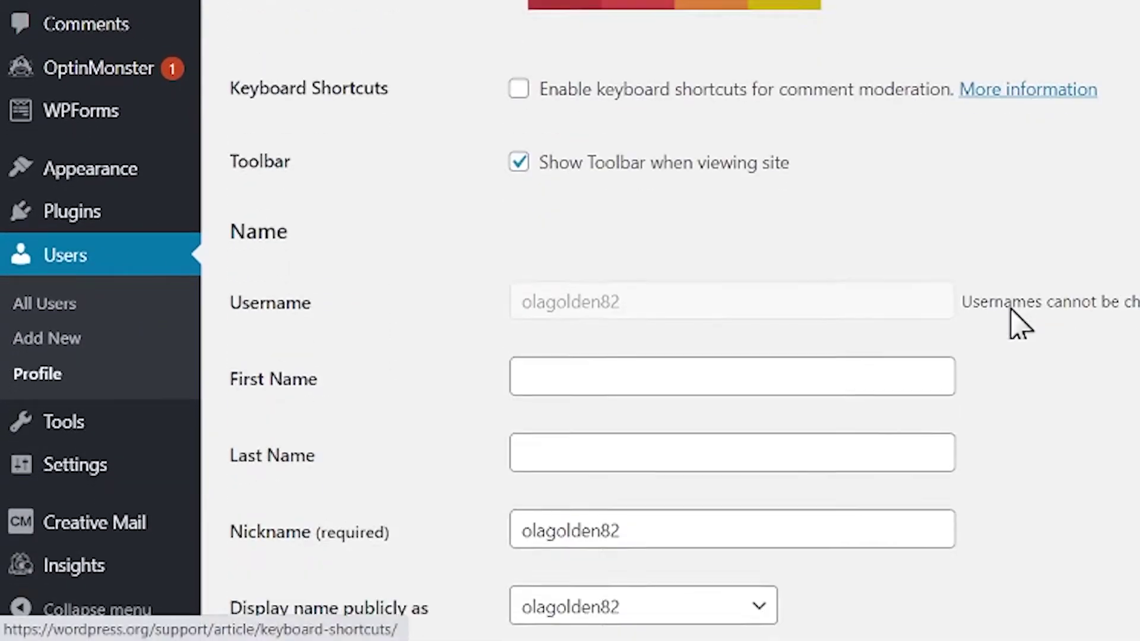
pyautogui.scroll(-6, 1011, 309)
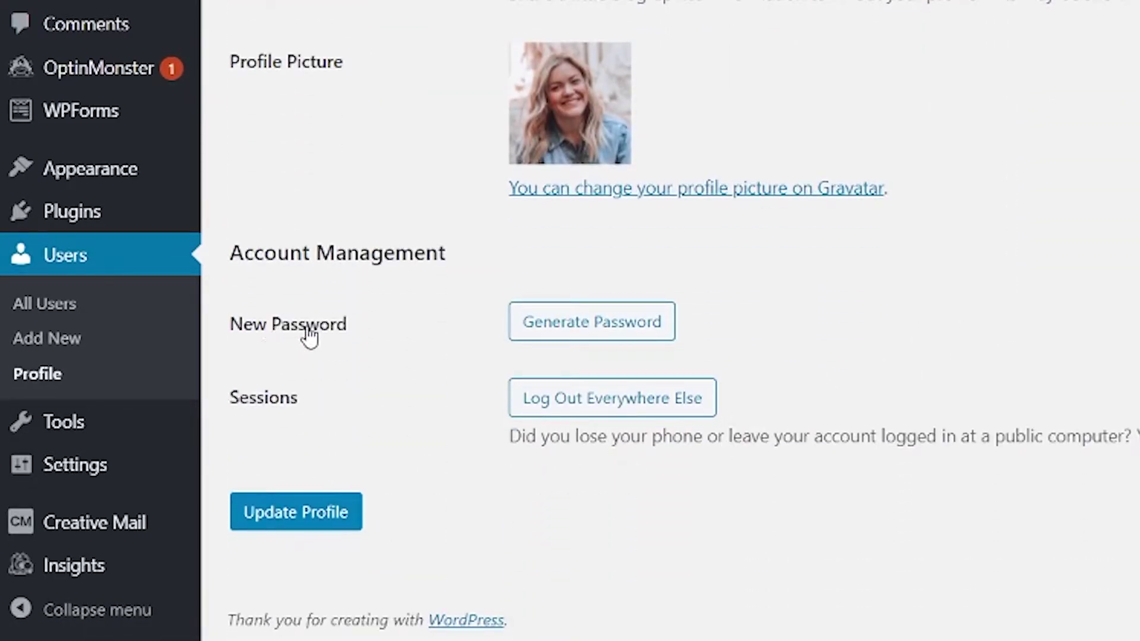
pyautogui.click(597, 322)
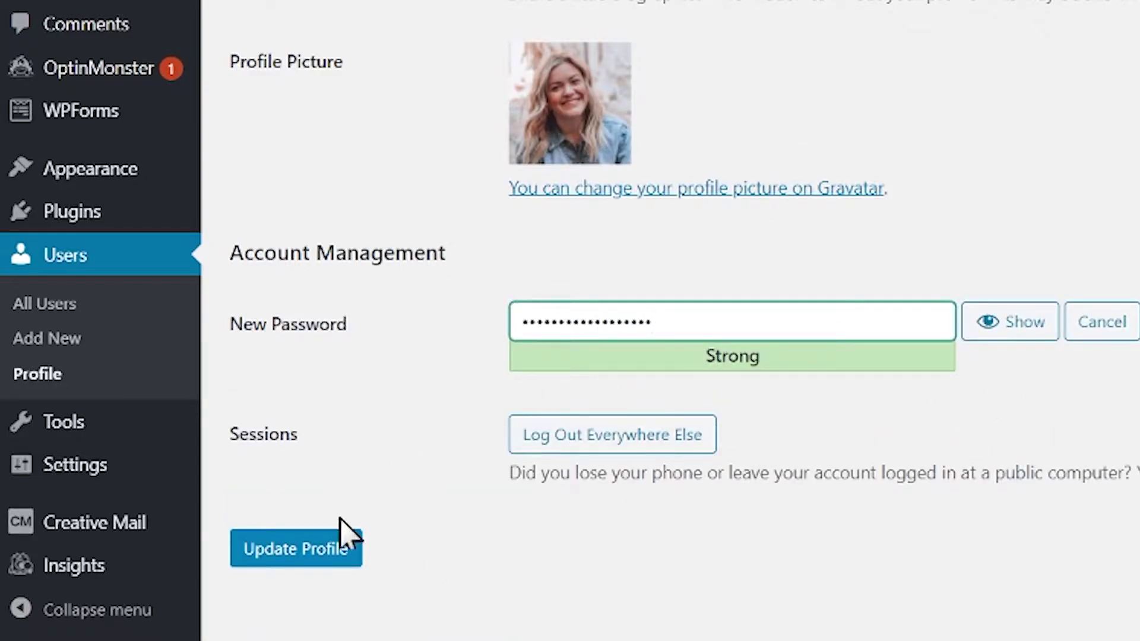
pyautogui.click(304, 563)
pyautogui.click(304, 563)
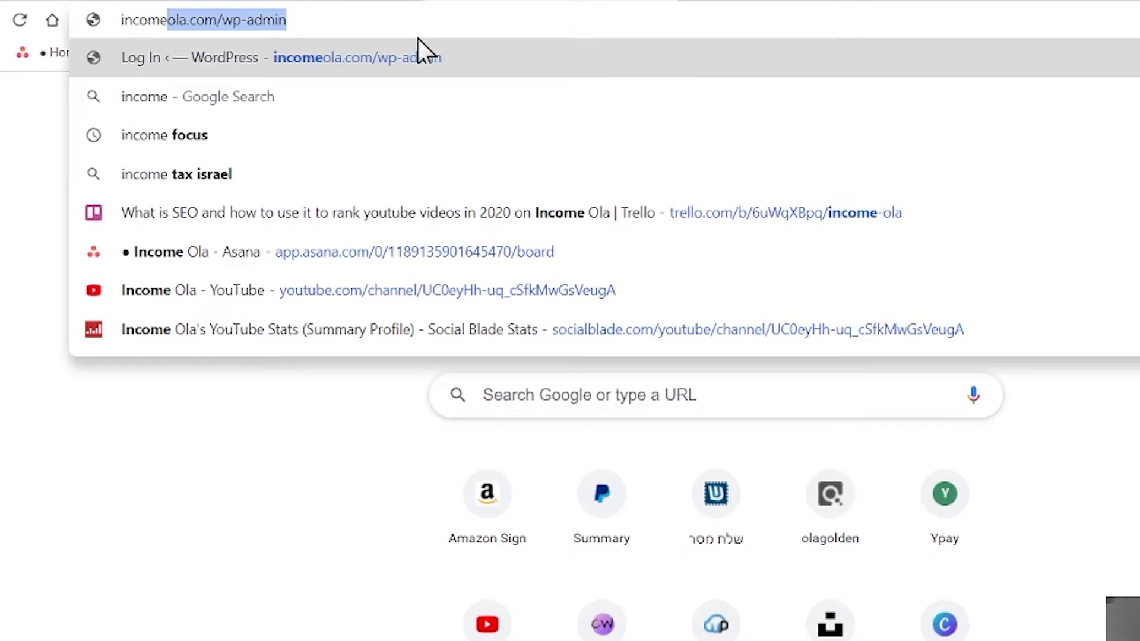
# Step: Log in at incomeola.com/wp-admin with Remember Me ticked and save the password in the browser
pyautogui.write('ola.')
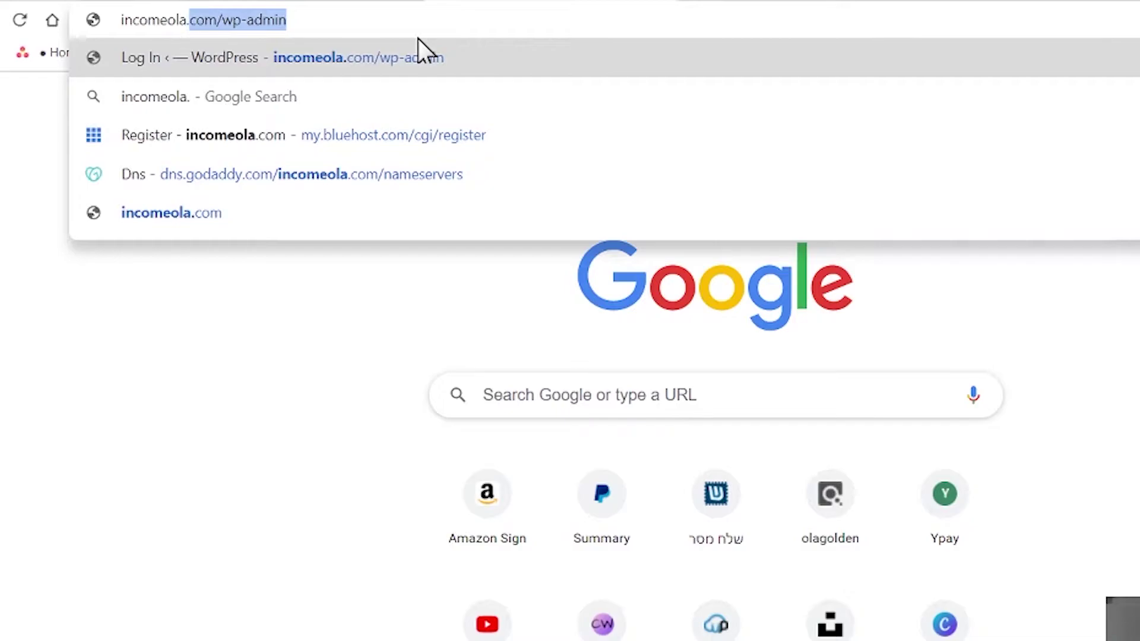
pyautogui.write('com/')
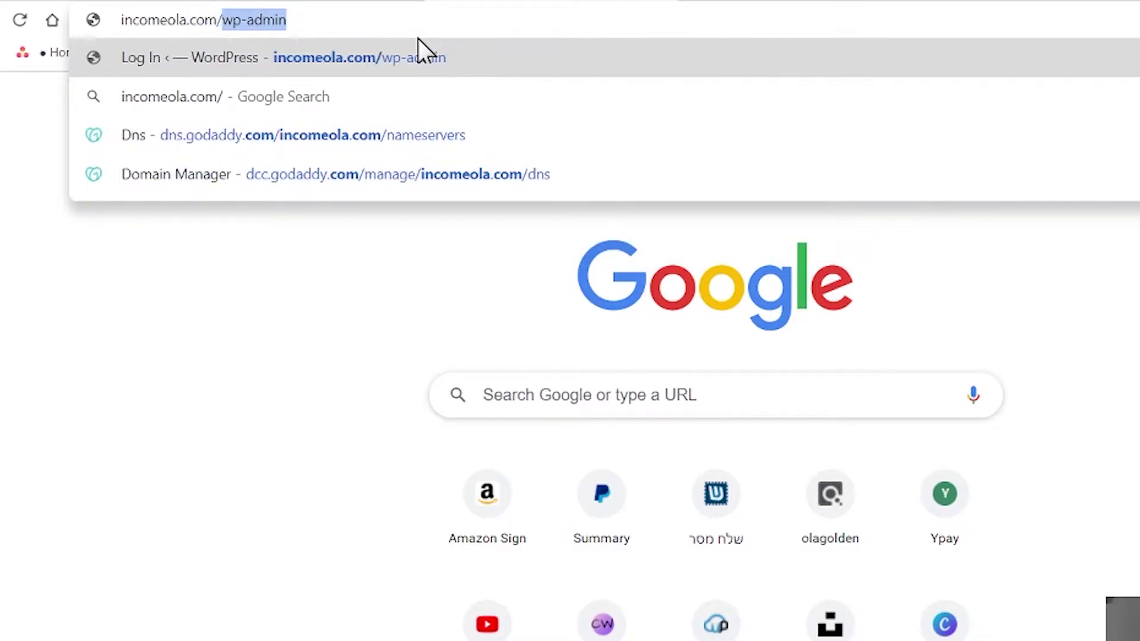
pyautogui.write('wp-admin')
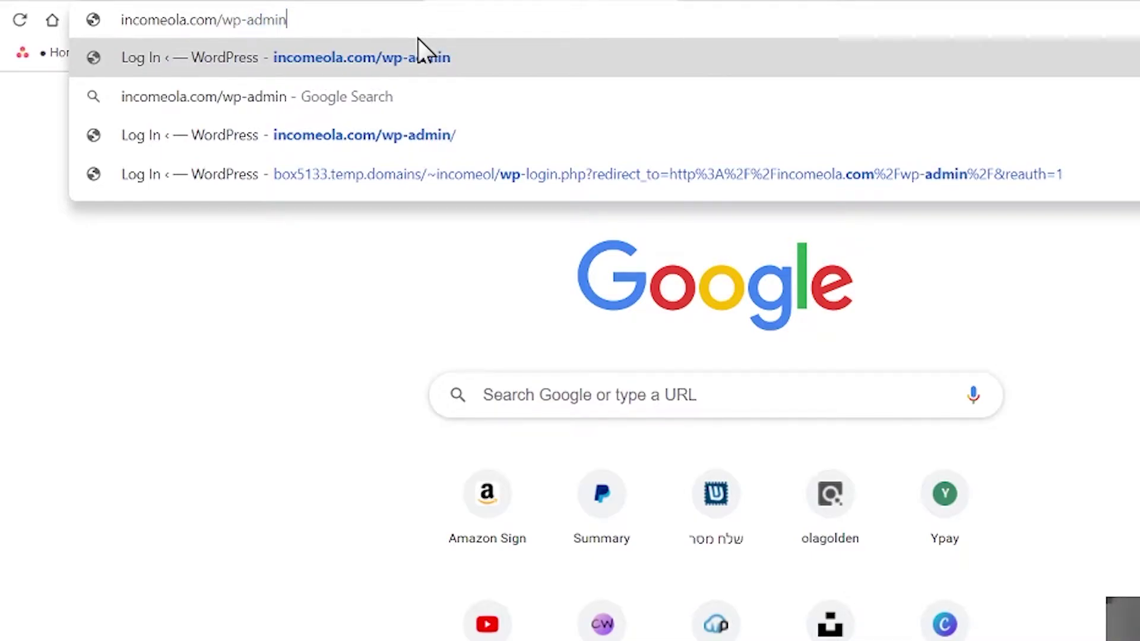
pyautogui.press('Return')
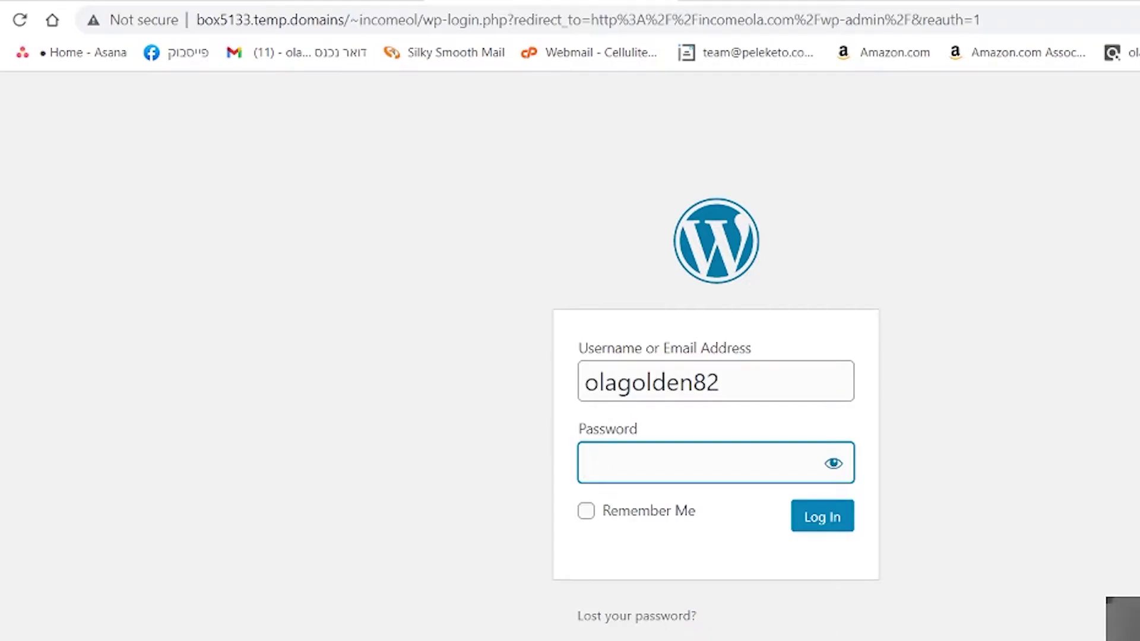
pyautogui.write('*************')
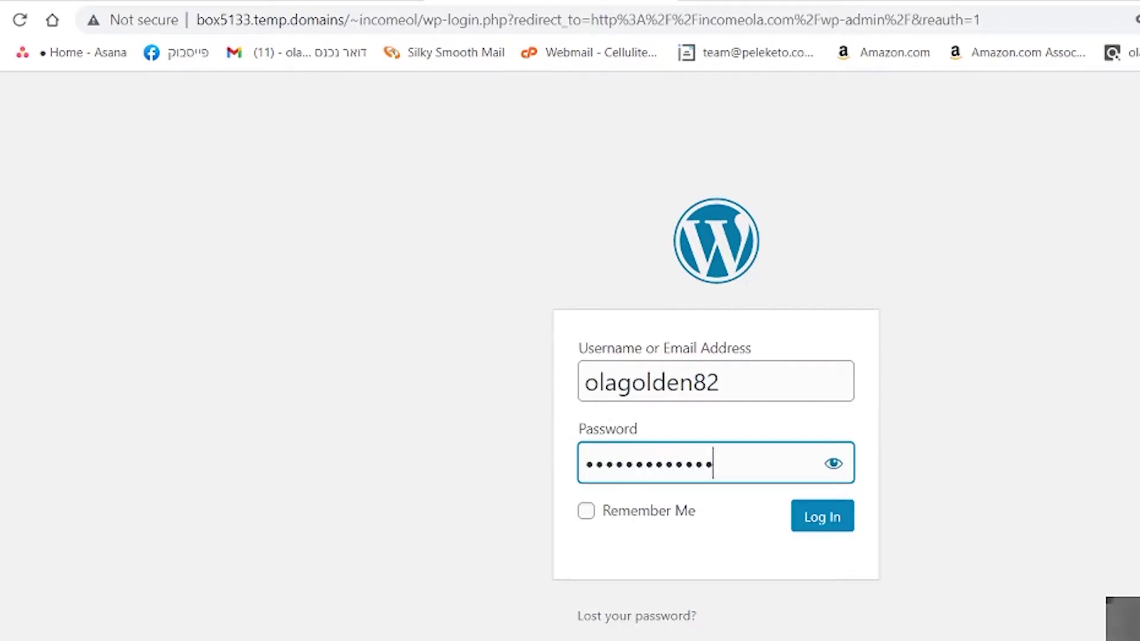
pyautogui.click(586, 511)
pyautogui.click(814, 522)
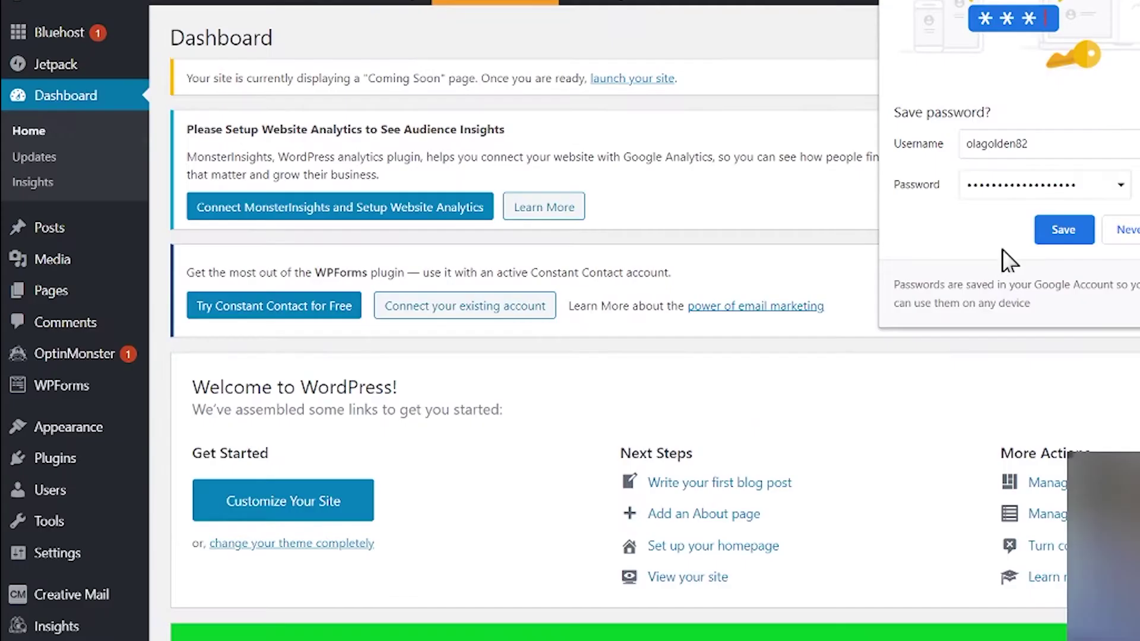
pyautogui.click(1062, 230)
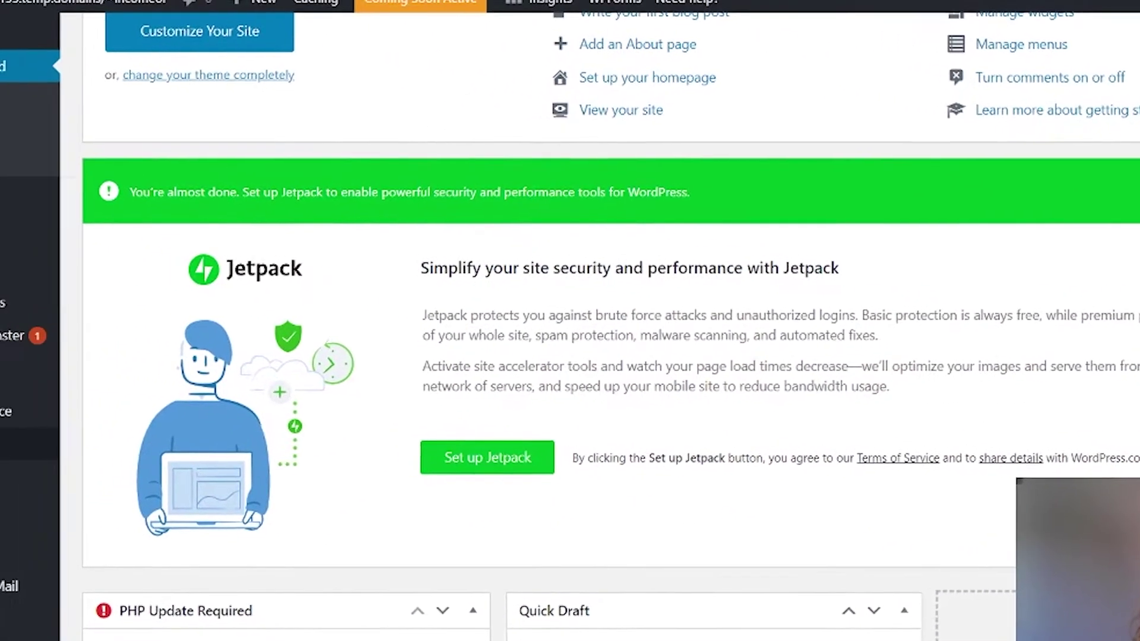
# Step: Deactivate every installed plugin except Bluehost
pyautogui.moveTo(74, 463)
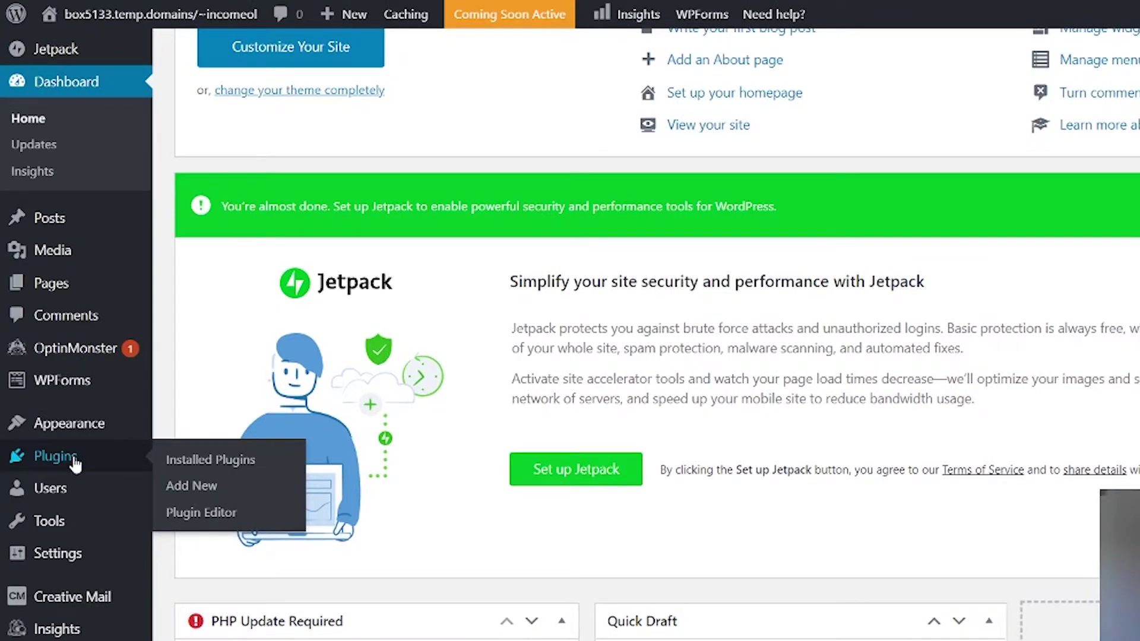
pyautogui.click(74, 463)
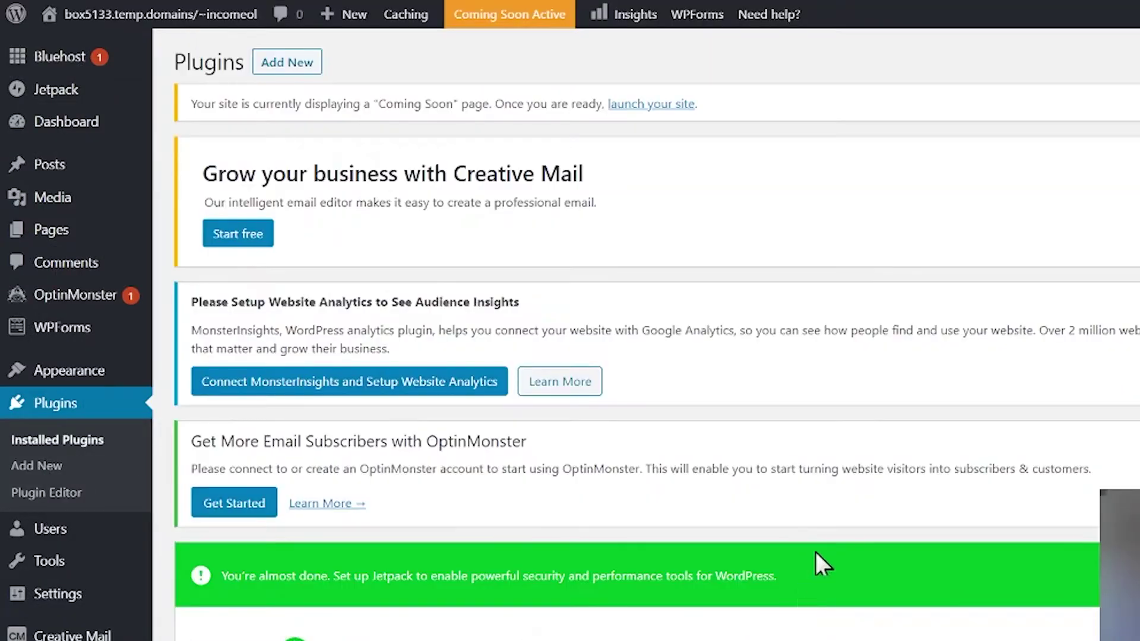
pyautogui.scroll(-3, 618, 509)
pyautogui.scroll(-9, 558, 482)
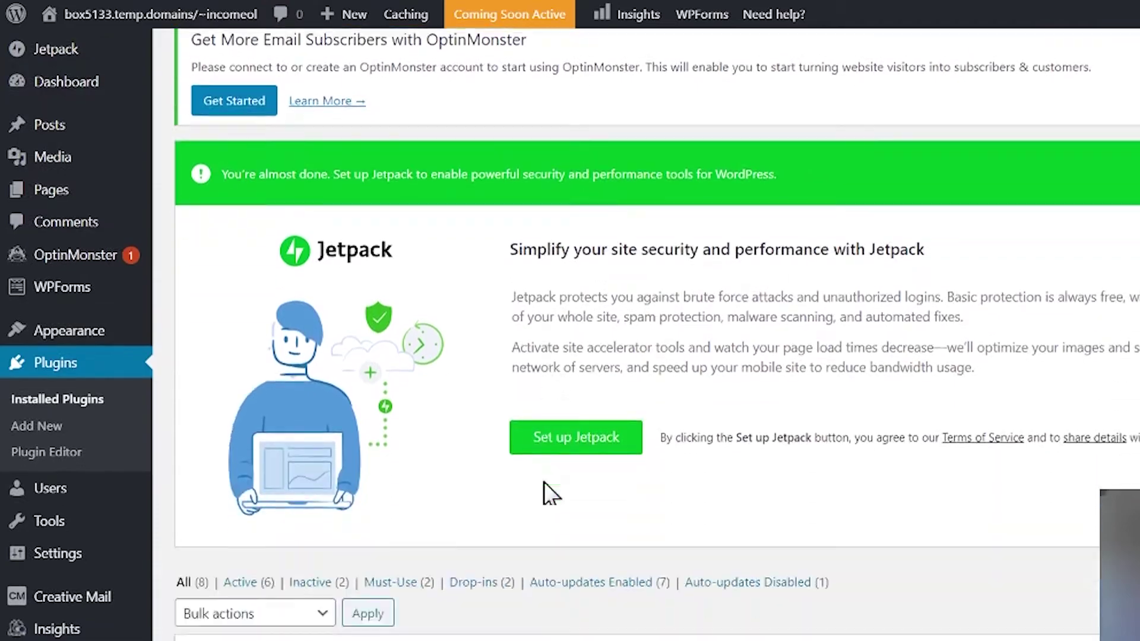
pyautogui.scroll(-9, 541, 473)
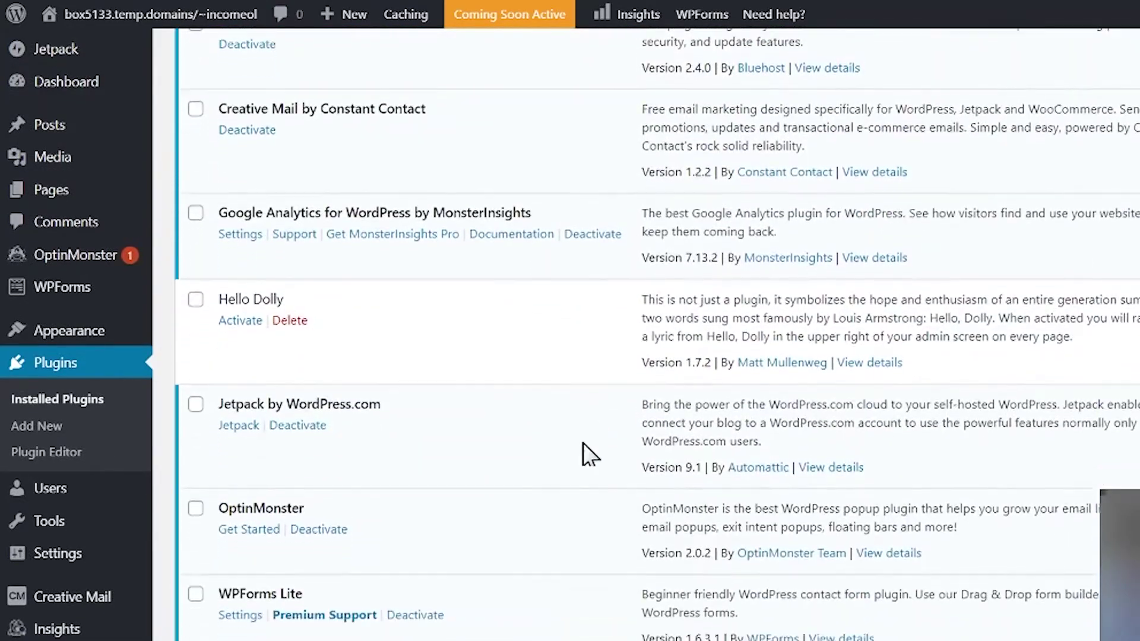
pyautogui.scroll(2, 578, 463)
pyautogui.scroll(7, 579, 472)
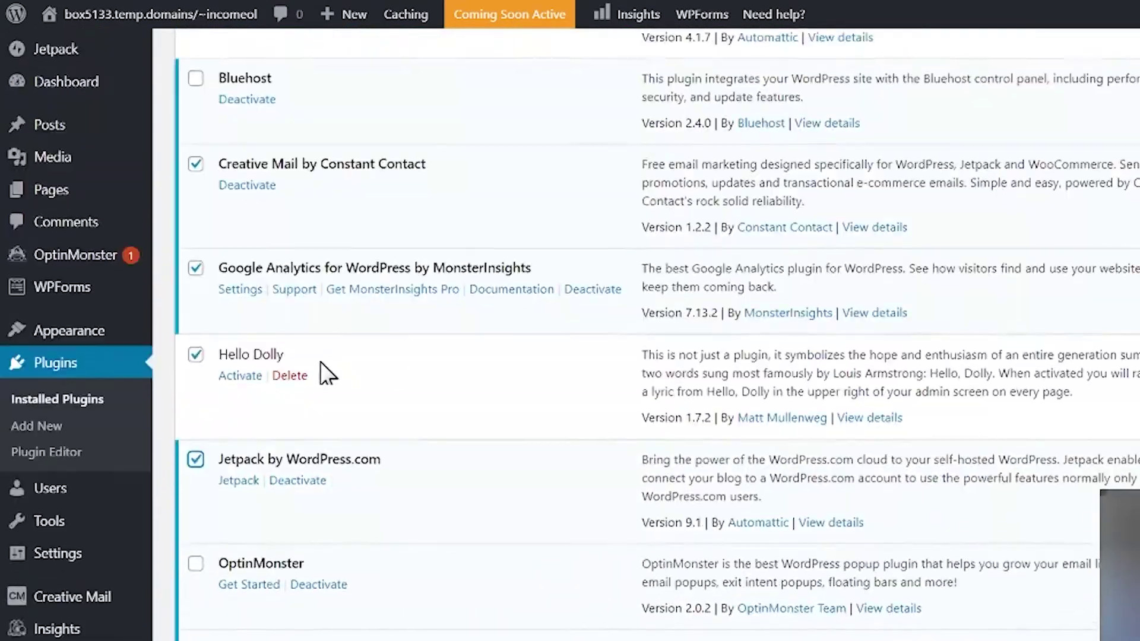
pyautogui.scroll(4, 265, 356)
pyautogui.scroll(3, 338, 351)
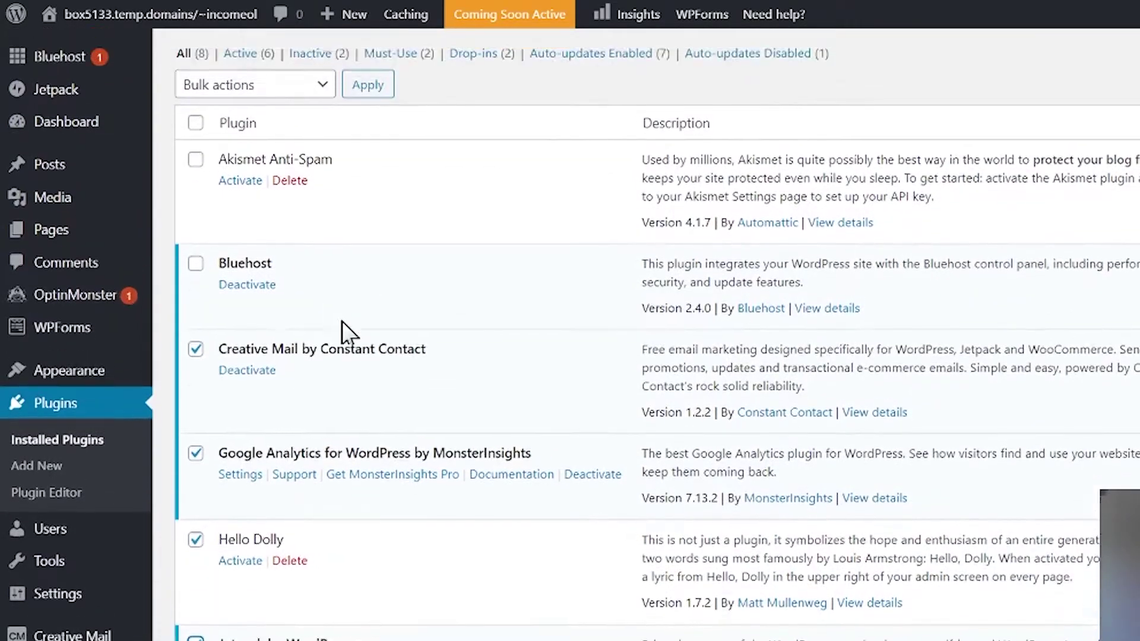
pyautogui.click(196, 324)
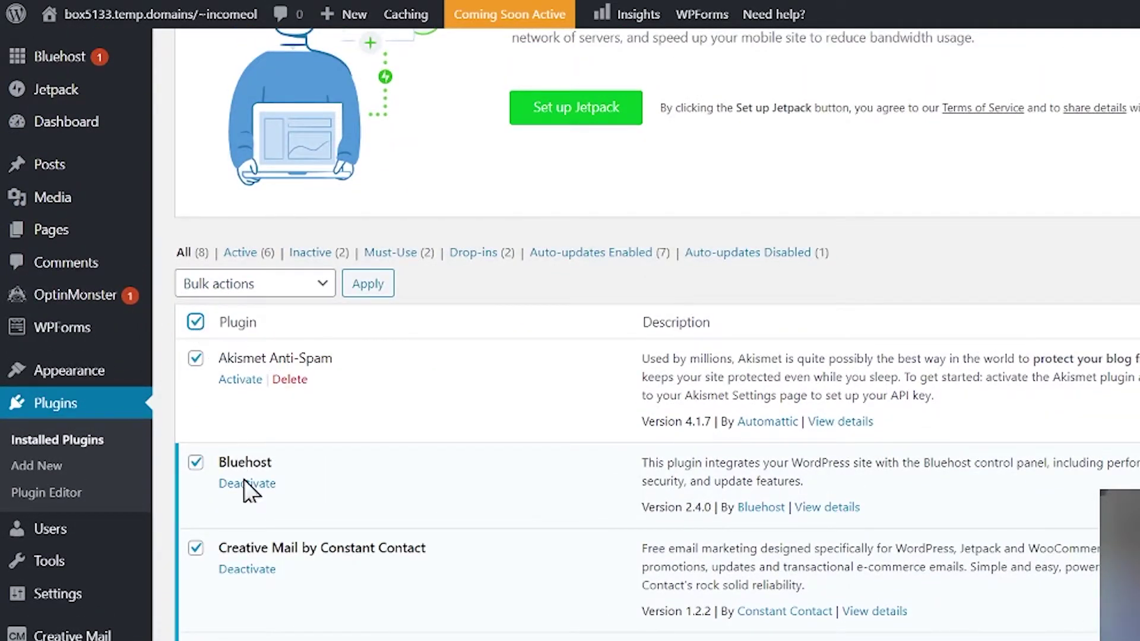
pyautogui.scroll(-6, 448, 549)
pyautogui.scroll(5, 397, 530)
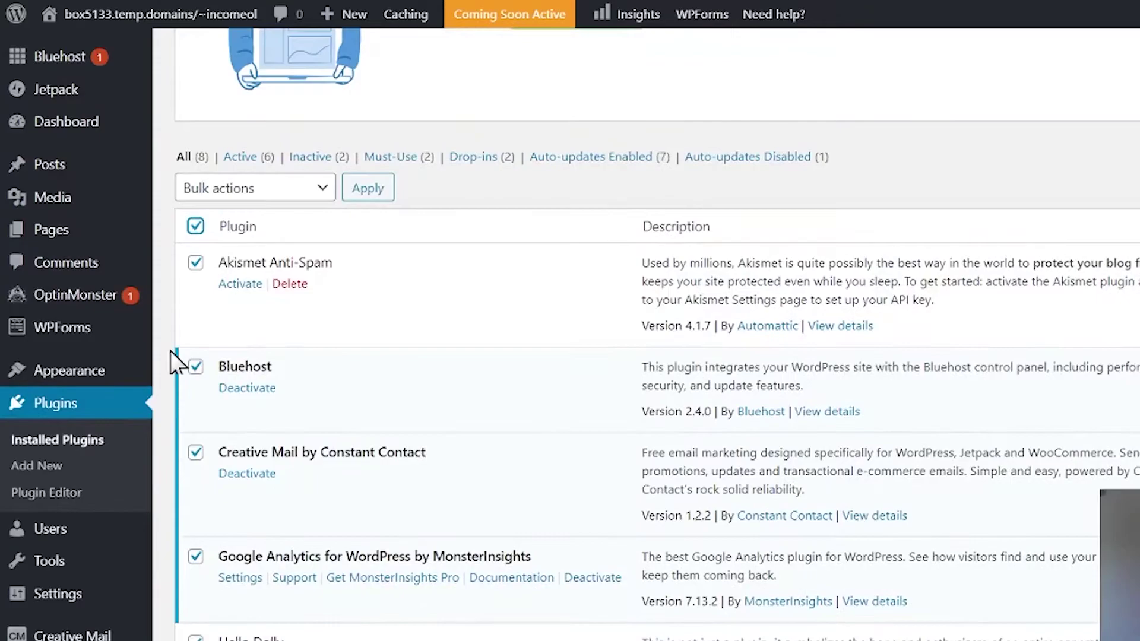
pyautogui.click(195, 367)
pyautogui.scroll(-8, 472, 478)
pyautogui.scroll(12, 453, 398)
pyautogui.scroll(-3, 446, 402)
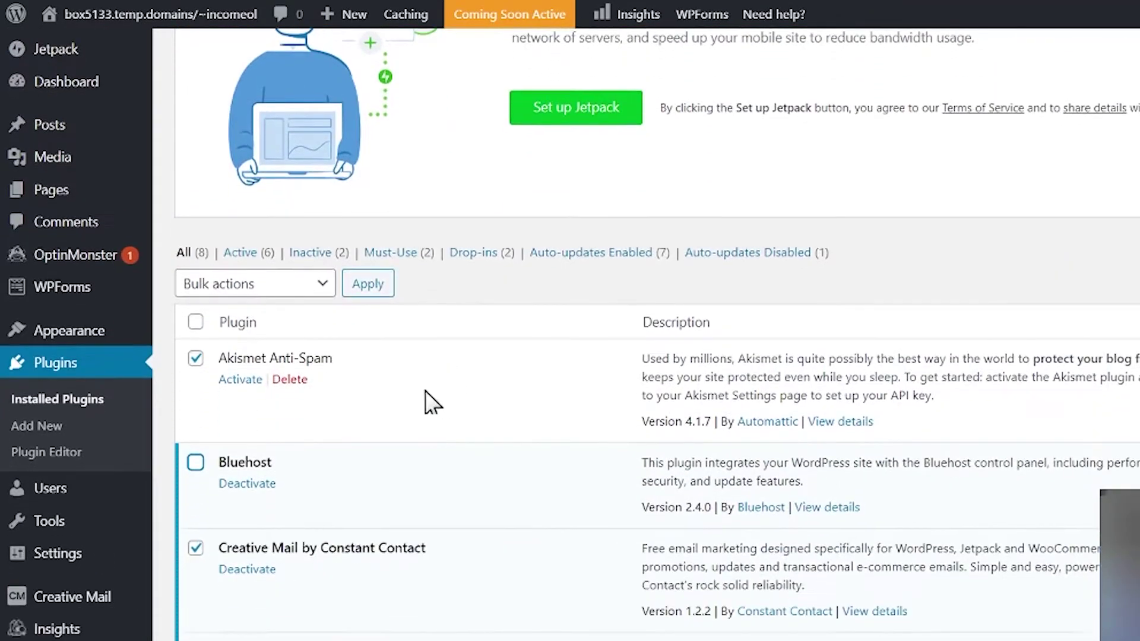
pyautogui.click(326, 289)
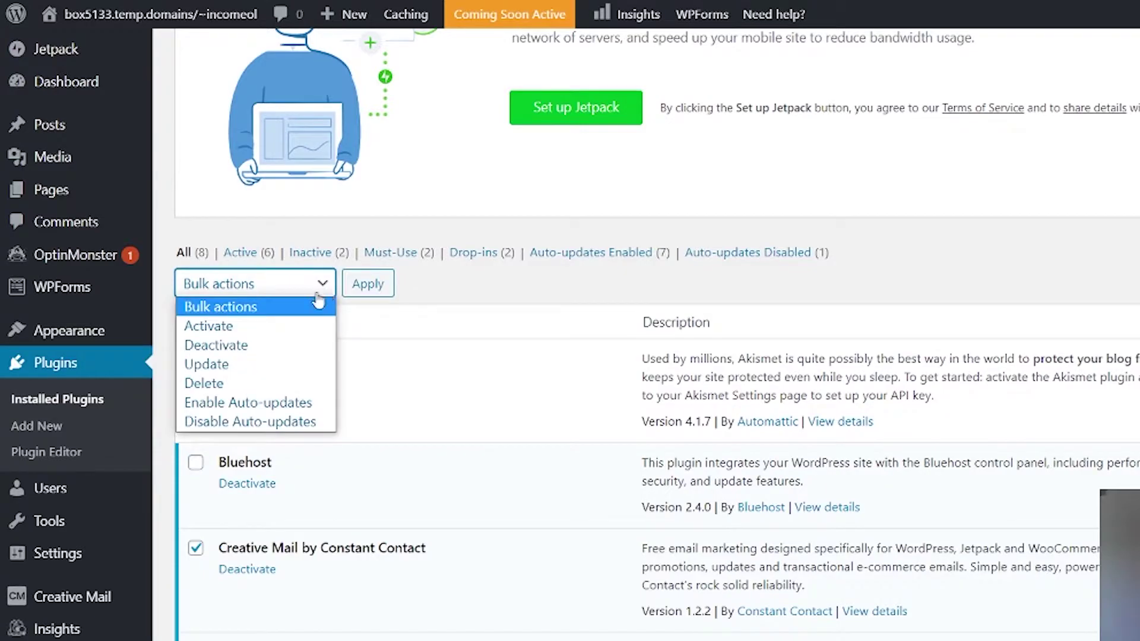
pyautogui.click(240, 344)
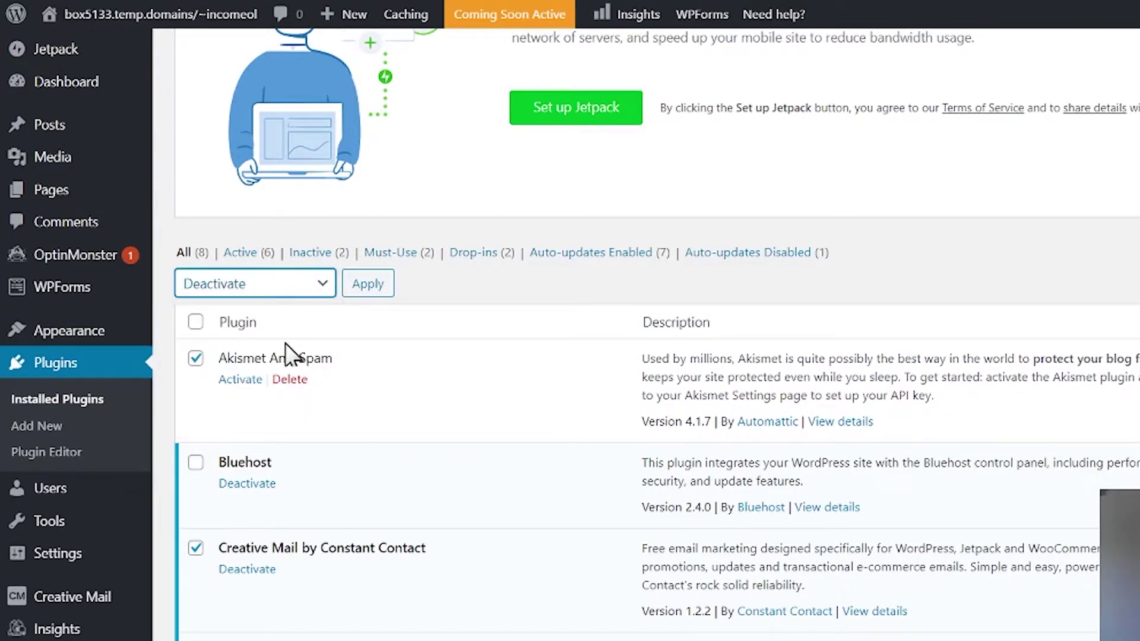
pyautogui.click(371, 285)
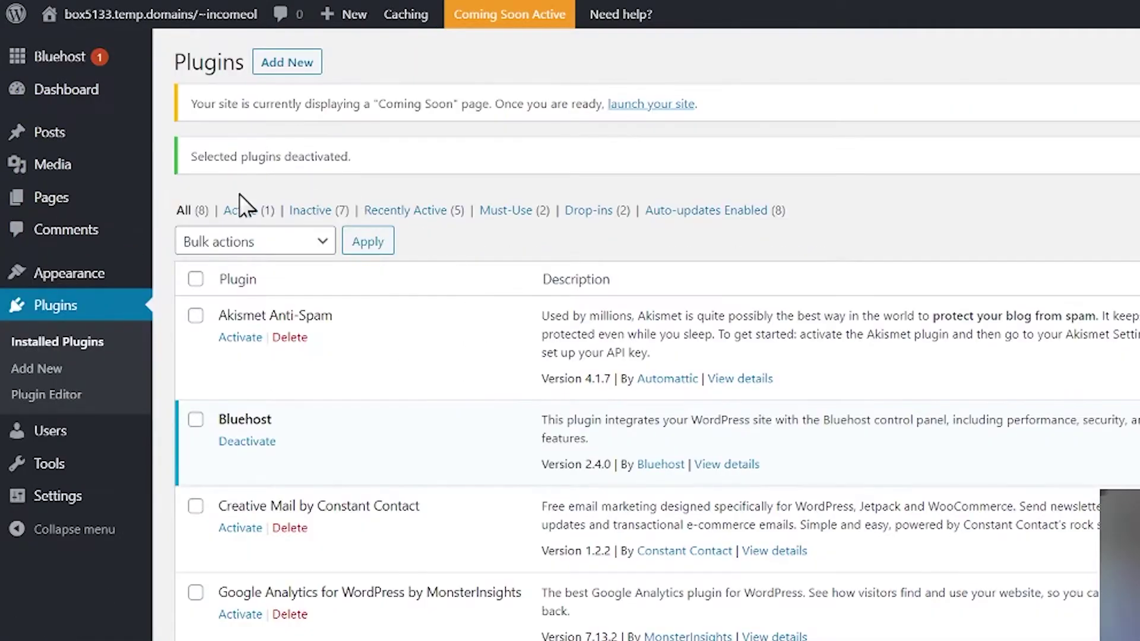
# Step: Delete all deactivated plugins except Bluehost, including Akismet, and return to the Dashboard
pyautogui.click(197, 280)
pyautogui.click(196, 420)
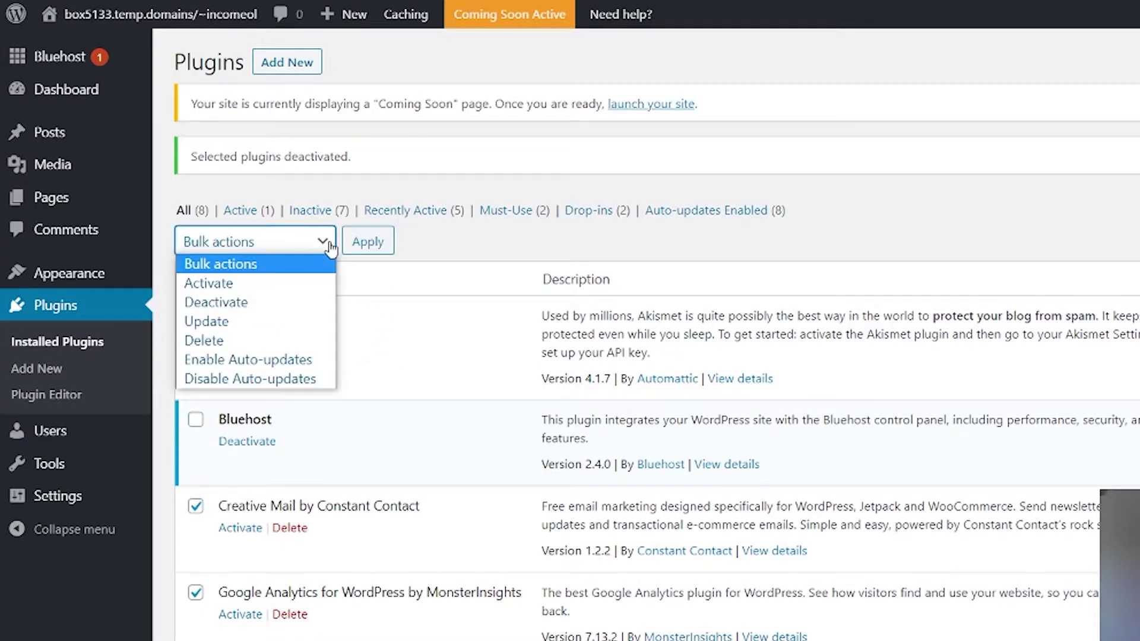
pyautogui.click(237, 343)
pyautogui.click(370, 246)
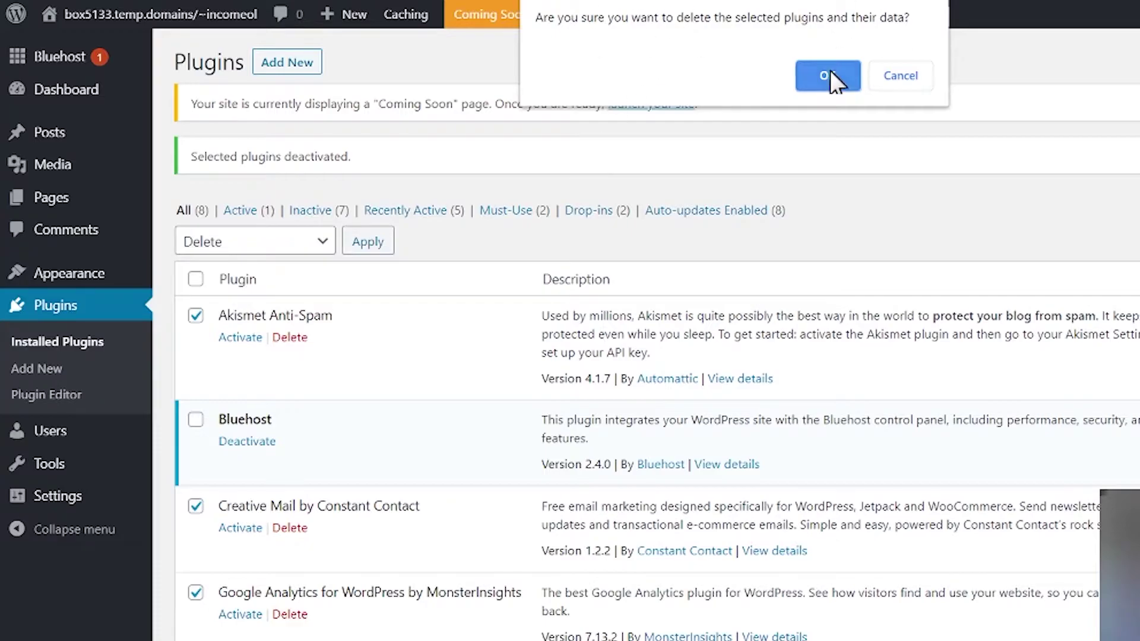
pyautogui.click(831, 76)
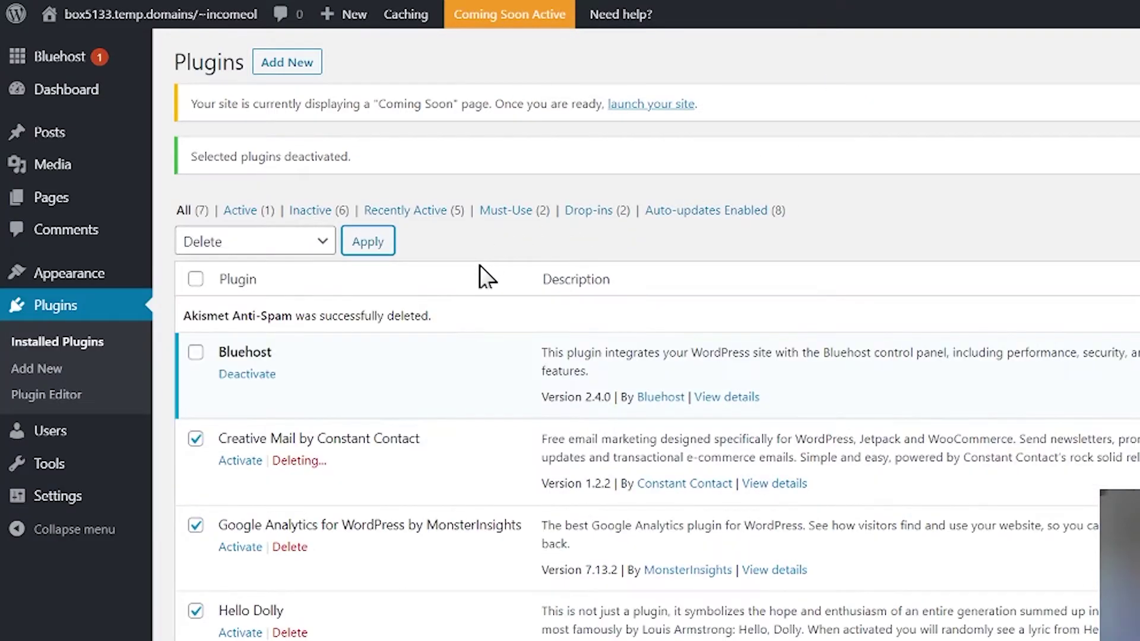
pyautogui.click(94, 97)
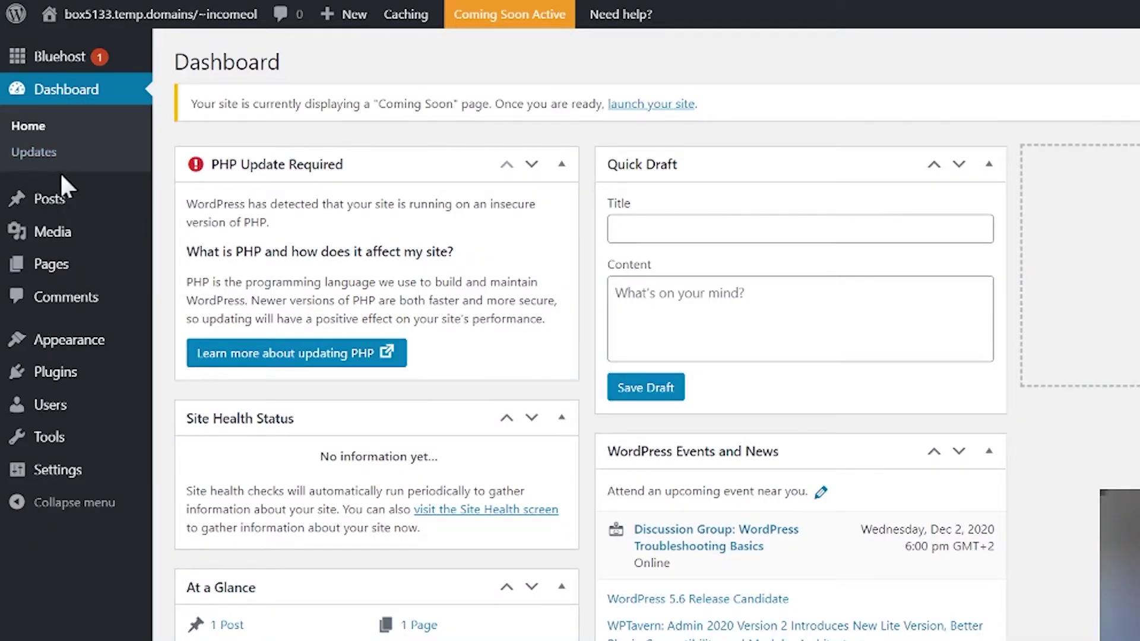
# Step: Check the Updates page, then change the permalink structure from Plain to Post name
pyautogui.click(33, 153)
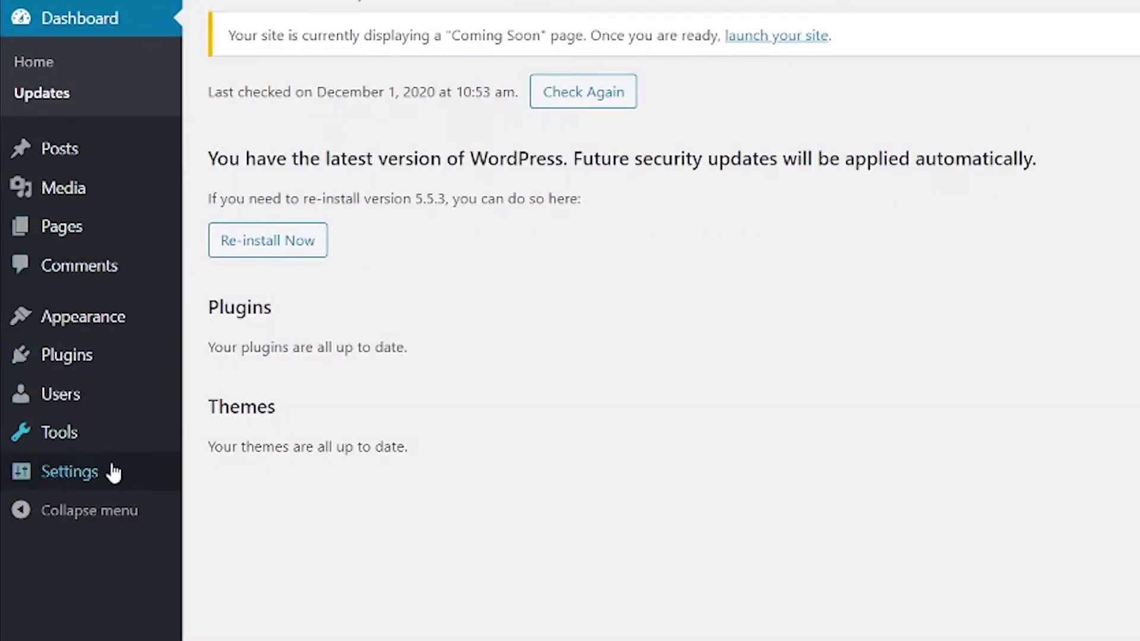
pyautogui.moveTo(113, 478)
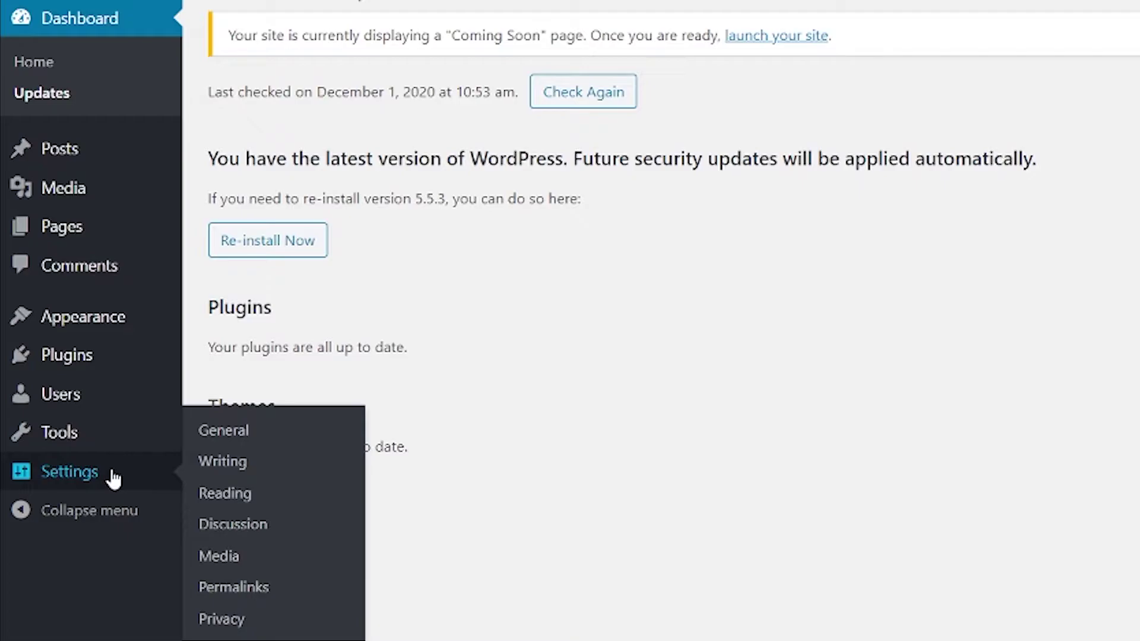
pyautogui.click(112, 478)
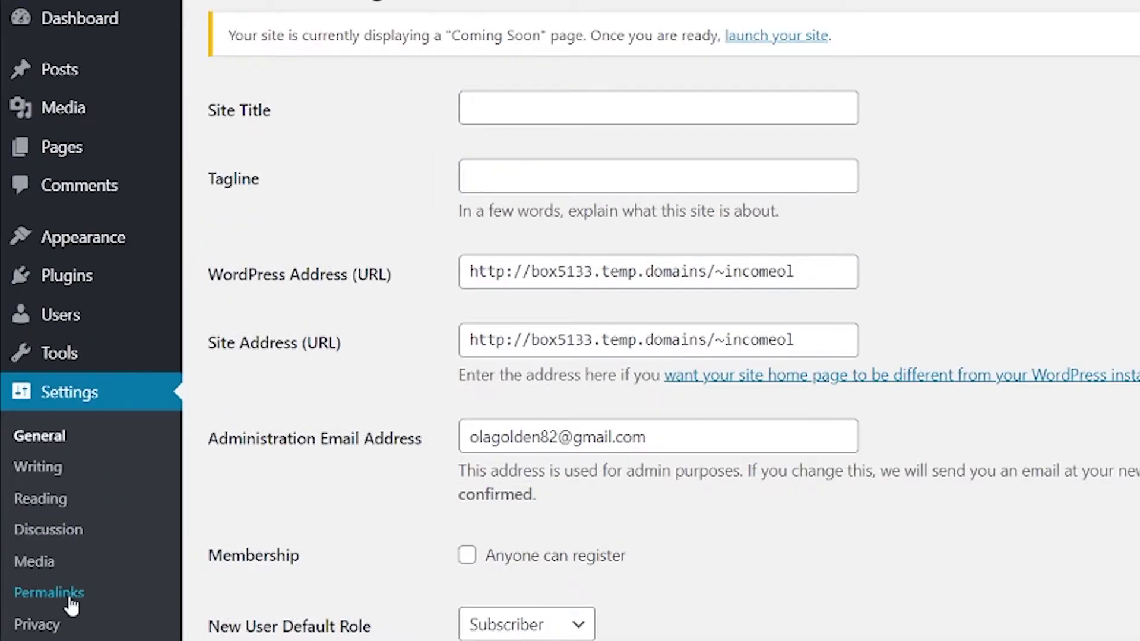
pyautogui.click(70, 599)
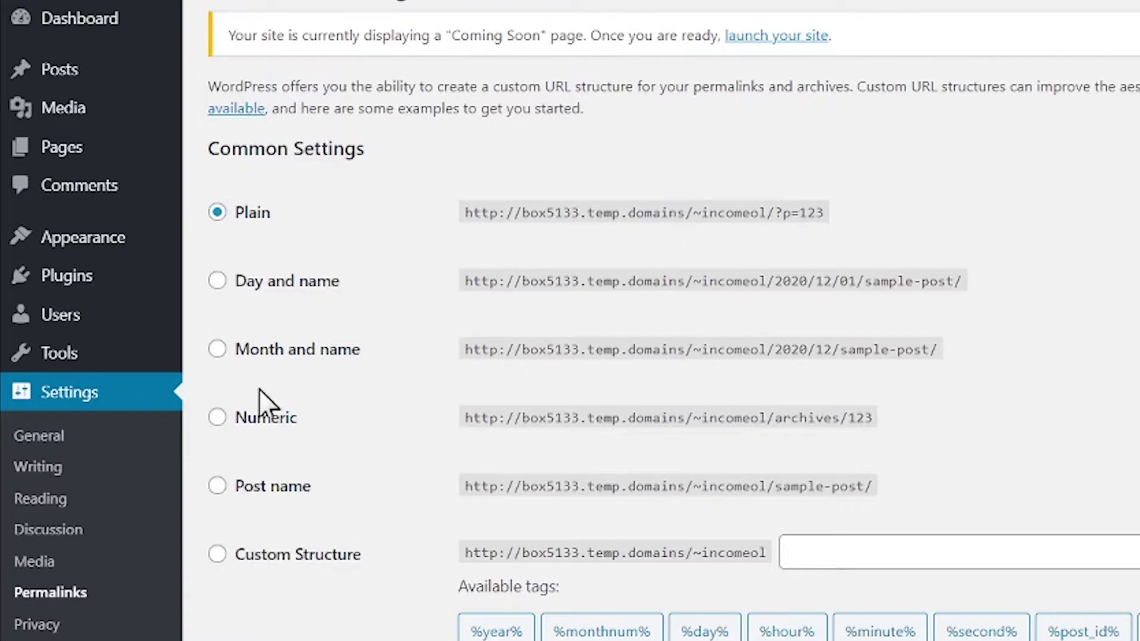
pyautogui.click(218, 487)
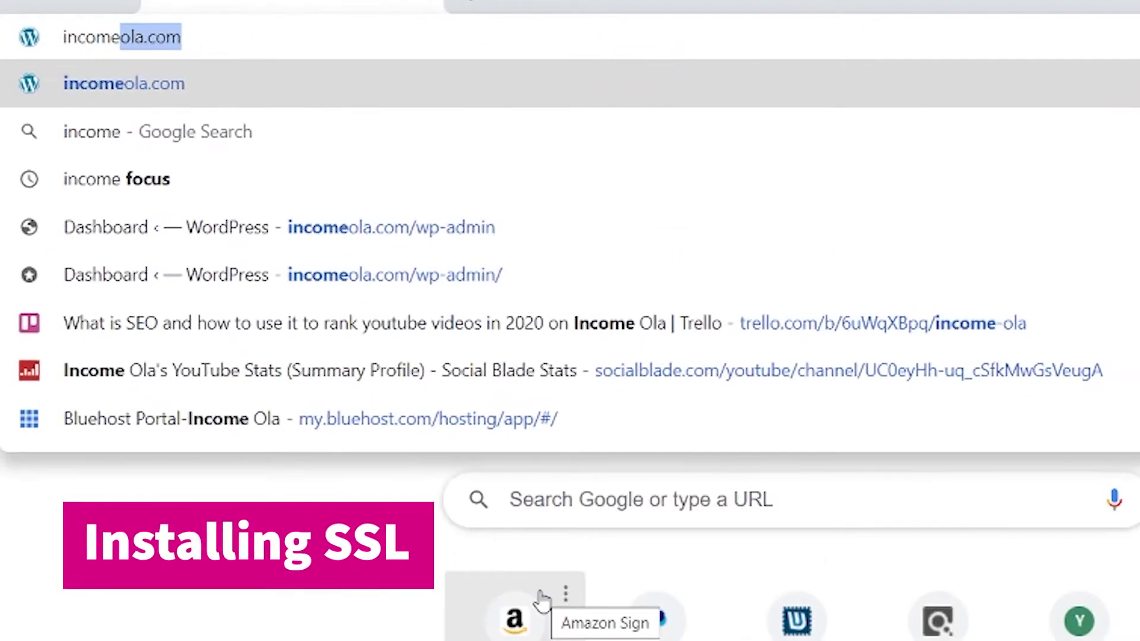
# Step: Load incomeola.com in the browser and scroll through the site
pyautogui.write('ola.com')
pyautogui.press('Return')
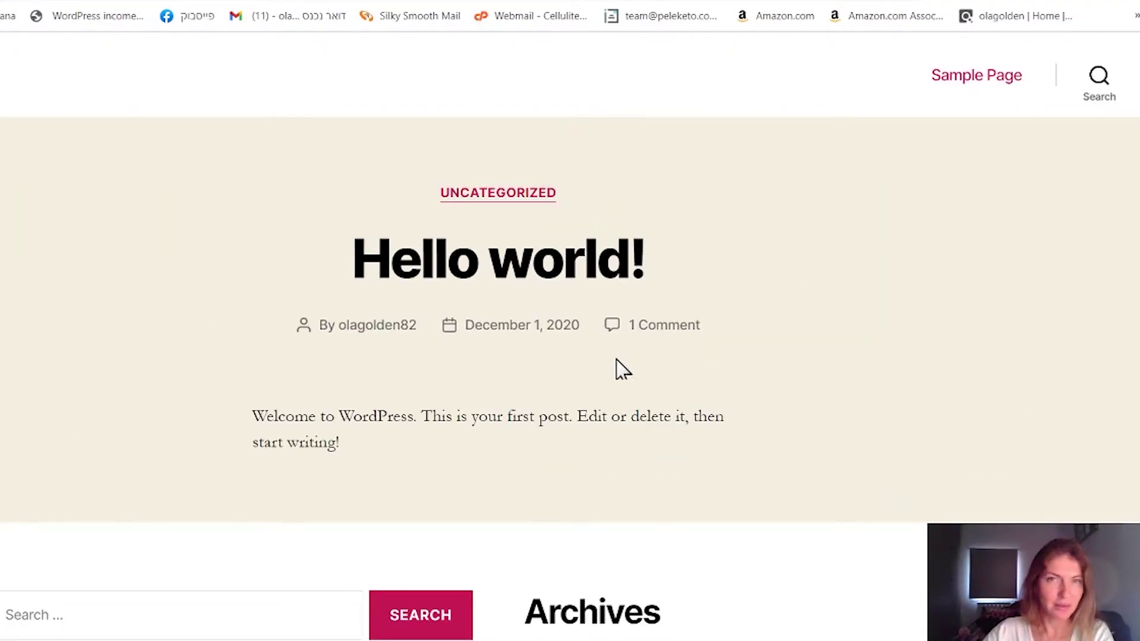
pyautogui.scroll(-6, 712, 283)
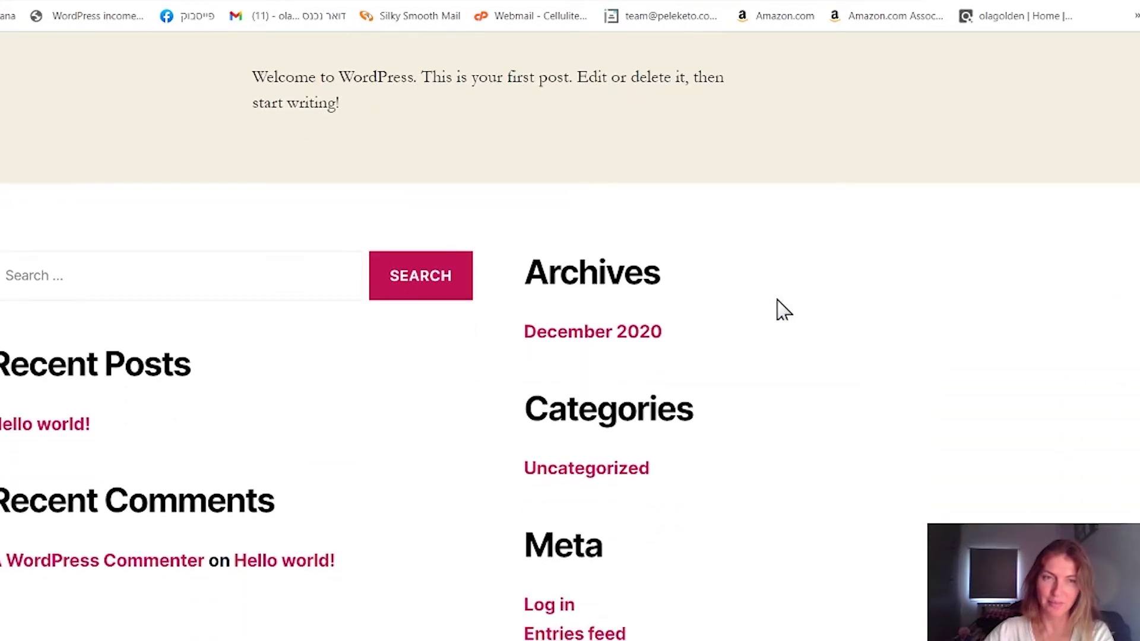
pyautogui.scroll(1, 786, 318)
pyautogui.scroll(5, 796, 291)
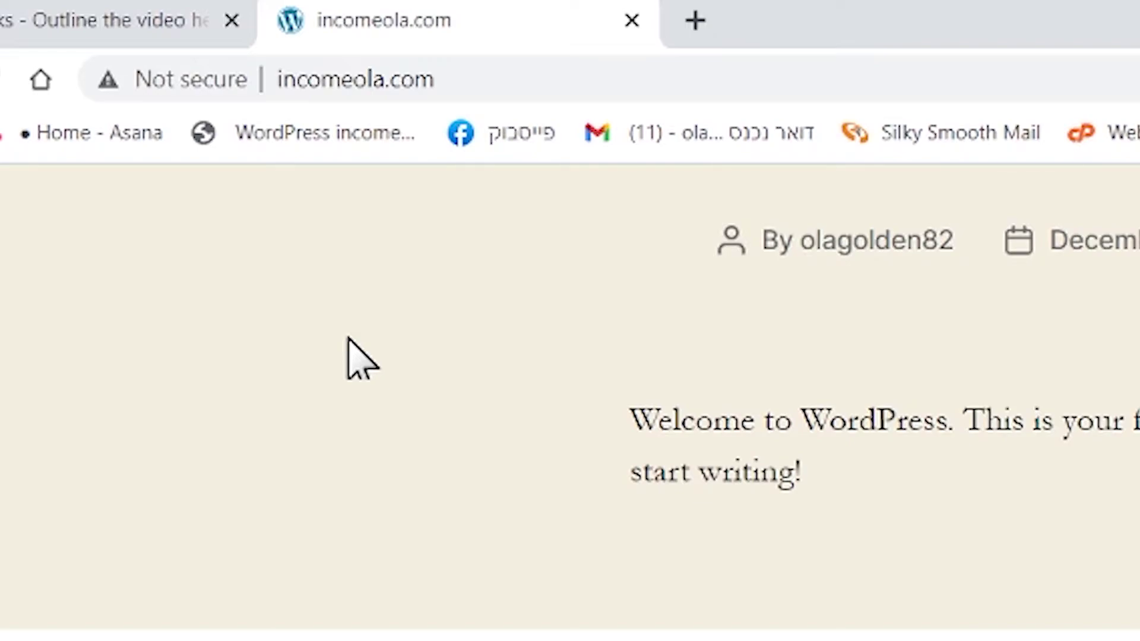
# Step: Go to incomeola.com/wp-admin to reach the admin login page
pyautogui.click(461, 82)
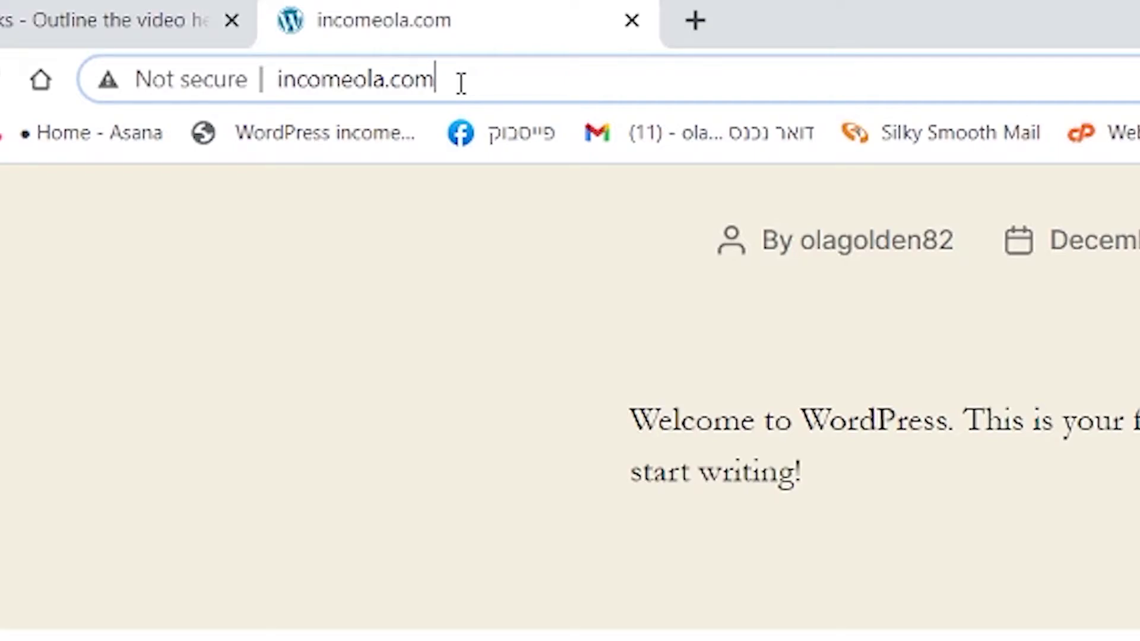
pyautogui.write('/wp')
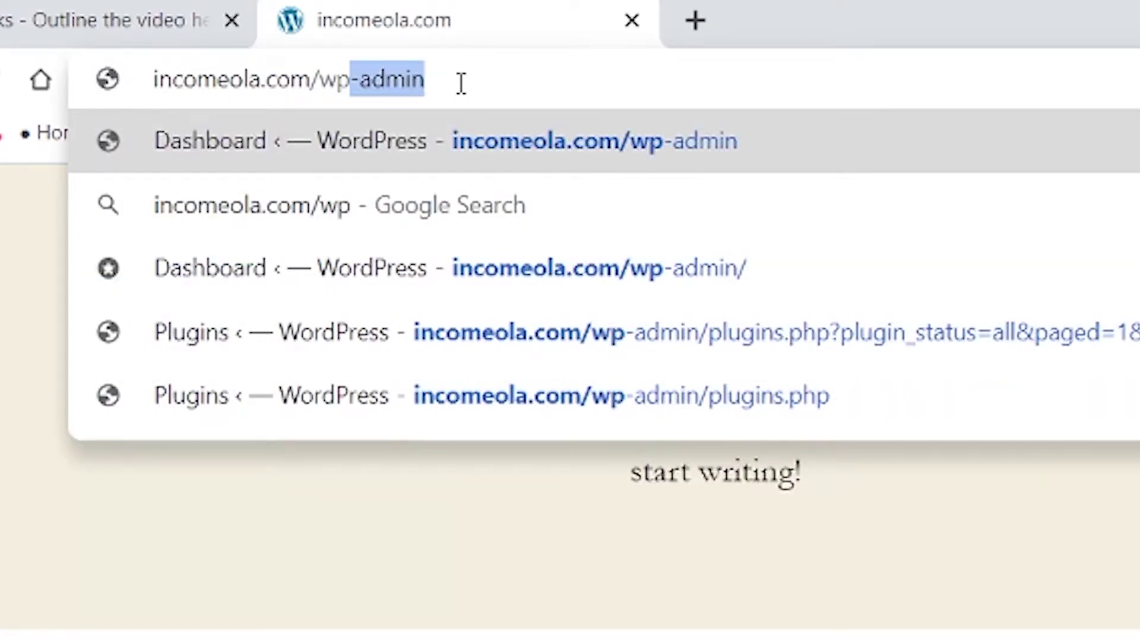
pyautogui.write('-ad')
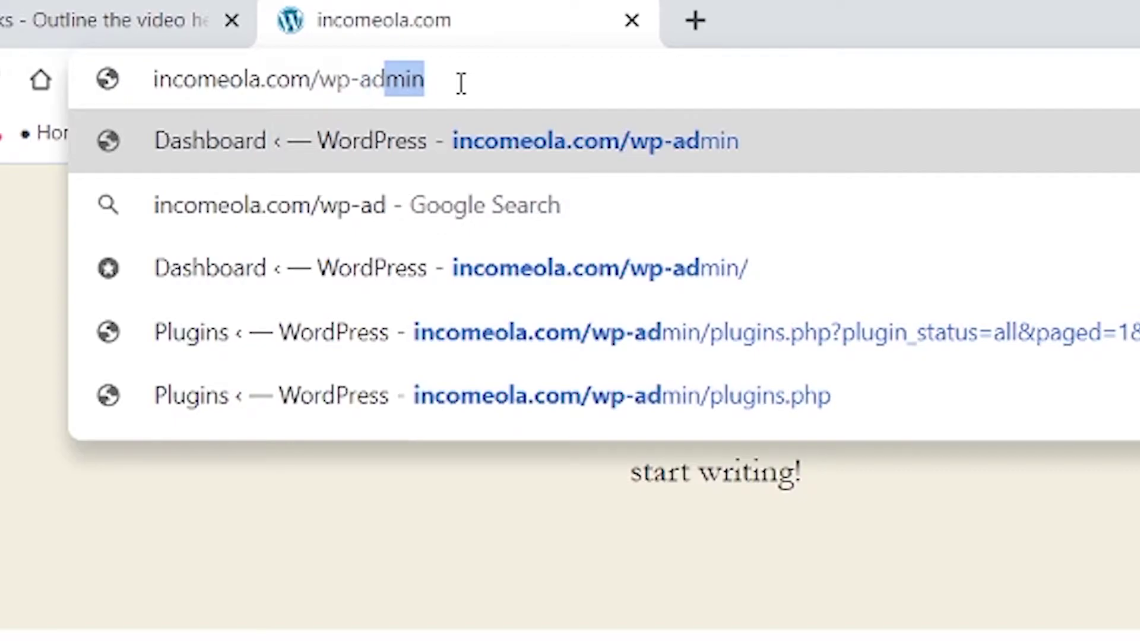
pyautogui.write('min')
pyautogui.press('Return')
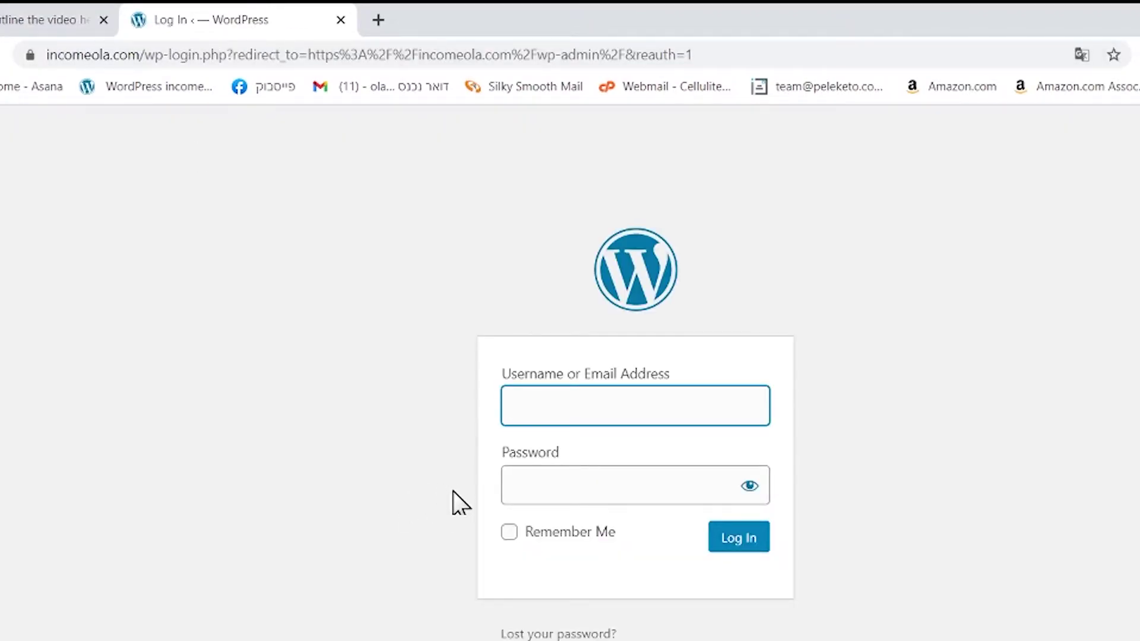
# Step: Log in with the admin username and password, with Remember Me ticked
pyautogui.write('olagolden82')
pyautogui.press('Tab')
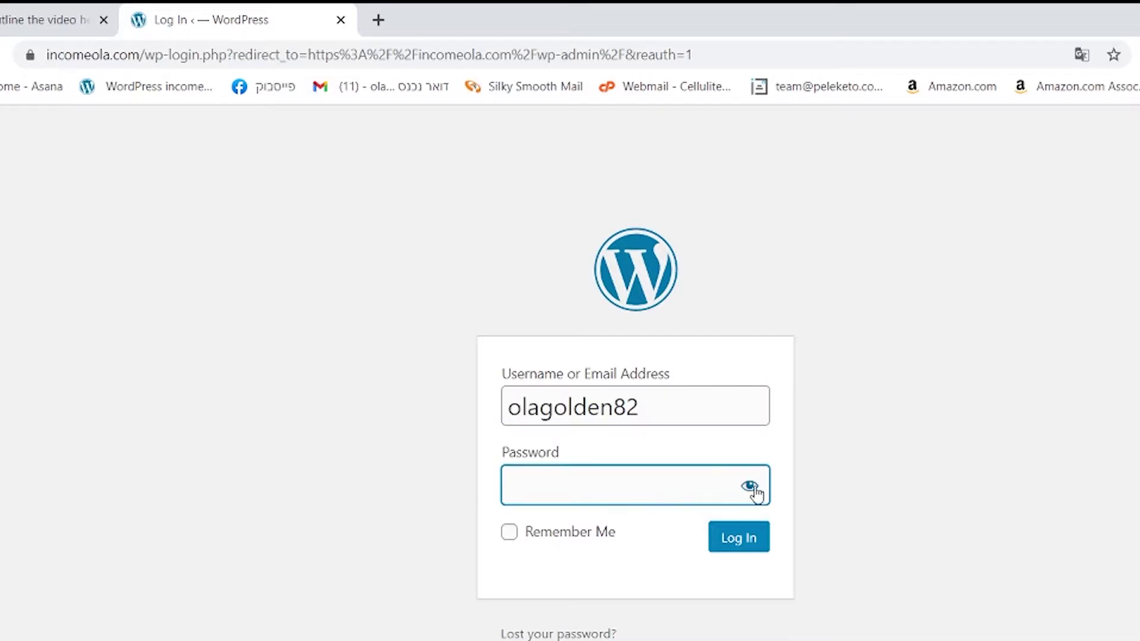
pyautogui.click(509, 532)
pyautogui.click(738, 540)
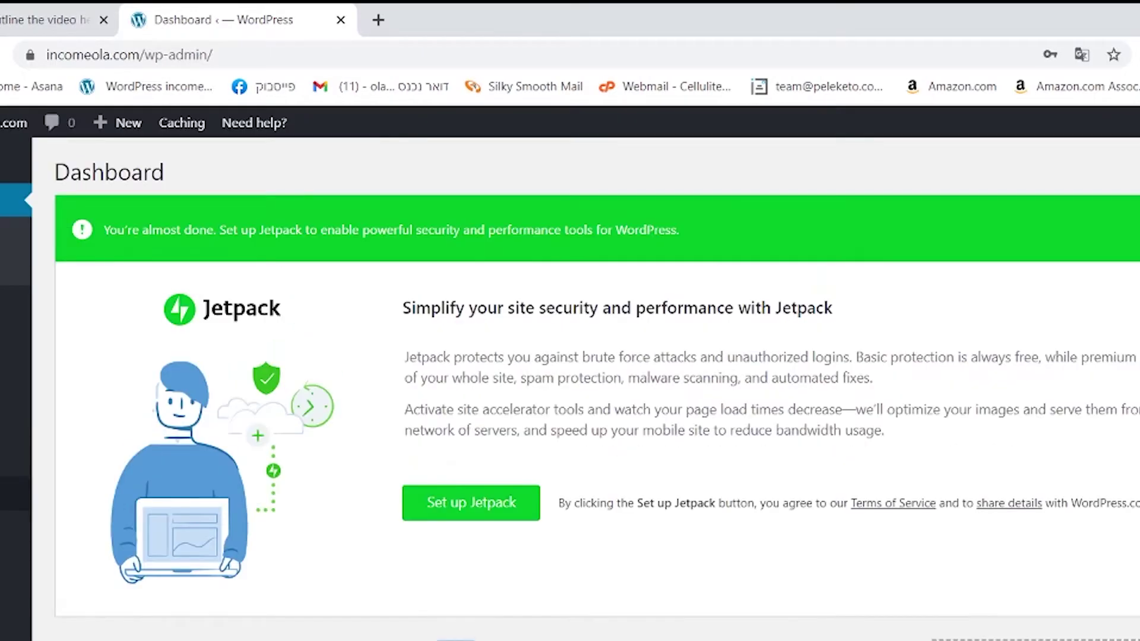
pyautogui.moveTo(18, 528)
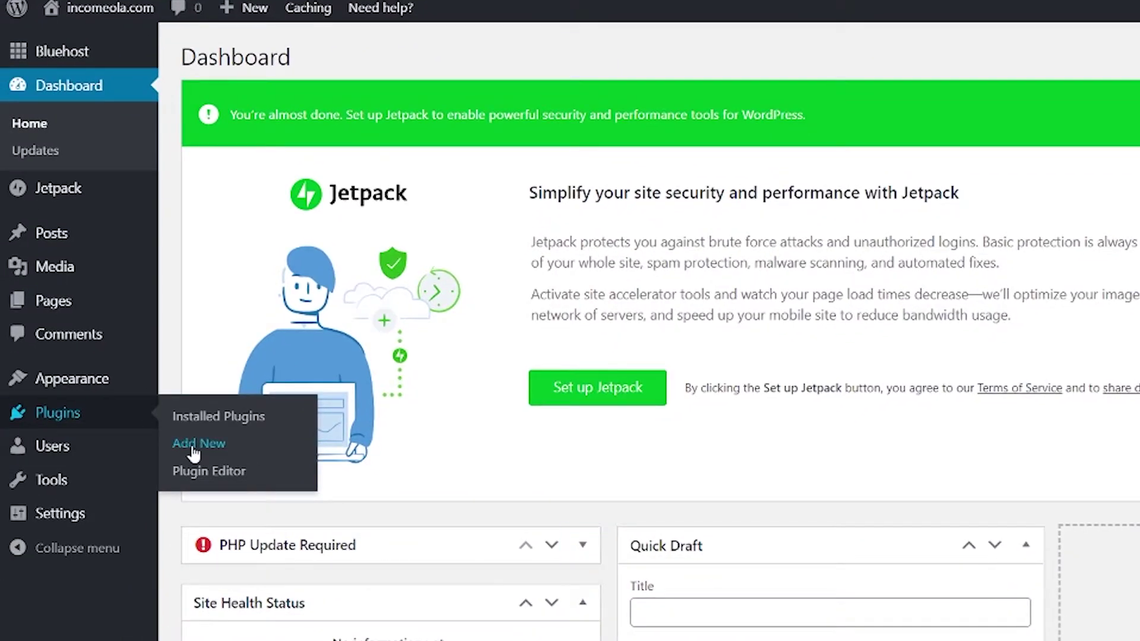
# Step: Search plugins for 'ssl', activate Really Simple SSL, and switch the site to SSL
pyautogui.click(196, 444)
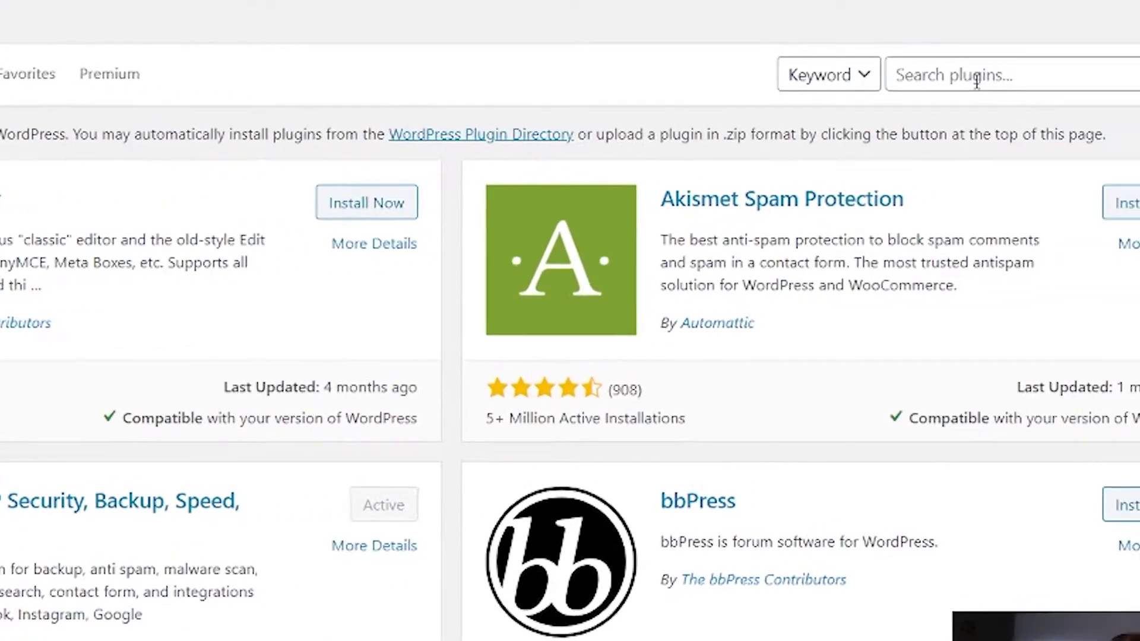
pyautogui.click(978, 76)
pyautogui.write('ssl')
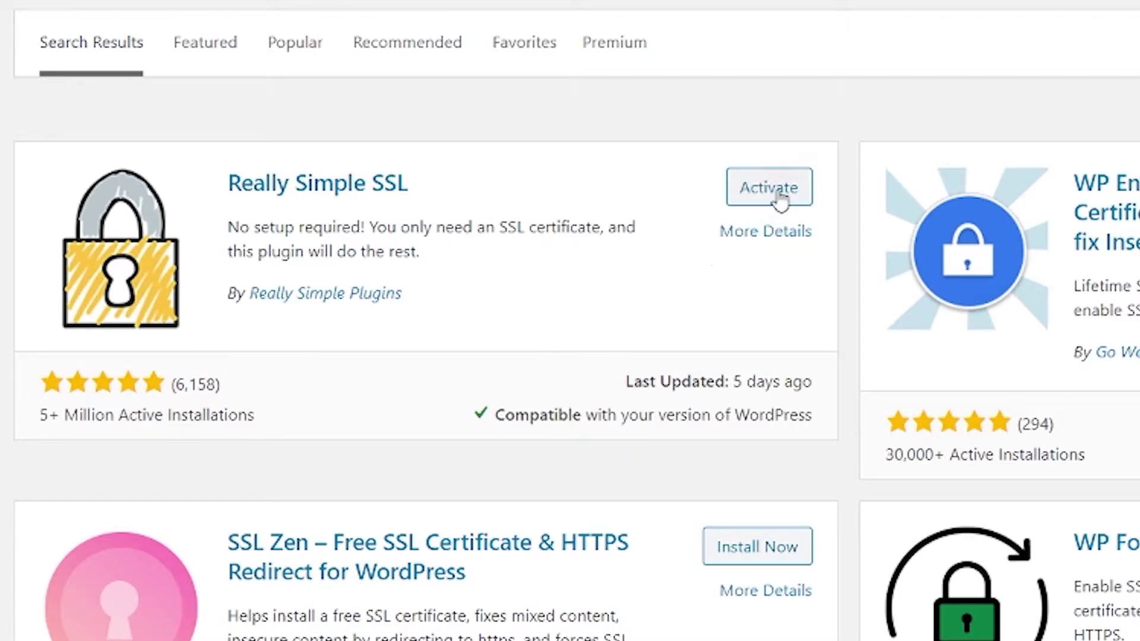
pyautogui.click(778, 193)
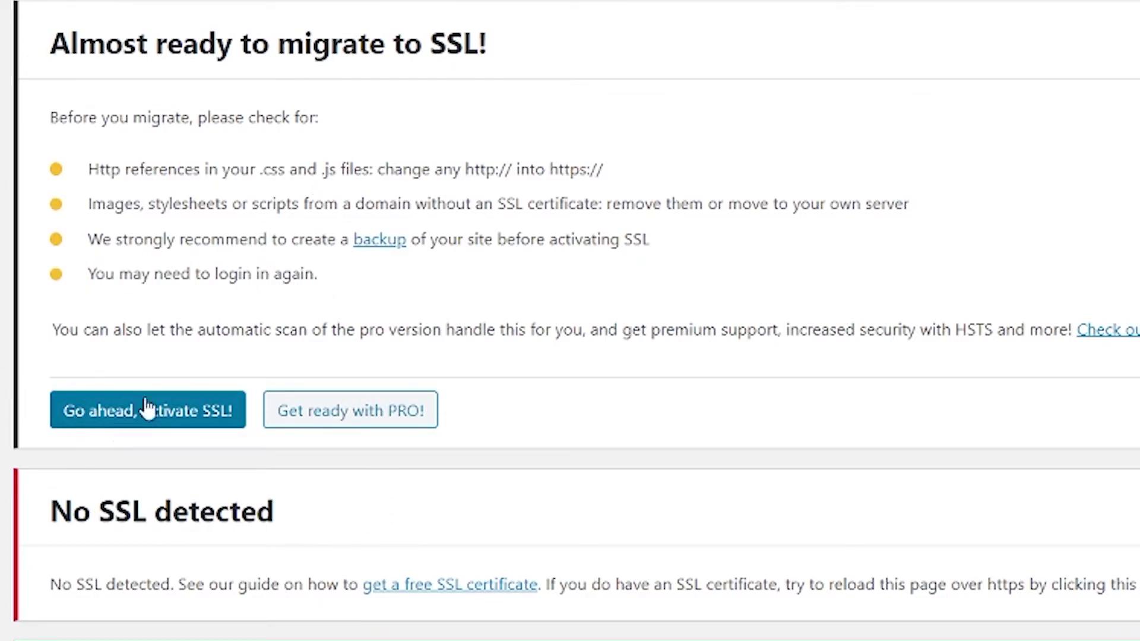
pyautogui.click(172, 424)
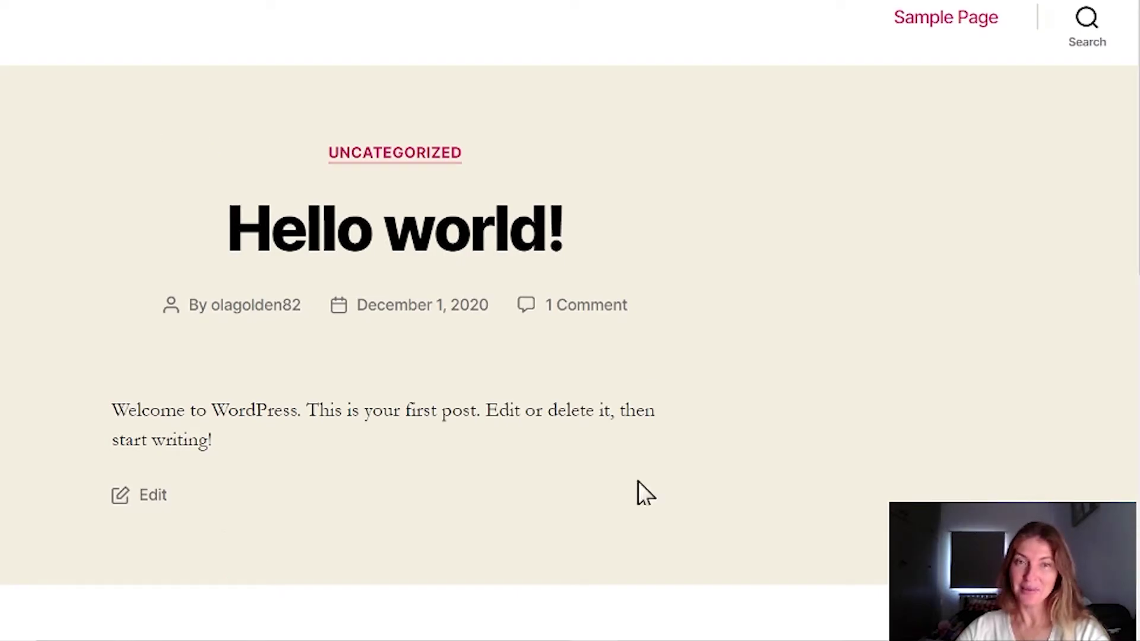
pyautogui.scroll(-5, 623, 308)
pyautogui.scroll(3, 122, 291)
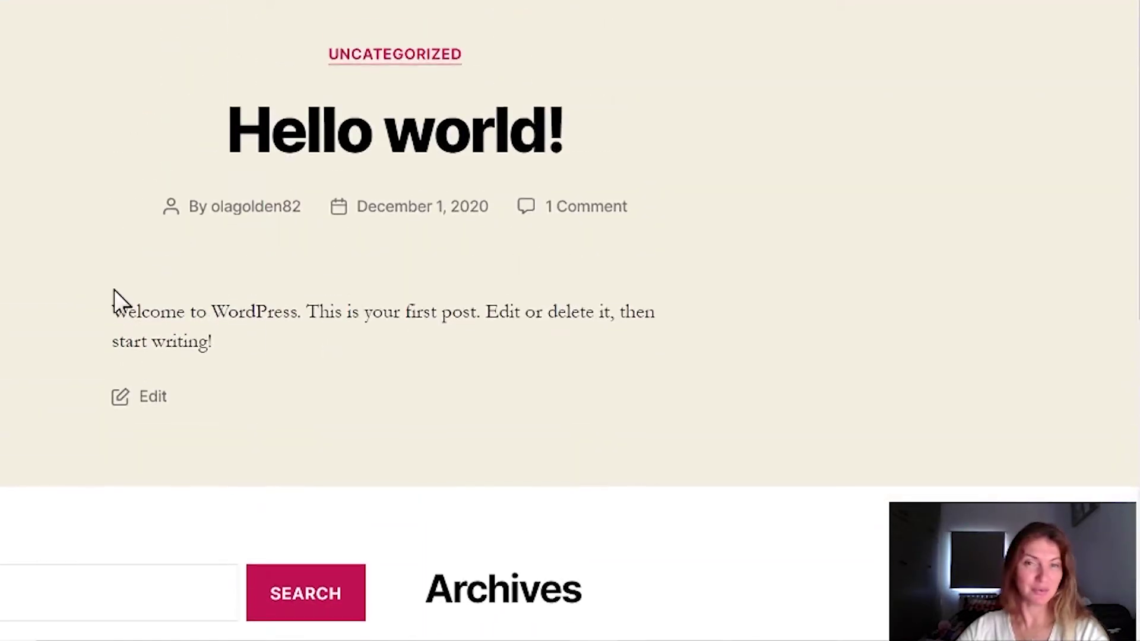
pyautogui.scroll(2, 121, 291)
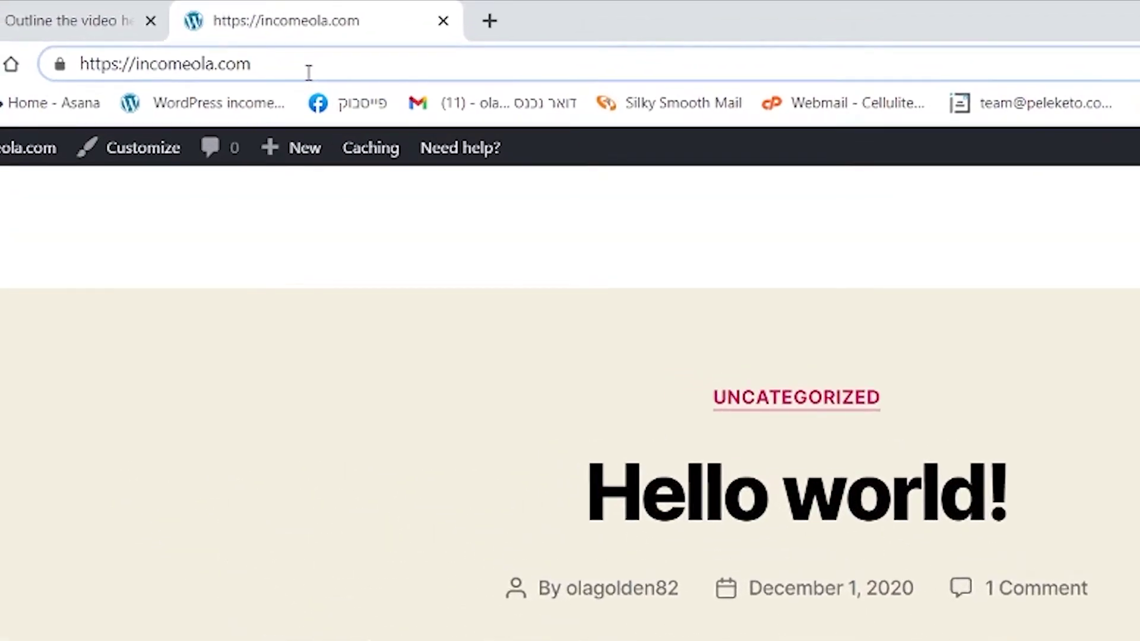
pyautogui.write('/')
pyautogui.write('w')
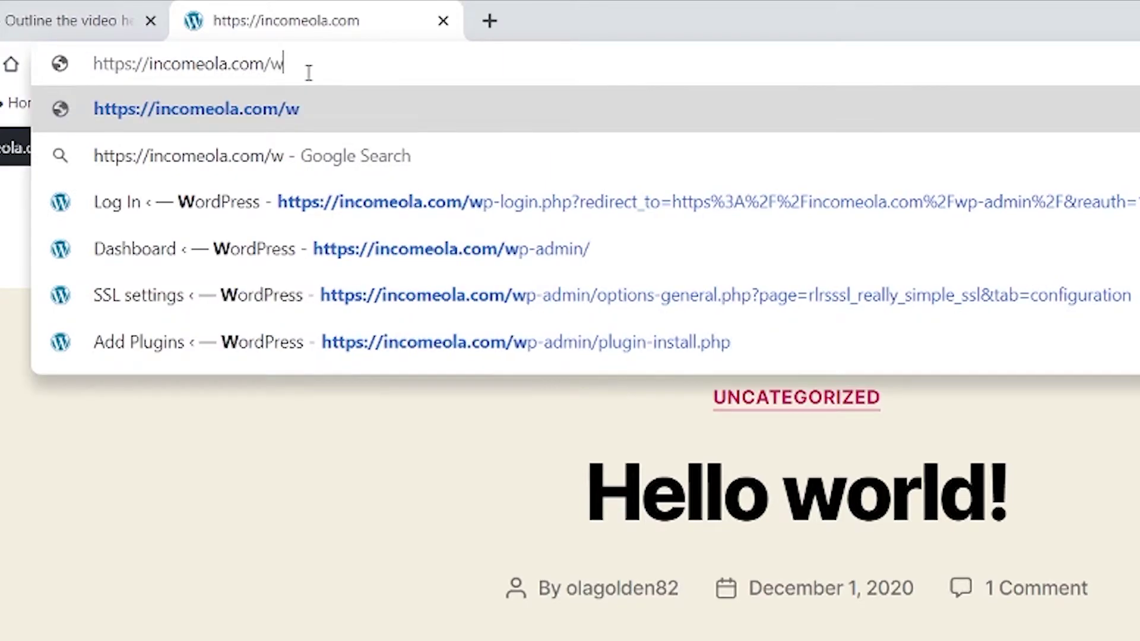
pyautogui.write('p-admin')
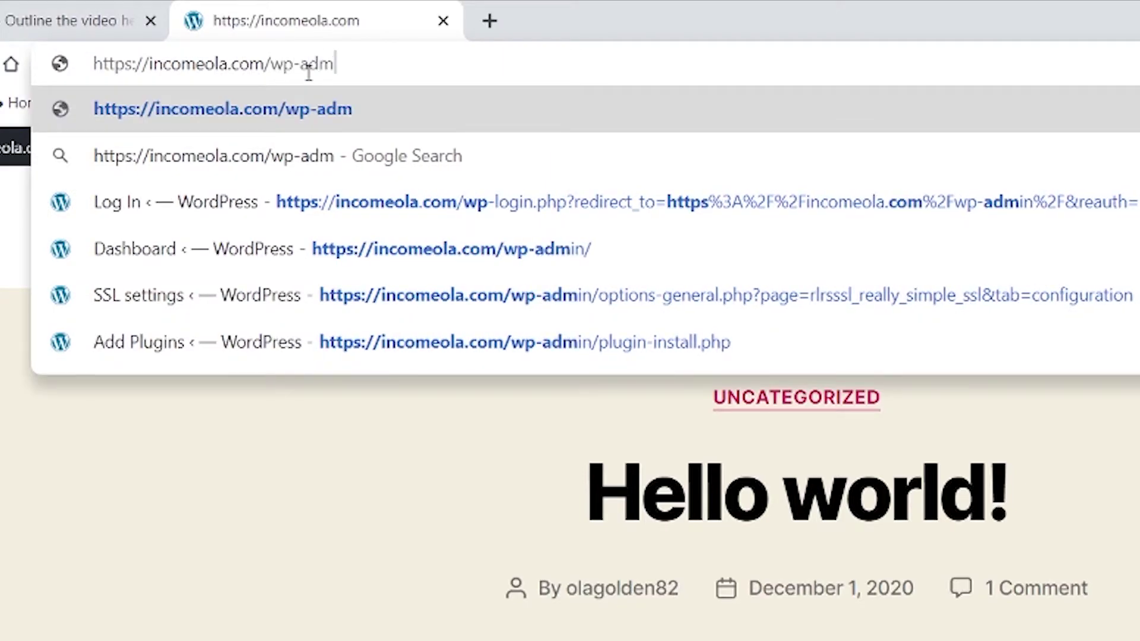
pyautogui.press('Return')
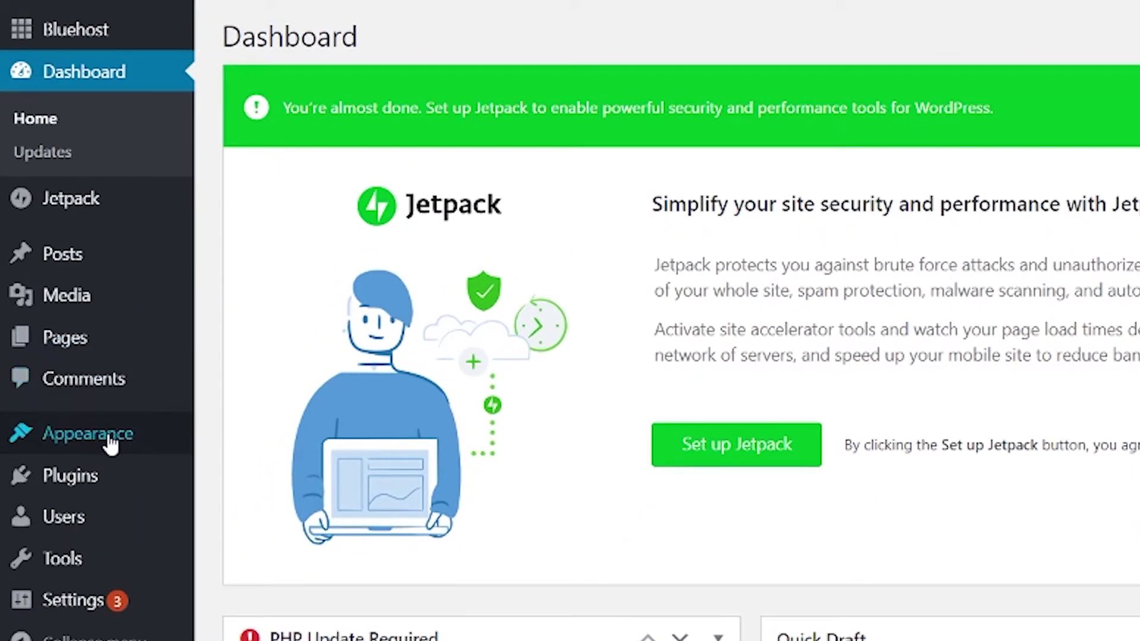
# Step: Search the theme directory for 'astra', install Astra and activate it
pyautogui.moveTo(1, 615)
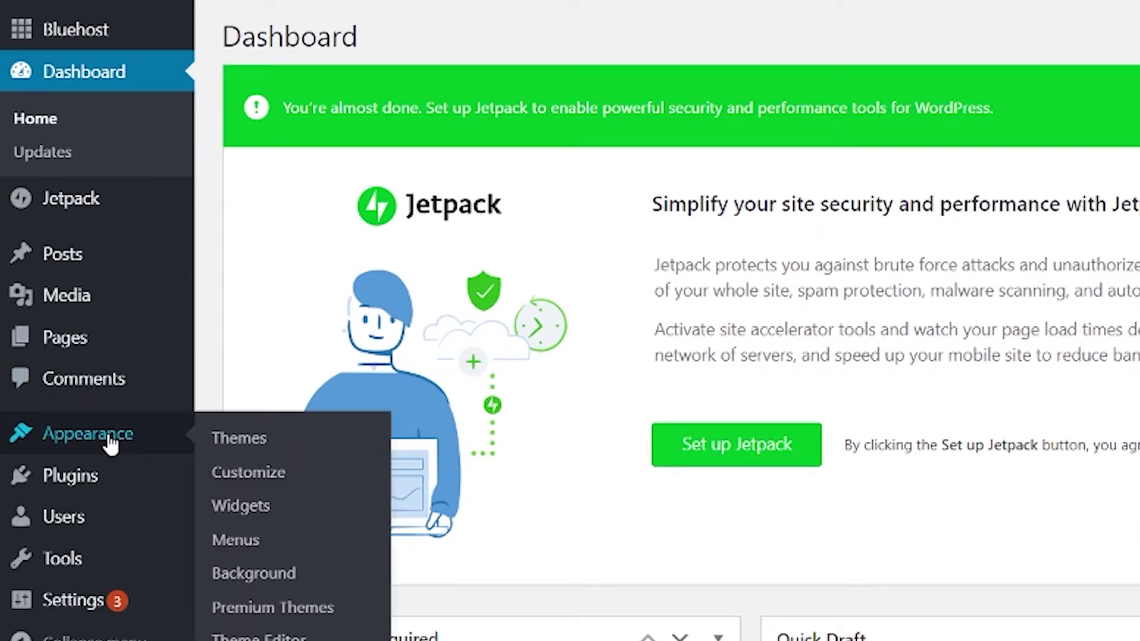
pyautogui.click(248, 440)
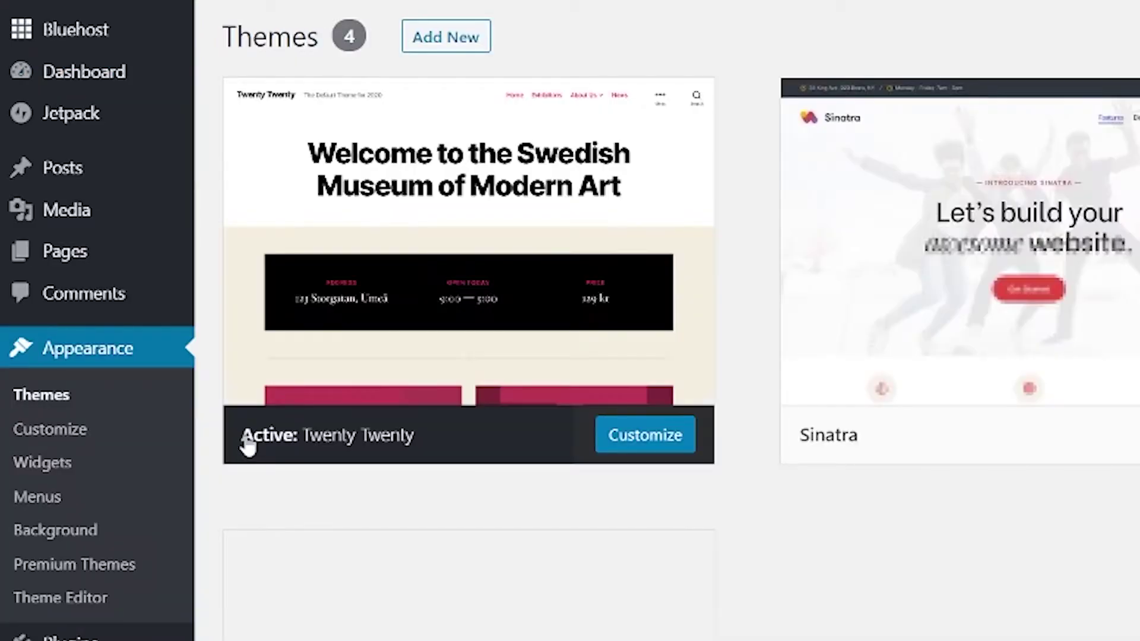
pyautogui.scroll(-3, 950, 309)
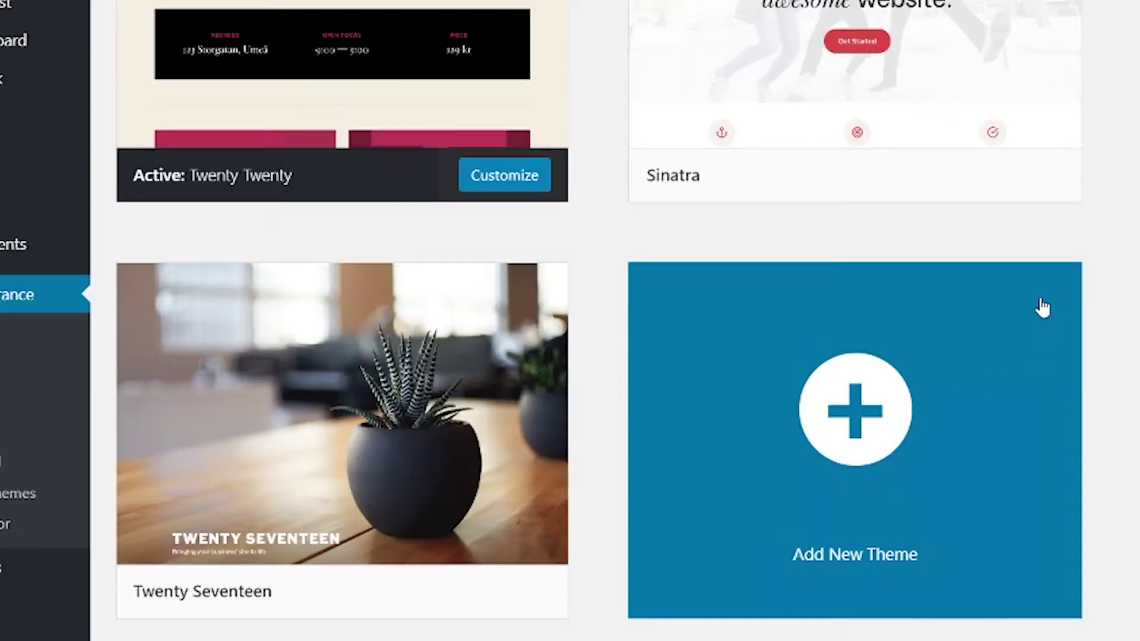
pyautogui.click(862, 427)
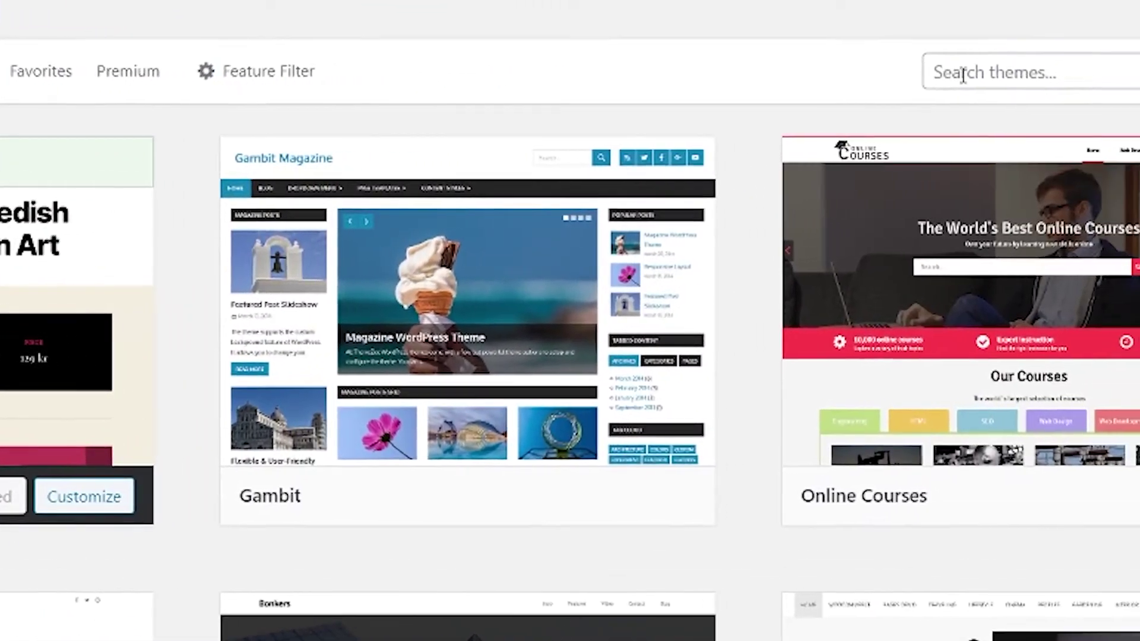
pyautogui.click(963, 76)
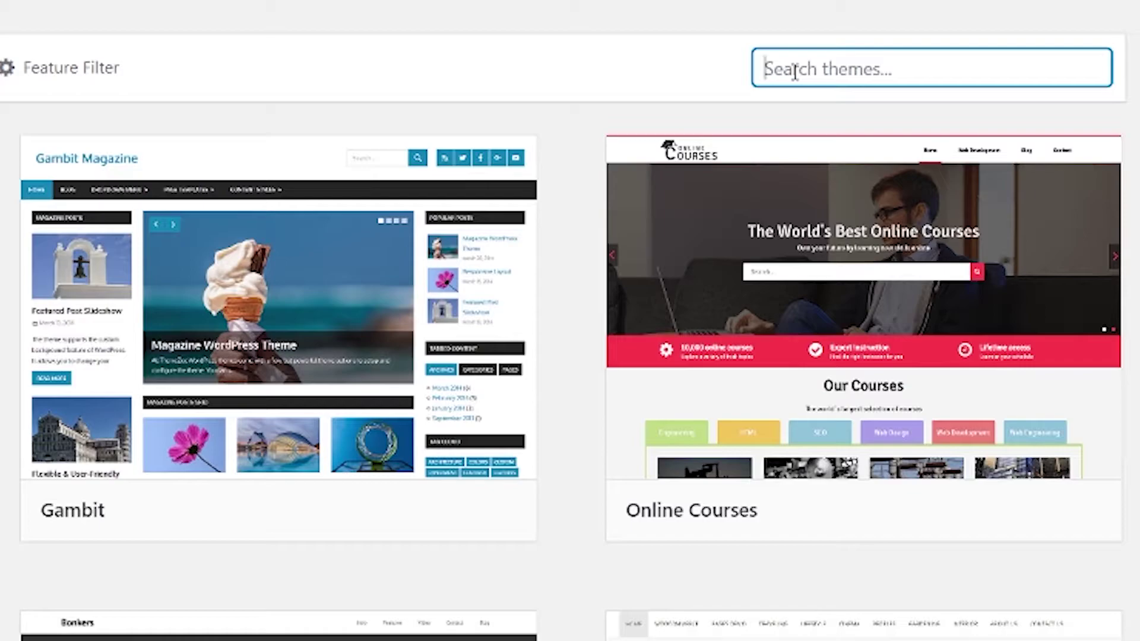
pyautogui.write('astr')
pyautogui.write('a')
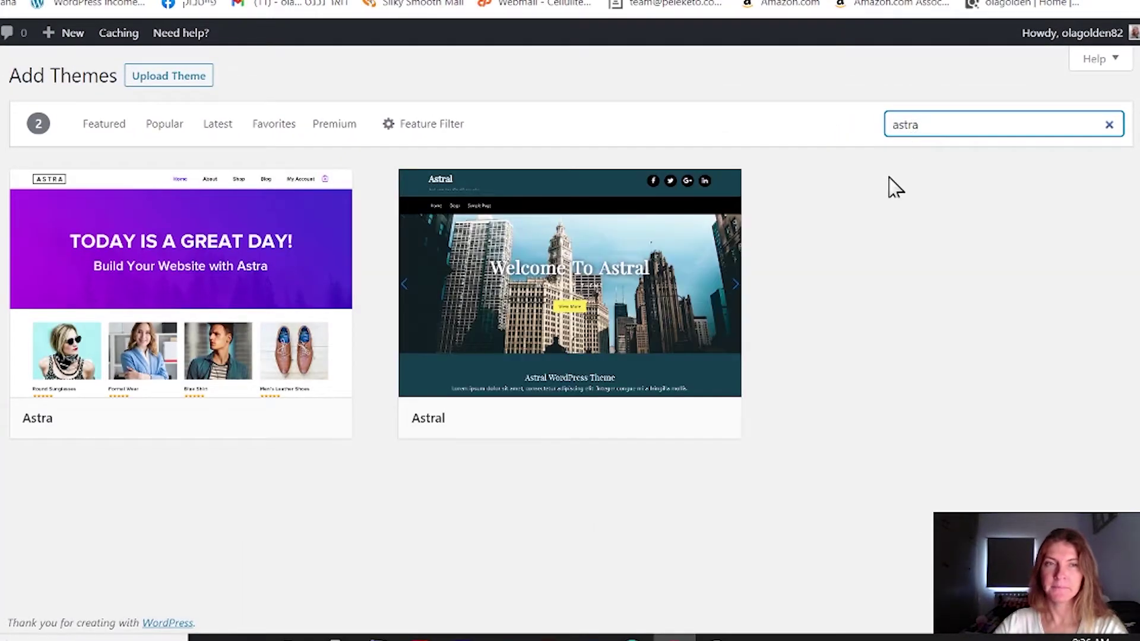
pyautogui.moveTo(211, 349)
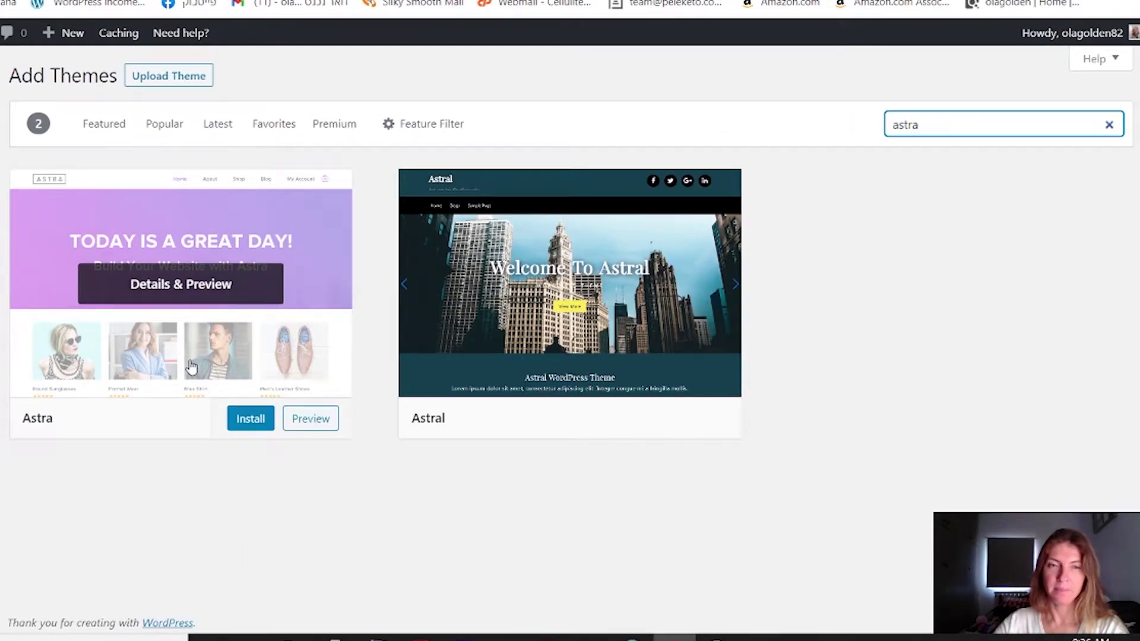
pyautogui.click(257, 426)
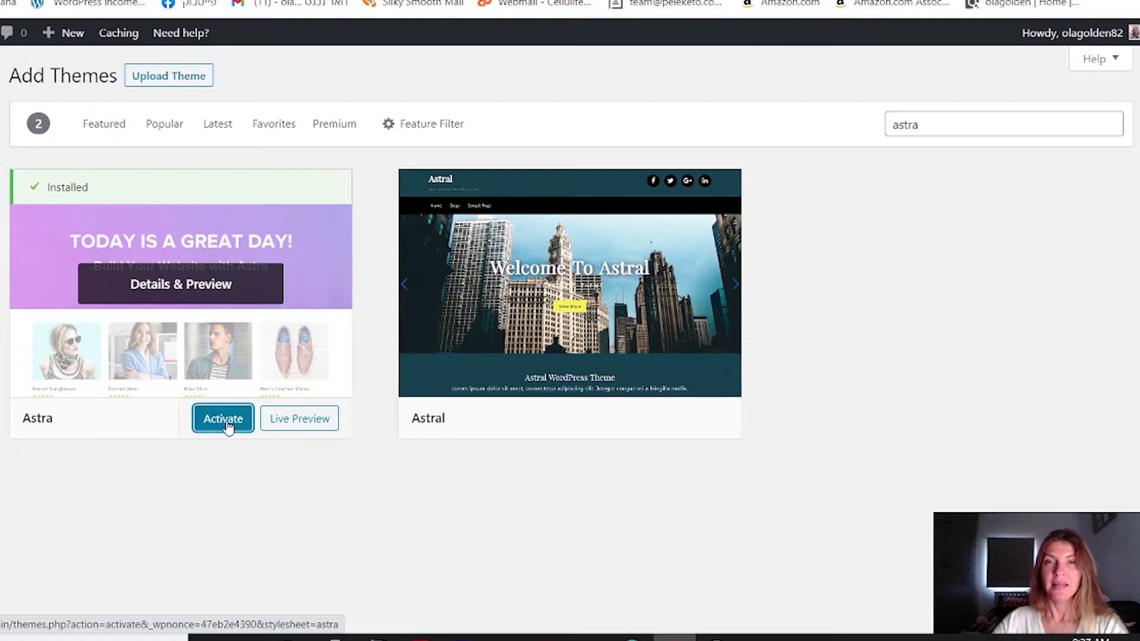
pyautogui.click(223, 418)
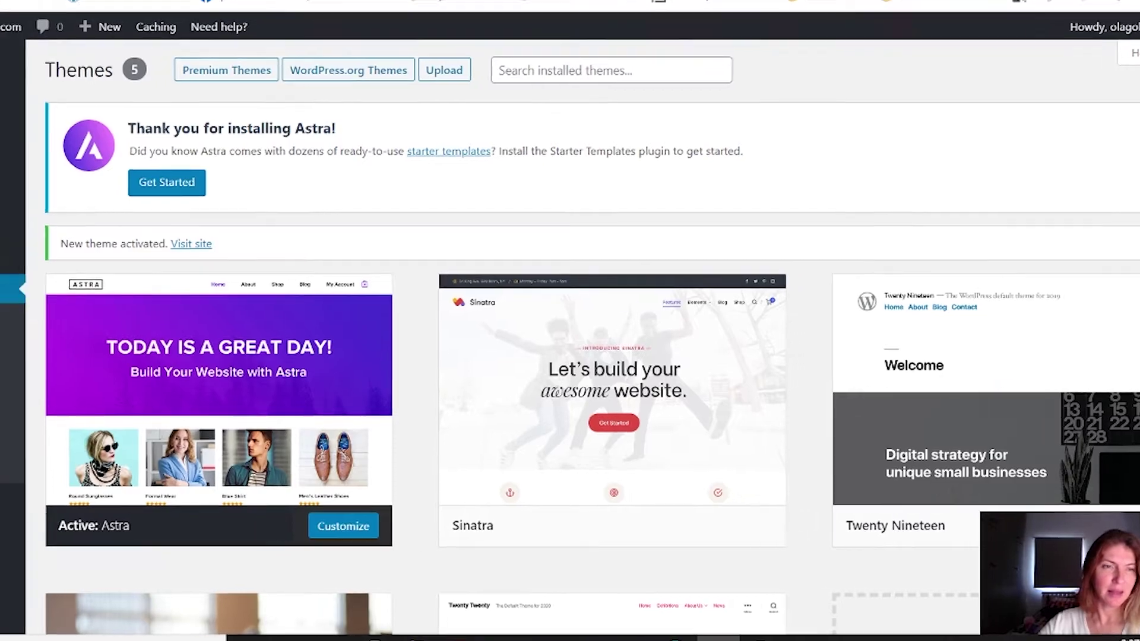
# Step: Search plugins for 'starter sites', then install and activate Starter Templates
pyautogui.moveTo(56, 501)
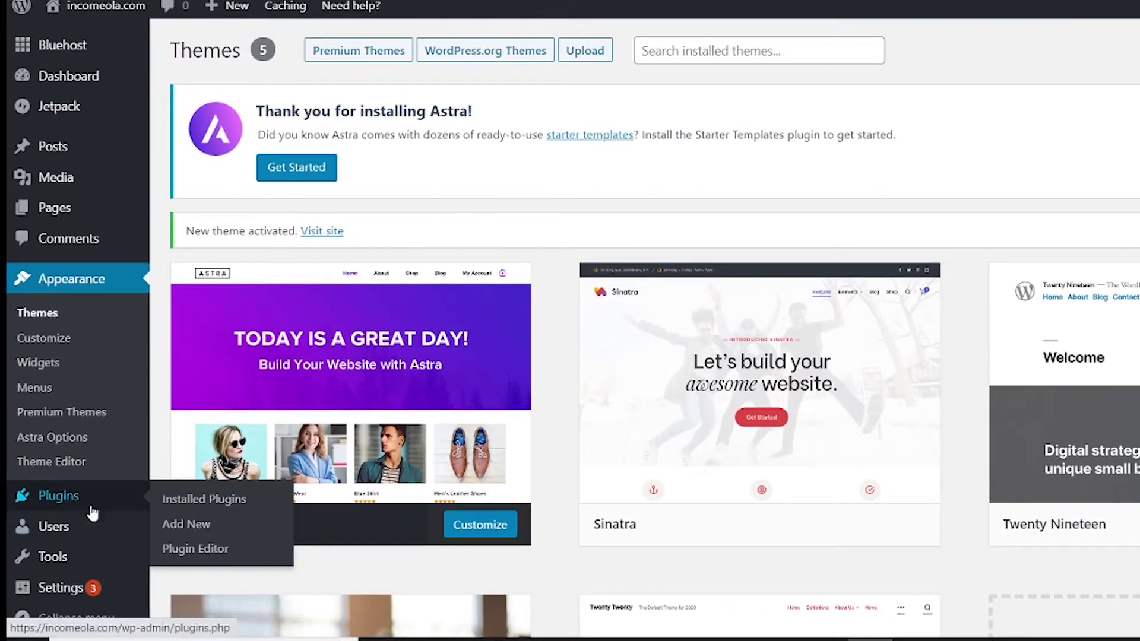
pyautogui.click(181, 531)
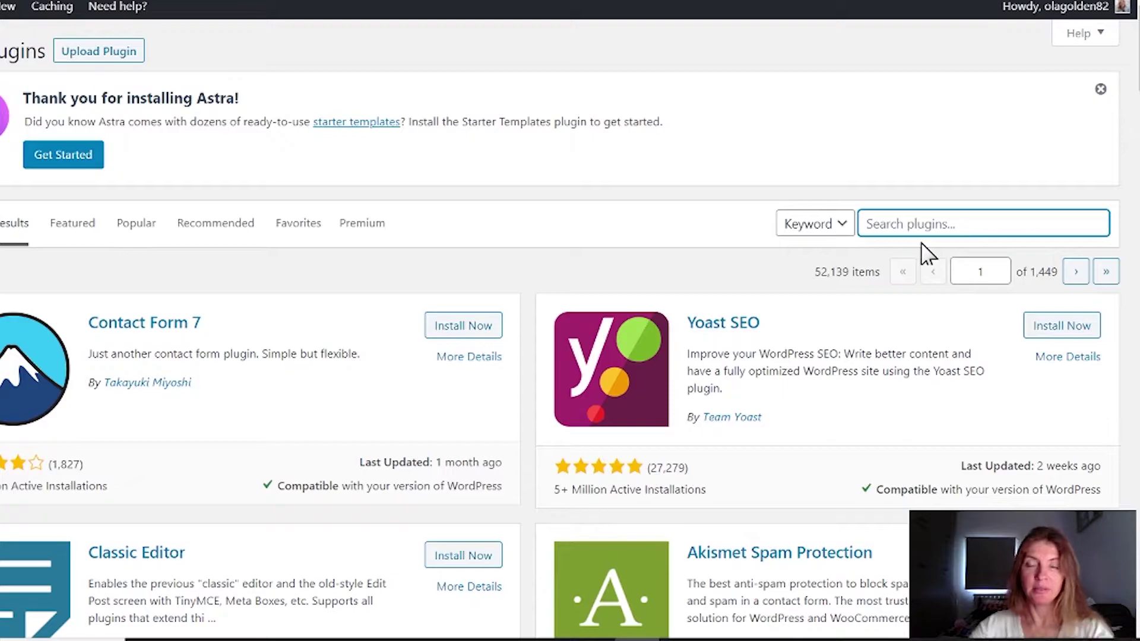
pyautogui.write('star')
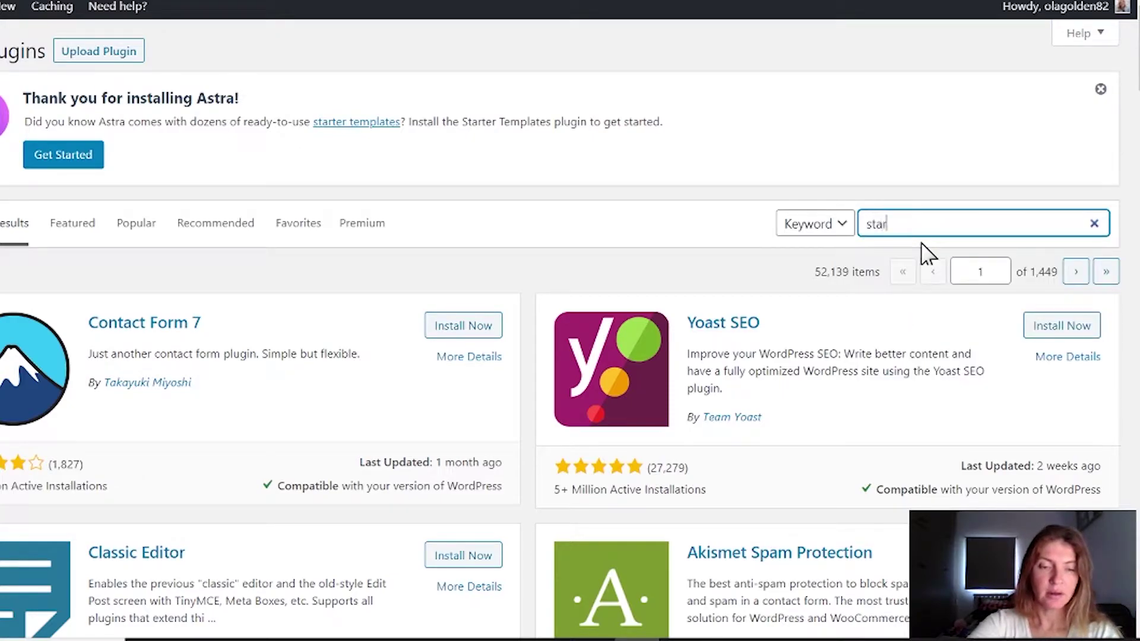
pyautogui.write('ter sites')
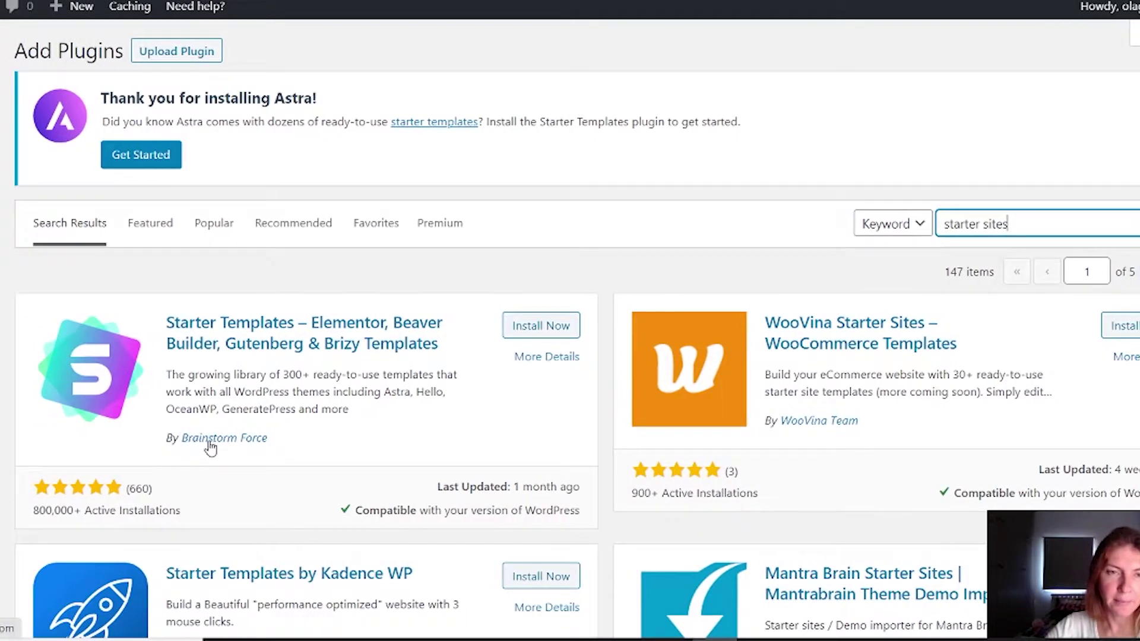
pyautogui.click(541, 333)
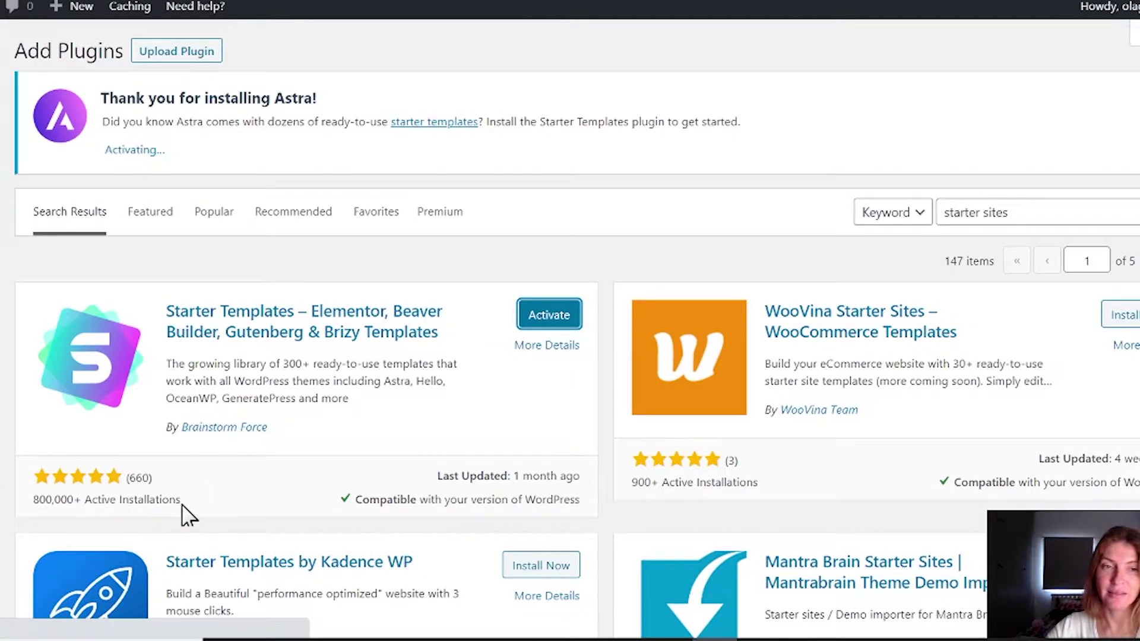
pyautogui.click(545, 322)
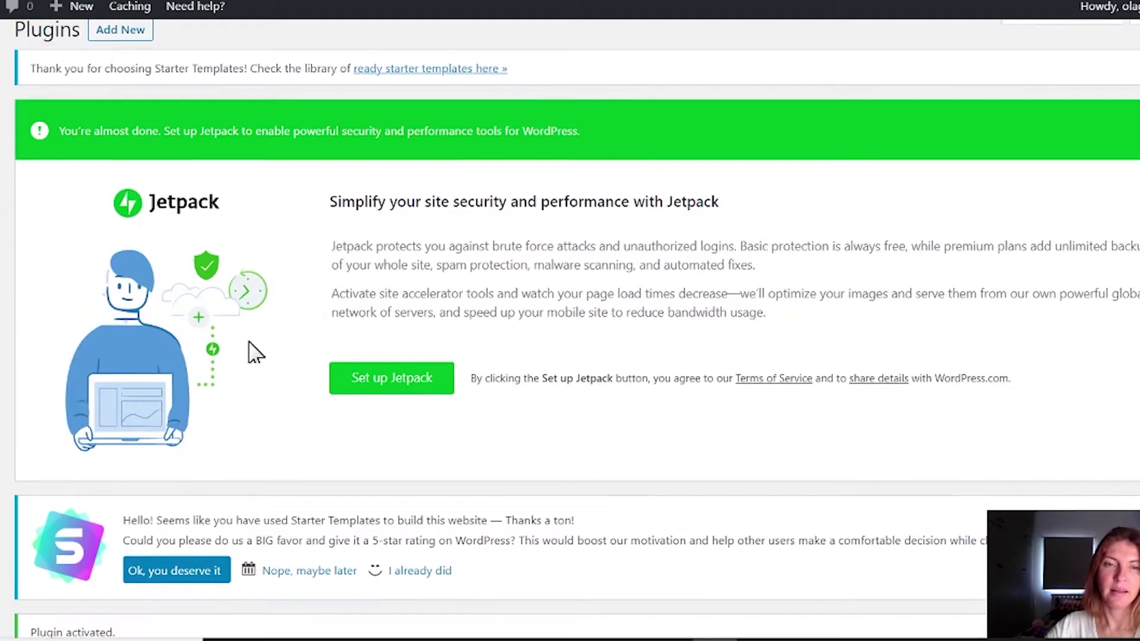
pyautogui.scroll(-5, 255, 353)
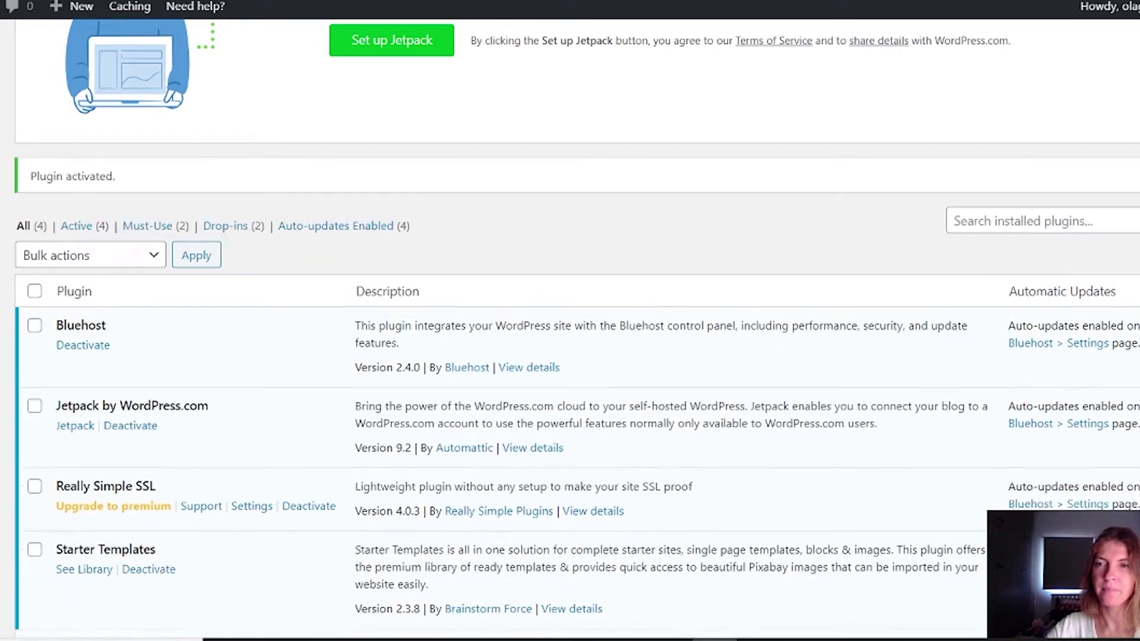
pyautogui.scroll(-2, 504, 323)
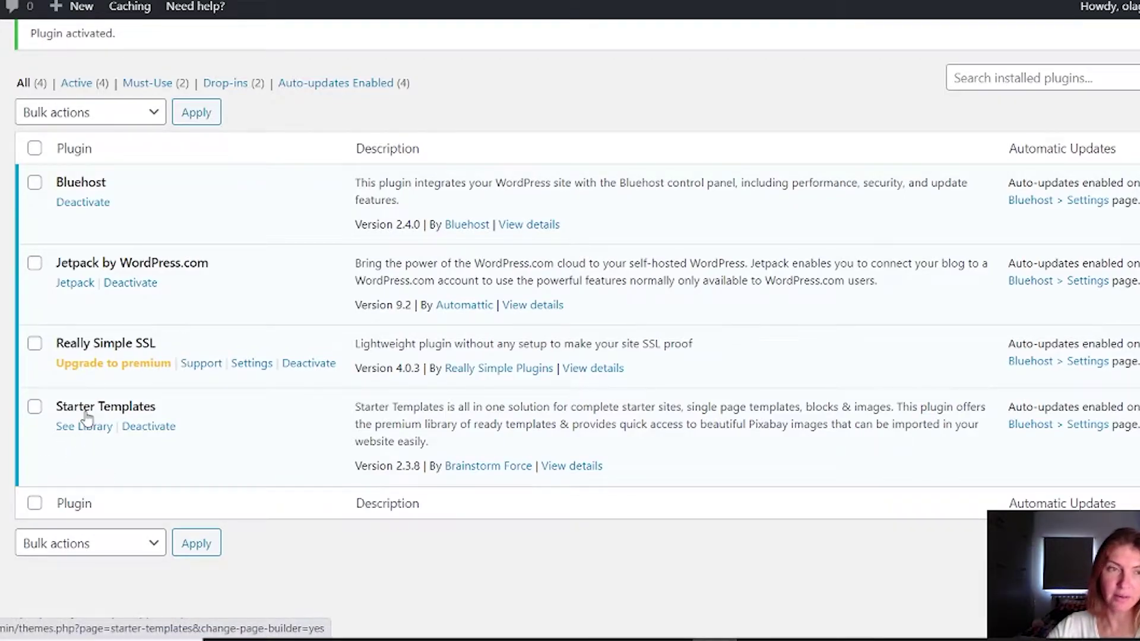
pyautogui.moveTo(89, 288)
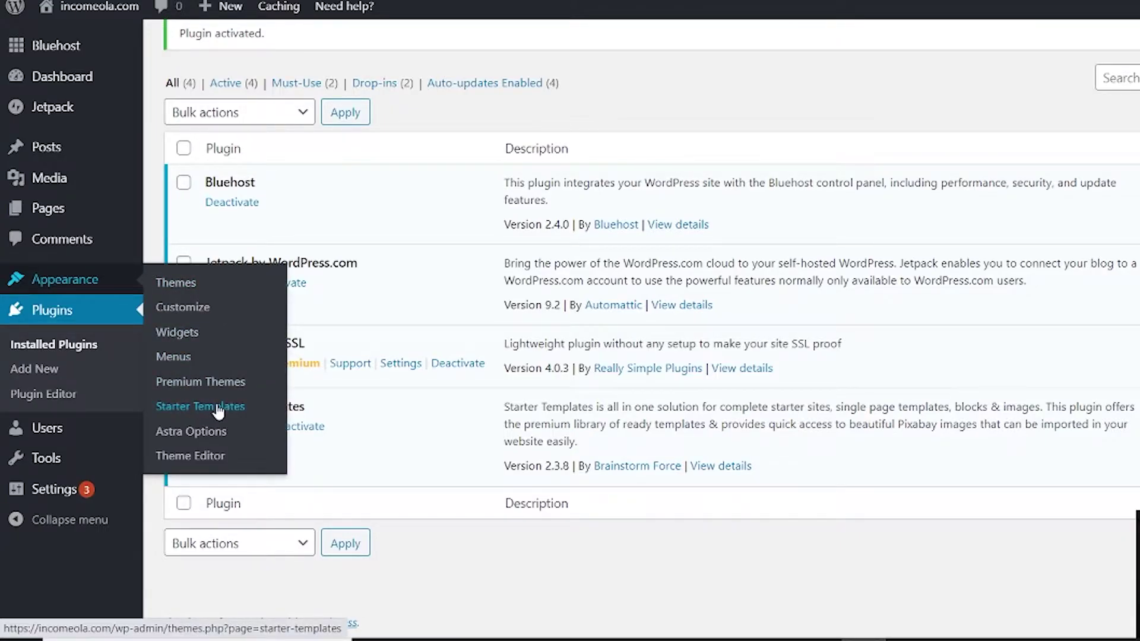
# Step: Open Starter Templates, pick Elementor, filter to Free, and scroll to Fashion Lifestyle Blog
pyautogui.click(233, 432)
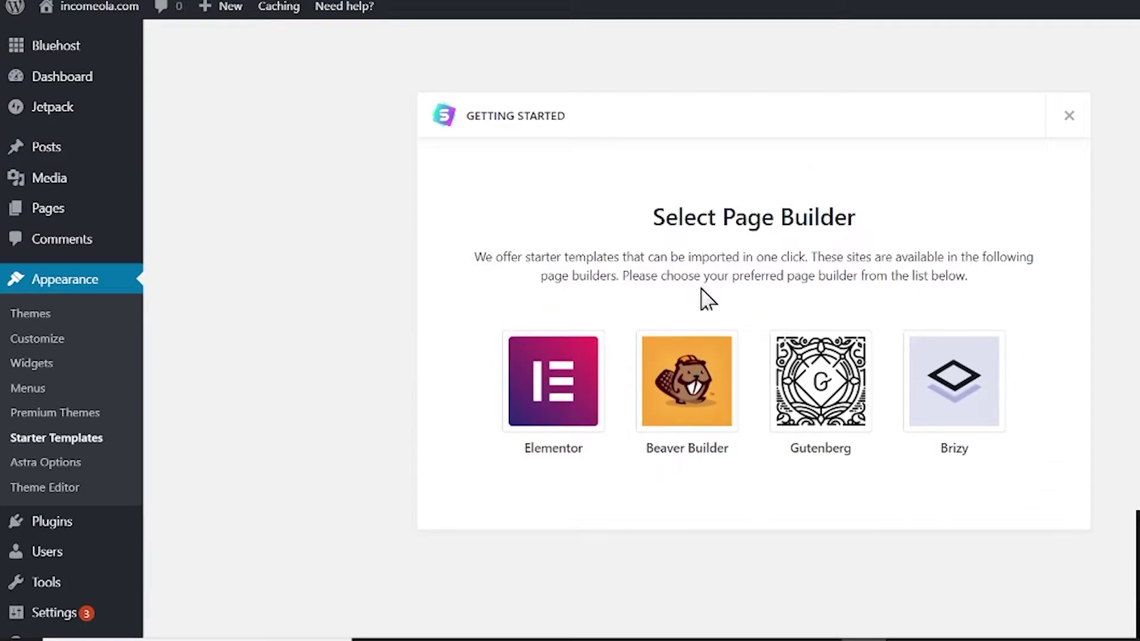
pyautogui.click(557, 371)
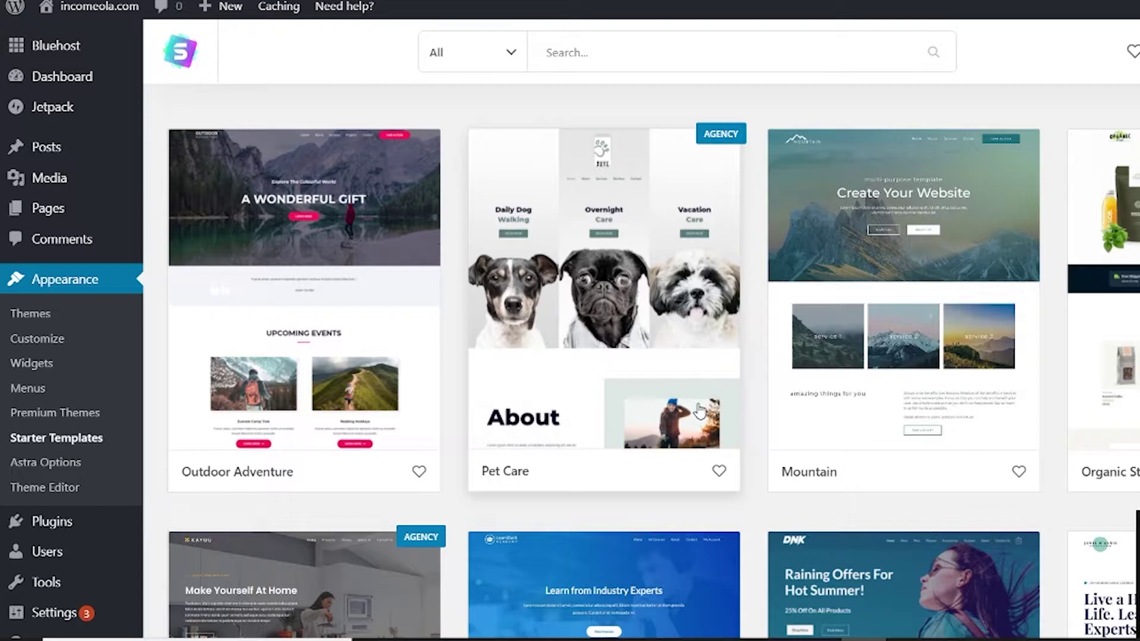
pyautogui.click(510, 56)
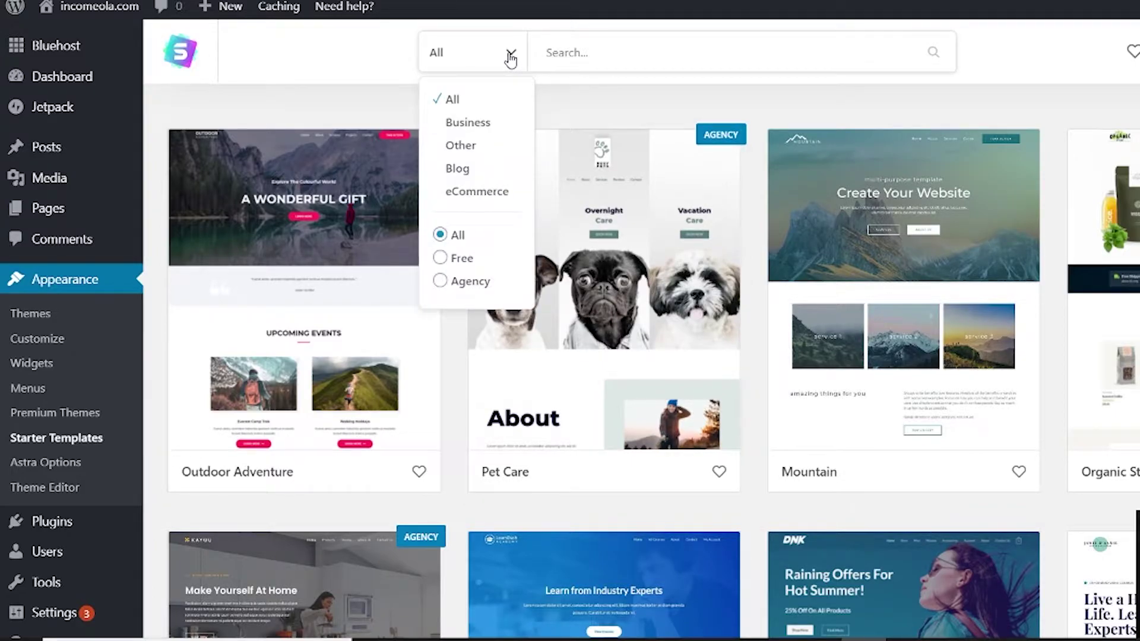
pyautogui.click(440, 258)
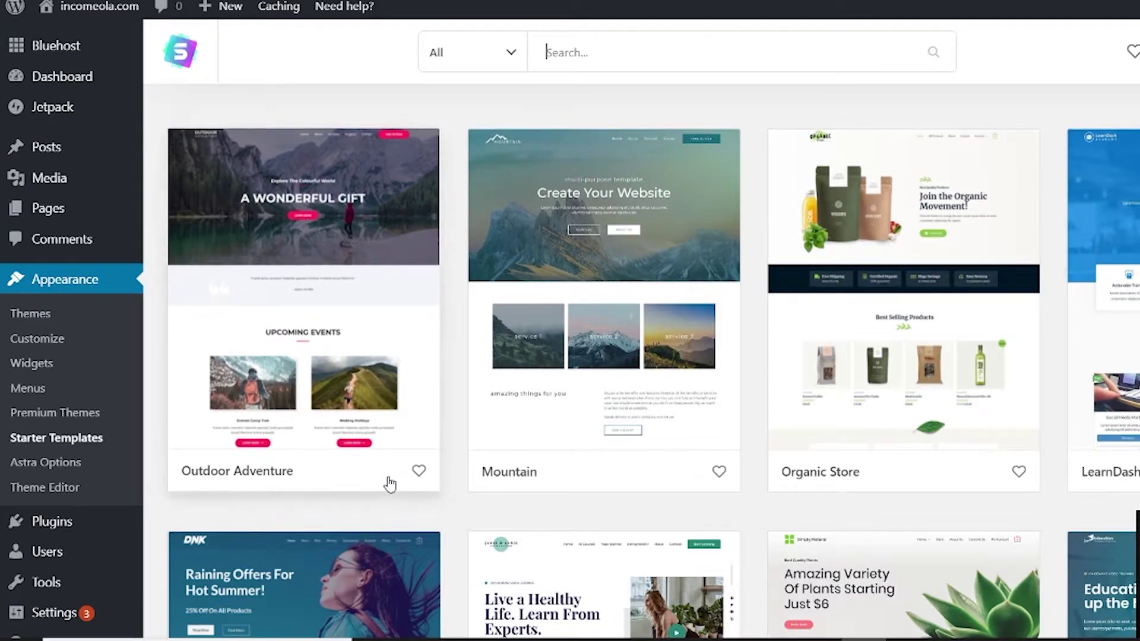
pyautogui.scroll(-4, 972, 309)
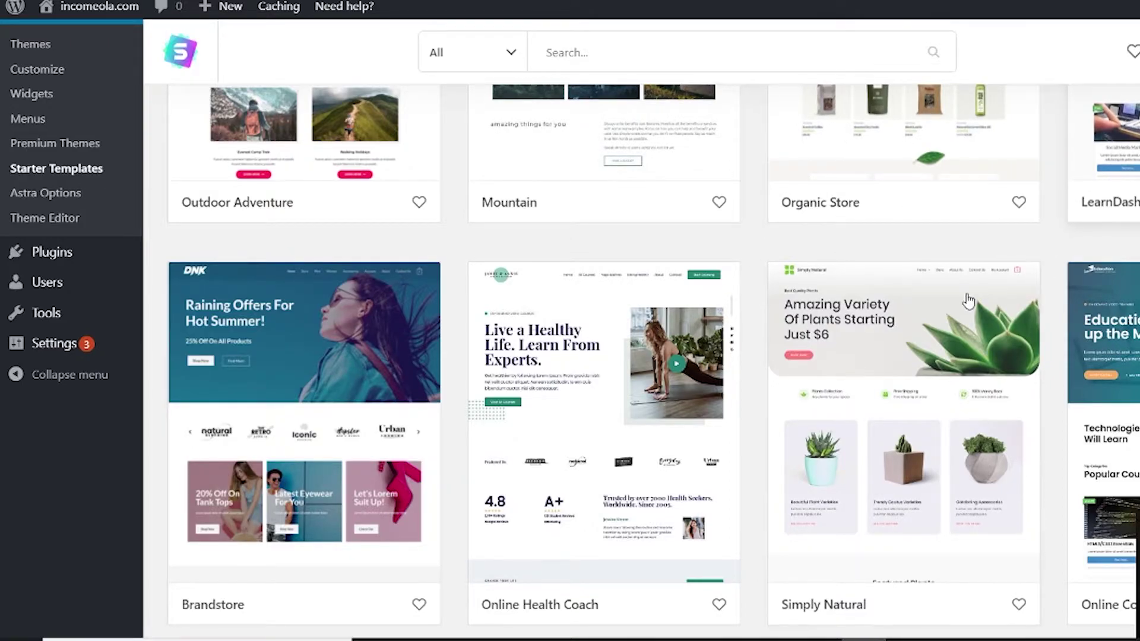
pyautogui.scroll(-4, 969, 306)
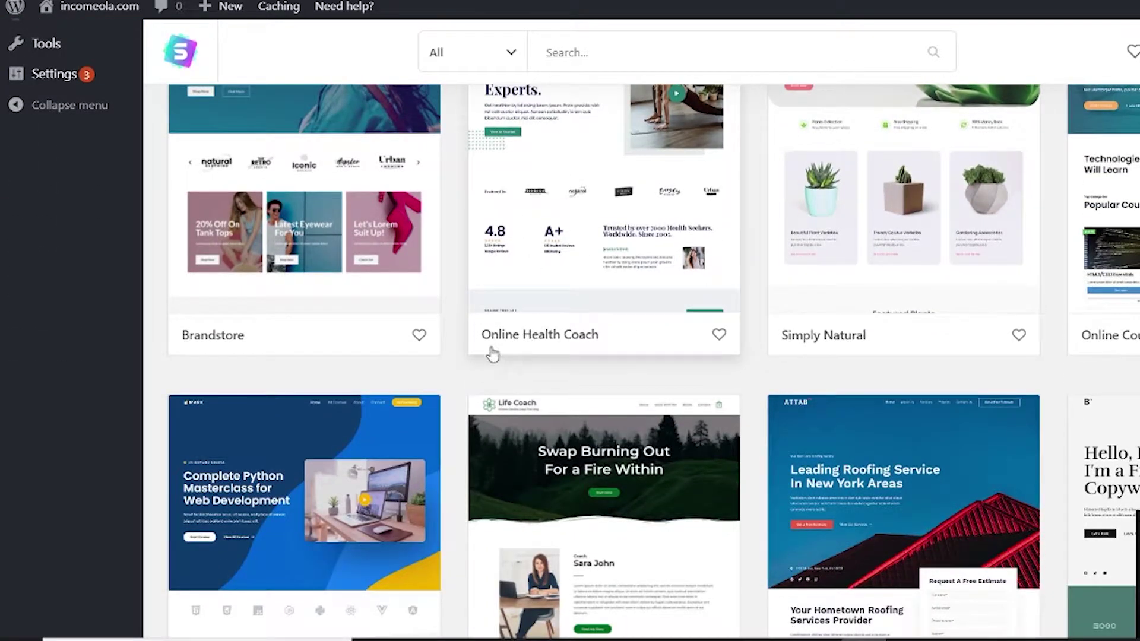
pyautogui.scroll(-3, 956, 288)
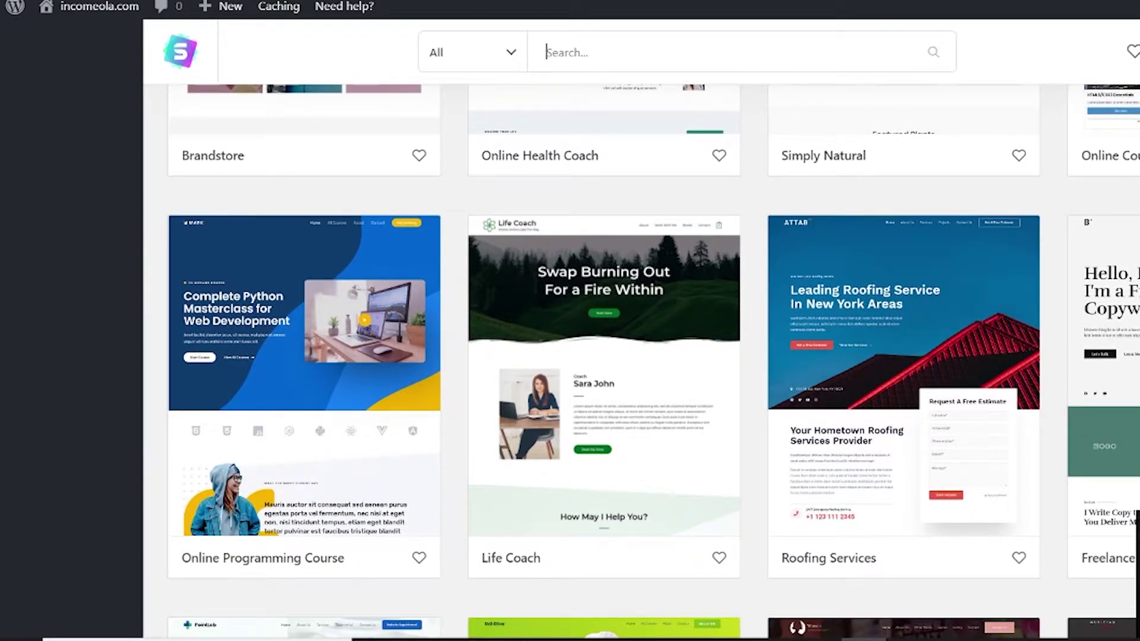
pyautogui.scroll(-3, 964, 360)
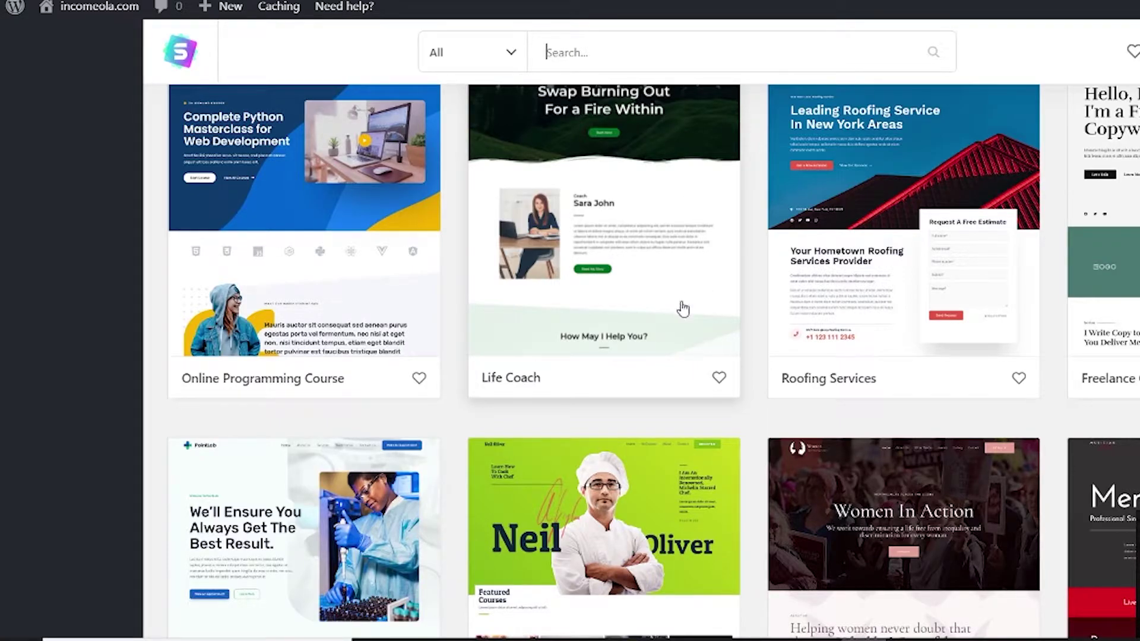
pyautogui.scroll(-15, 683, 309)
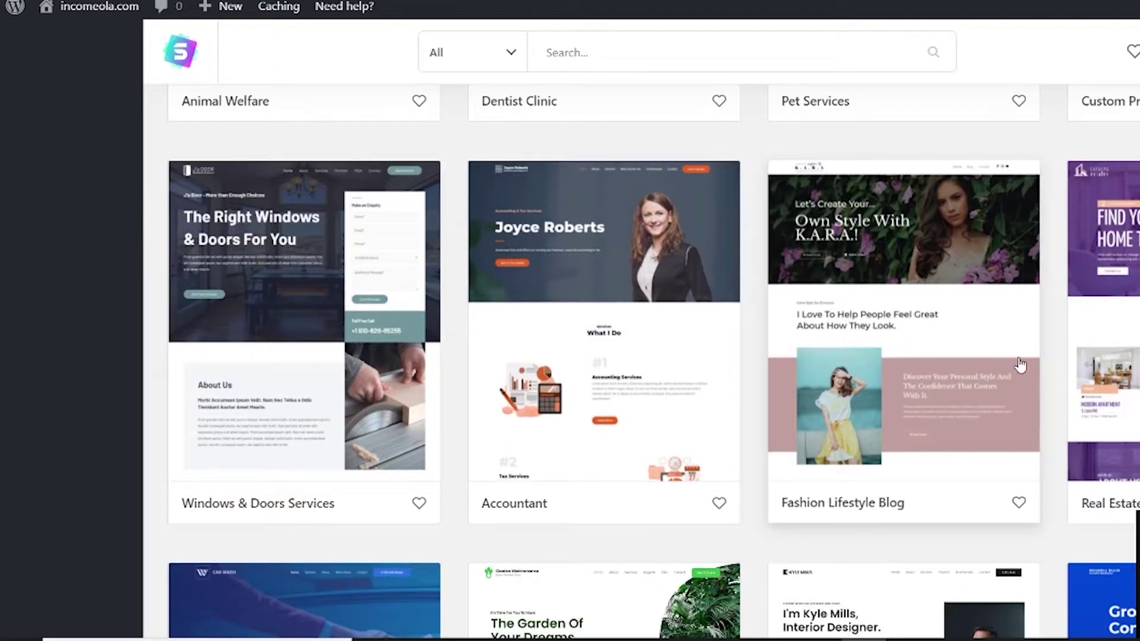
# Step: Preview Fashion Lifestyle Blog's Blog and Home pages, then import the complete site
pyautogui.click(923, 290)
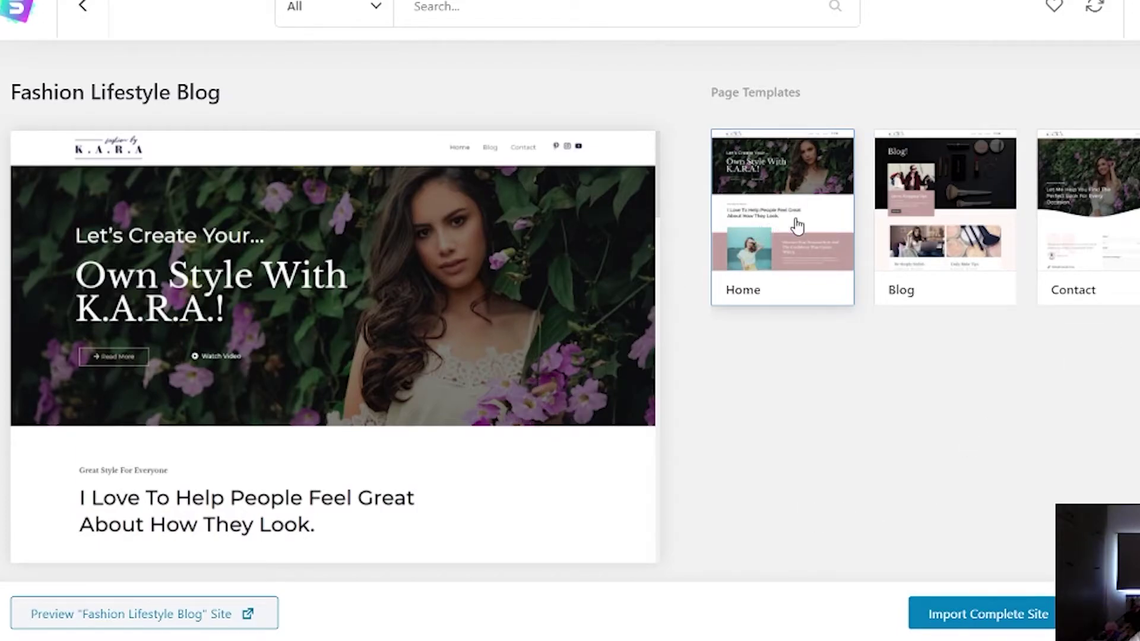
pyautogui.click(959, 216)
pyautogui.scroll(-5, 576, 324)
pyautogui.scroll(-8, 572, 313)
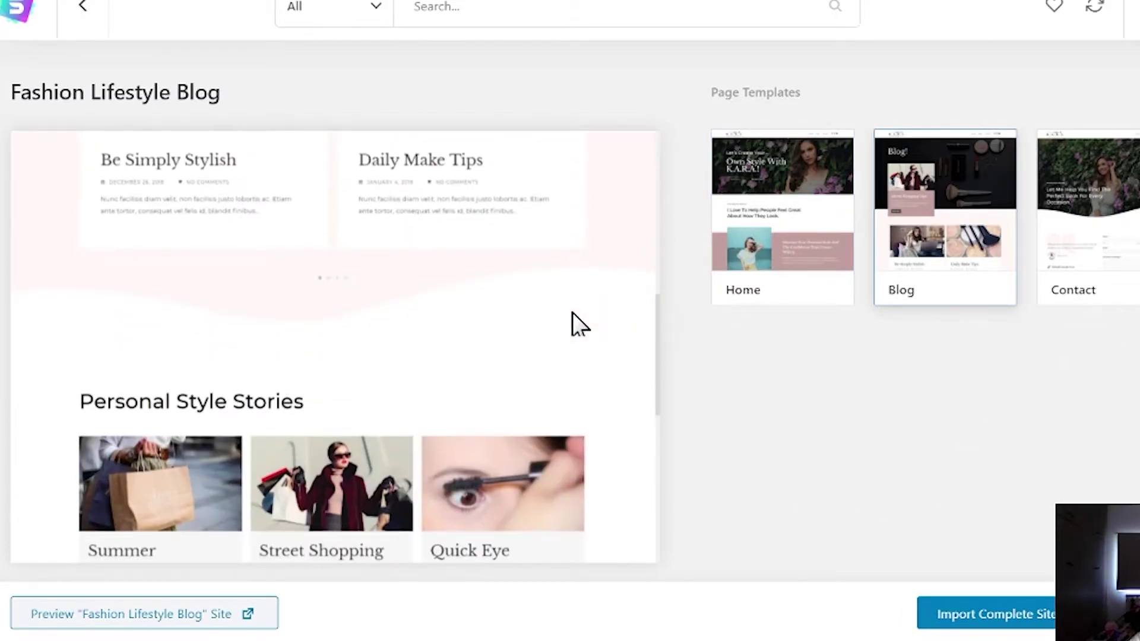
pyautogui.scroll(3, 576, 326)
pyautogui.scroll(-2, 639, 262)
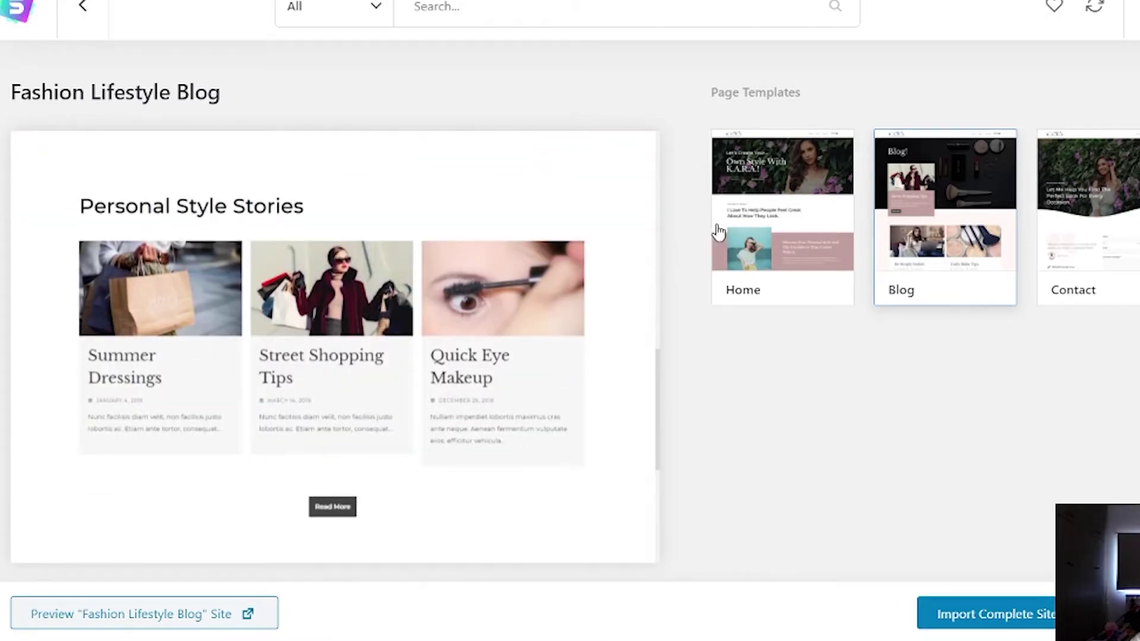
pyautogui.click(829, 208)
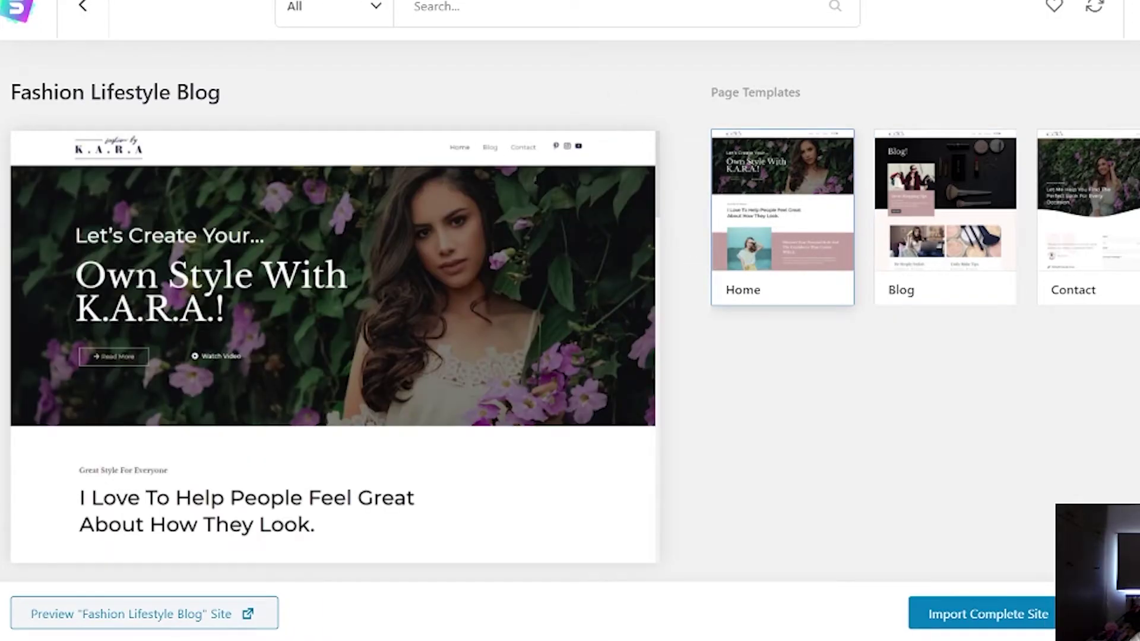
pyautogui.click(993, 623)
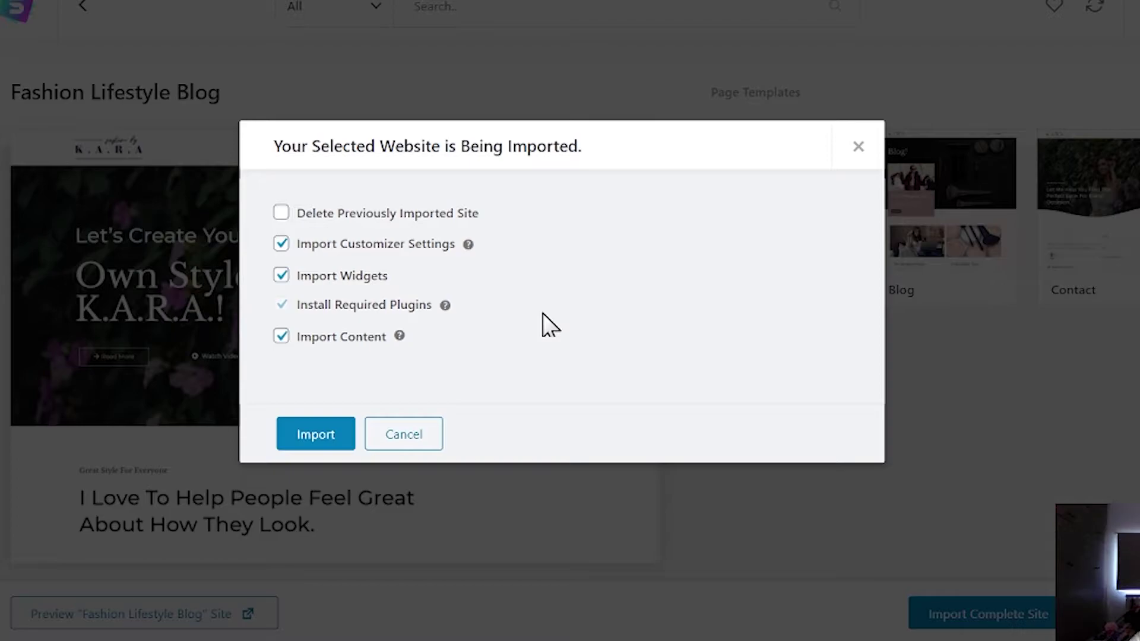
pyautogui.click(317, 437)
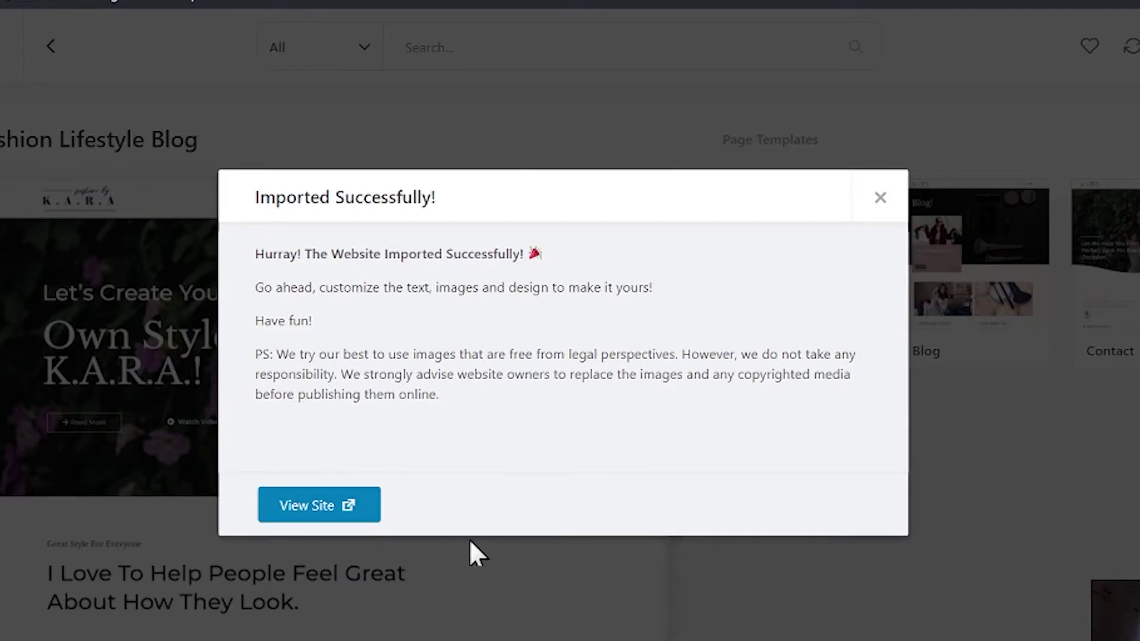
# Step: View the newly imported Fashion Lifestyle Blog site once the import succeeds
pyautogui.click(297, 509)
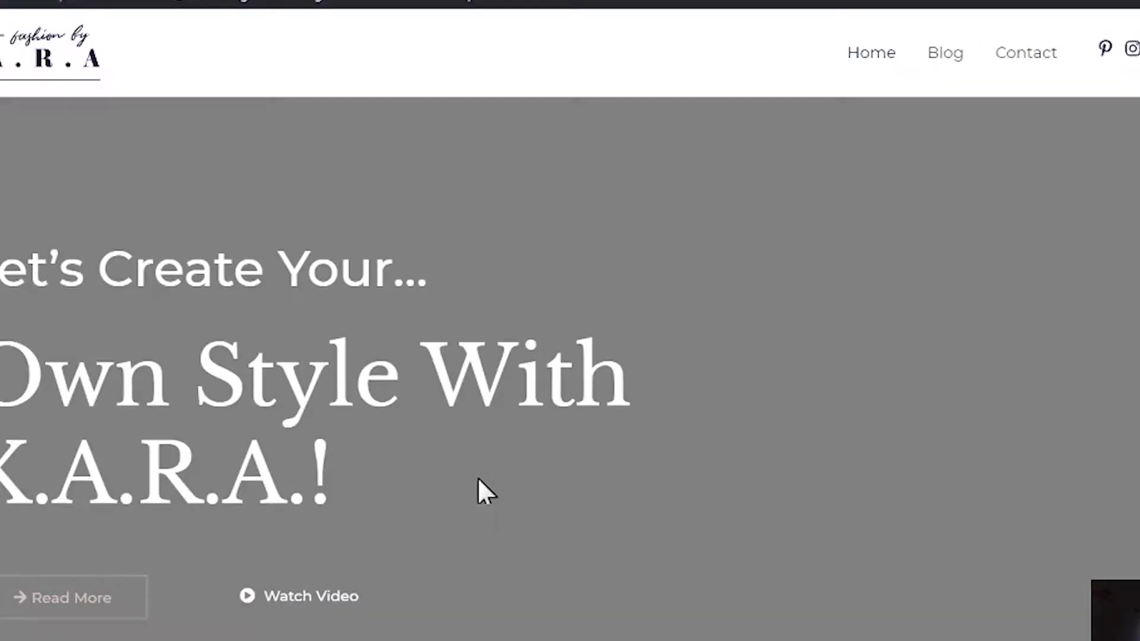
# Step: Scroll through the imported K.A.R.A. homepage and return to the top
pyautogui.scroll(-15, 863, 386)
pyautogui.scroll(-10, 864, 375)
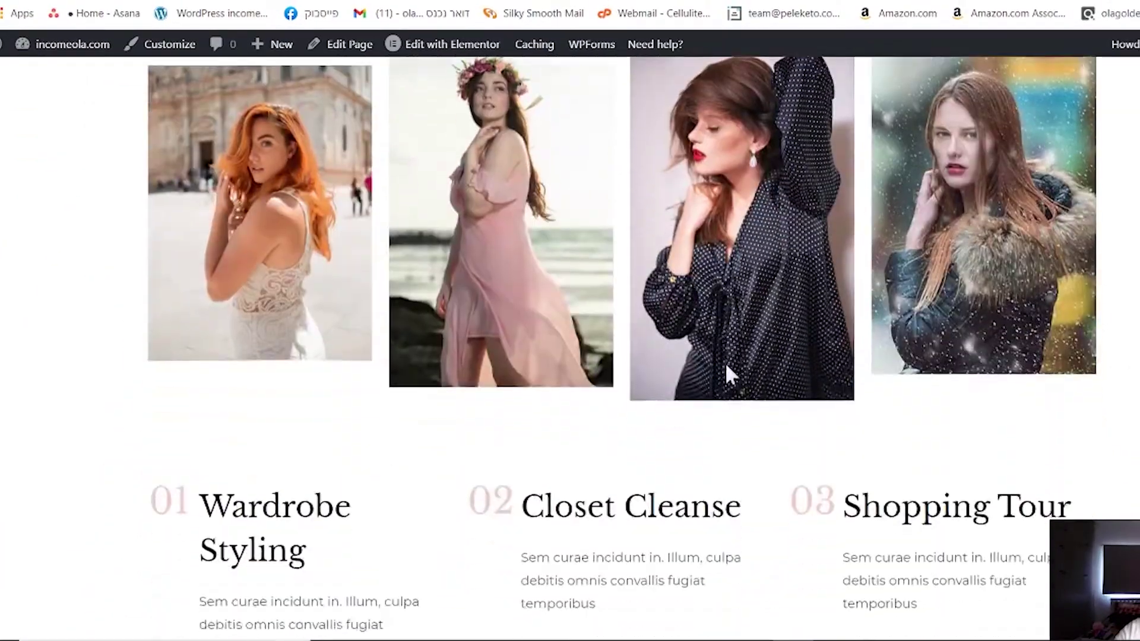
pyautogui.scroll(-3, 840, 303)
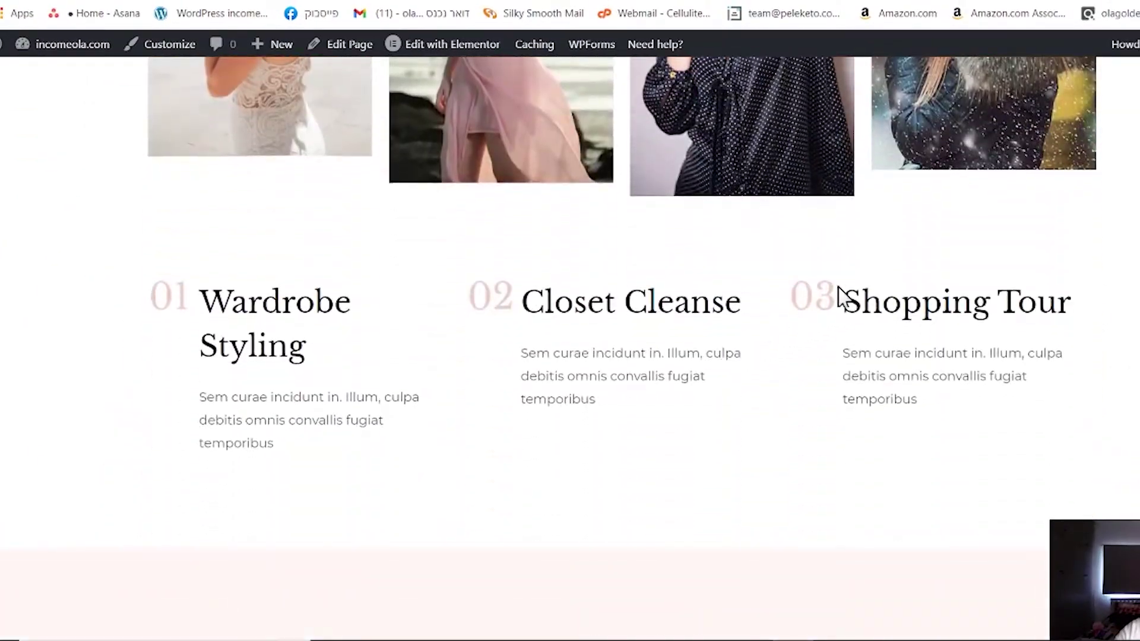
pyautogui.scroll(-6, 867, 294)
pyautogui.scroll(6, 876, 282)
pyautogui.scroll(-1, 801, 453)
pyautogui.scroll(1, 836, 419)
pyautogui.scroll(15, 578, 123)
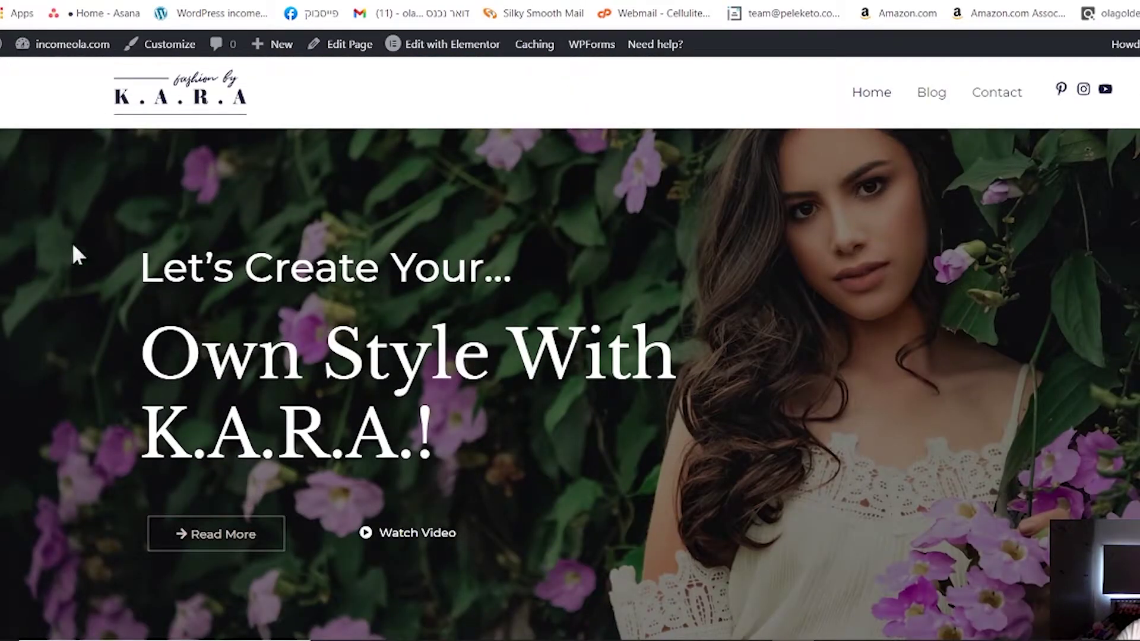
# Step: Launch Edit with Elementor for the homepage from the admin bar, scrolling while it loads
pyautogui.moveTo(38, 47)
pyautogui.moveTo(281, 53)
pyautogui.moveTo(446, 45)
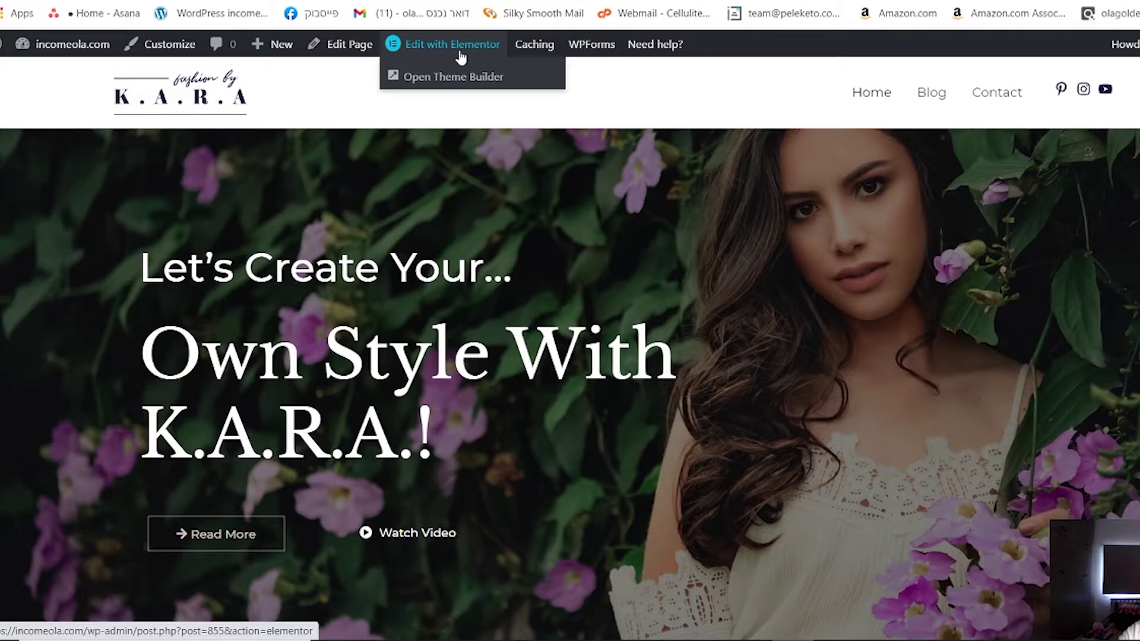
pyautogui.click(460, 53)
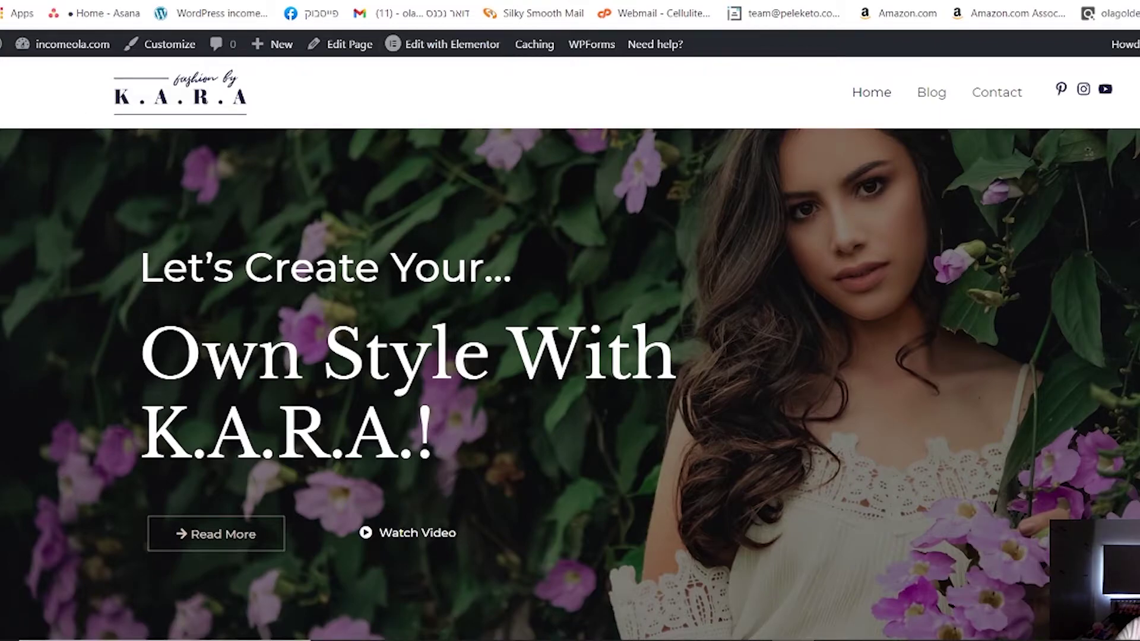
pyautogui.scroll(-7, 764, 323)
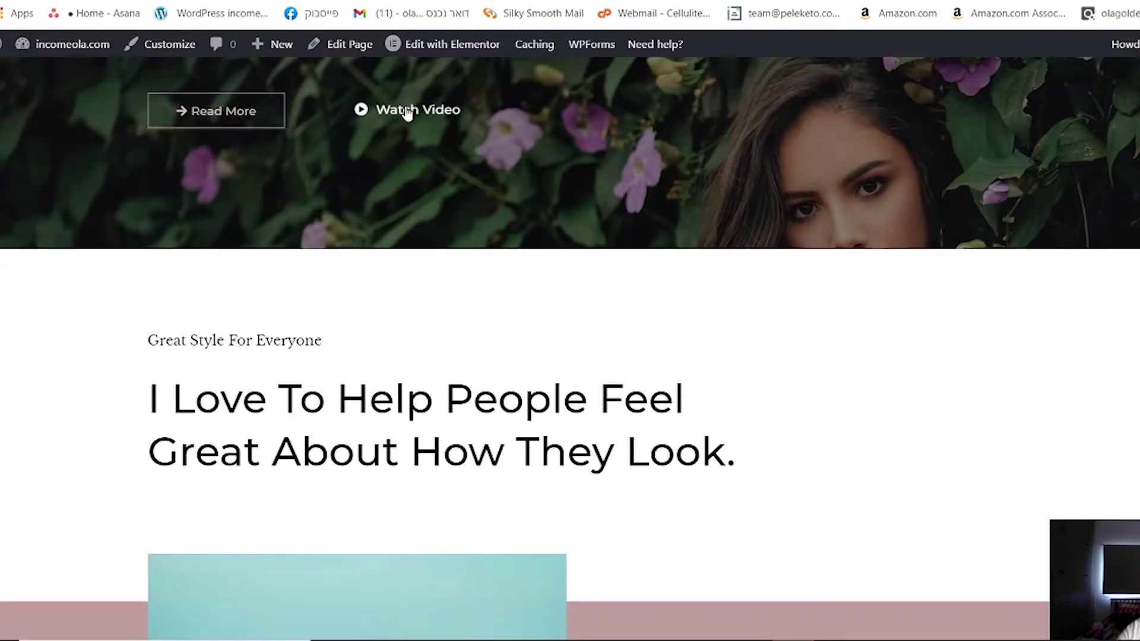
pyautogui.scroll(-7, 1046, 383)
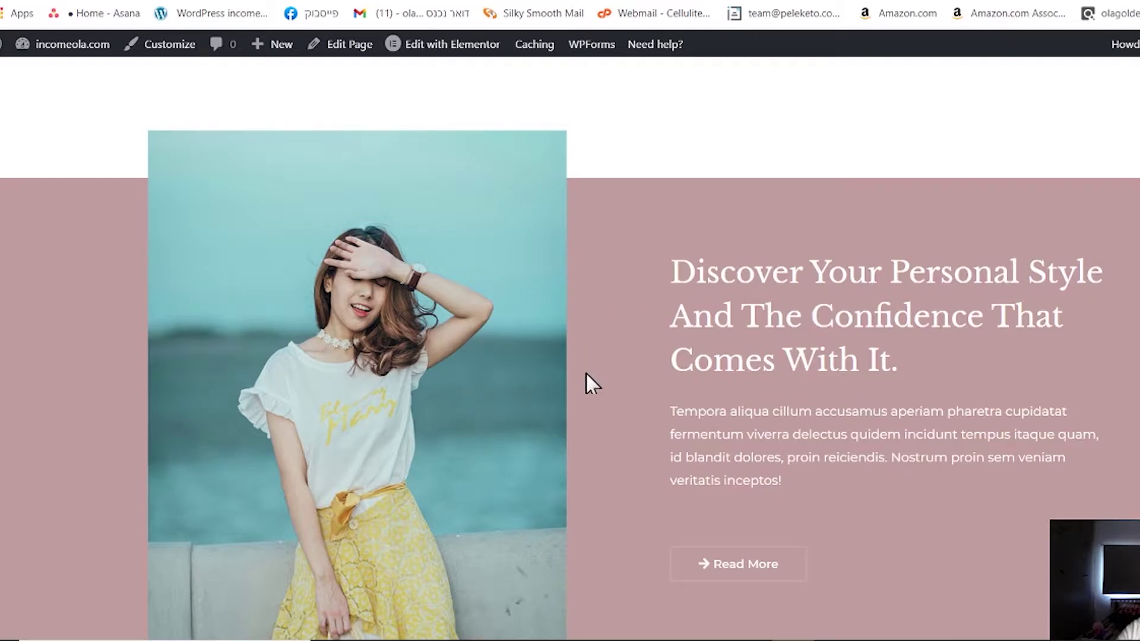
pyautogui.scroll(-3, 785, 383)
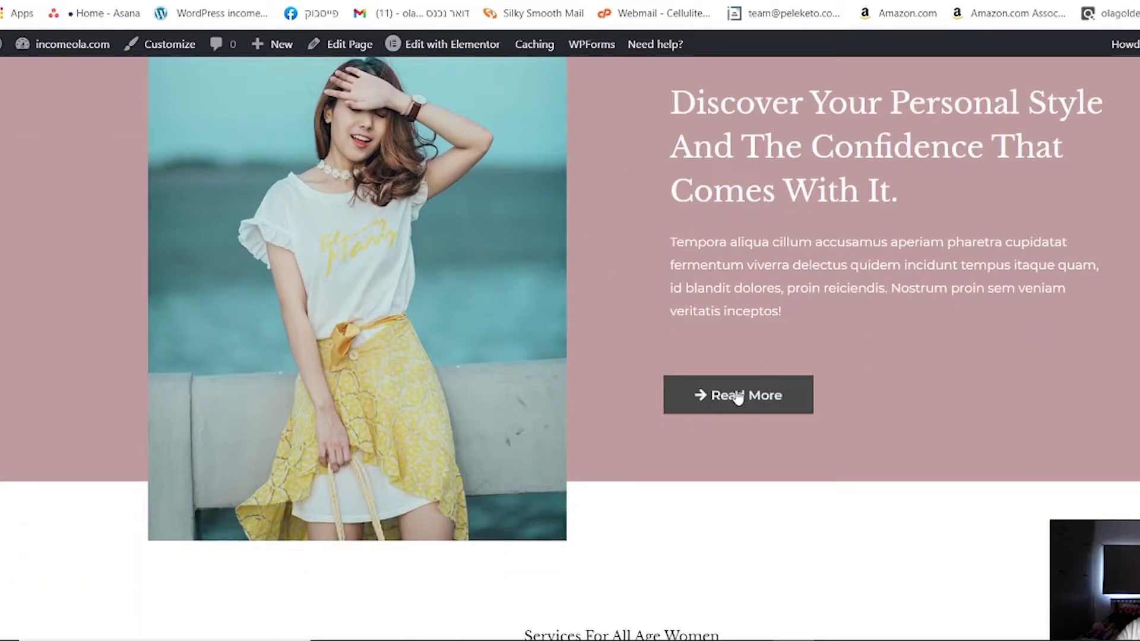
pyautogui.scroll(-6, 1051, 308)
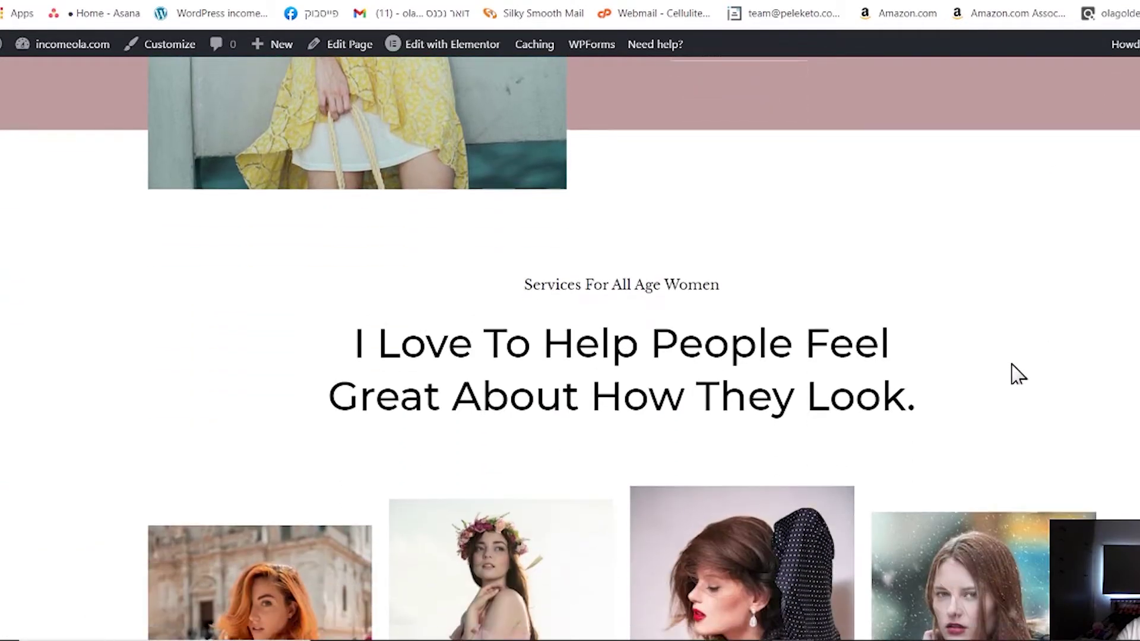
pyautogui.scroll(-3, 954, 267)
pyautogui.scroll(-6, 351, 407)
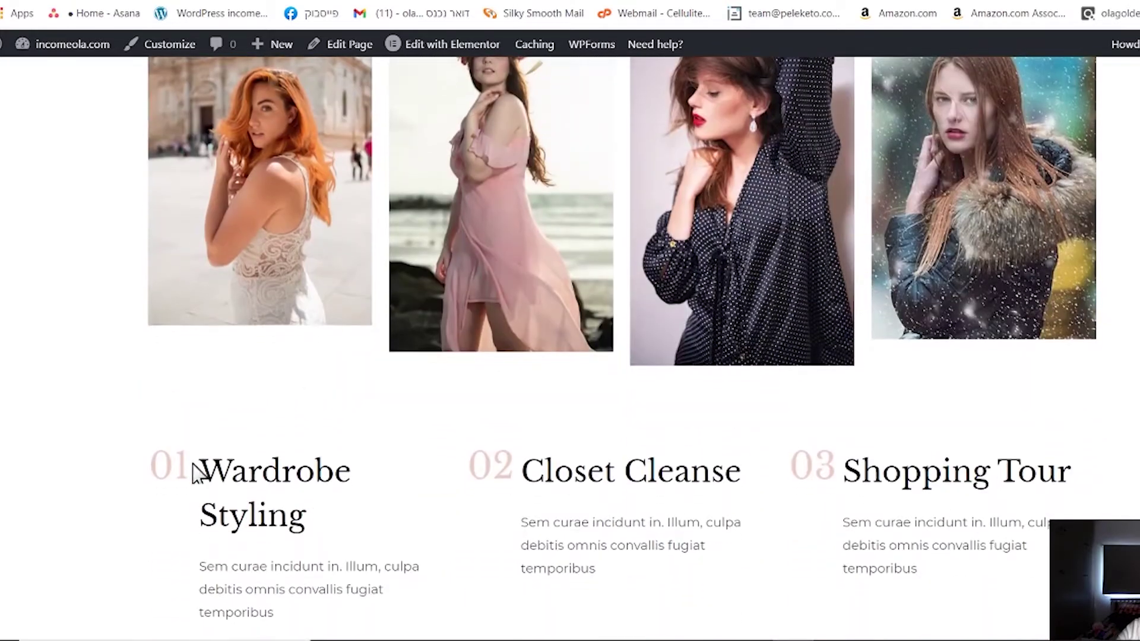
pyautogui.scroll(-6, 332, 481)
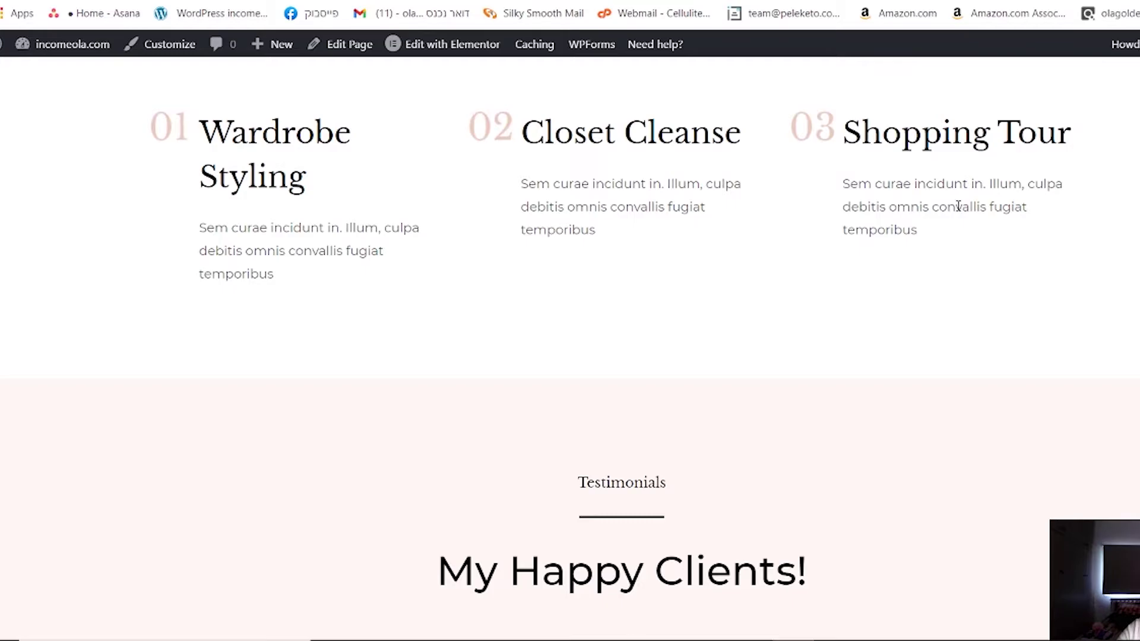
pyautogui.scroll(-4, 438, 292)
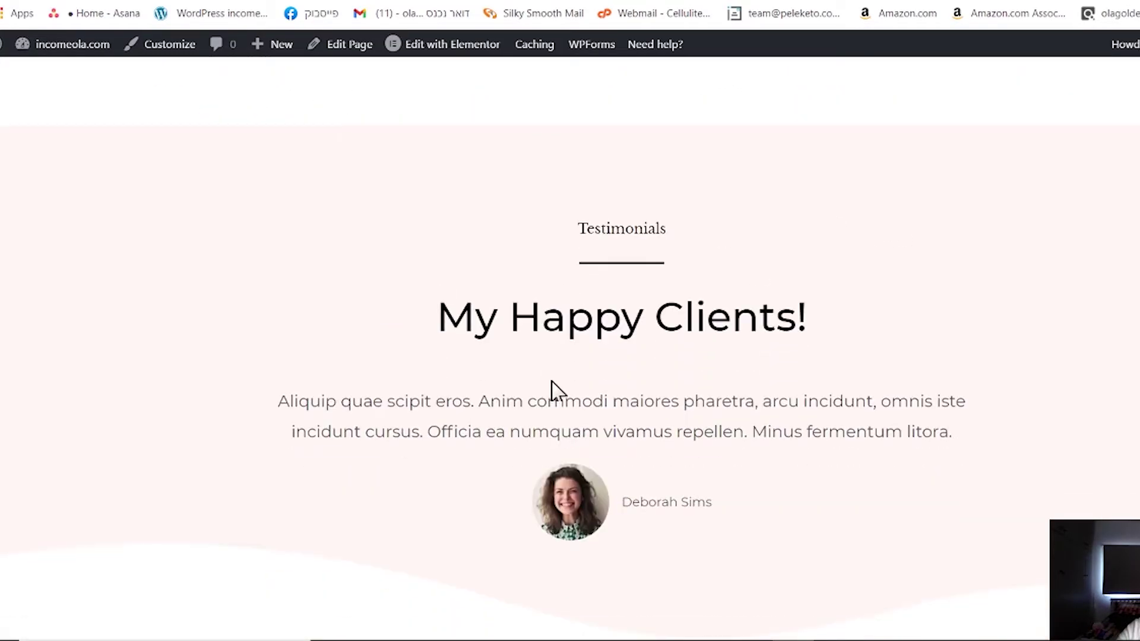
pyautogui.scroll(-10, 814, 357)
pyautogui.scroll(20, 909, 326)
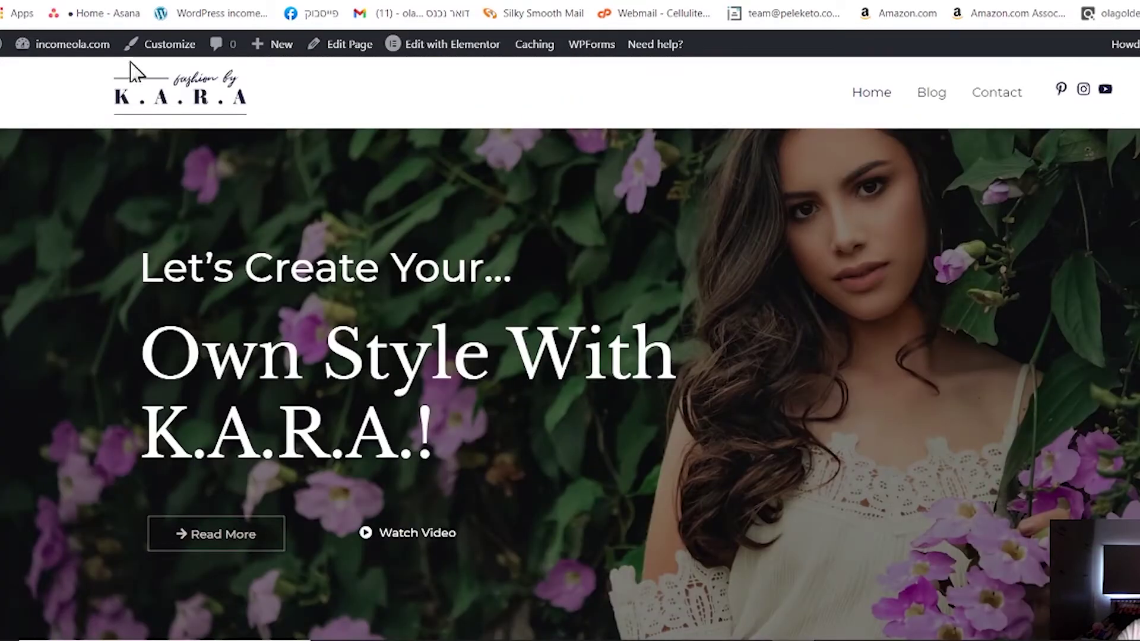
pyautogui.moveTo(479, 51)
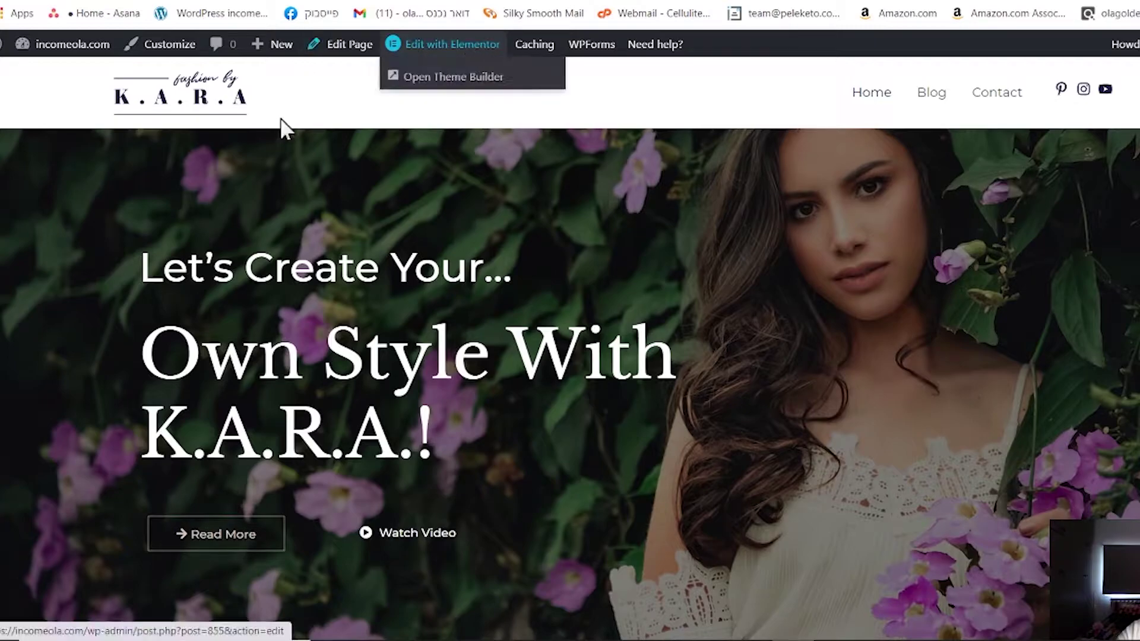
# Step: Open the homepage in Elementor and scroll through its hero, services and testimonials sections
pyautogui.click(479, 44)
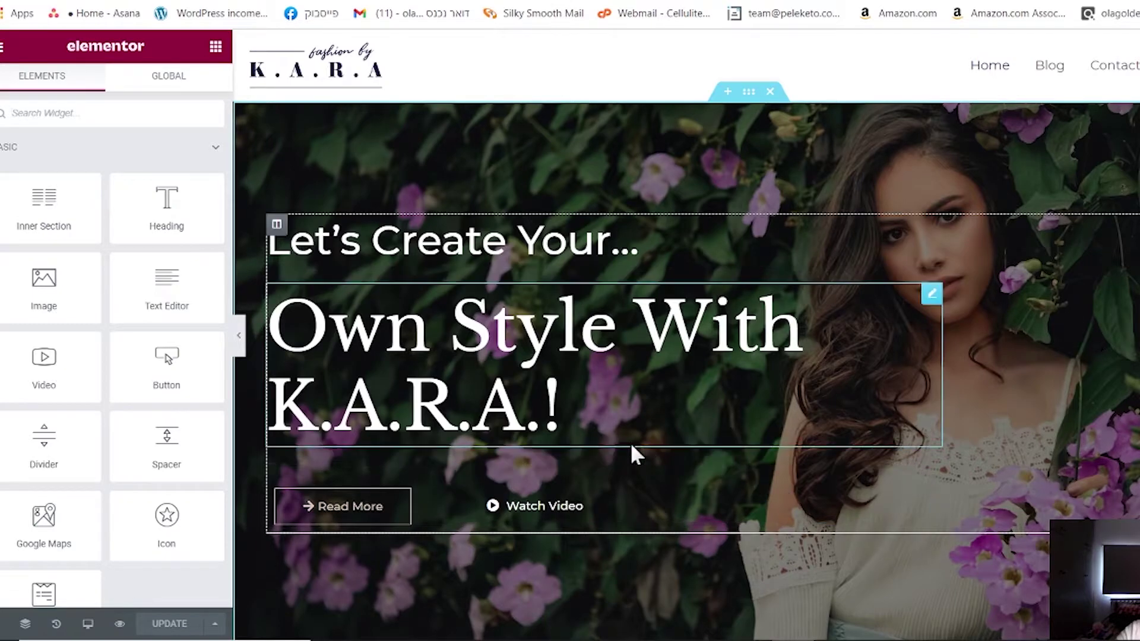
pyautogui.scroll(-3, 1036, 426)
pyautogui.scroll(-3, 1037, 427)
pyautogui.scroll(6, 1079, 364)
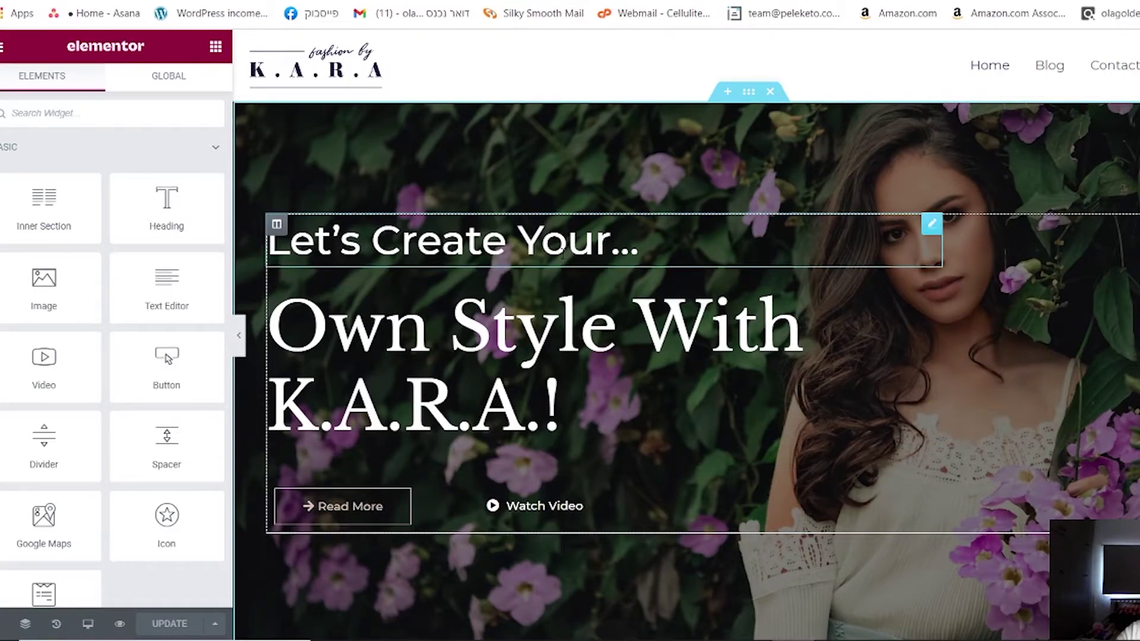
pyautogui.scroll(-8, 1029, 155)
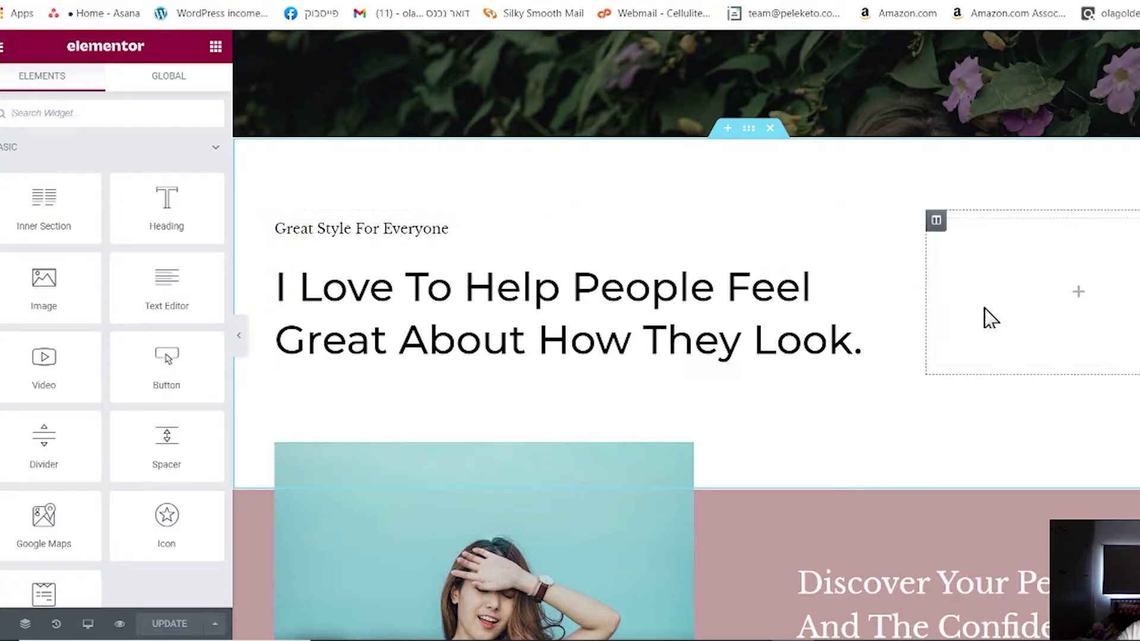
pyautogui.scroll(-5, 842, 199)
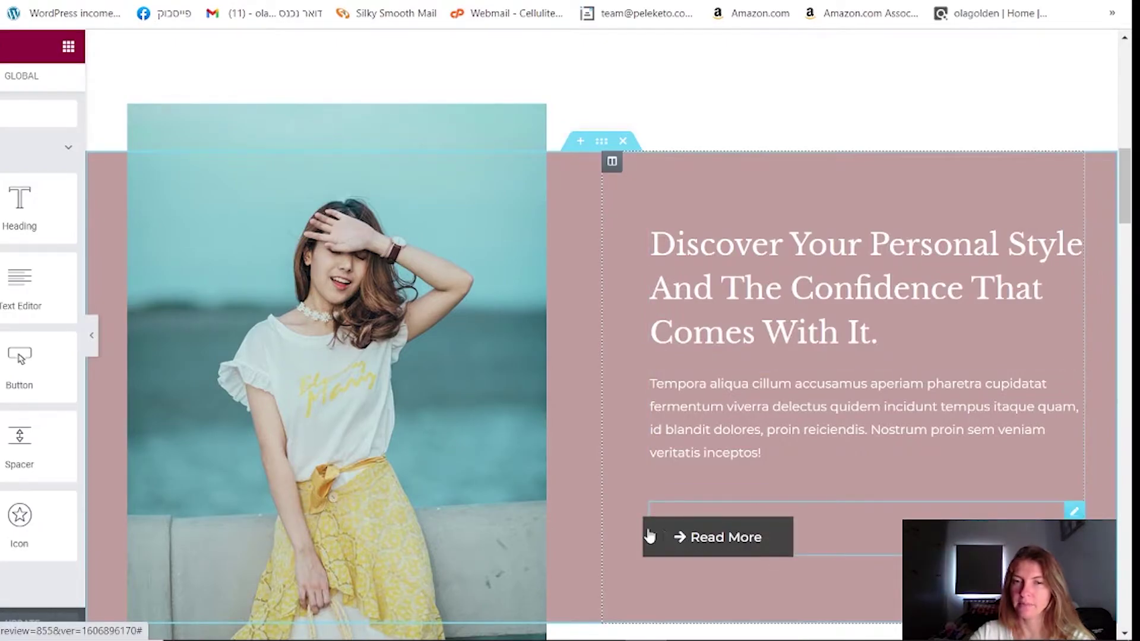
pyautogui.scroll(-8, 649, 536)
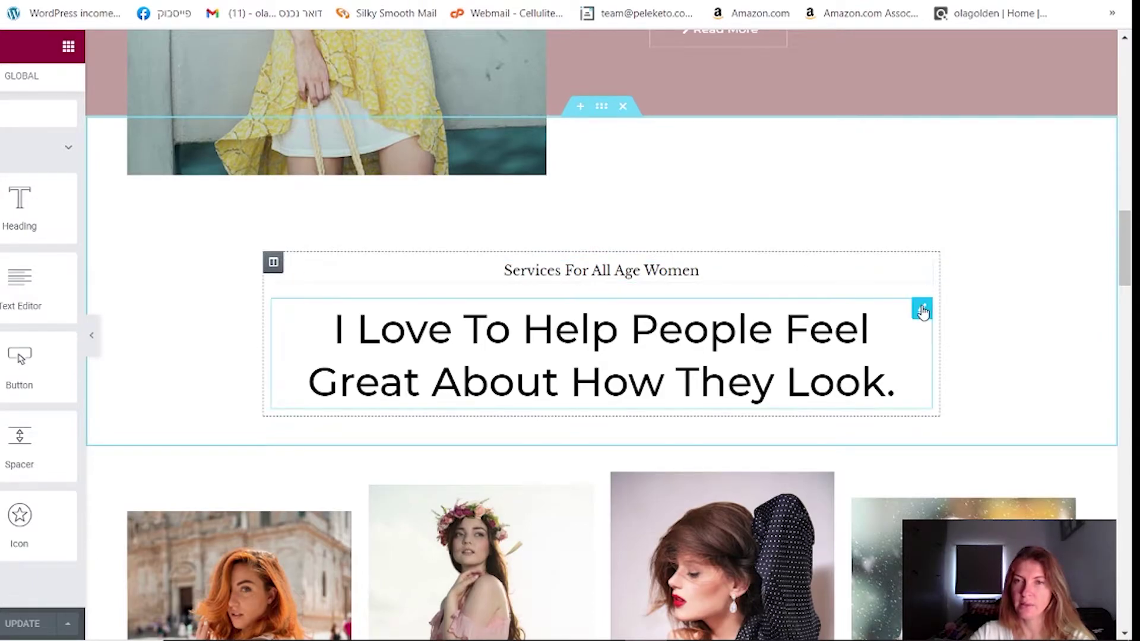
pyautogui.scroll(-4, 1102, 328)
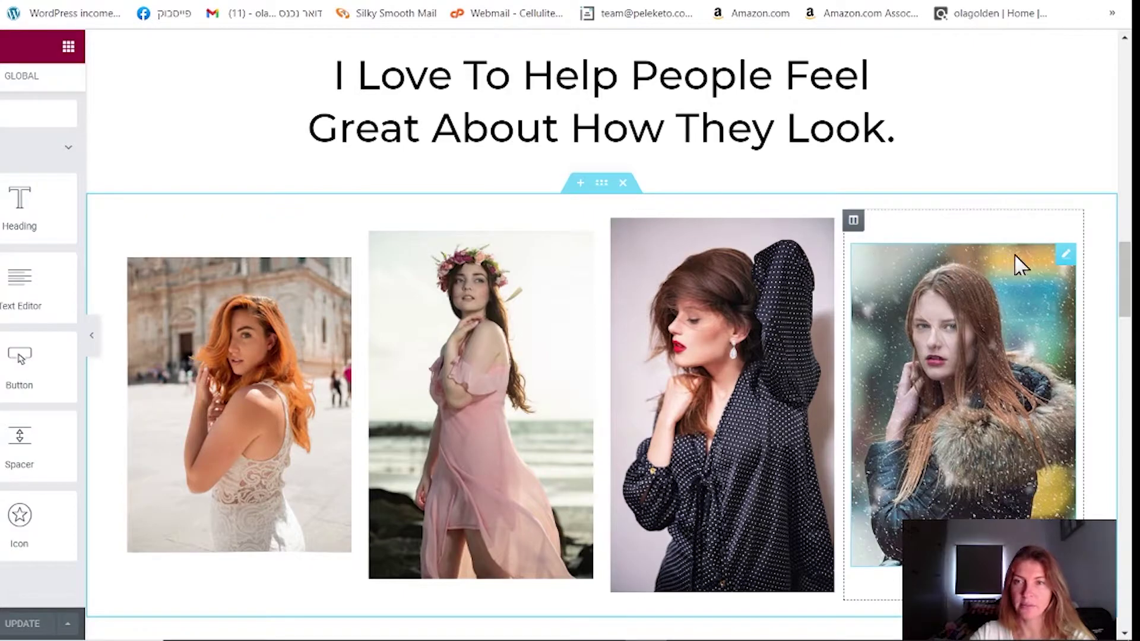
pyautogui.scroll(-4, 527, 160)
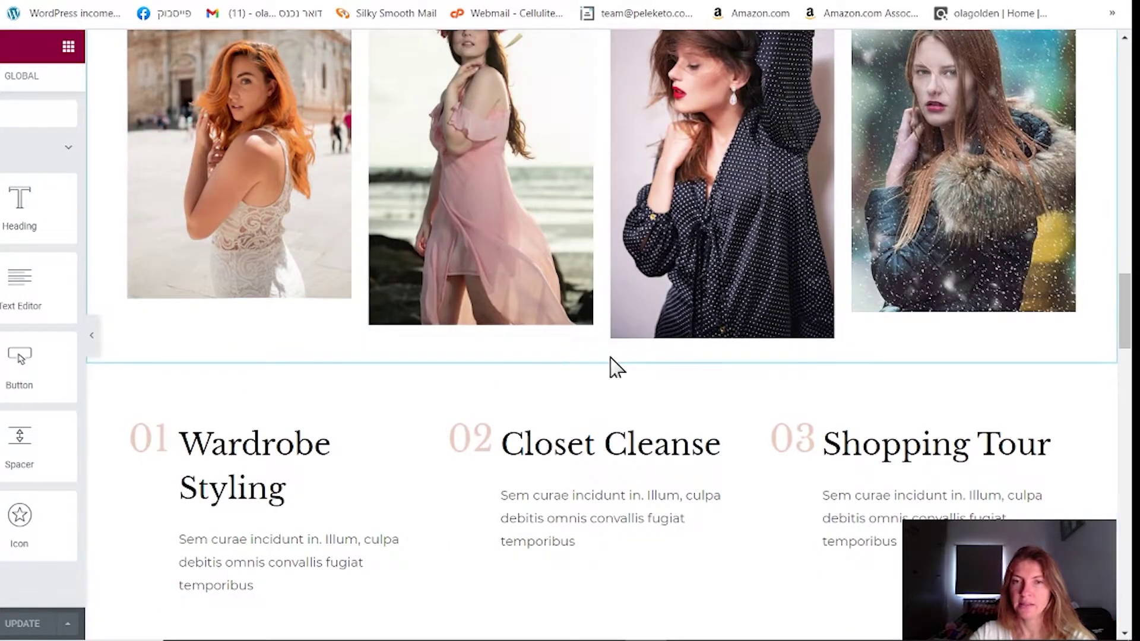
pyautogui.scroll(-4, 617, 394)
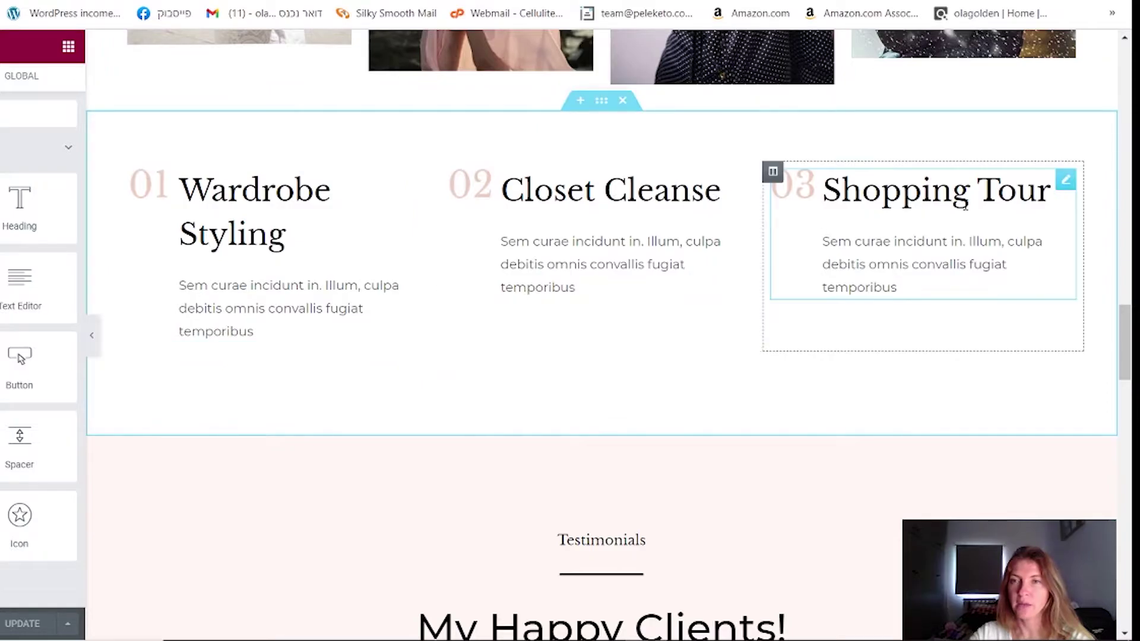
pyautogui.scroll(-6, 867, 258)
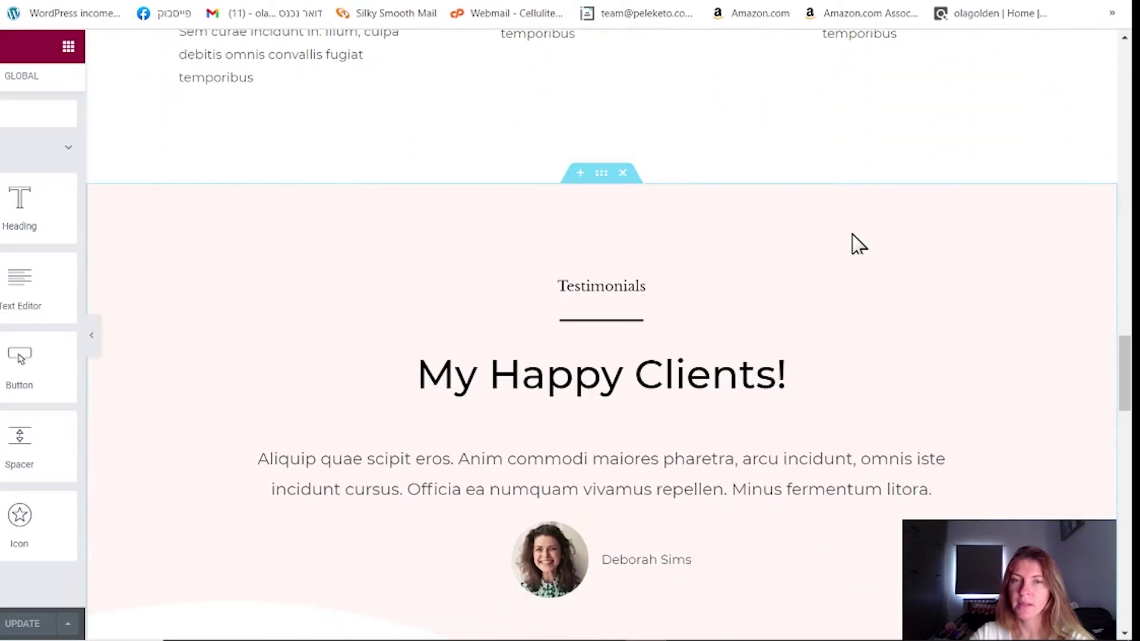
pyautogui.scroll(-9, 508, 436)
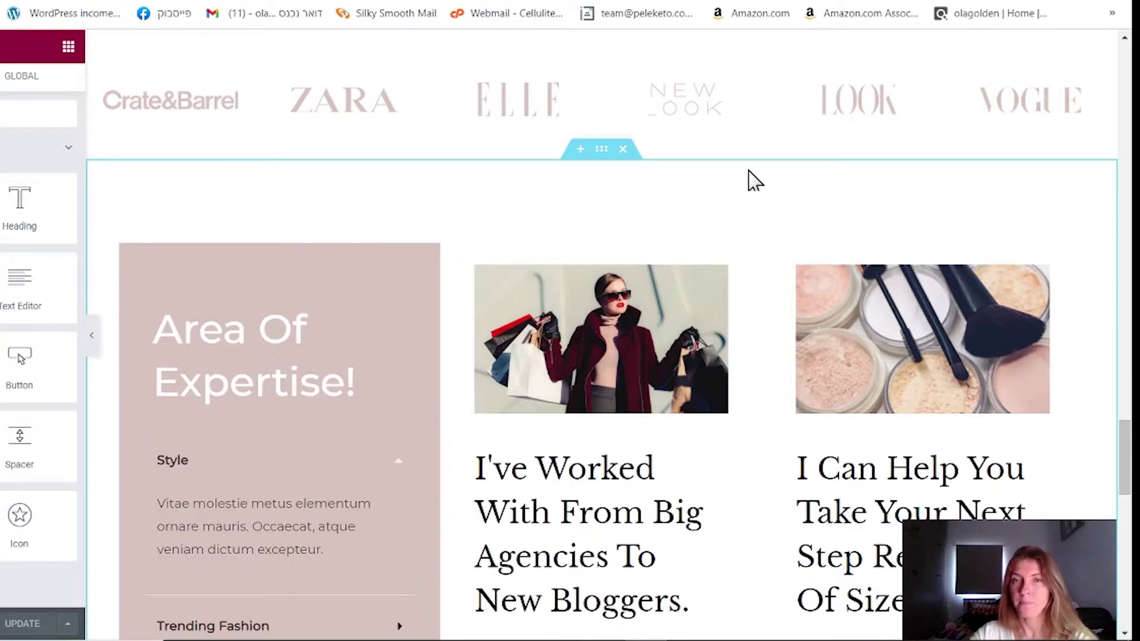
pyautogui.scroll(10, 624, 250)
pyautogui.scroll(10, 653, 278)
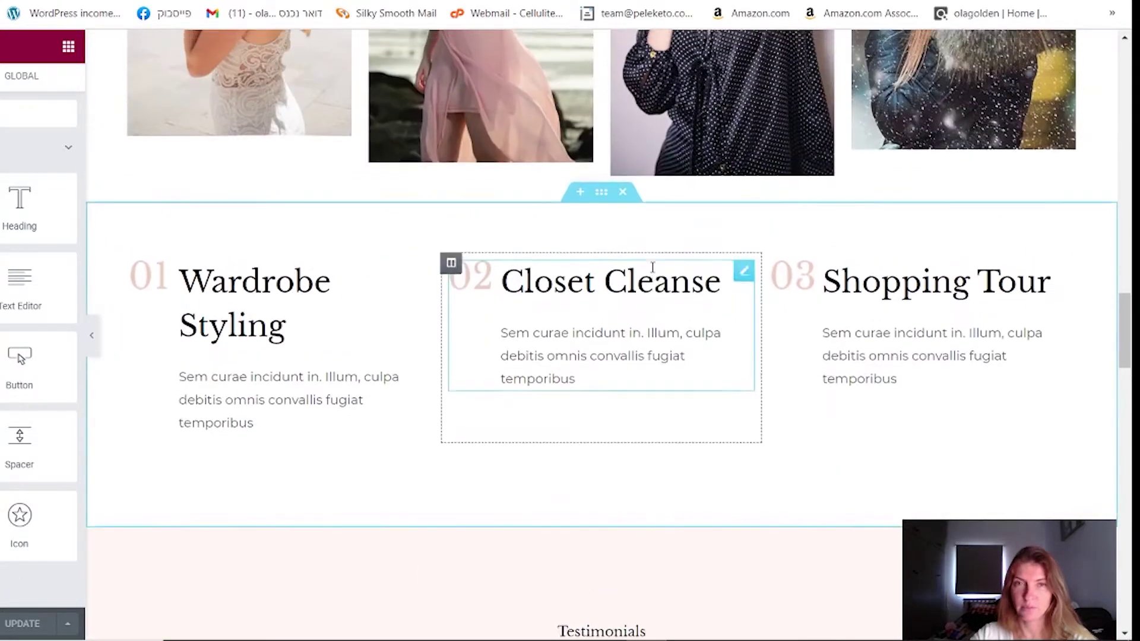
pyautogui.scroll(10, 1013, 264)
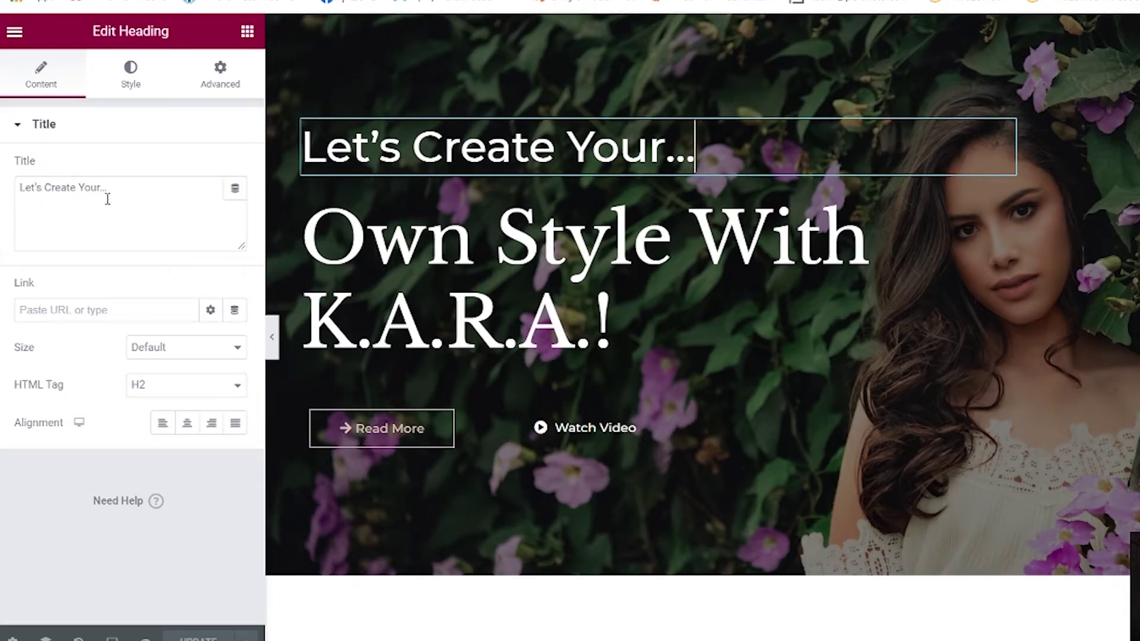
# Step: Replace the small hero heading text with 'Welcome To Income Ola'
pyautogui.moveTo(118, 188); pyautogui.dragTo(8, 203)
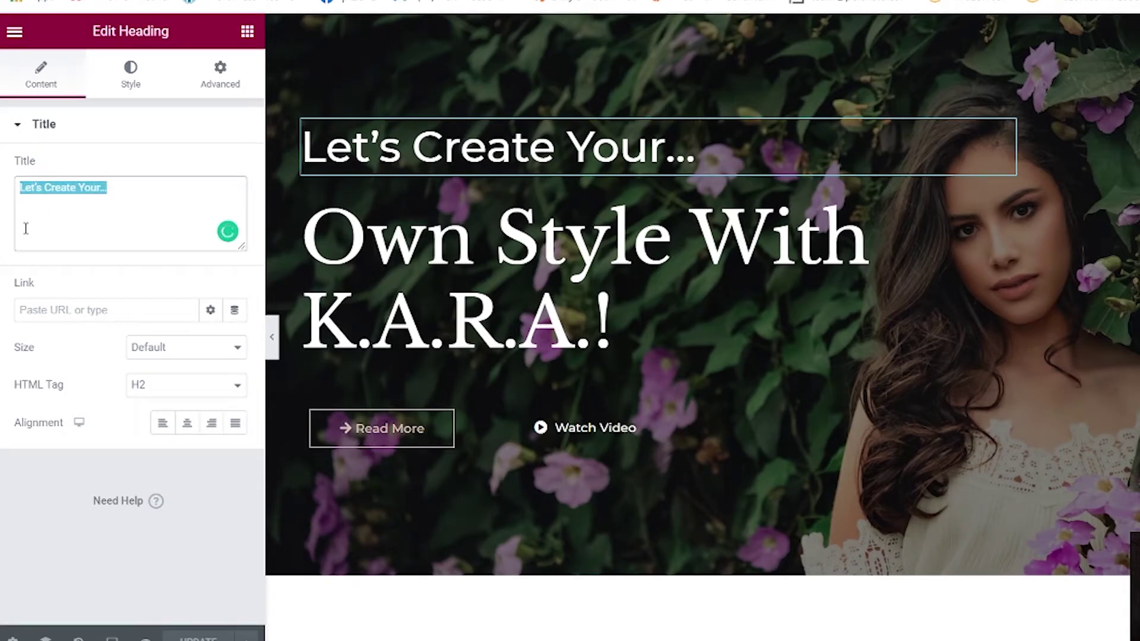
pyautogui.write('H')
pyautogui.write('come To Income Ola')
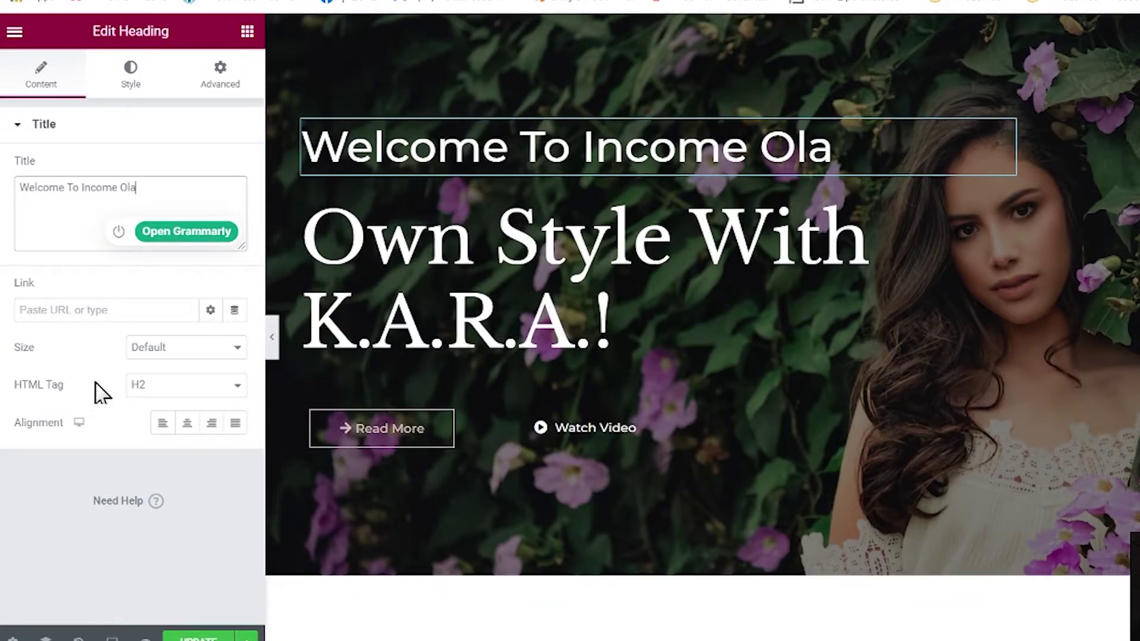
# Step: Try H1 and H3 as the heading tag, settling on H2
pyautogui.click(237, 390)
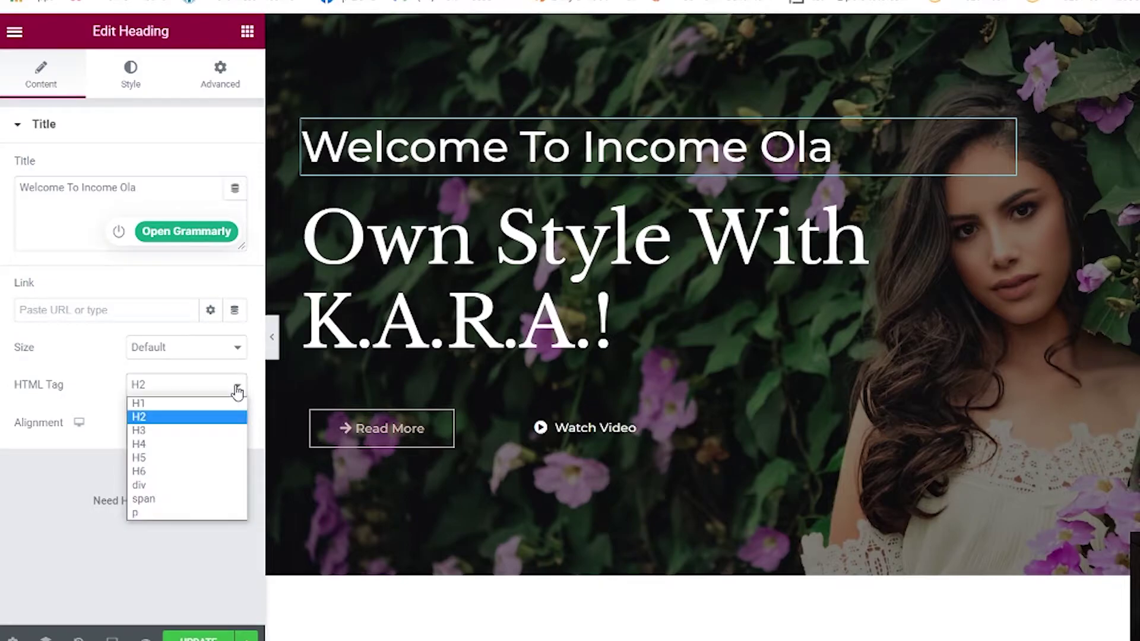
pyautogui.click(169, 405)
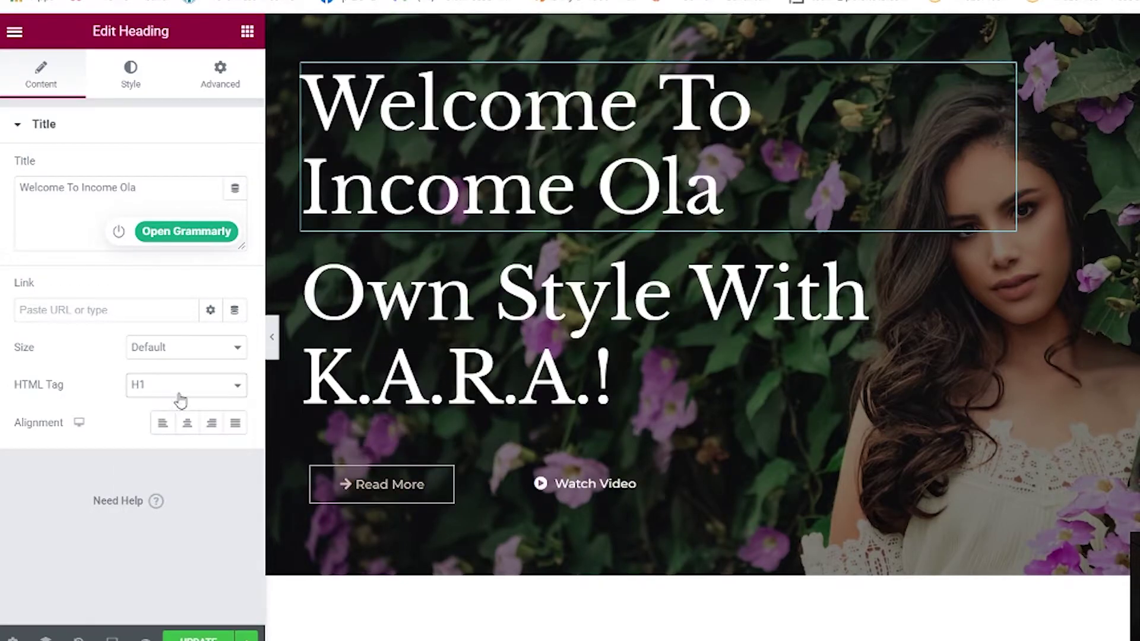
pyautogui.click(238, 390)
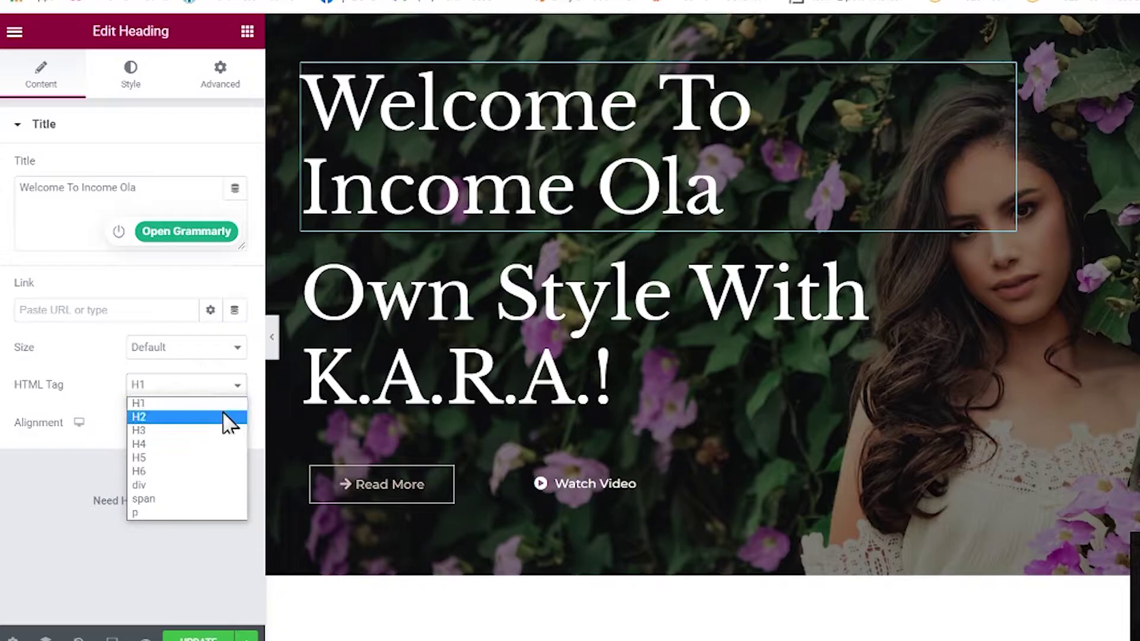
pyautogui.click(229, 419)
pyautogui.click(246, 389)
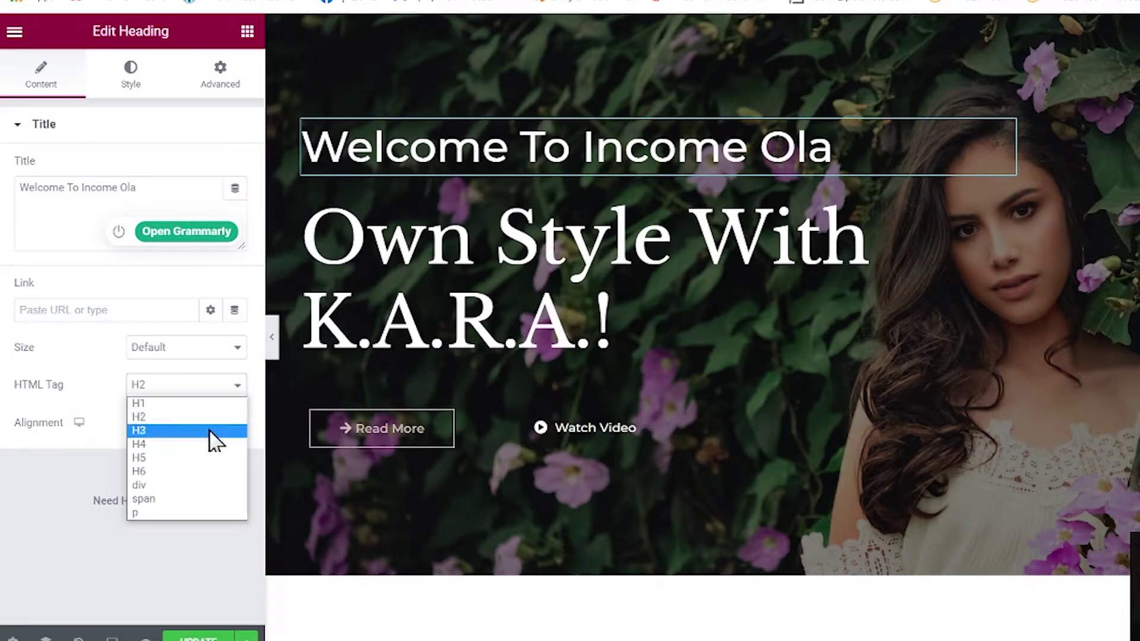
pyautogui.click(211, 431)
pyautogui.click(238, 390)
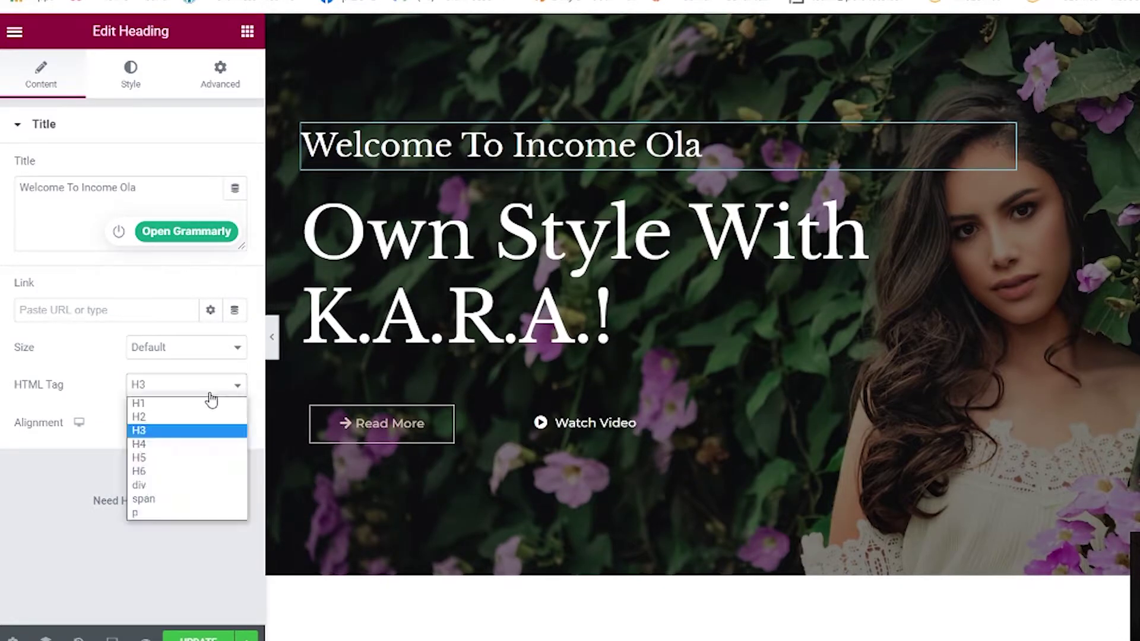
pyautogui.click(195, 419)
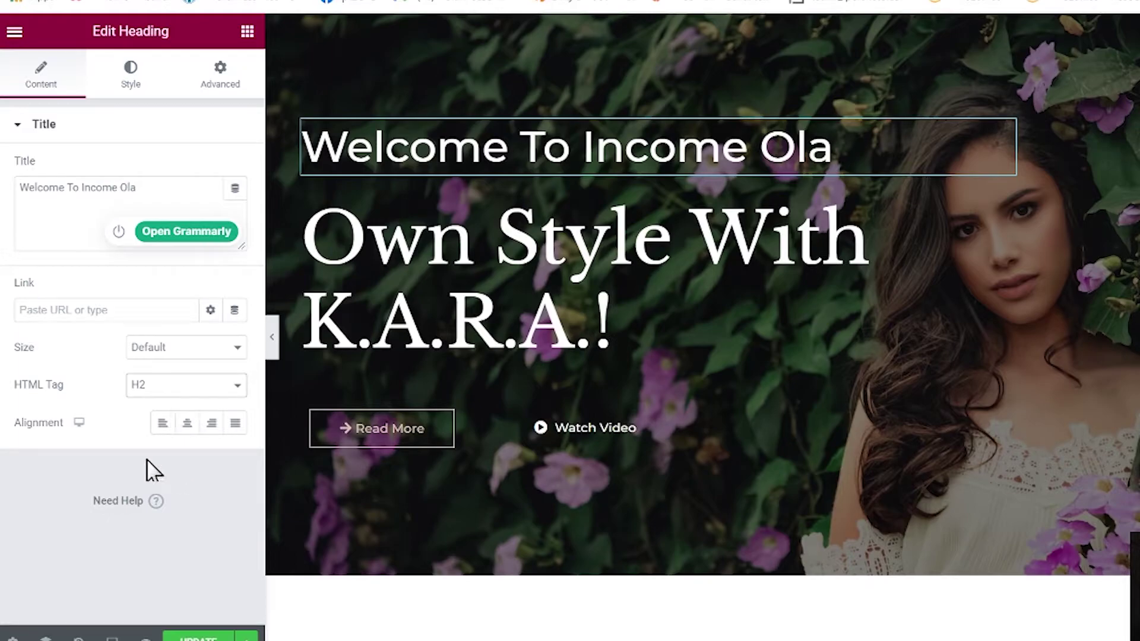
# Step: Try centre and right alignment, then left-align the heading
pyautogui.click(188, 435)
pyautogui.click(218, 438)
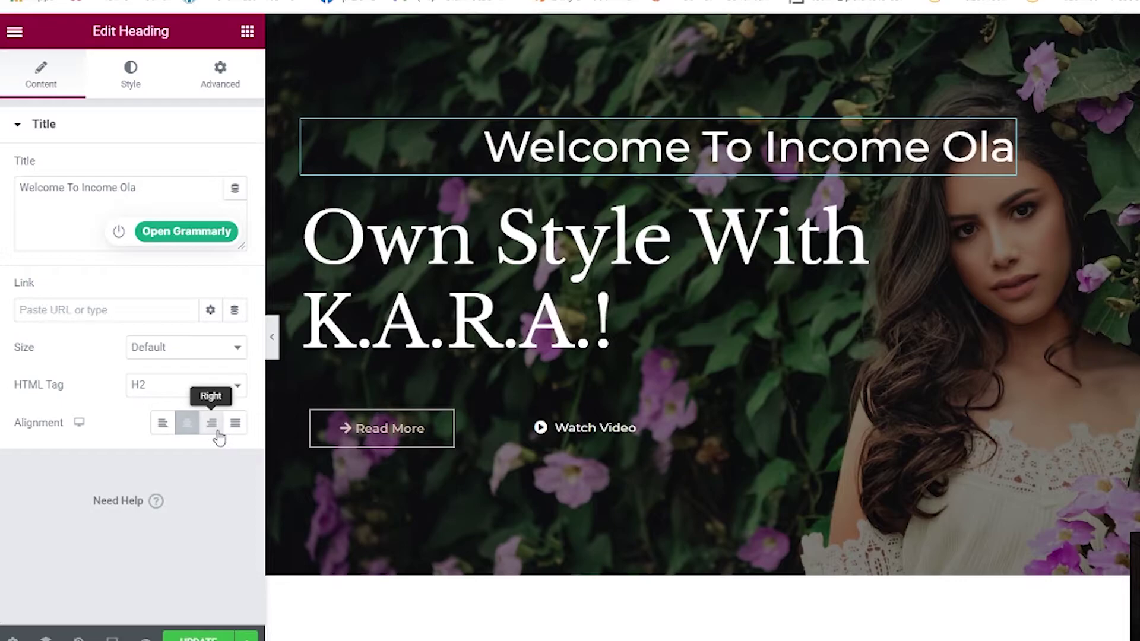
pyautogui.click(164, 433)
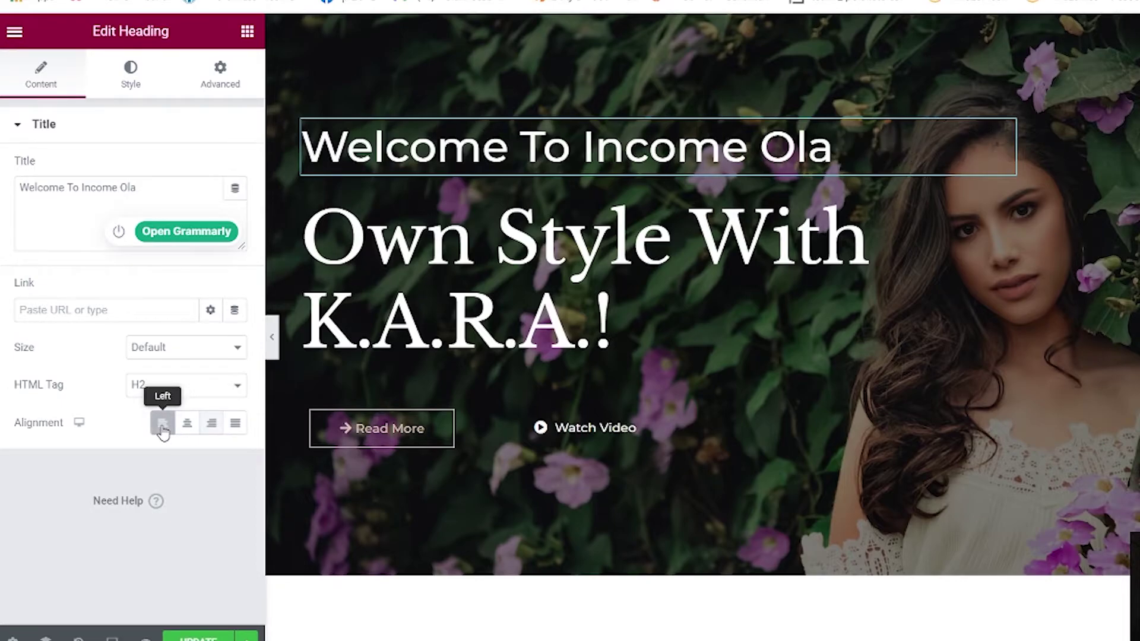
pyautogui.click(131, 73)
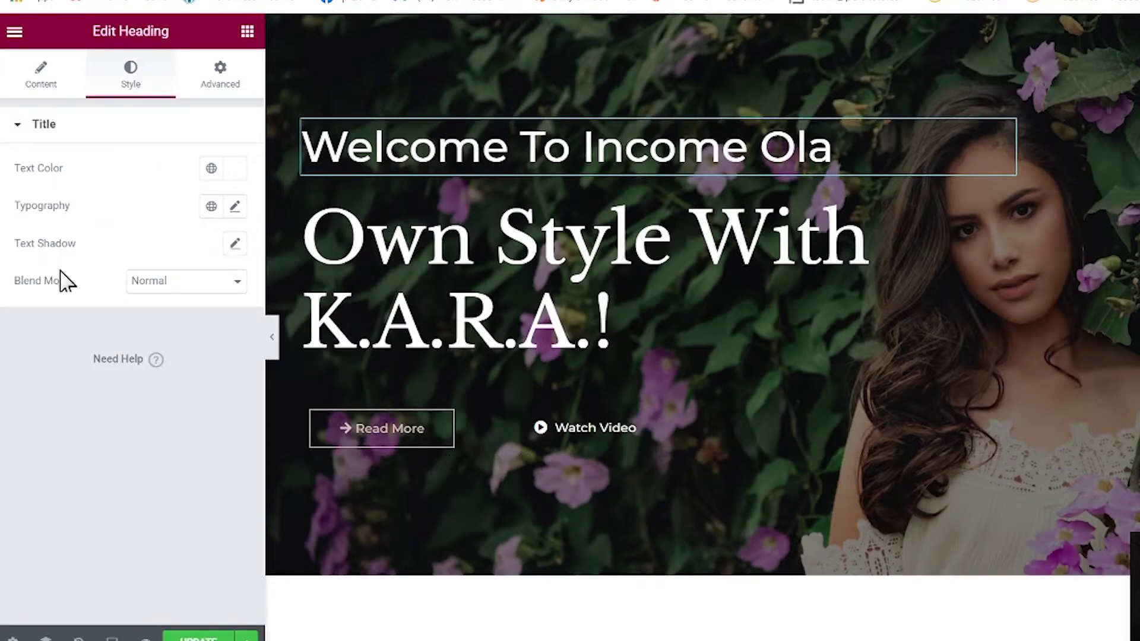
# Step: Try a red text colour on the heading, then reset it to white
pyautogui.click(221, 73)
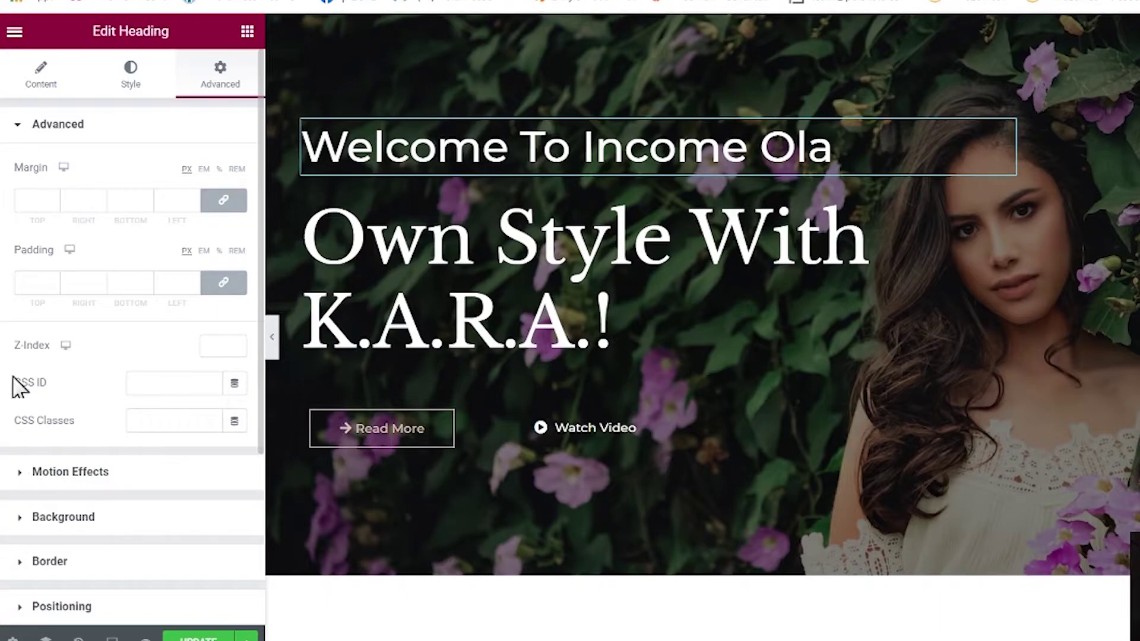
pyautogui.click(134, 77)
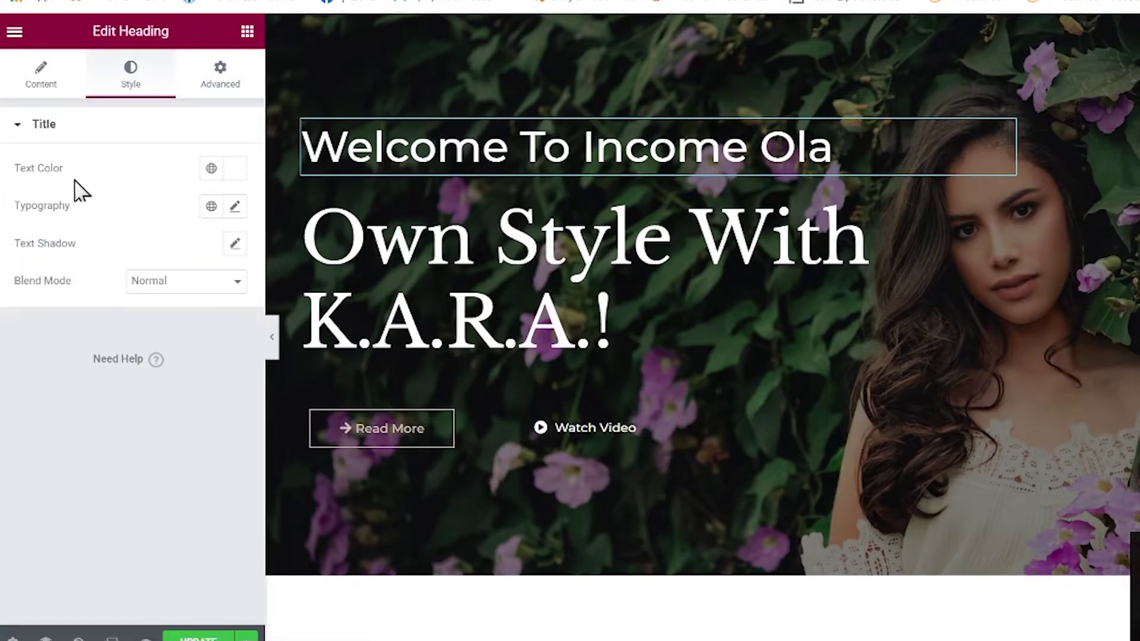
pyautogui.click(240, 172)
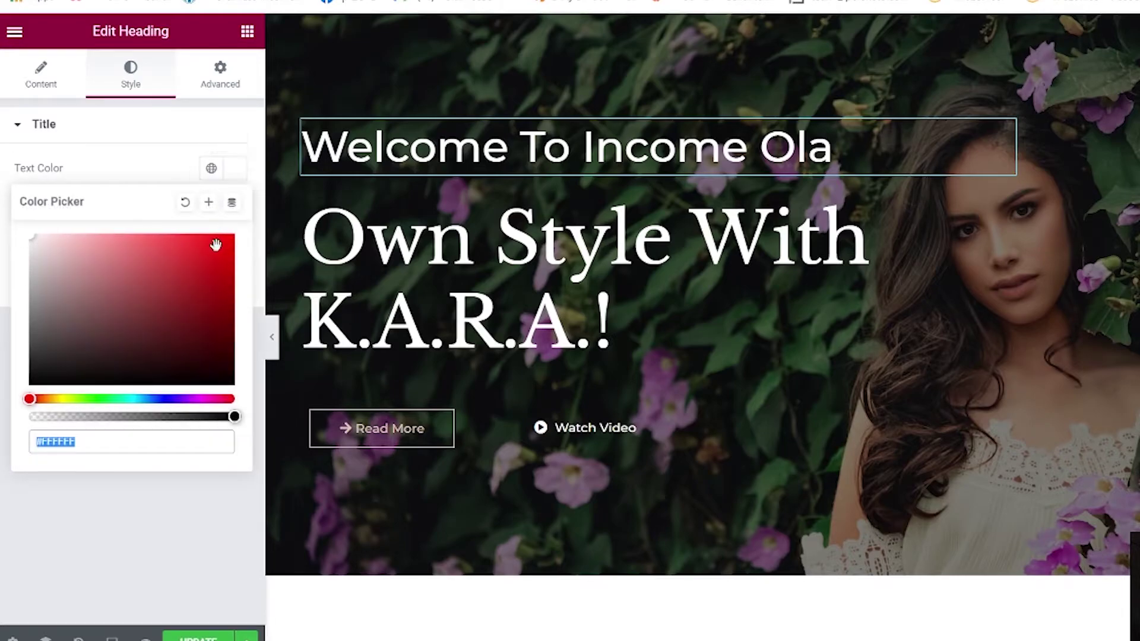
pyautogui.click(185, 260)
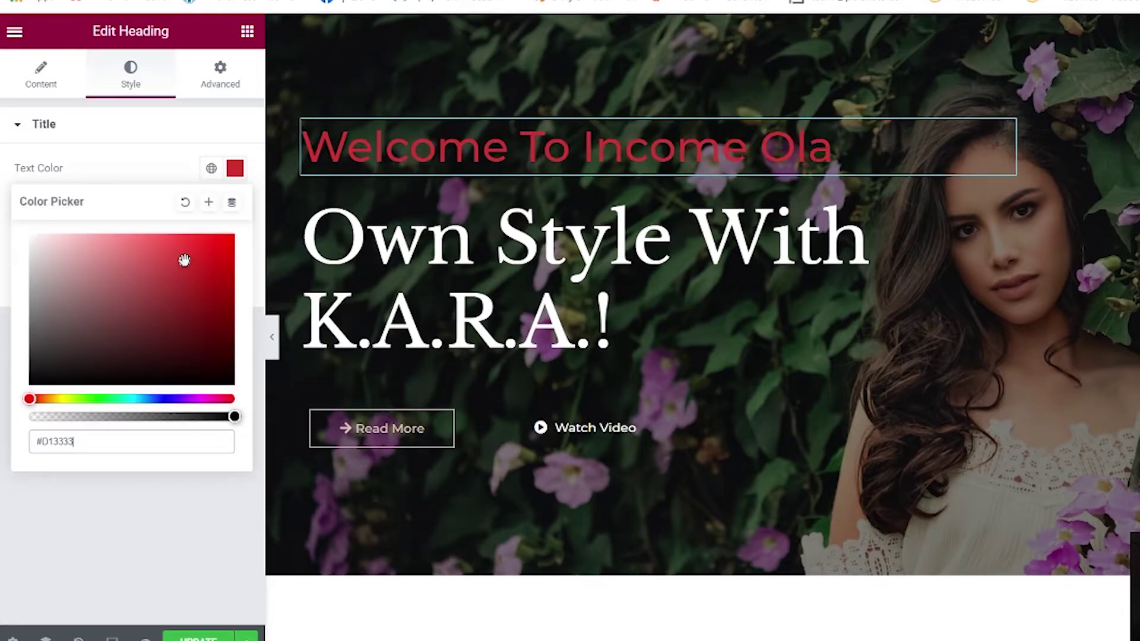
pyautogui.click(176, 345)
pyautogui.click(185, 202)
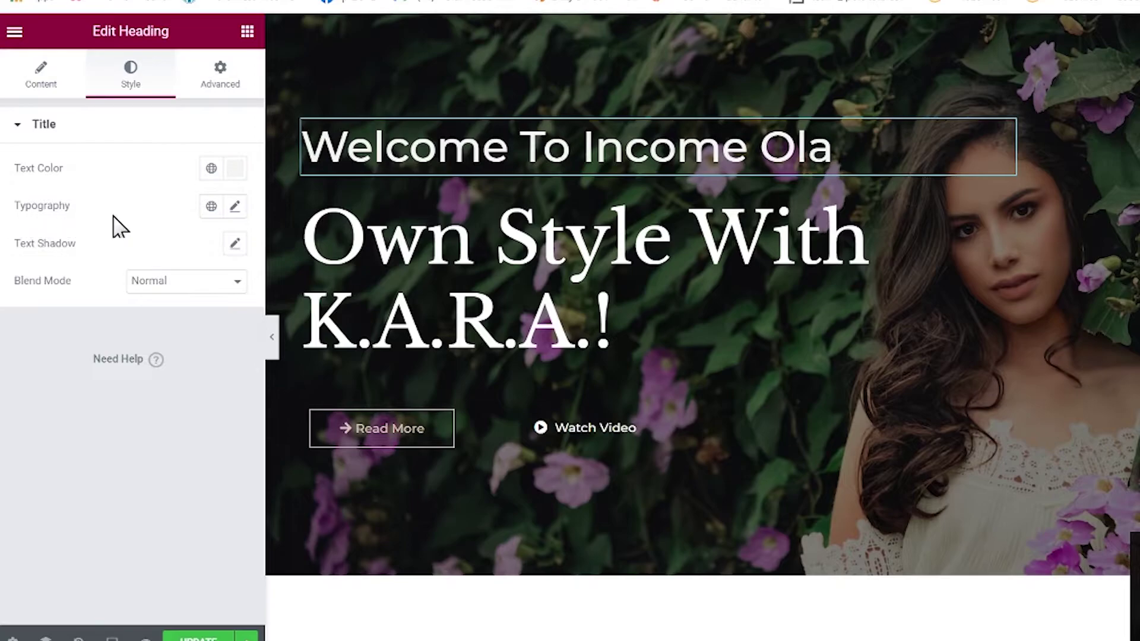
# Step: Enlarge the heading to size 46 and set its font to Secular One after trying Roboto
pyautogui.click(235, 208)
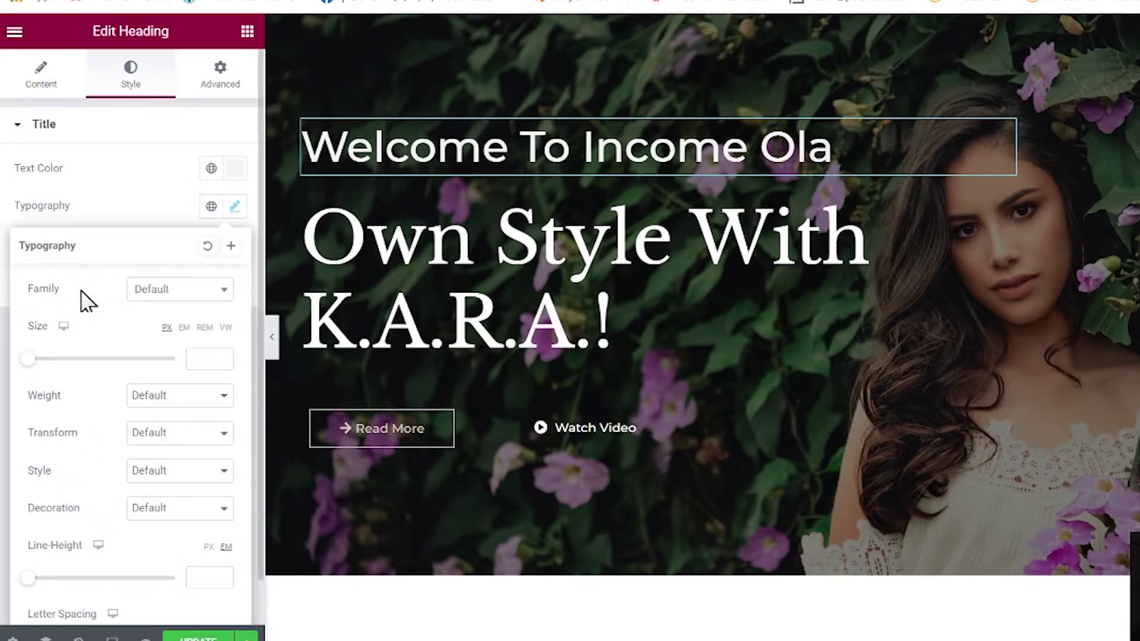
pyautogui.moveTo(30, 360); pyautogui.dragTo(65, 366)
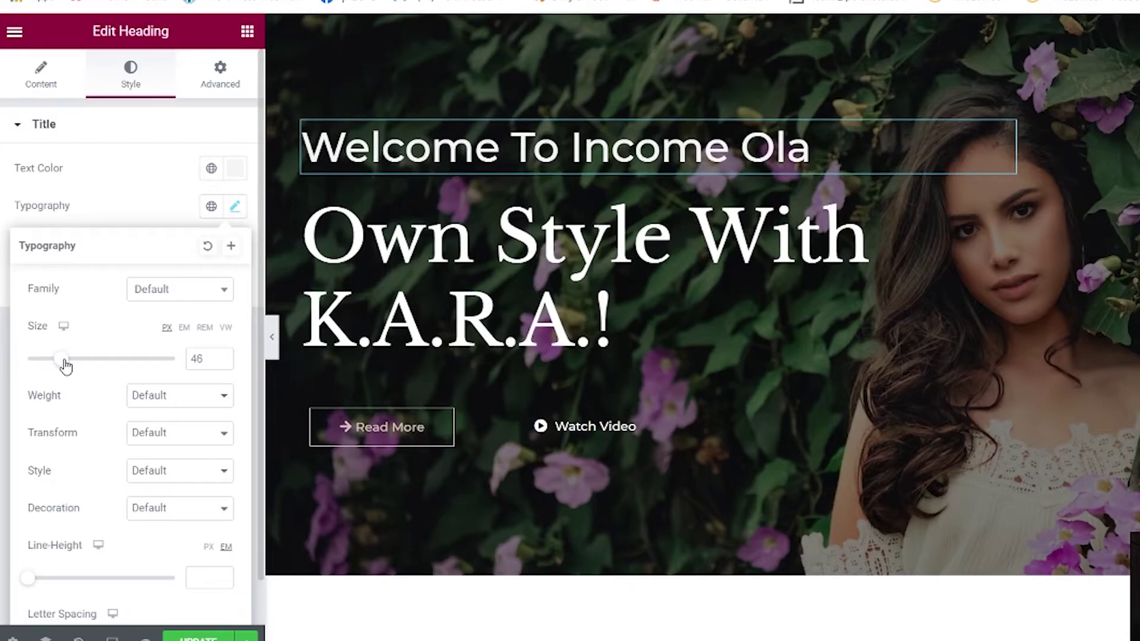
pyautogui.click(227, 293)
pyautogui.write('roboto')
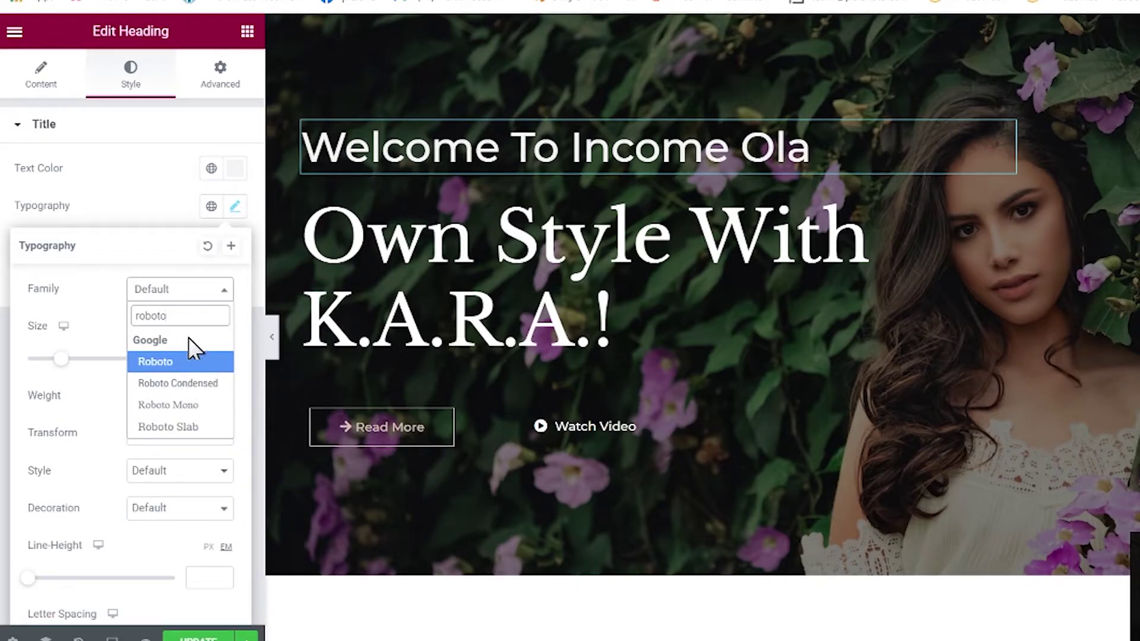
pyautogui.click(190, 365)
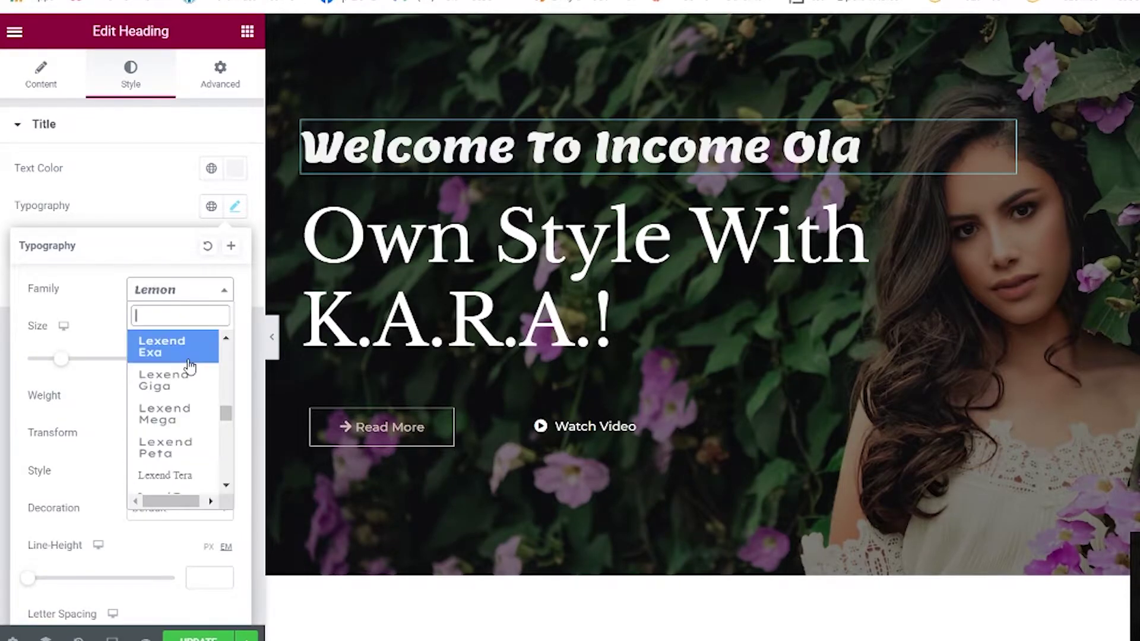
pyautogui.scroll(2, 189, 380)
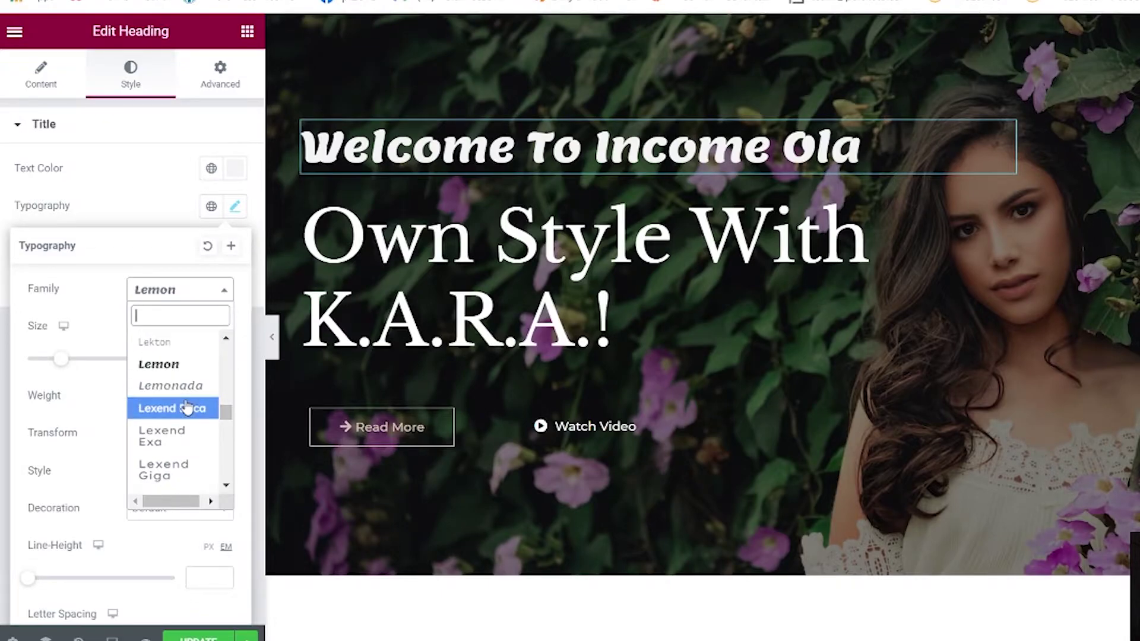
pyautogui.write('Secular')
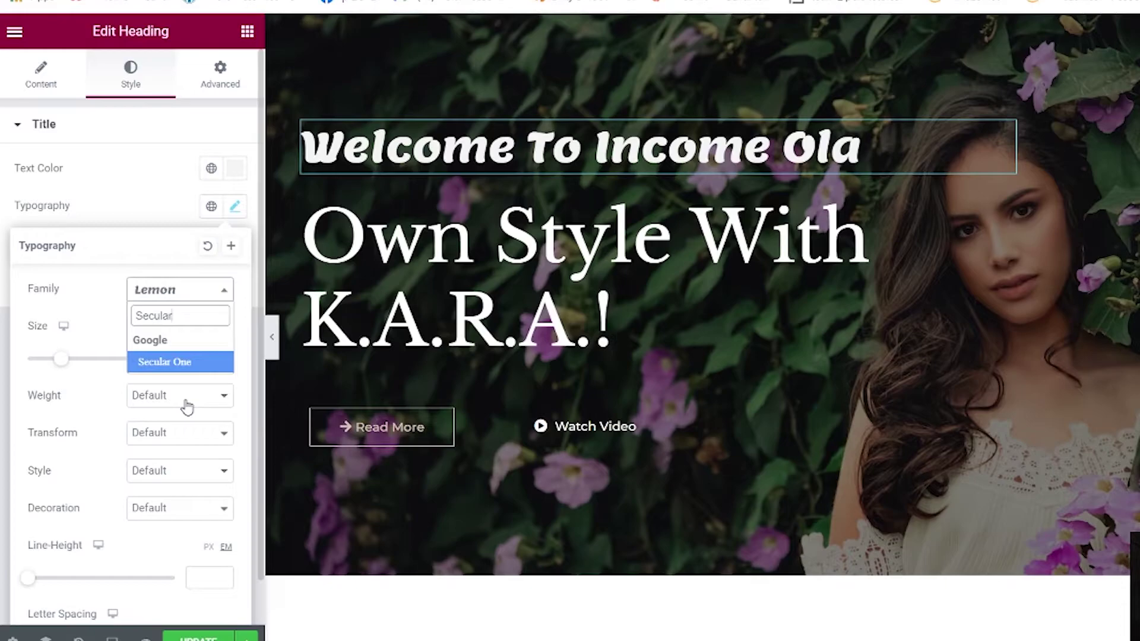
pyautogui.click(195, 360)
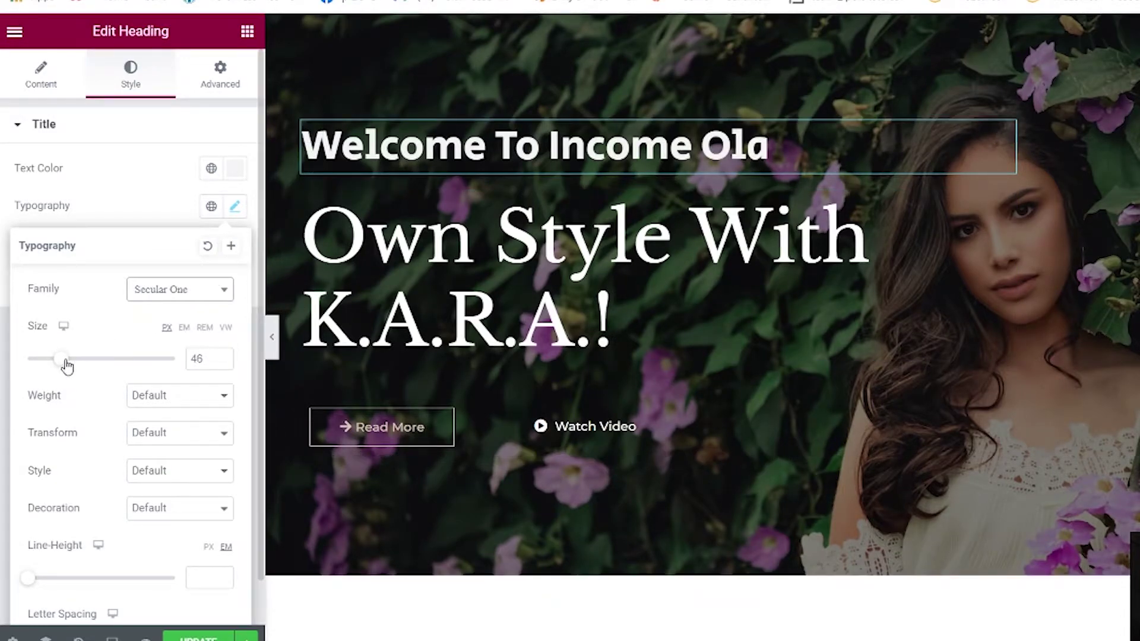
# Step: Set font weight 100, keep transform and style at Default, and undo the line-height change
pyautogui.scroll(-1, 89, 413)
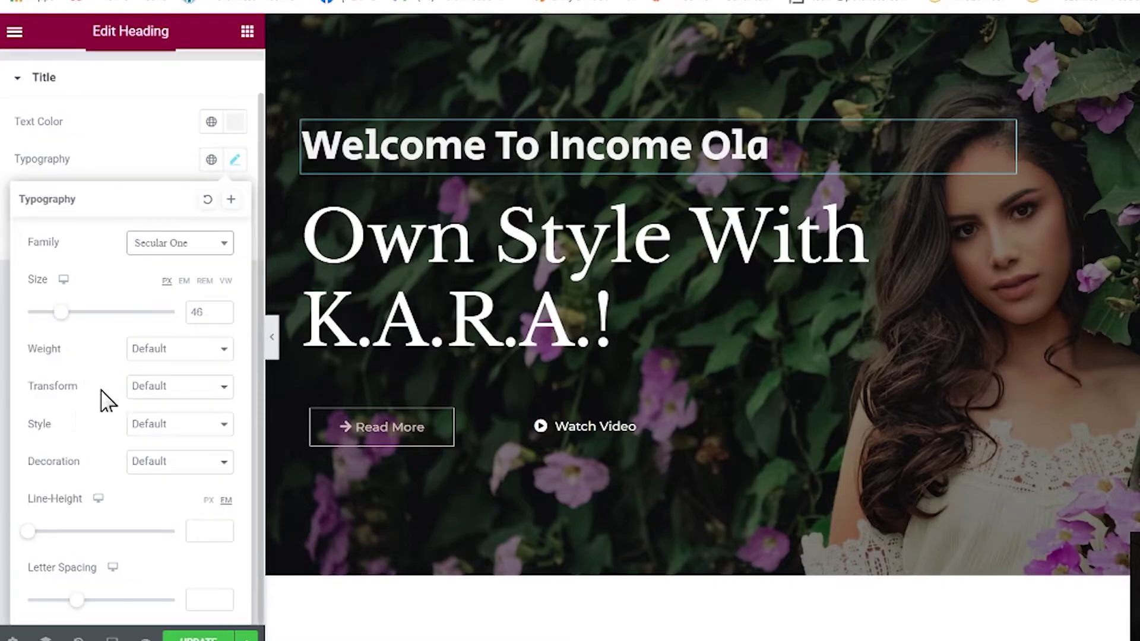
pyautogui.click(224, 350)
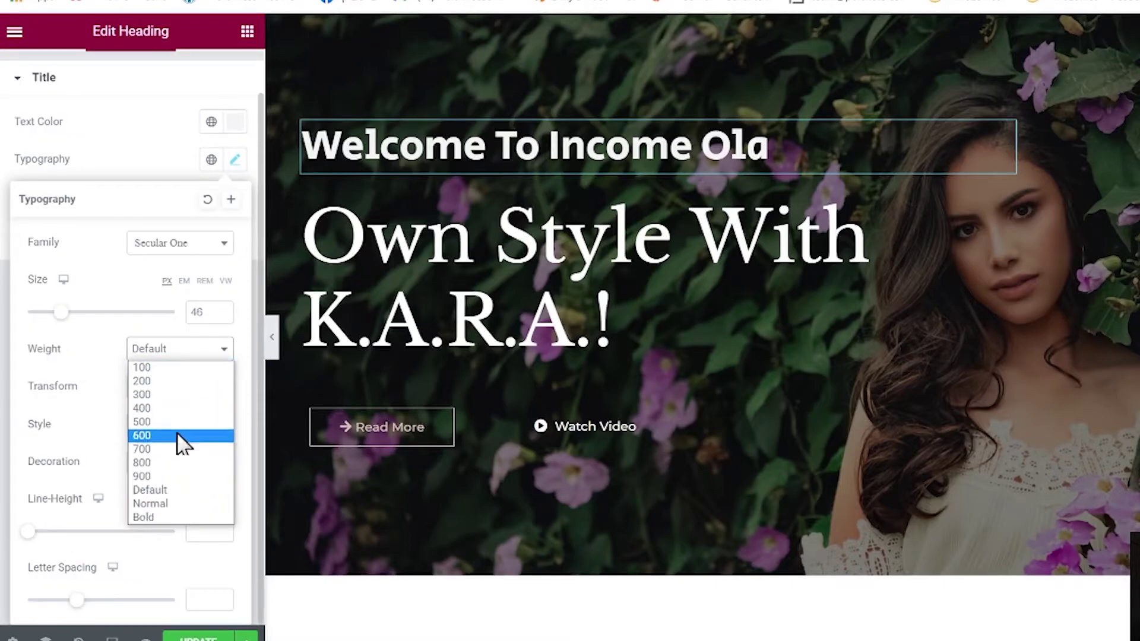
pyautogui.click(178, 436)
pyautogui.click(217, 351)
pyautogui.click(211, 368)
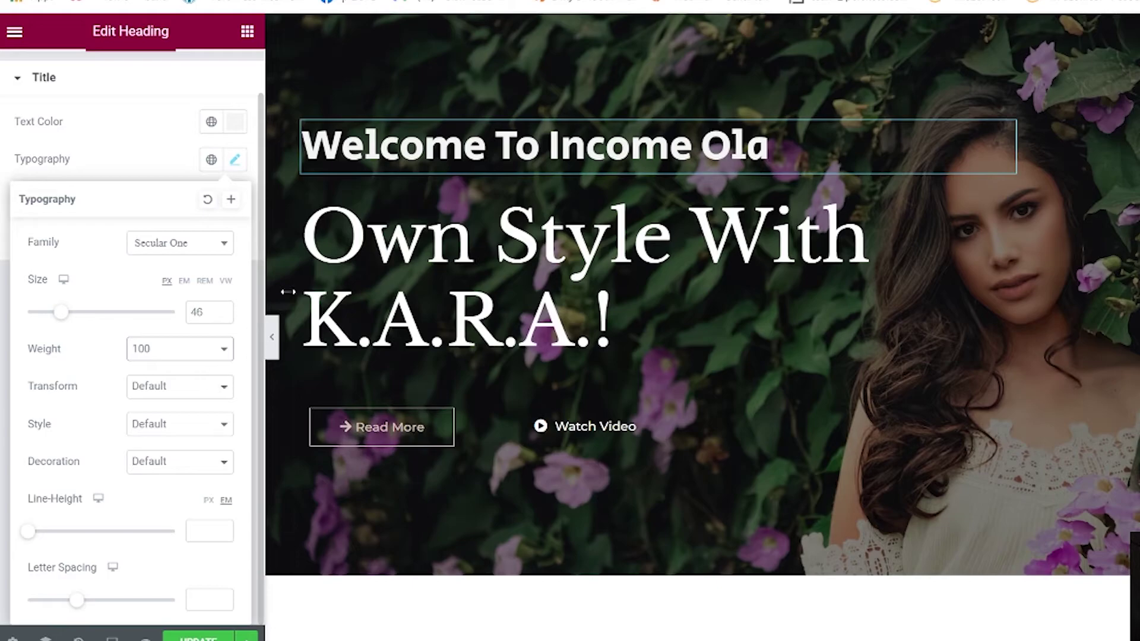
pyautogui.click(223, 387)
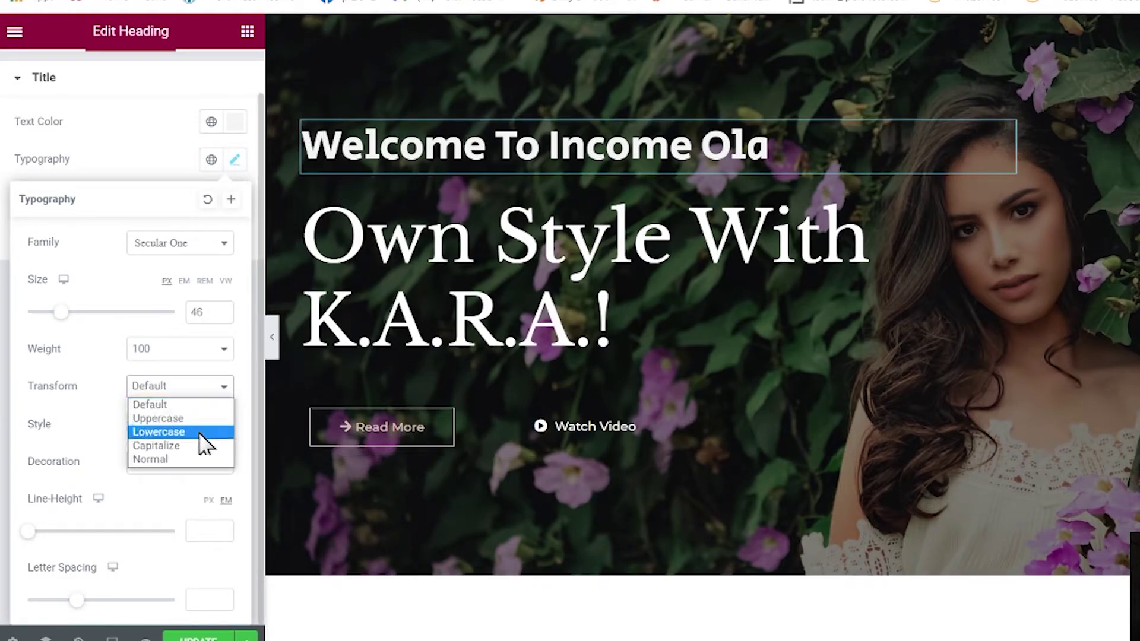
pyautogui.click(224, 390)
pyautogui.click(231, 426)
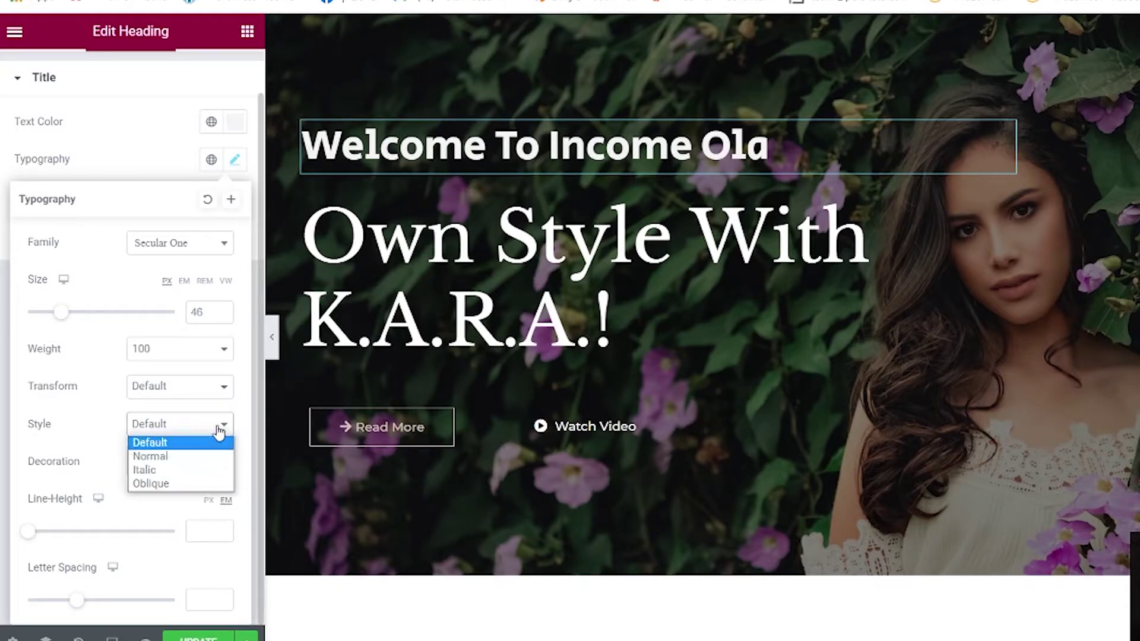
pyautogui.click(222, 434)
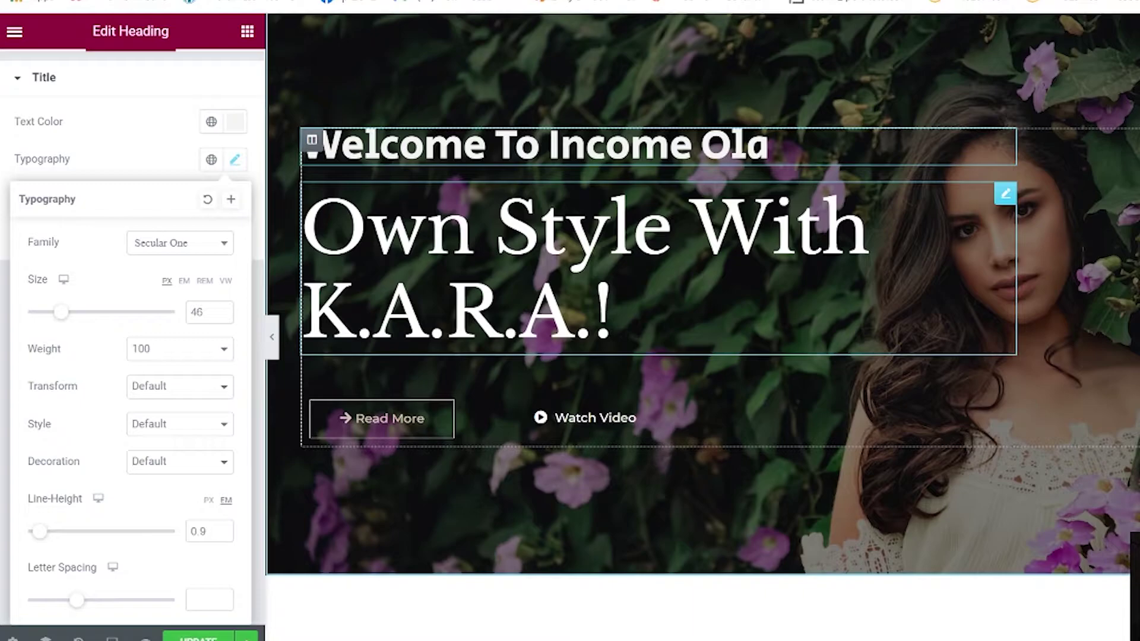
pyautogui.hotkey('ctrl', 'z')
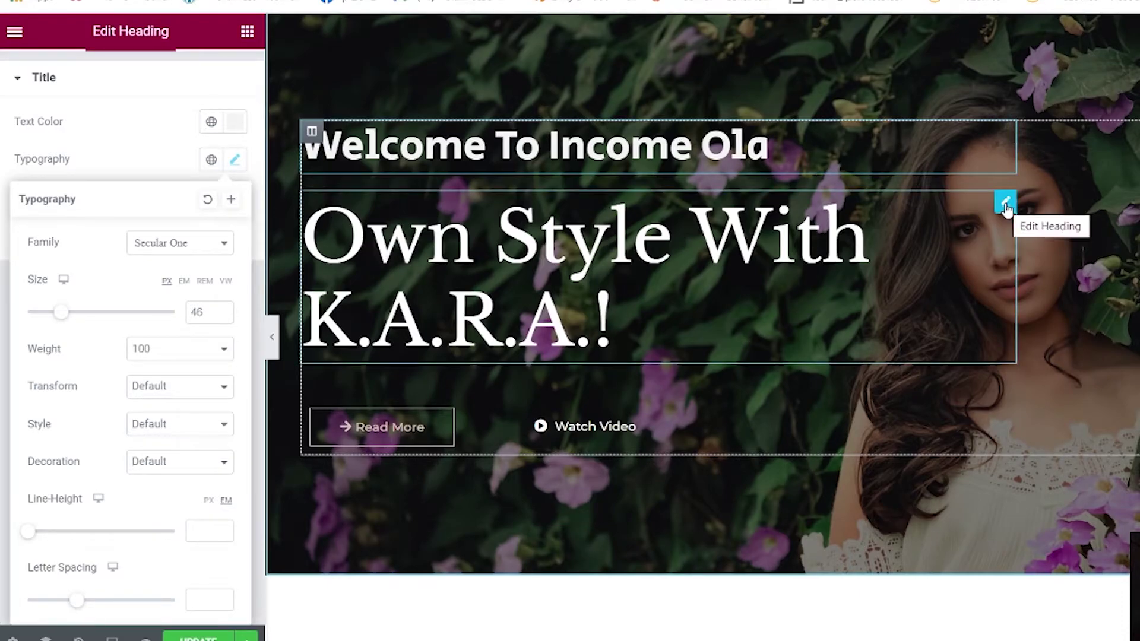
# Step: Change the large hero heading to "I'm so glad to see you here"
pyautogui.click(1005, 204)
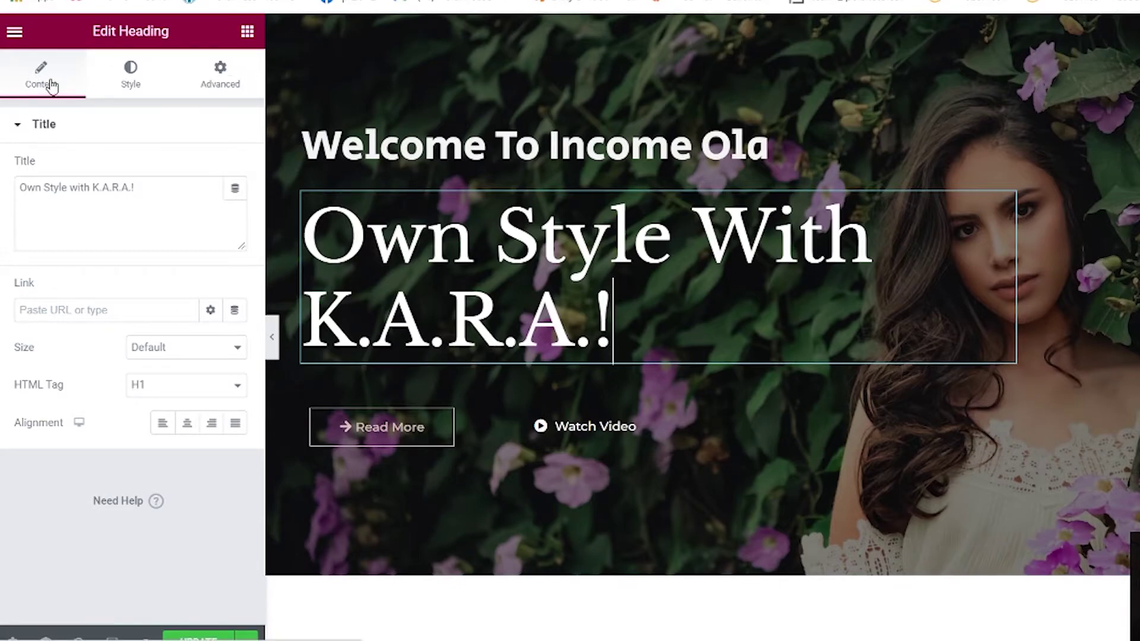
pyautogui.moveTo(141, 189); pyautogui.dragTo(21, 199)
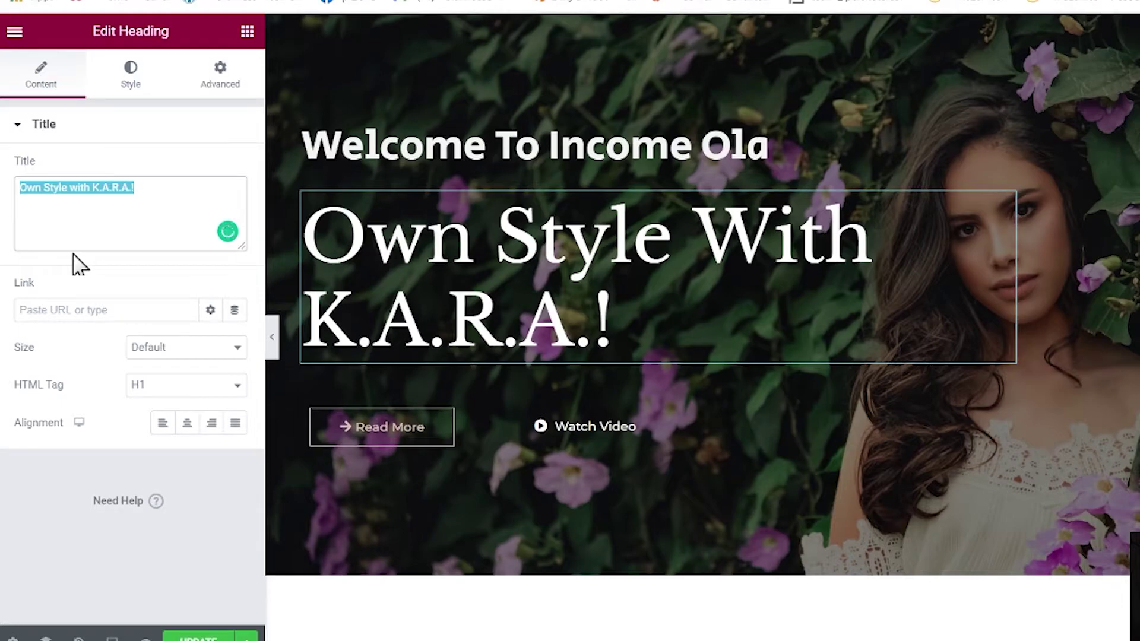
pyautogui.write('Im so glad to see you here')
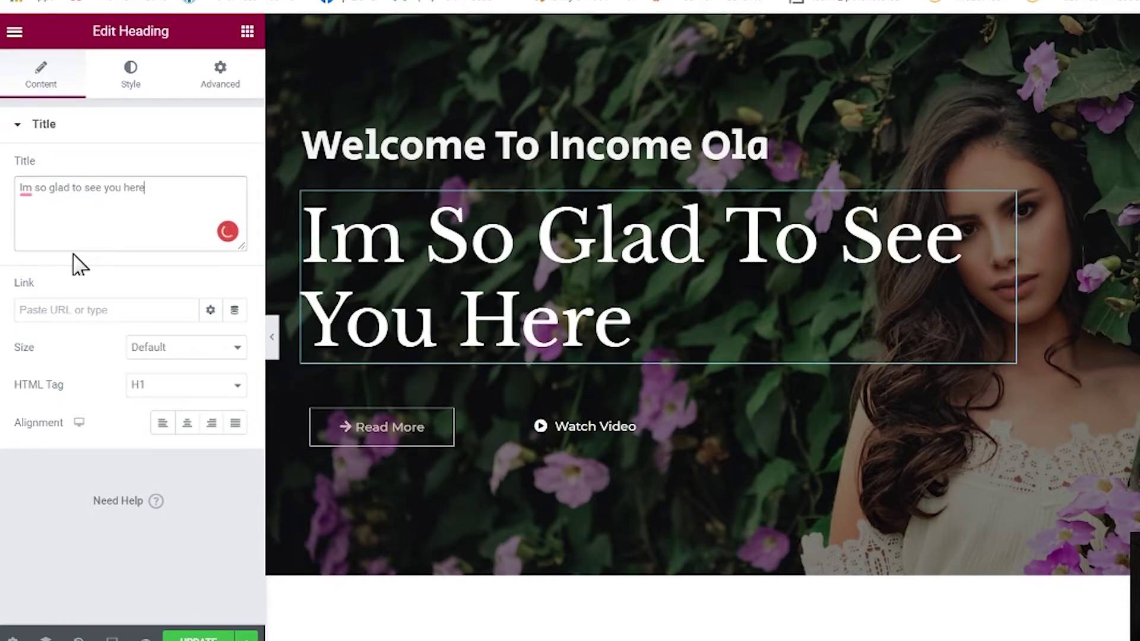
pyautogui.press('Home')
pyautogui.press('Right')
pyautogui.write("'")
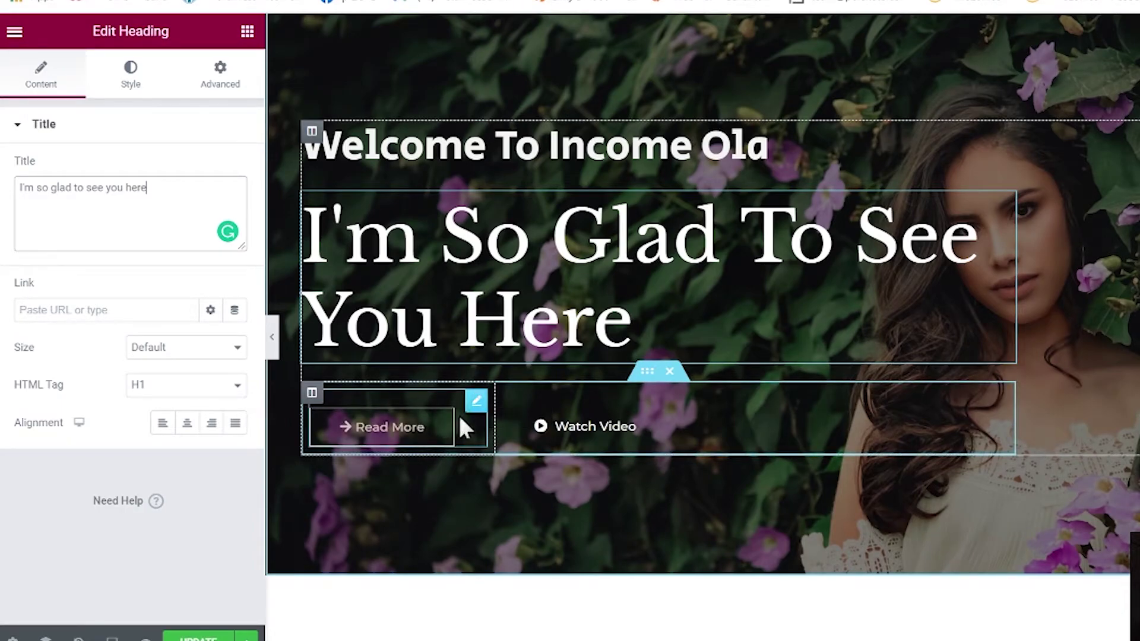
pyautogui.click(475, 401)
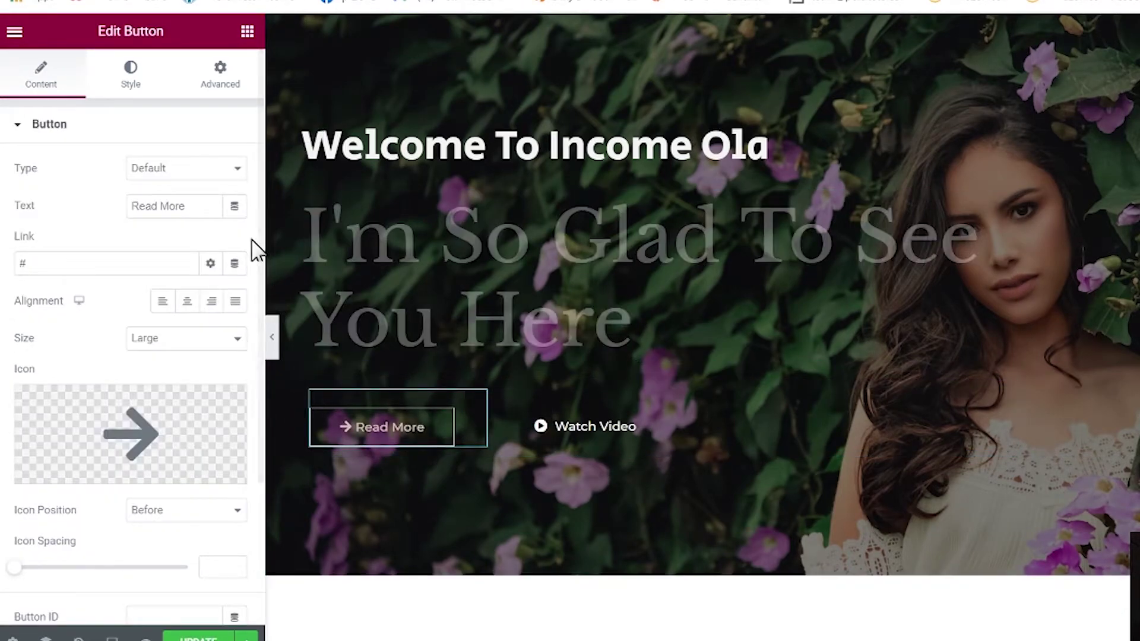
# Step: Try Info, Warning and Success button types, keeping the button at Default
pyautogui.click(237, 172)
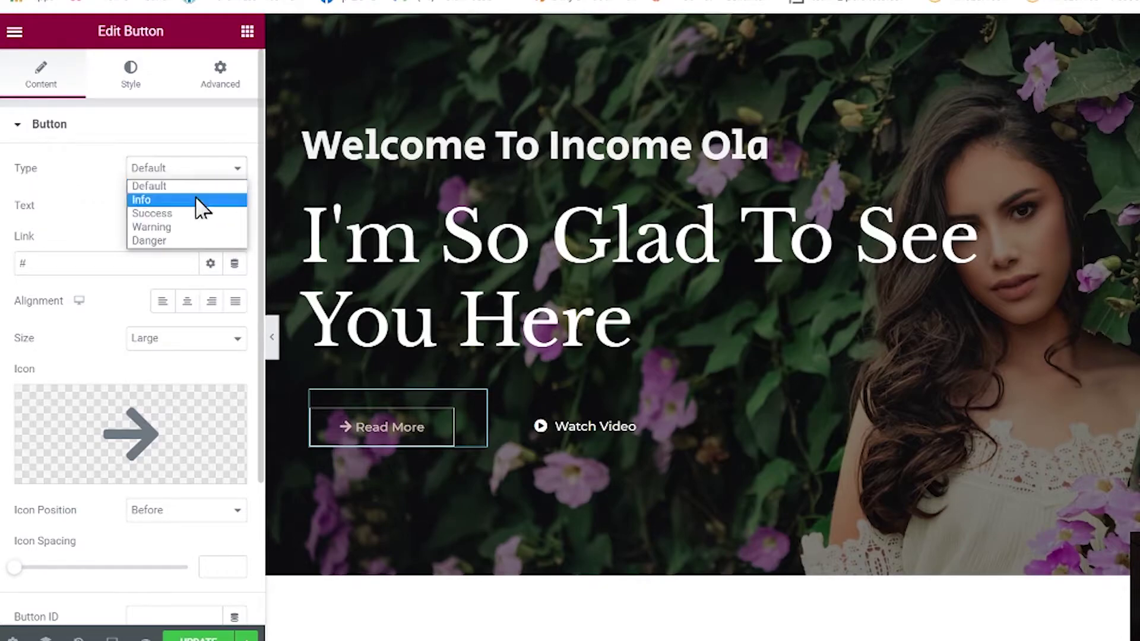
pyautogui.click(197, 197)
pyautogui.click(235, 171)
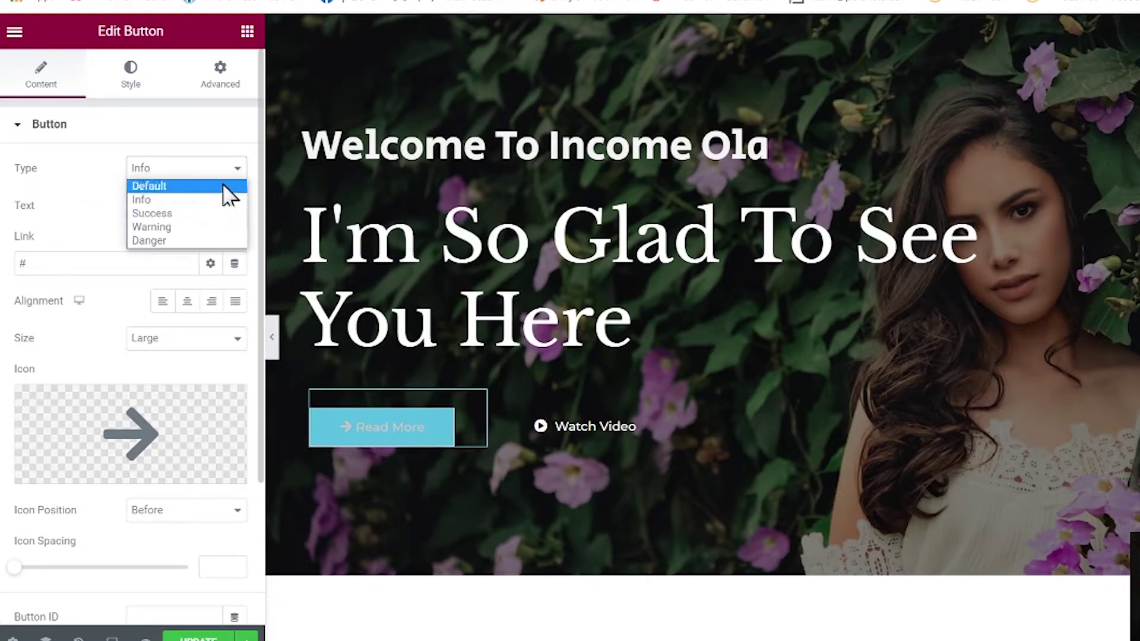
pyautogui.click(214, 228)
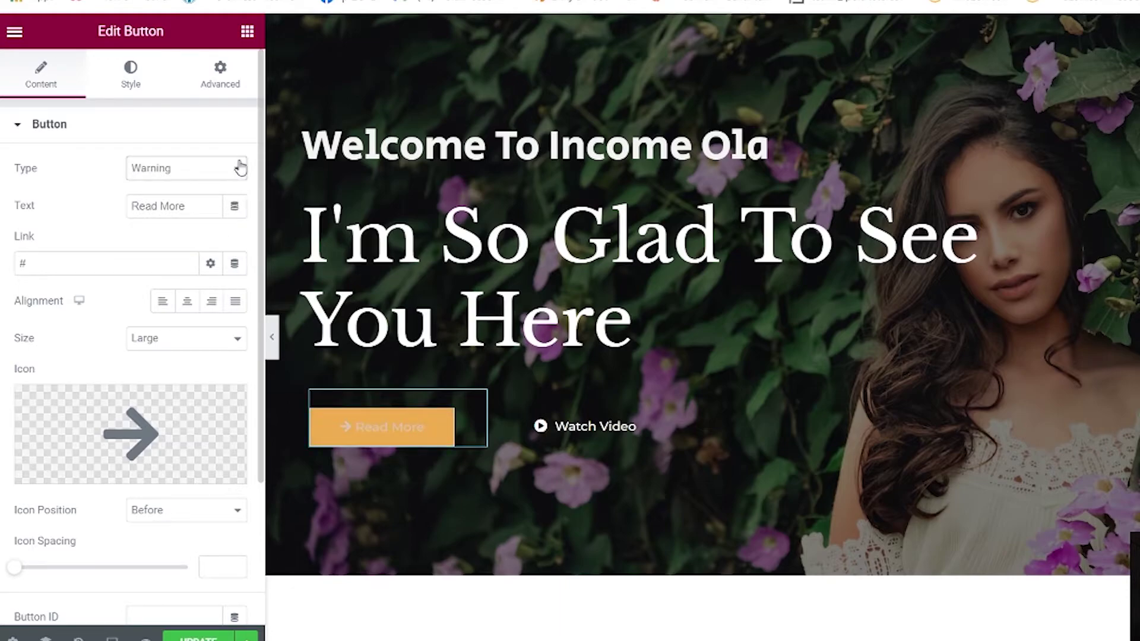
pyautogui.click(240, 168)
pyautogui.click(218, 211)
pyautogui.press('Up')
pyautogui.press('Up')
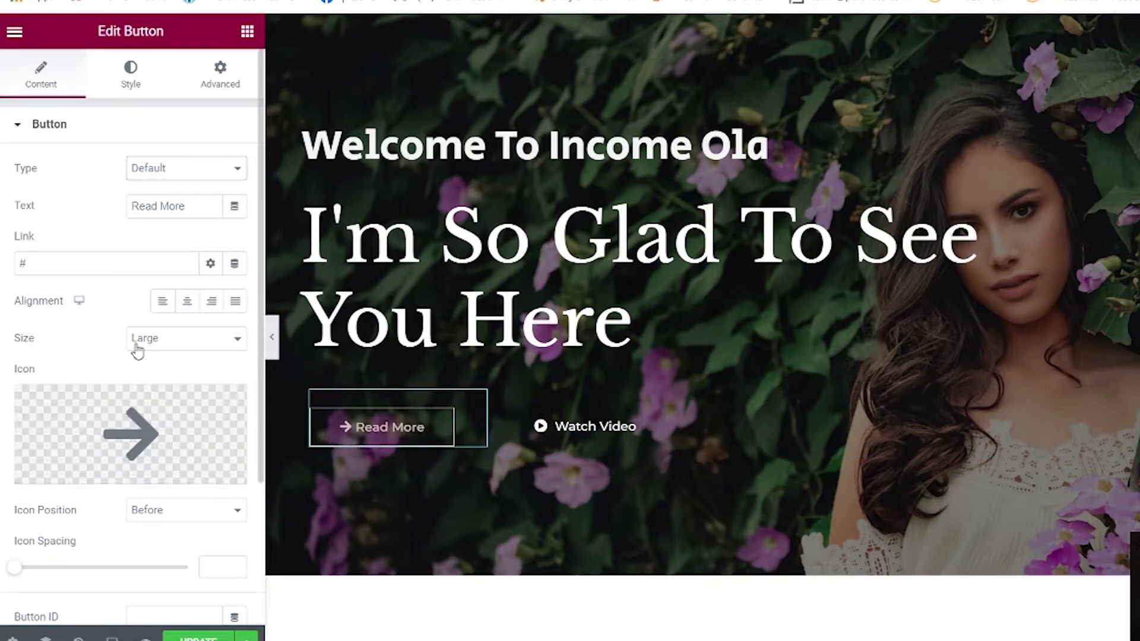
# Step: Make the button Extra Large, label it 'Get In Touch' and link it to /about
pyautogui.click(237, 340)
pyautogui.click(178, 411)
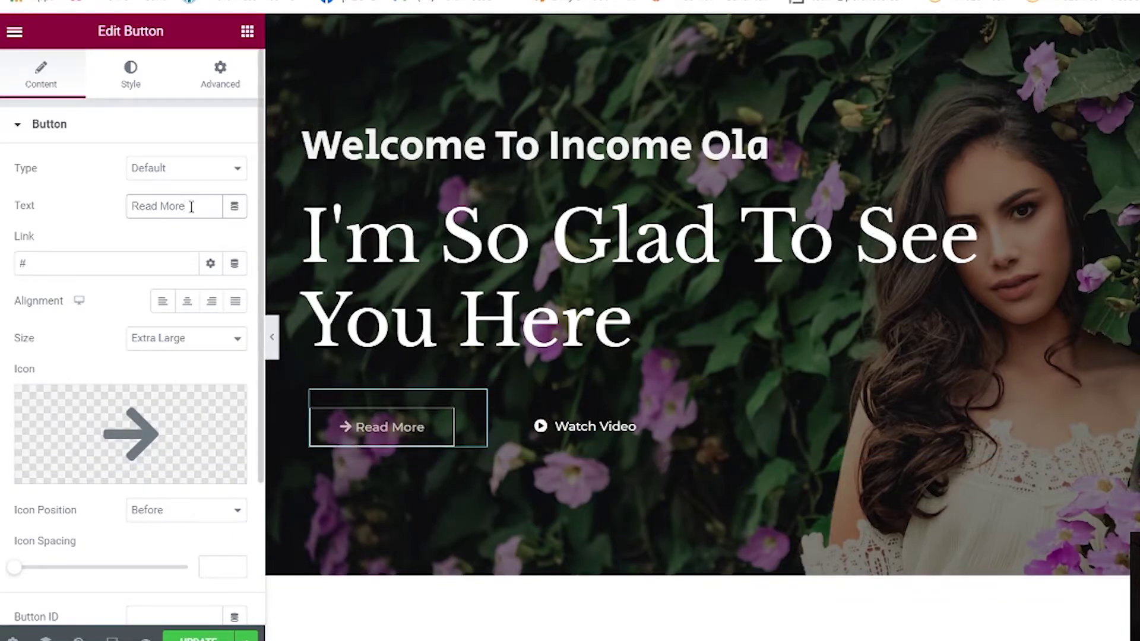
pyautogui.moveTo(181, 204); pyautogui.dragTo(105, 224)
pyautogui.write('Get In Touch')
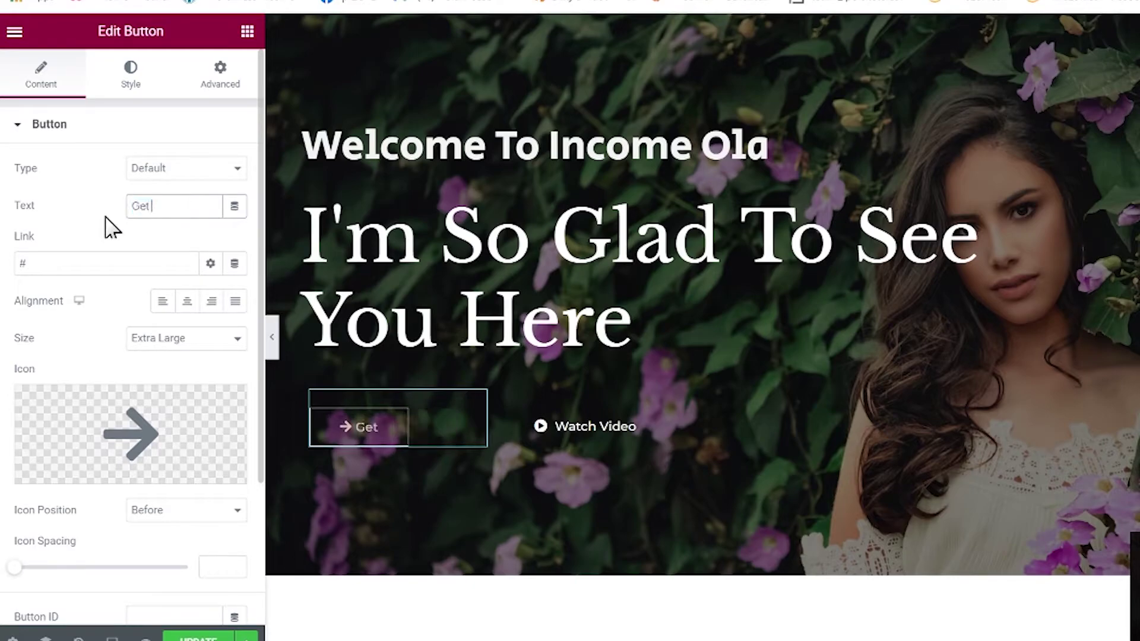
pyautogui.click(107, 264)
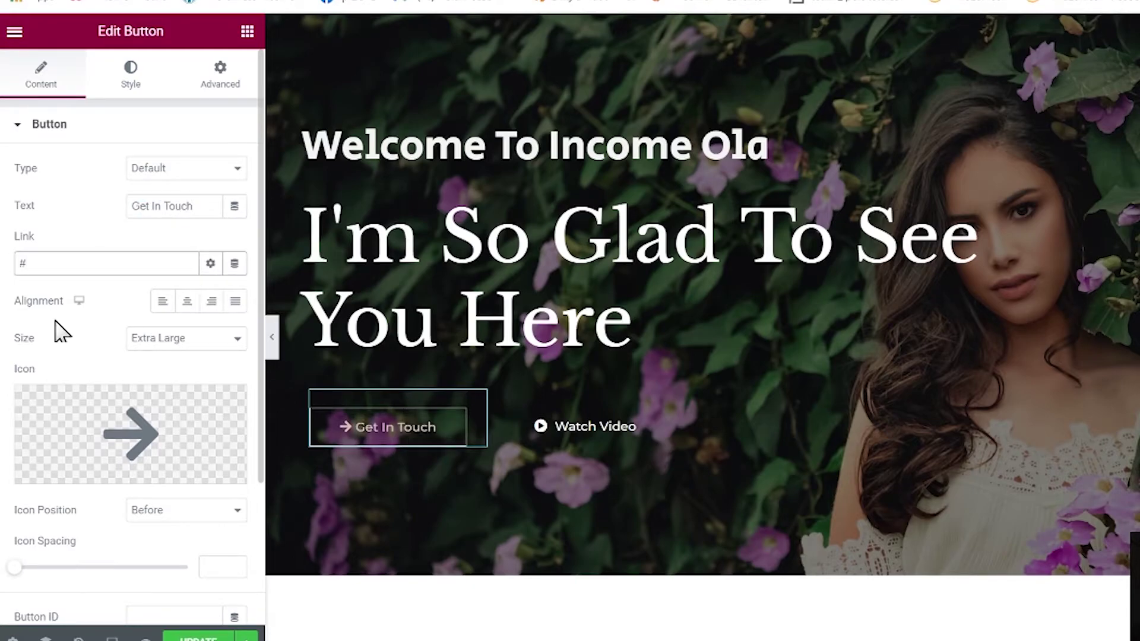
pyautogui.press('BackSpace')
pyautogui.write('/about')
pyautogui.scroll(-3, 142, 356)
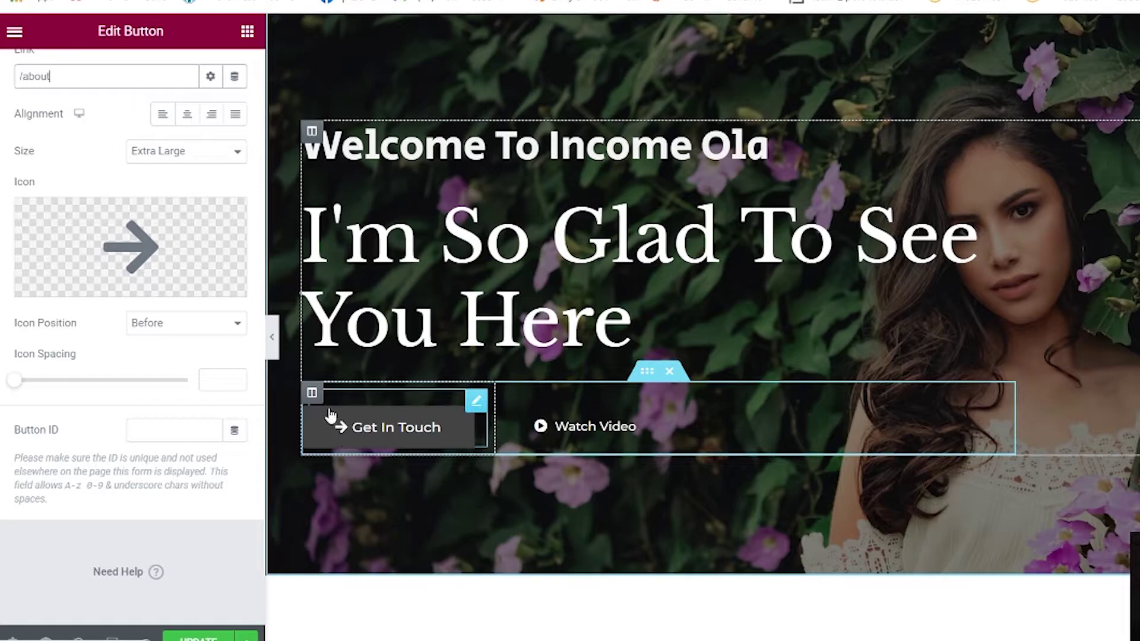
pyautogui.moveTo(148, 279)
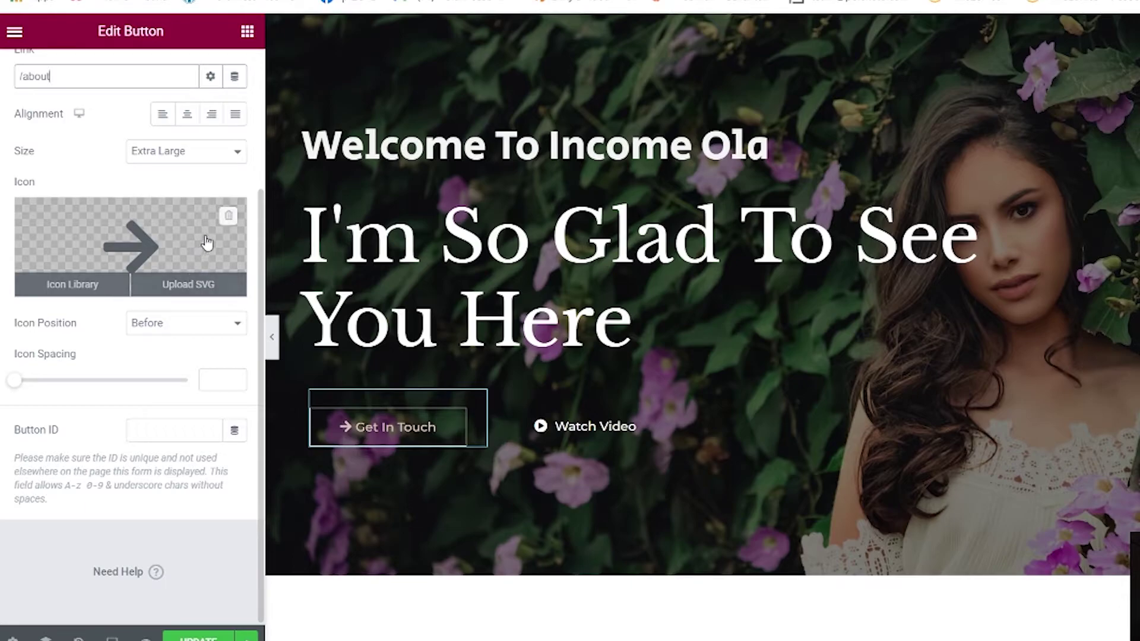
# Step: Add the circled right arrow icon before the button text with icon spacing 9
pyautogui.click(82, 291)
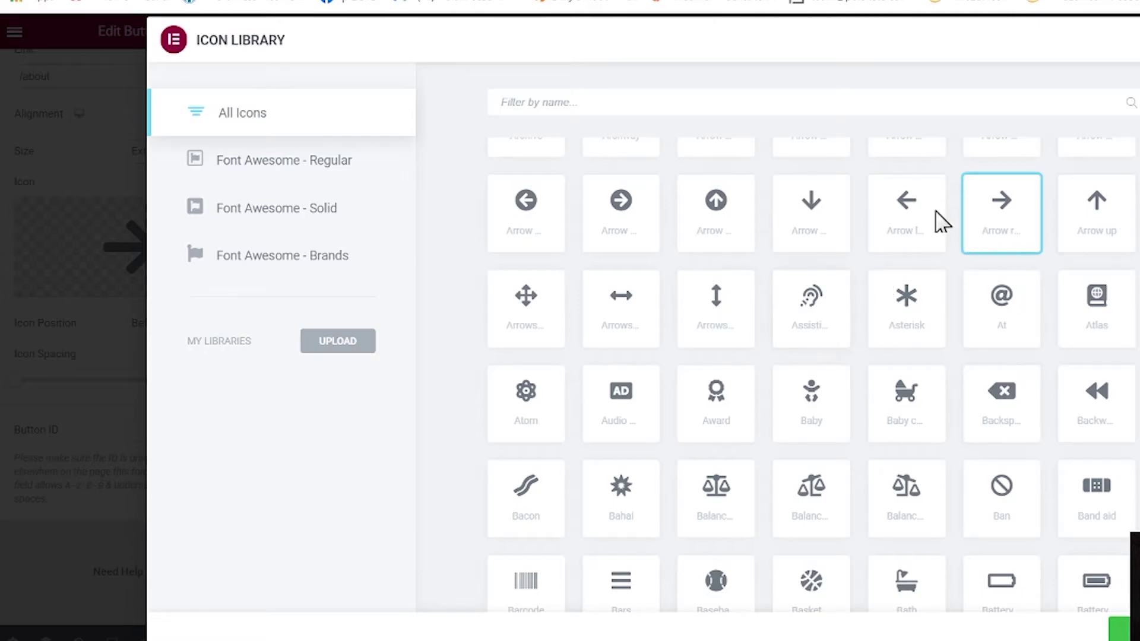
pyautogui.click(621, 212)
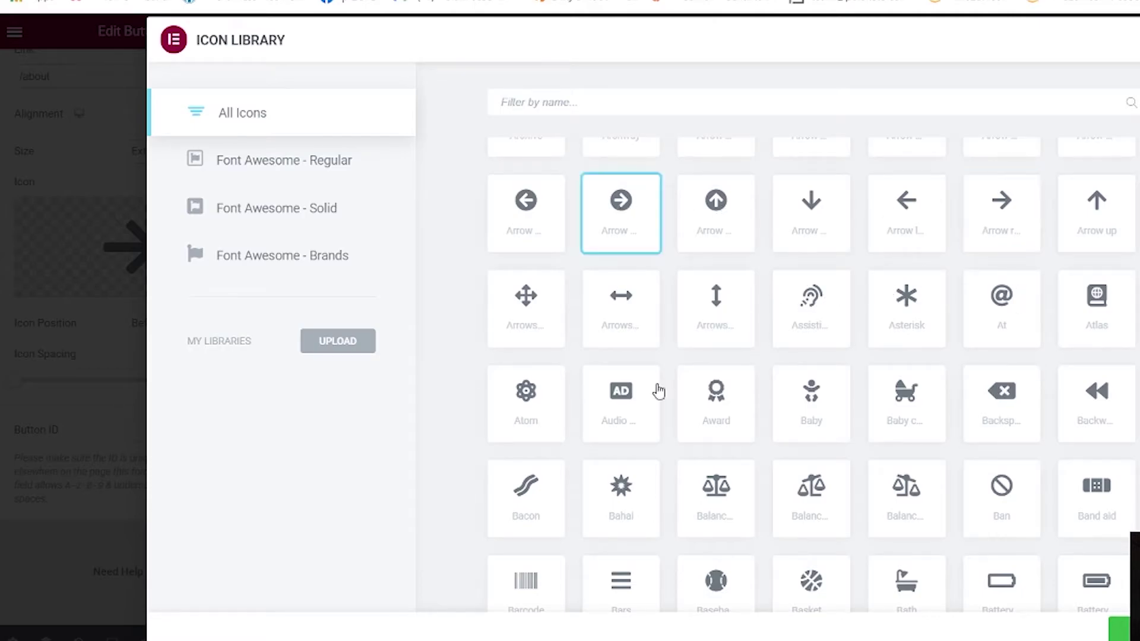
pyautogui.click(1117, 630)
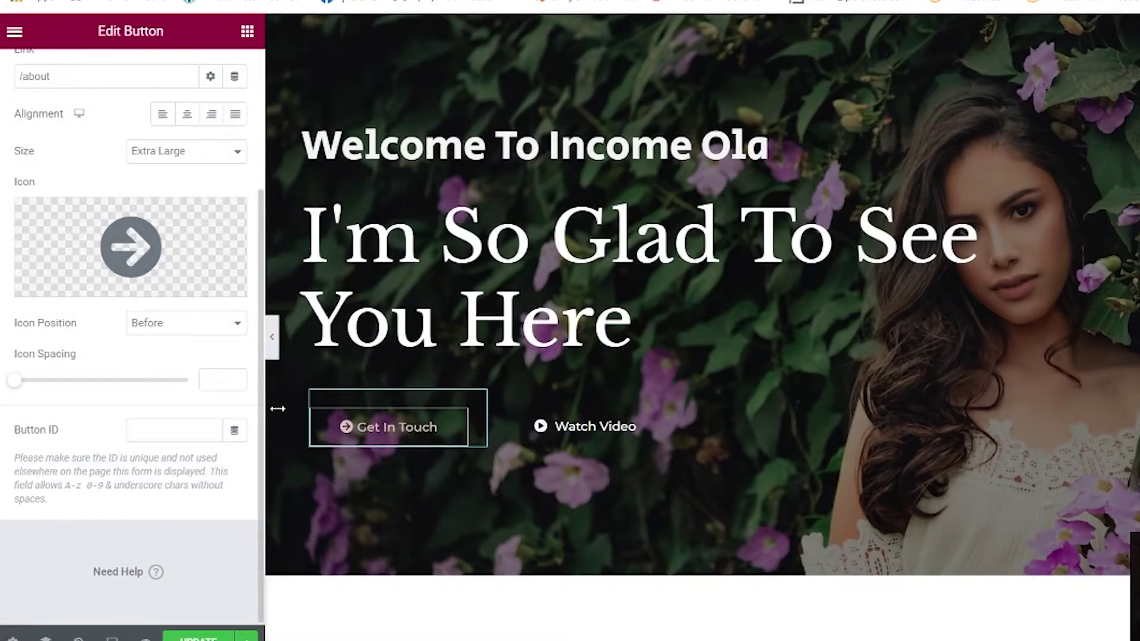
pyautogui.click(240, 326)
pyautogui.click(202, 357)
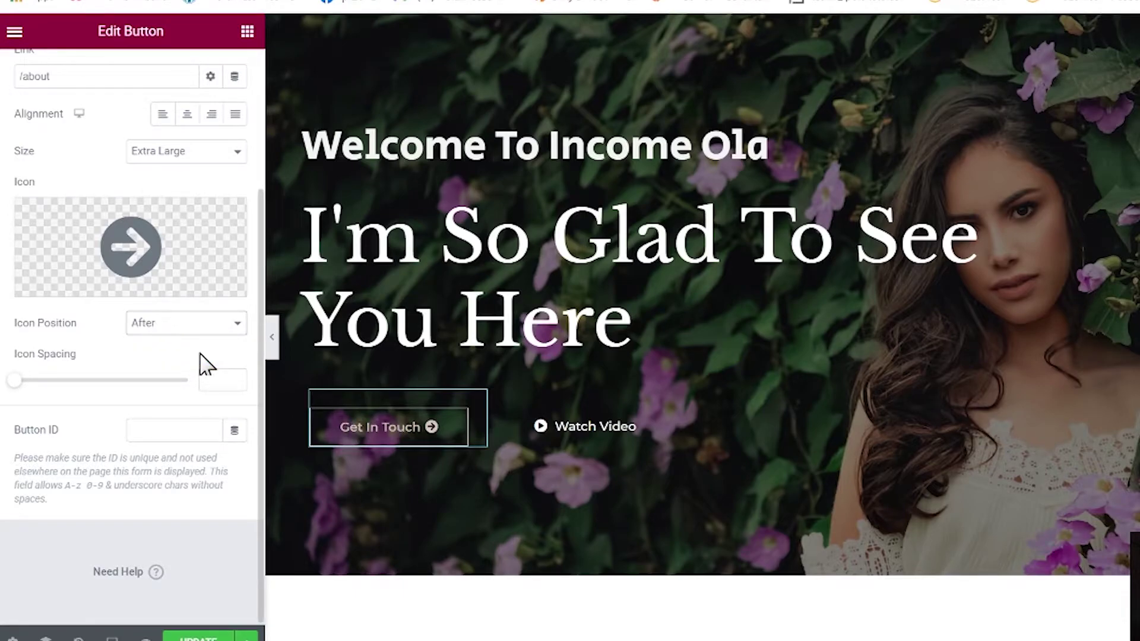
pyautogui.press('Up')
pyautogui.moveTo(16, 383); pyautogui.dragTo(43, 387)
pyautogui.click(130, 83)
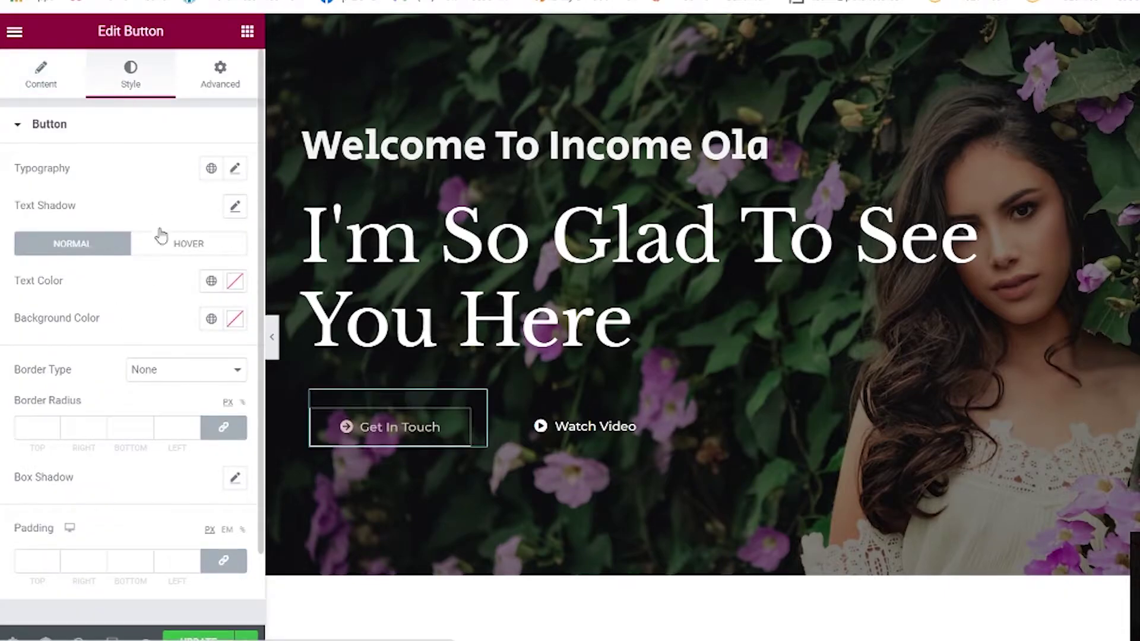
# Step: Set the Get In Touch button's font family to Secular One
pyautogui.click(235, 169)
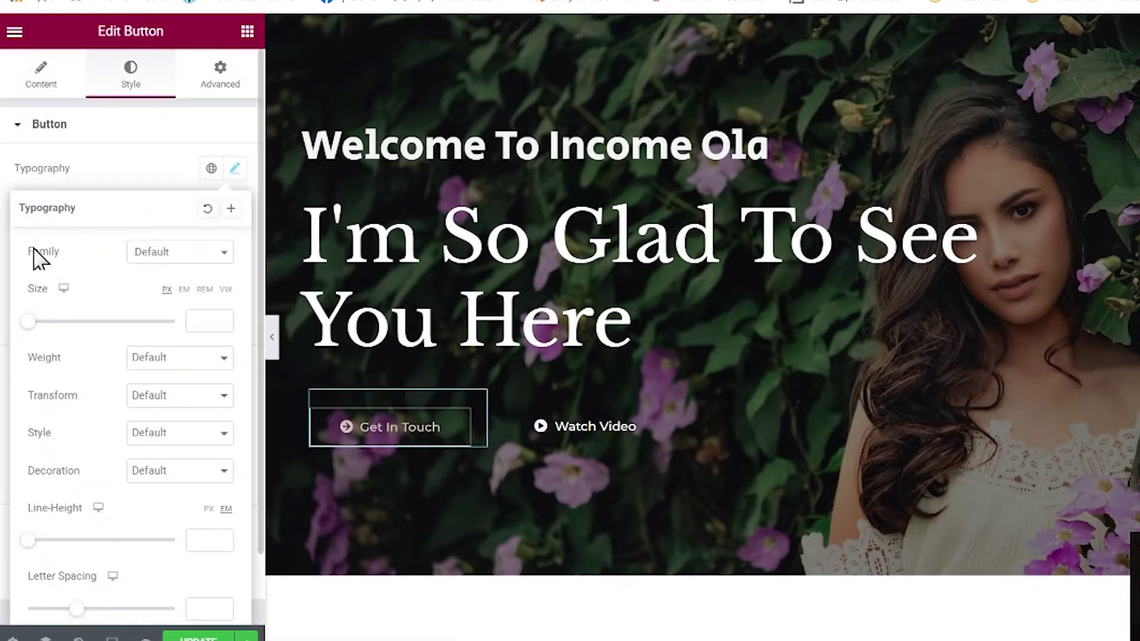
pyautogui.click(229, 256)
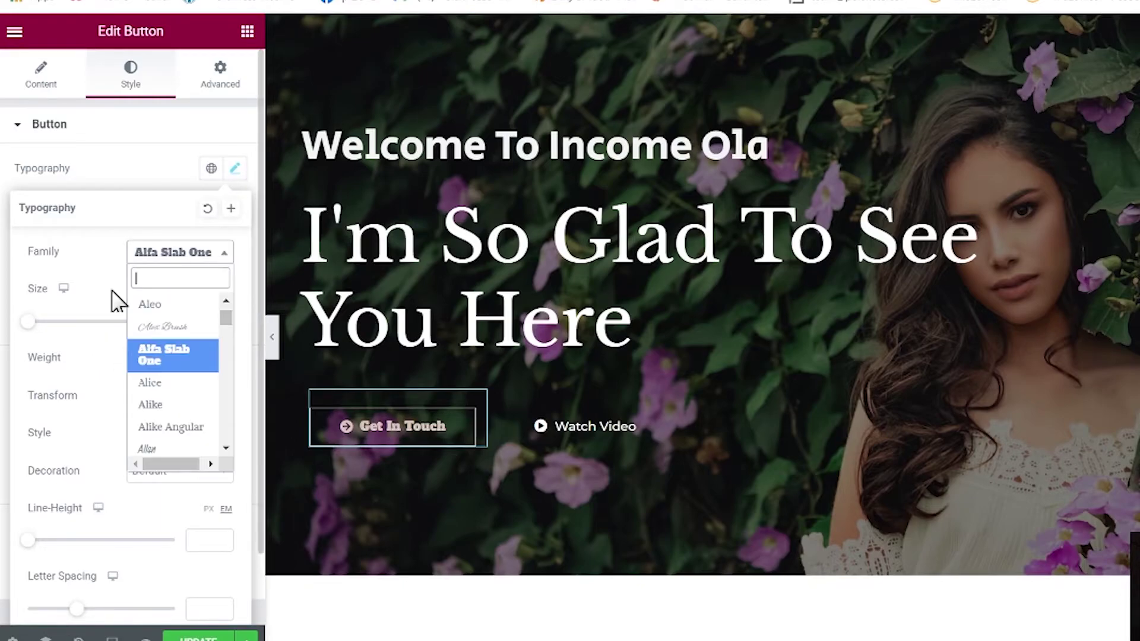
pyautogui.write('secu')
pyautogui.click(147, 321)
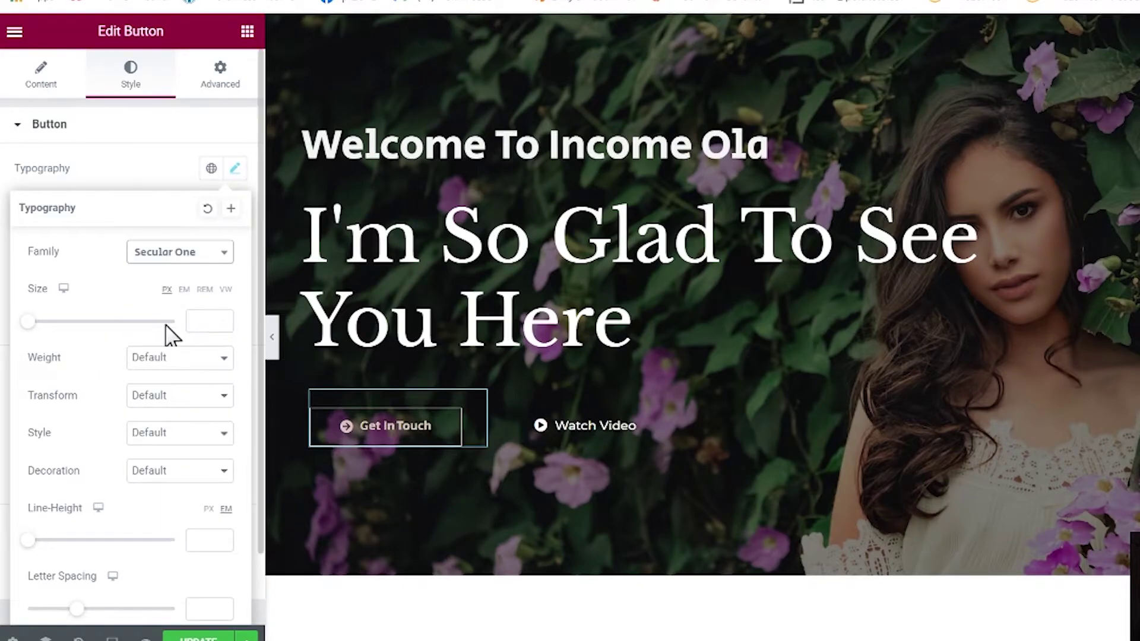
pyautogui.click(82, 216)
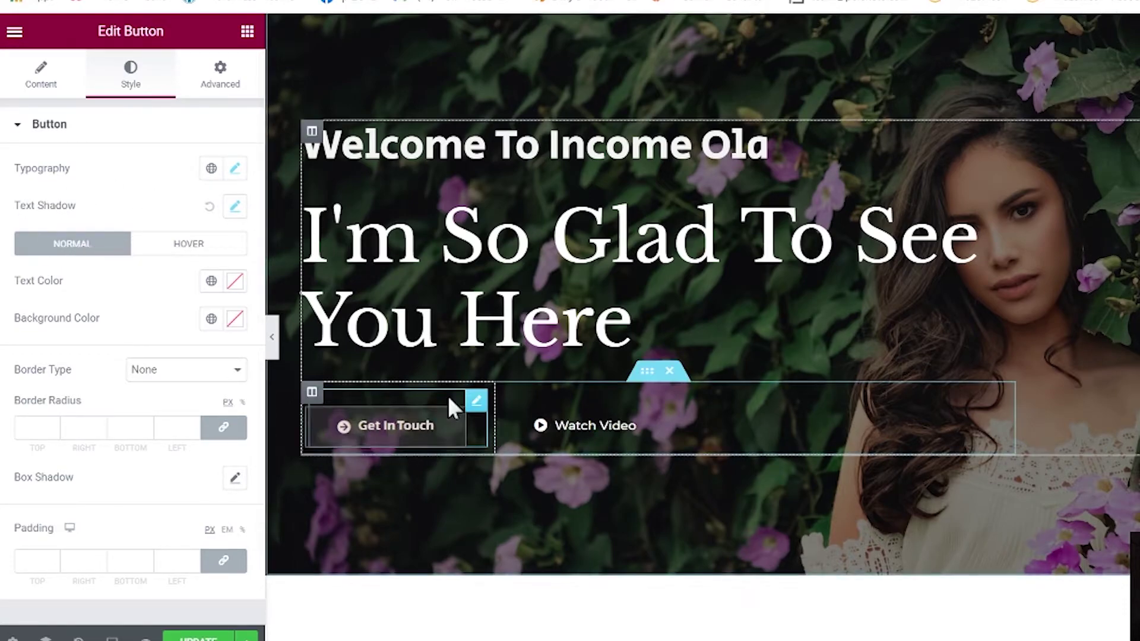
# Step: Give the button a pink #BE7575 background after trying red and dark colours
pyautogui.scroll(-2, 236, 209)
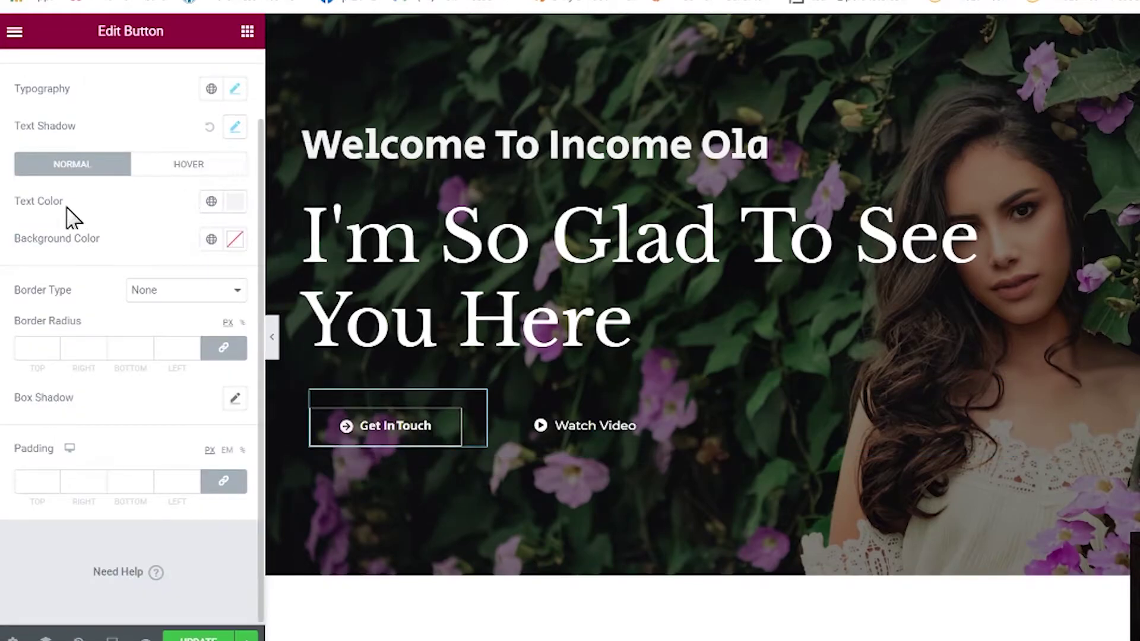
pyautogui.click(235, 239)
pyautogui.click(212, 320)
pyautogui.click(88, 420)
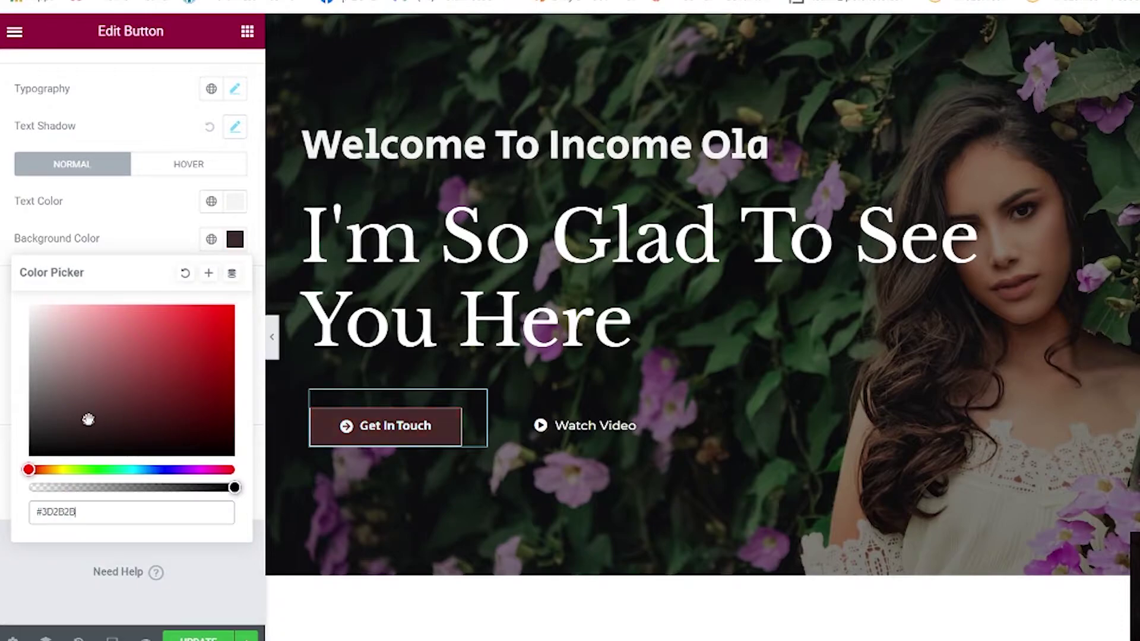
pyautogui.click(108, 343)
pyautogui.click(235, 239)
pyautogui.click(235, 239)
pyautogui.moveTo(235, 488); pyautogui.dragTo(8, 500)
pyautogui.click(8, 500)
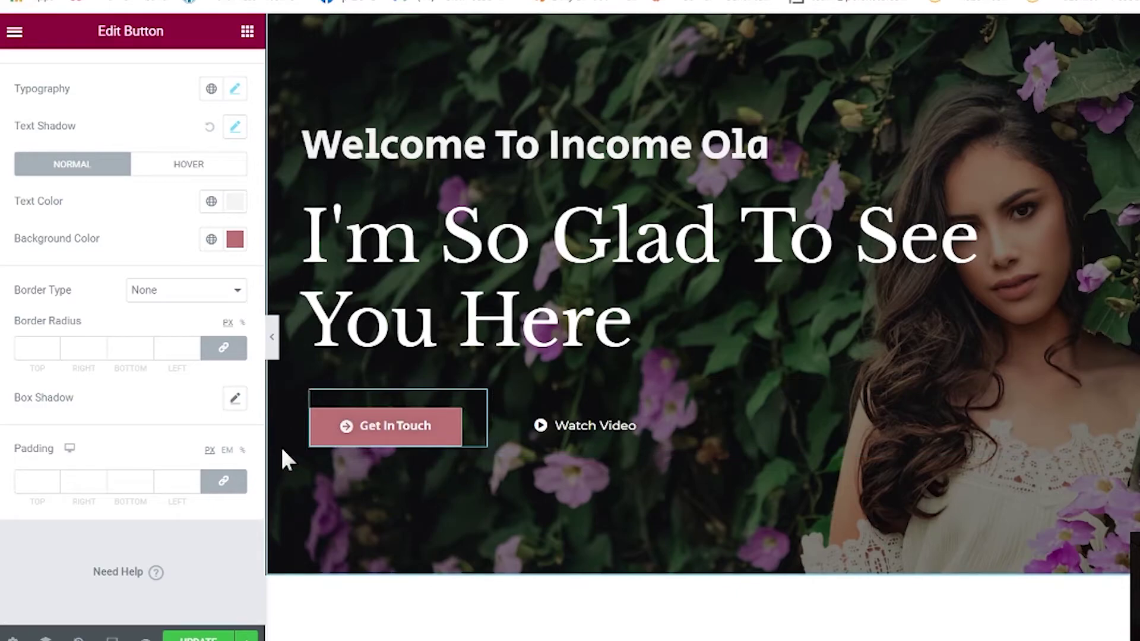
pyautogui.scroll(2, 163, 119)
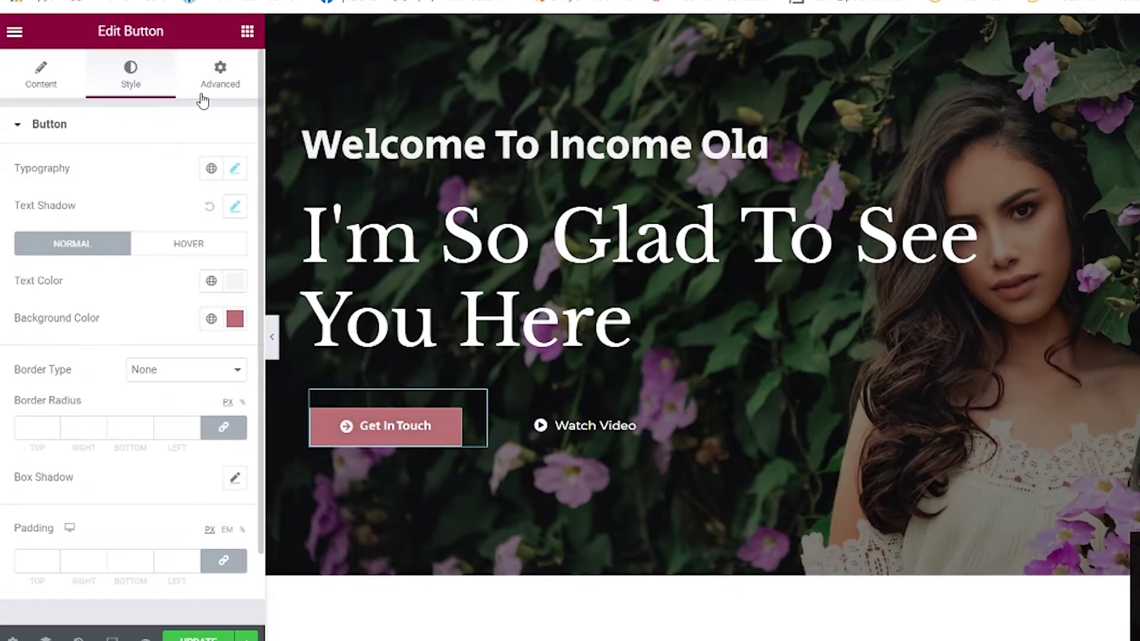
# Step: Try a Fade In entrance animation on the button, then set it back to None
pyautogui.click(226, 75)
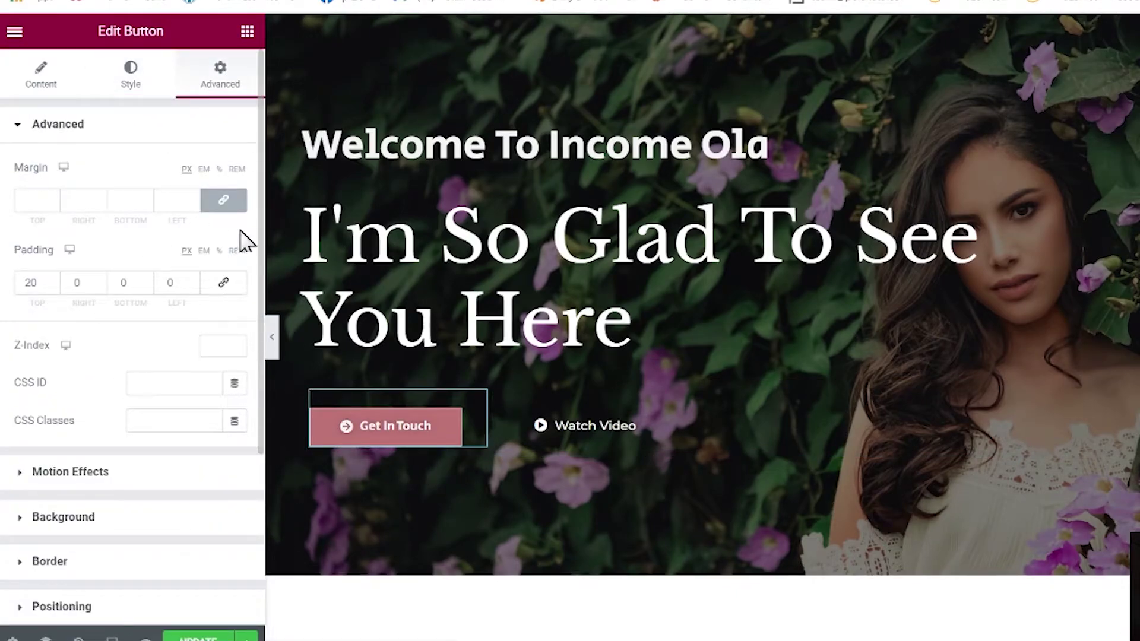
pyautogui.scroll(-4, 202, 332)
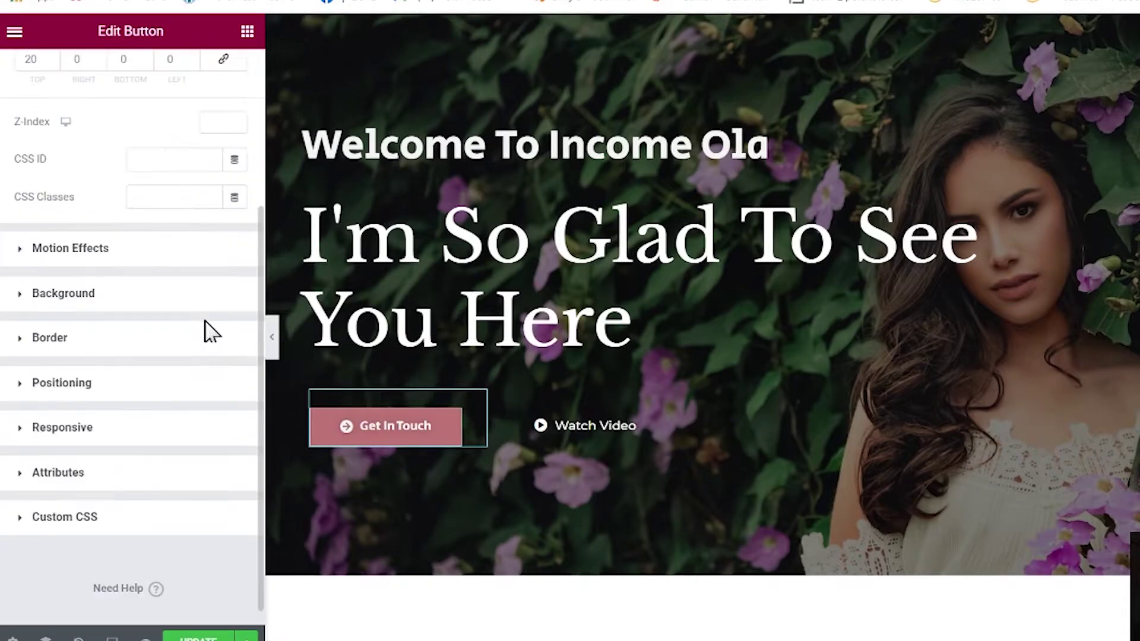
pyautogui.click(21, 249)
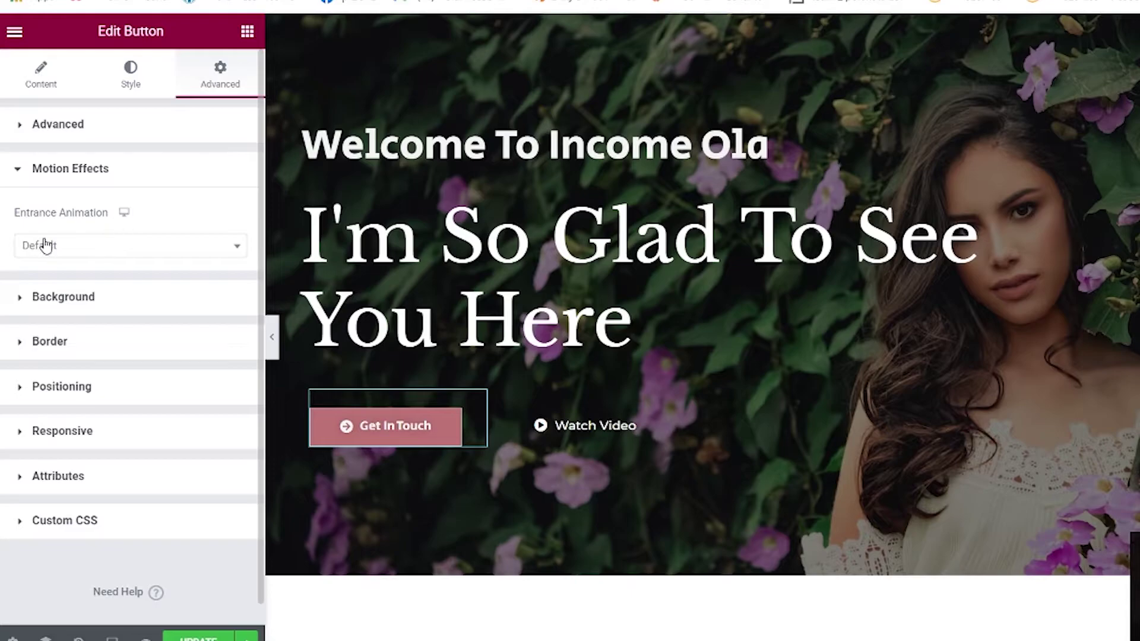
pyautogui.click(236, 254)
pyautogui.click(149, 268)
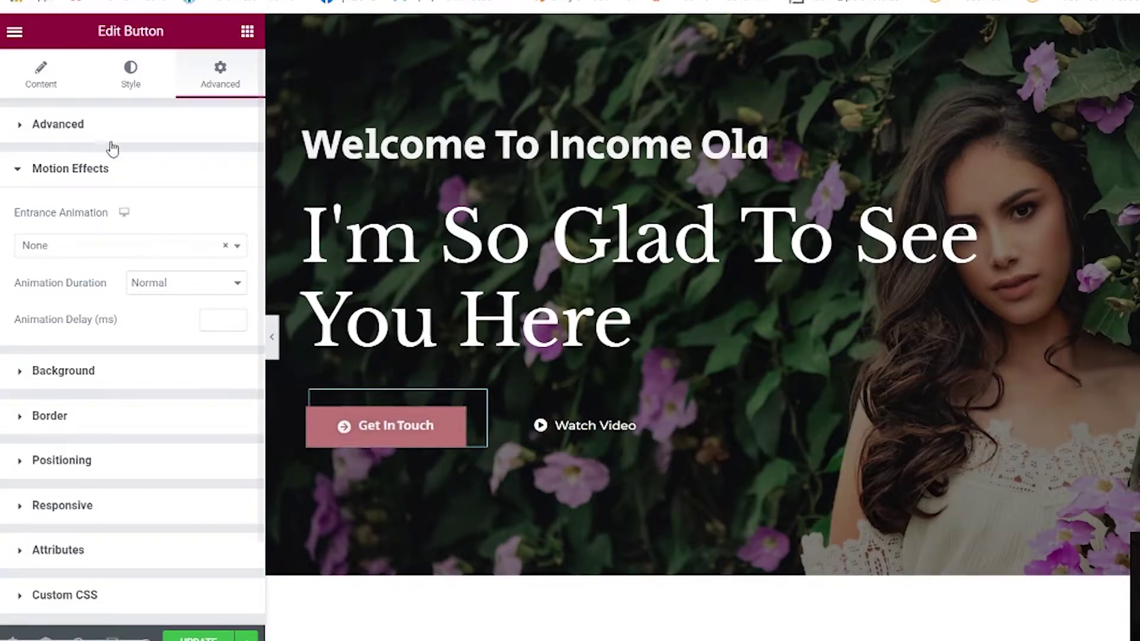
pyautogui.click(242, 250)
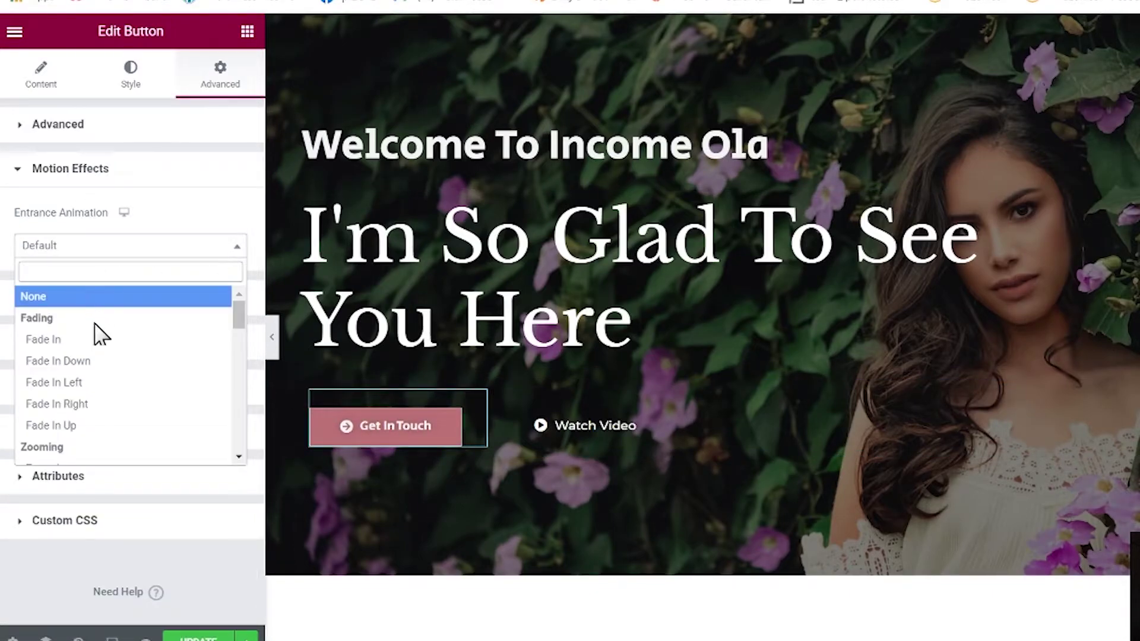
pyautogui.click(85, 348)
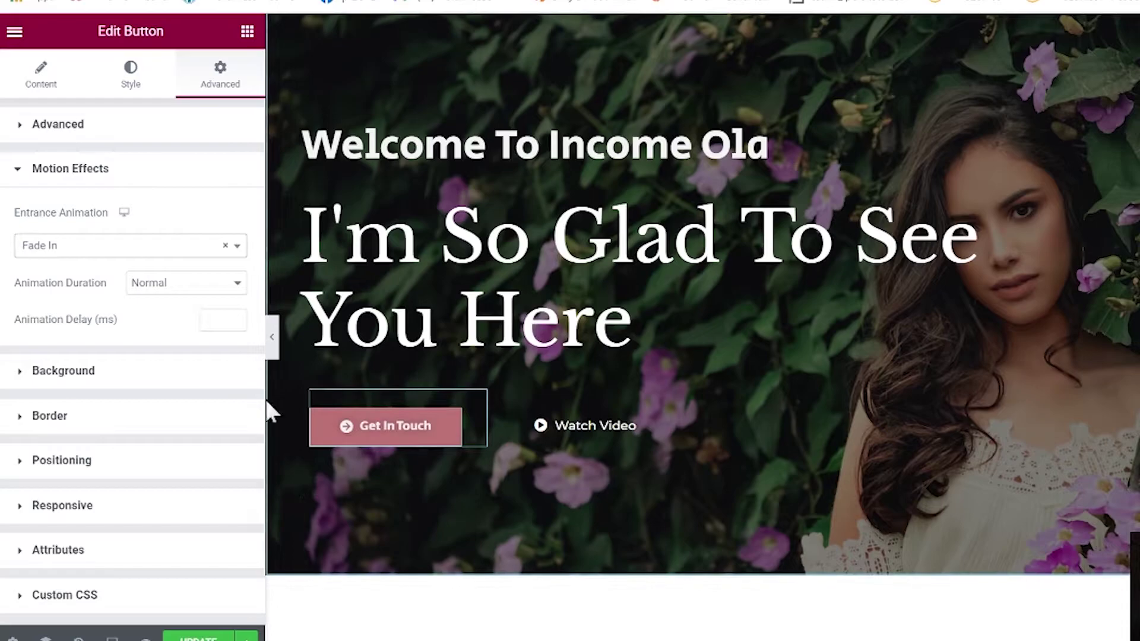
pyautogui.click(226, 249)
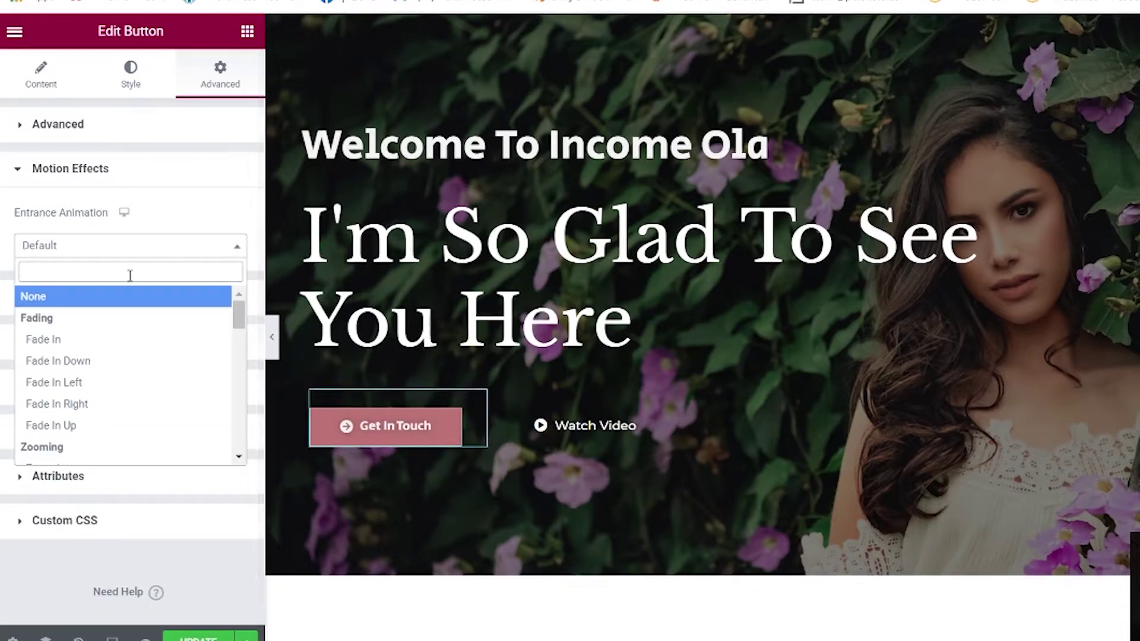
pyautogui.click(54, 301)
pyautogui.click(230, 178)
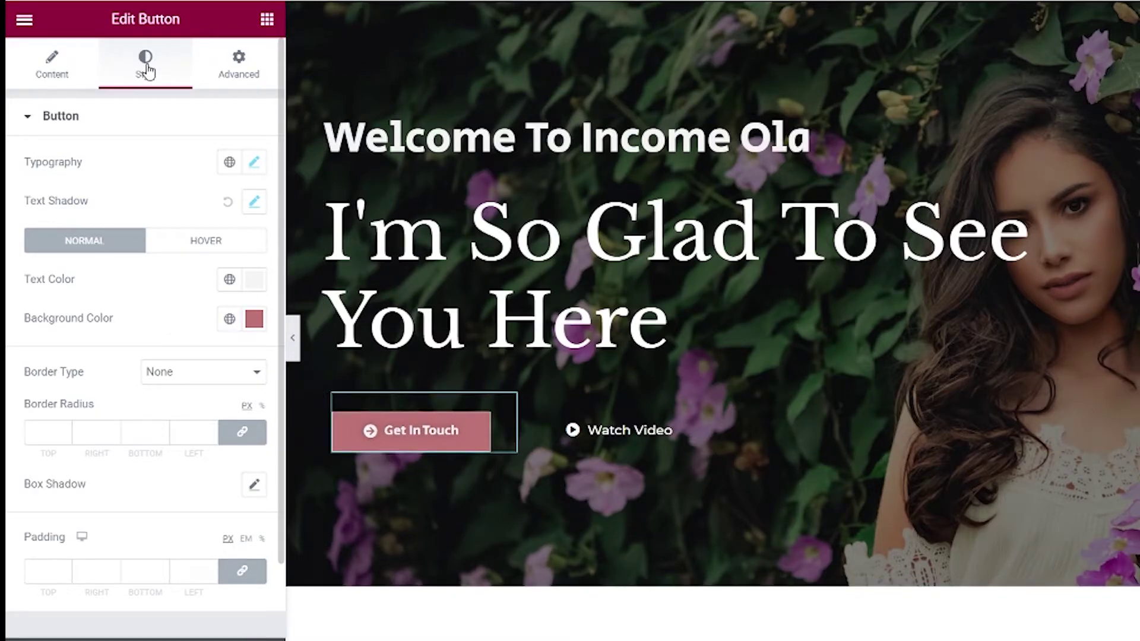
# Step: Set the Get In Touch button's hover text color to light pink #EFE9E9
pyautogui.click(211, 248)
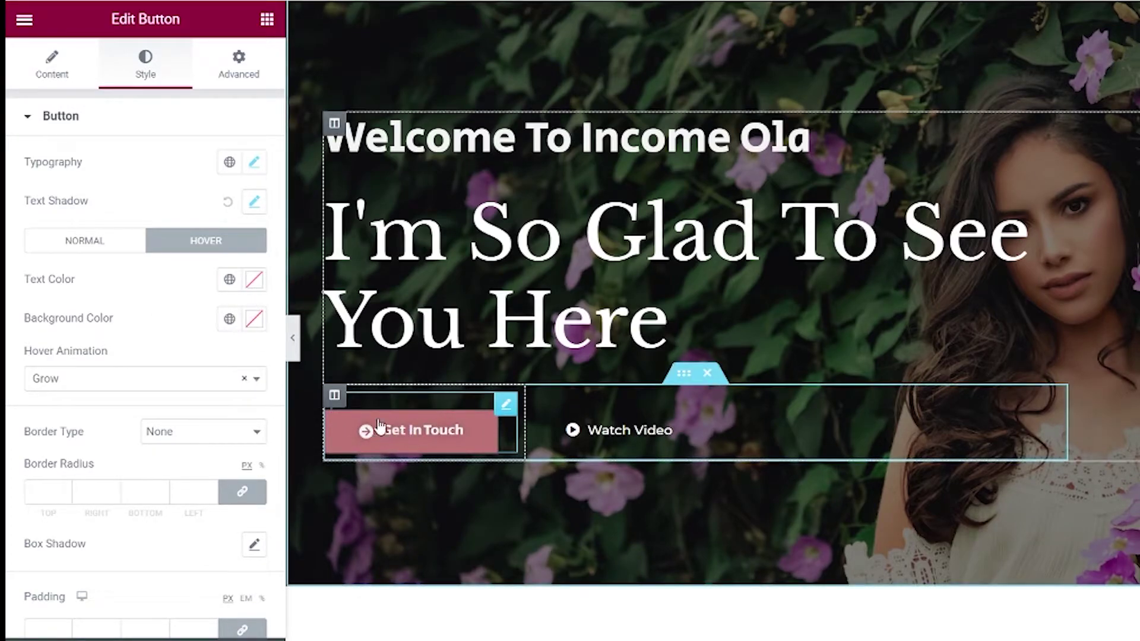
pyautogui.click(255, 285)
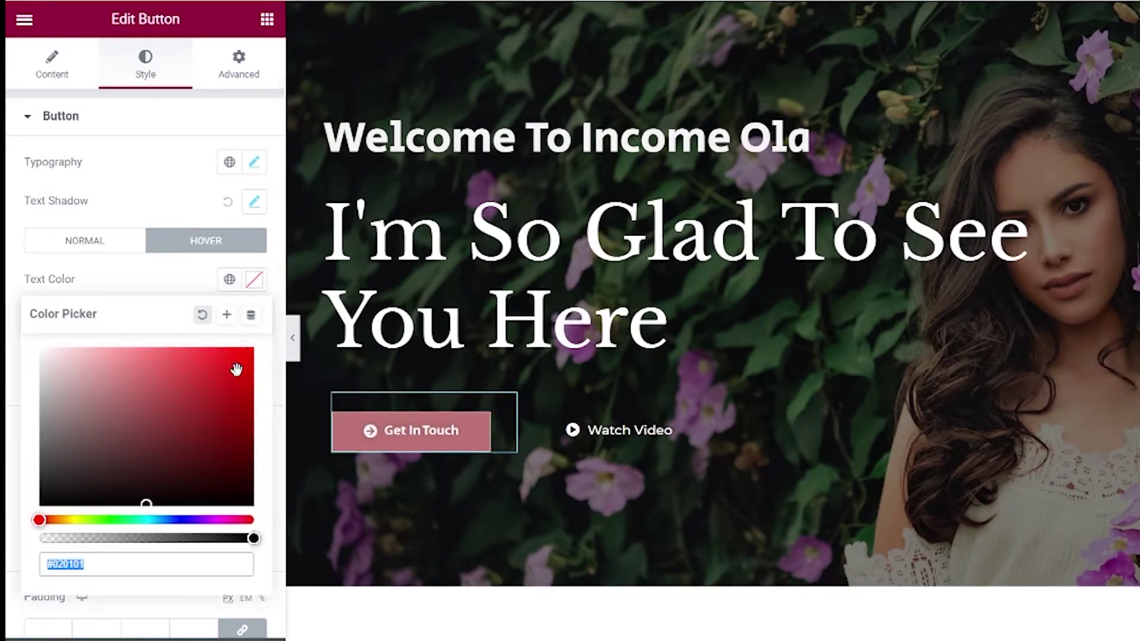
pyautogui.click(237, 370)
pyautogui.click(45, 357)
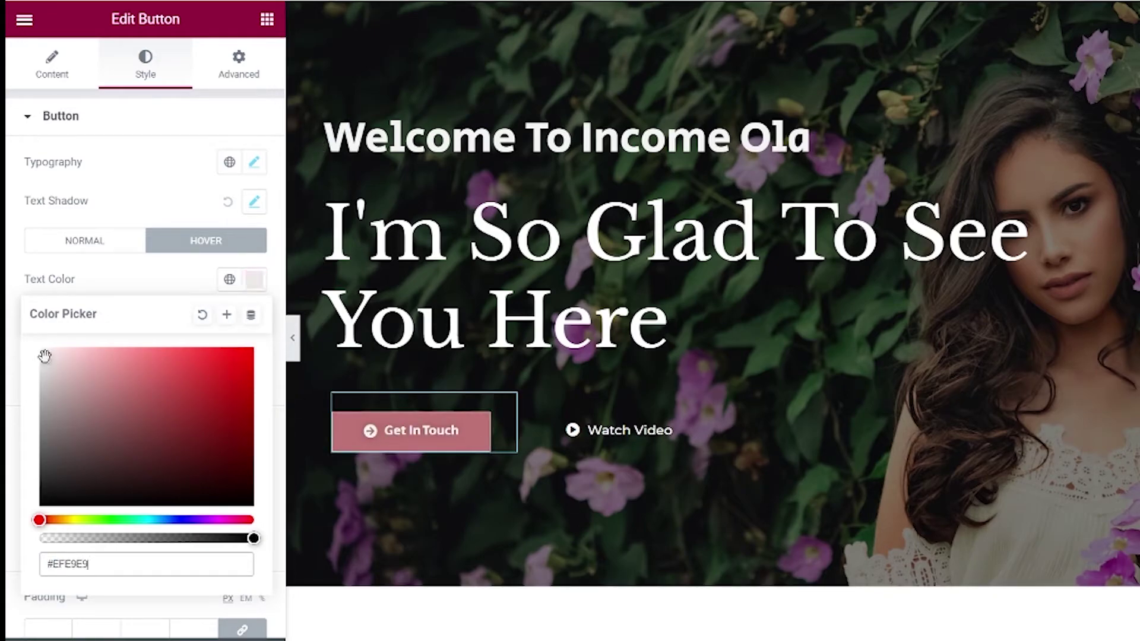
pyautogui.click(251, 282)
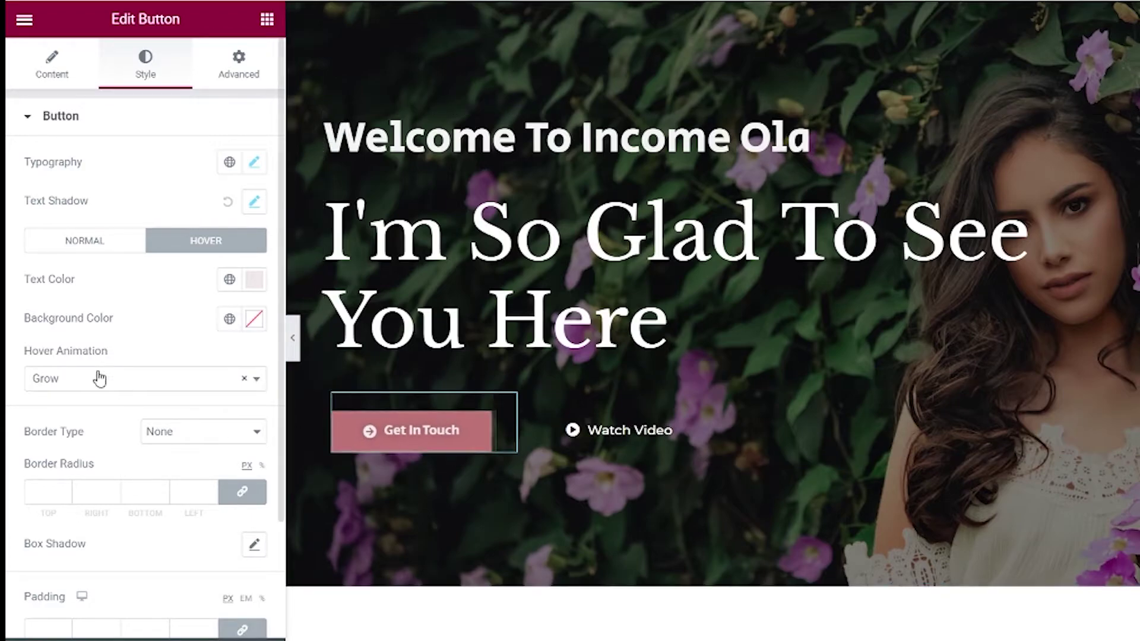
# Step: Change the button's hover background color to pale pink #E7D9D9
pyautogui.click(254, 319)
pyautogui.click(209, 414)
pyautogui.moveTo(207, 414); pyautogui.dragTo(52, 402)
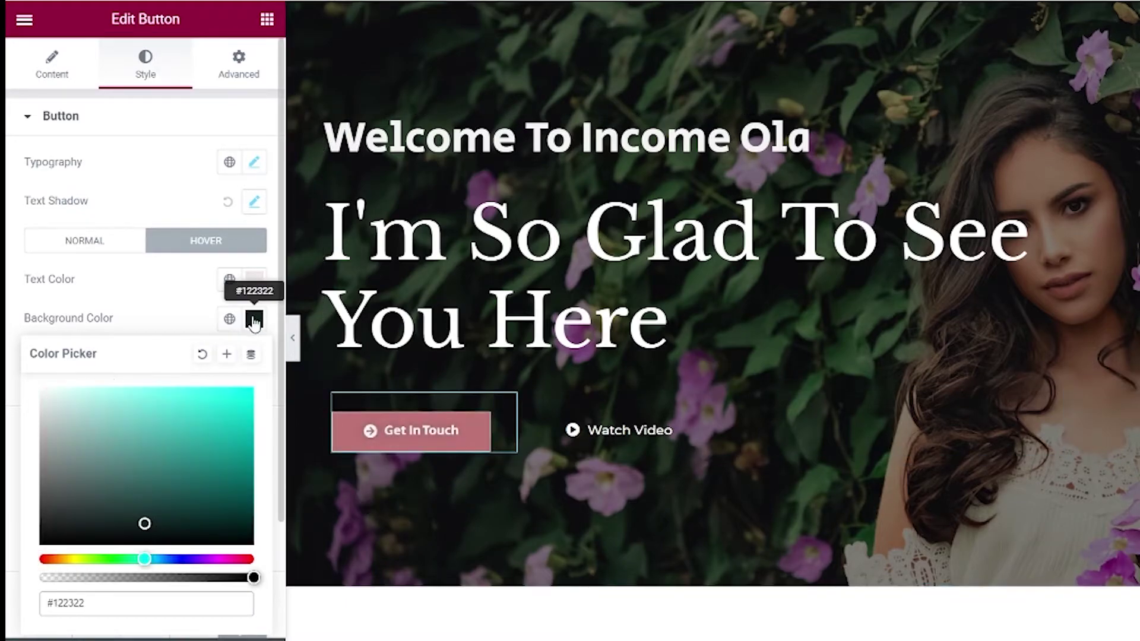
pyautogui.click(255, 321)
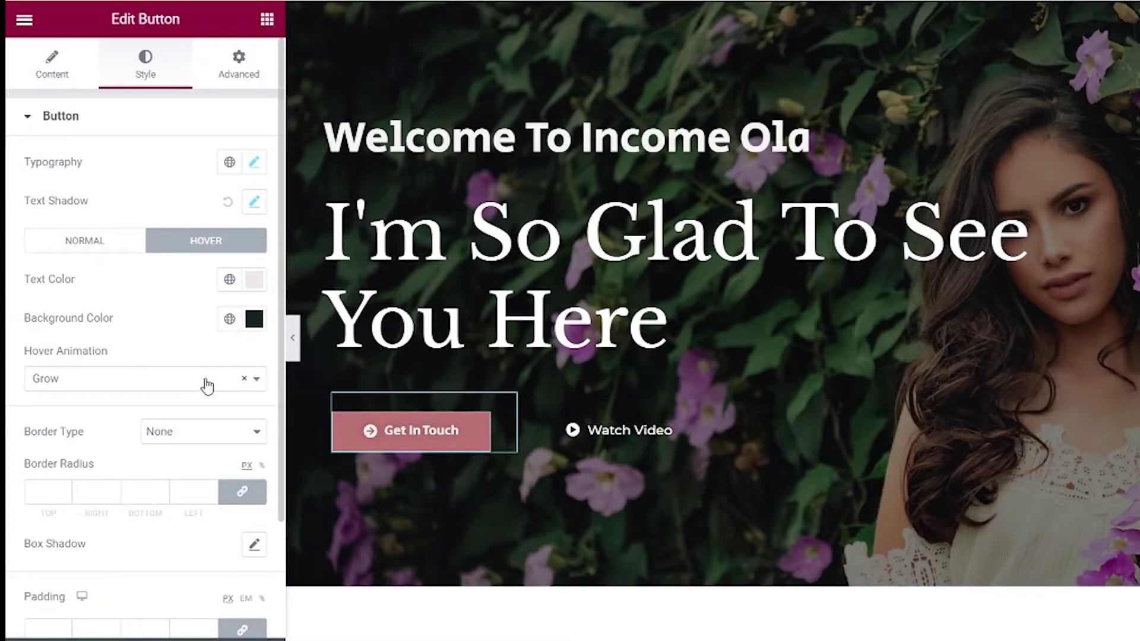
# Step: Try the Shrink and Pulse hover animations, then pick another hover animation for the button
pyautogui.click(246, 383)
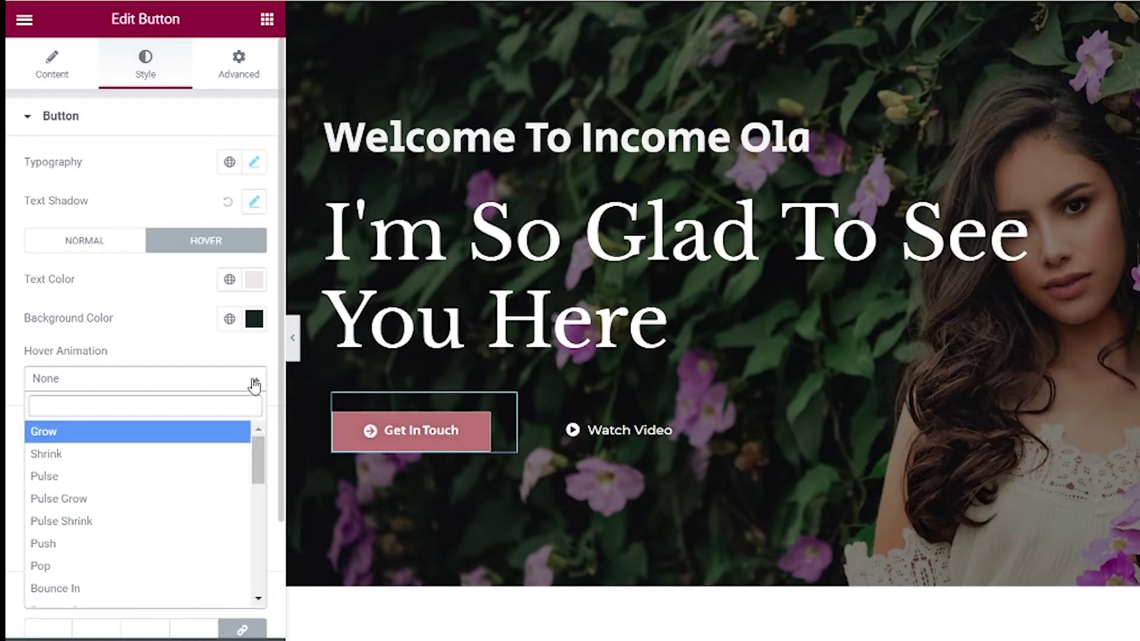
pyautogui.click(135, 455)
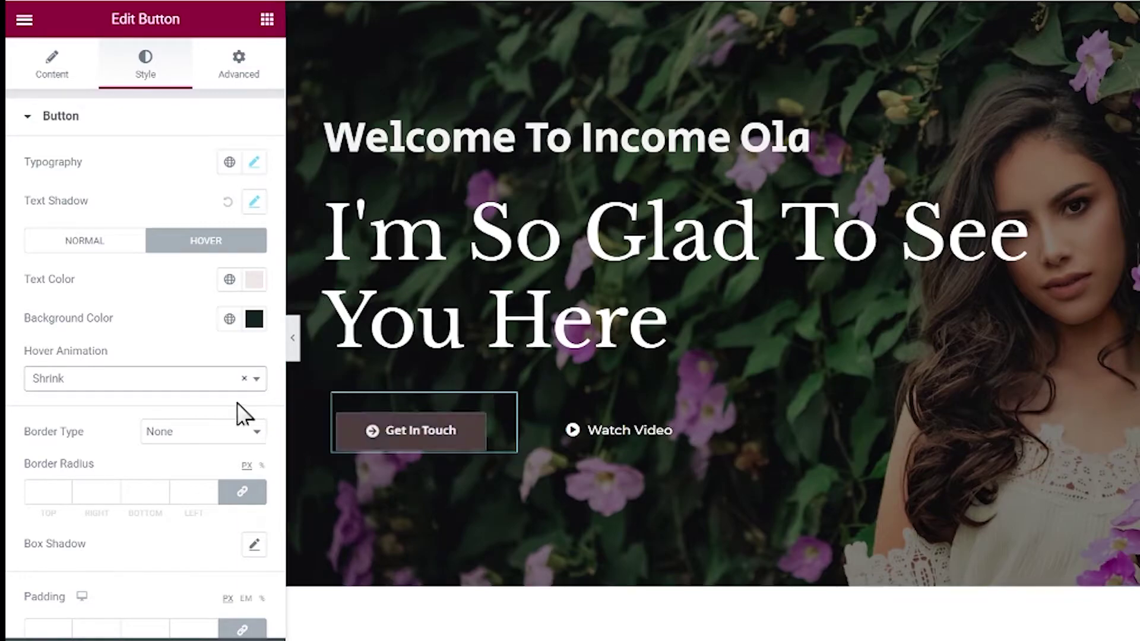
pyautogui.click(251, 383)
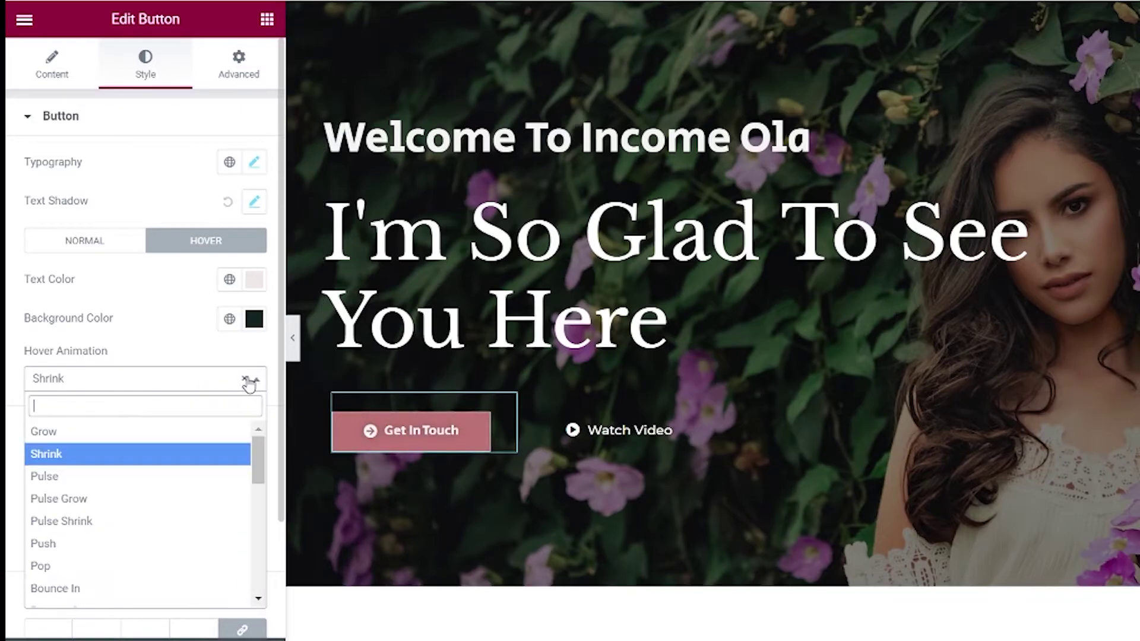
pyautogui.click(168, 482)
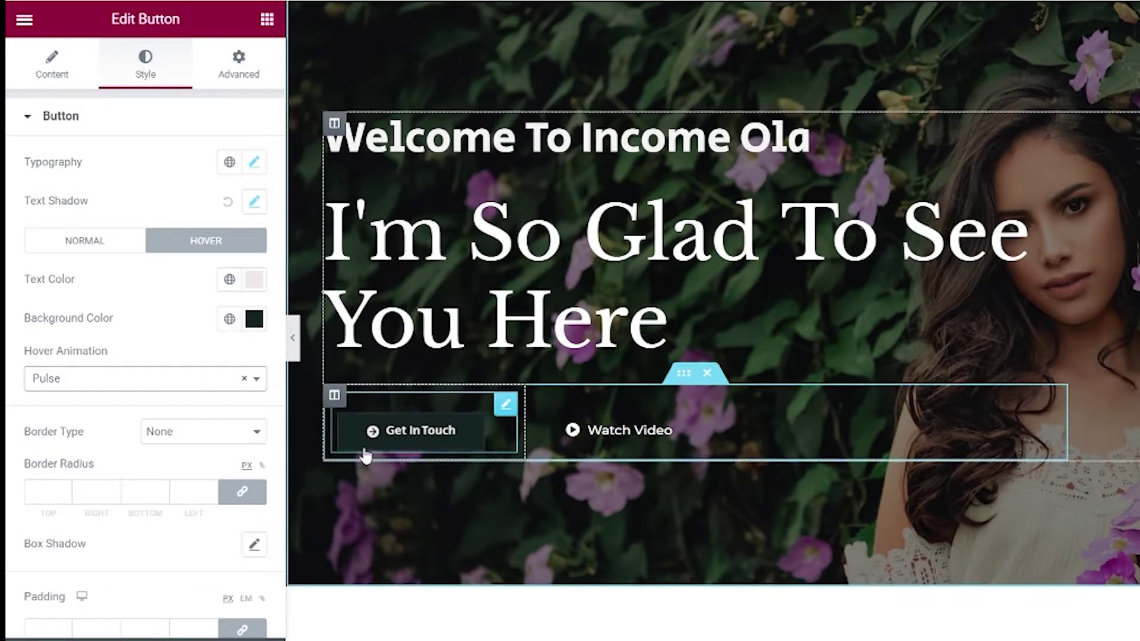
pyautogui.click(137, 379)
pyautogui.scroll(-3, 115, 466)
pyautogui.click(122, 448)
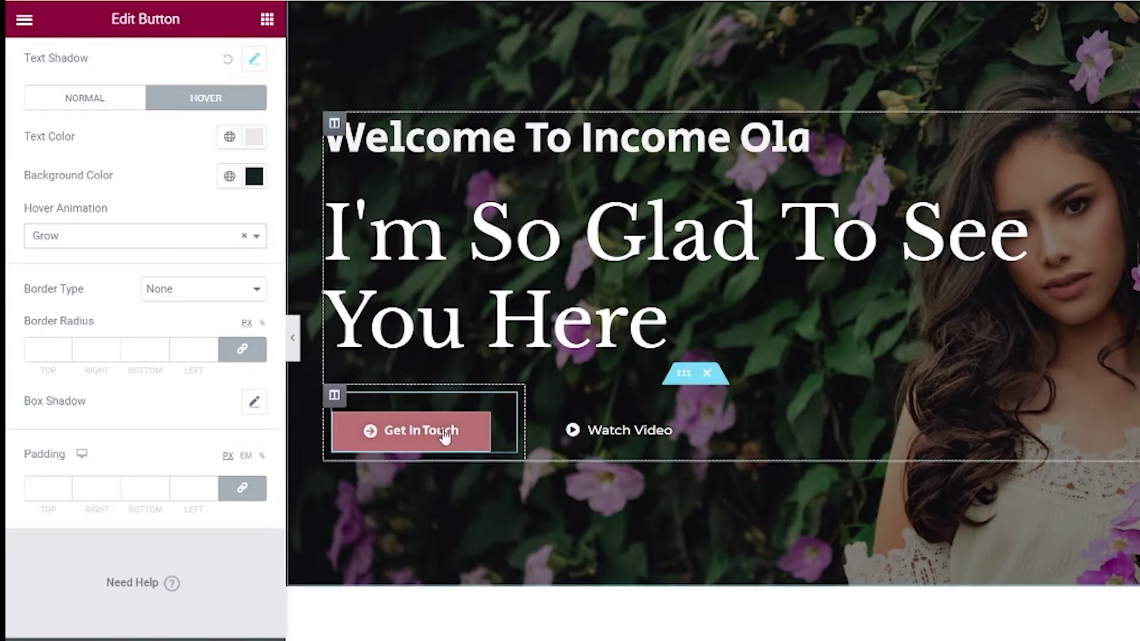
# Step: Change the button's hover background from teal to a muted rose shade
pyautogui.click(255, 175)
pyautogui.click(215, 281)
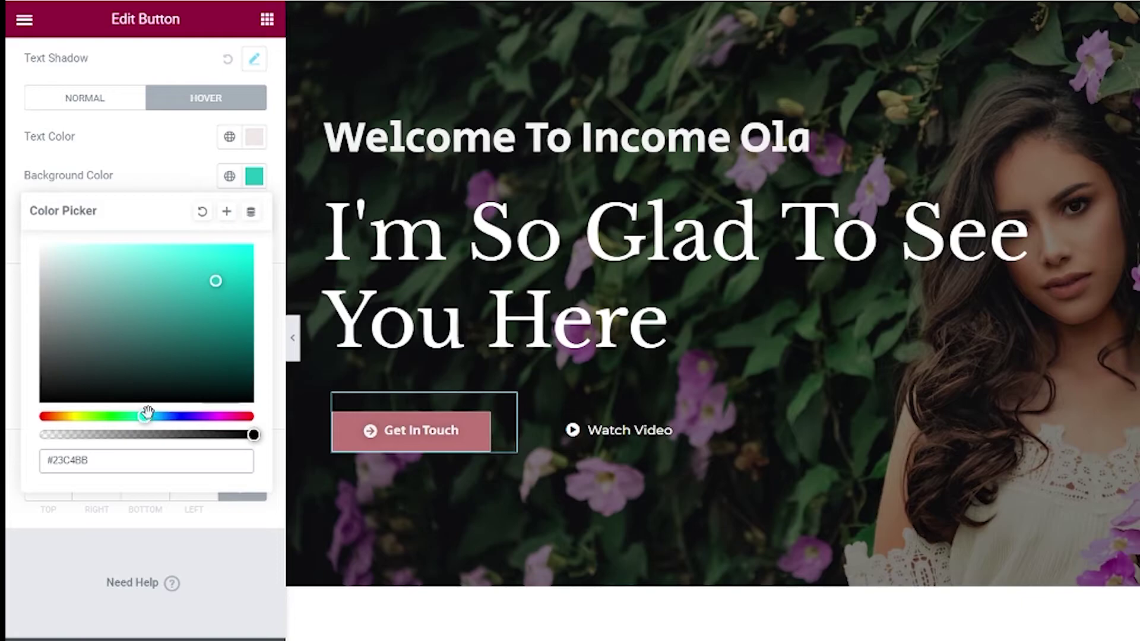
pyautogui.moveTo(147, 413); pyautogui.dragTo(238, 418)
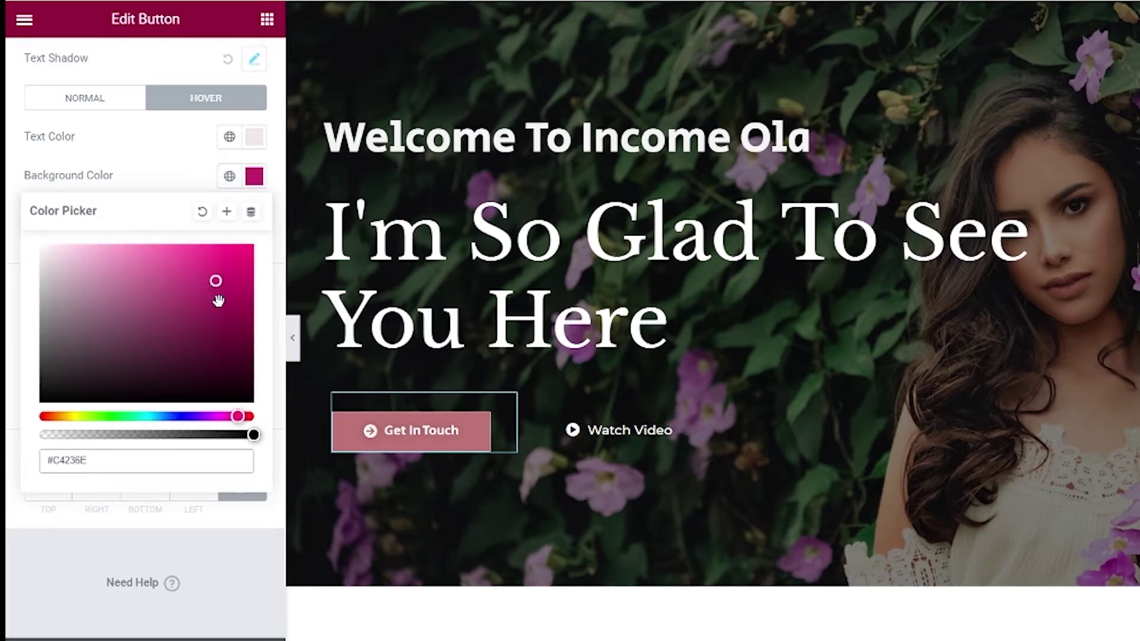
pyautogui.moveTo(215, 282); pyautogui.dragTo(134, 265)
pyautogui.click(152, 33)
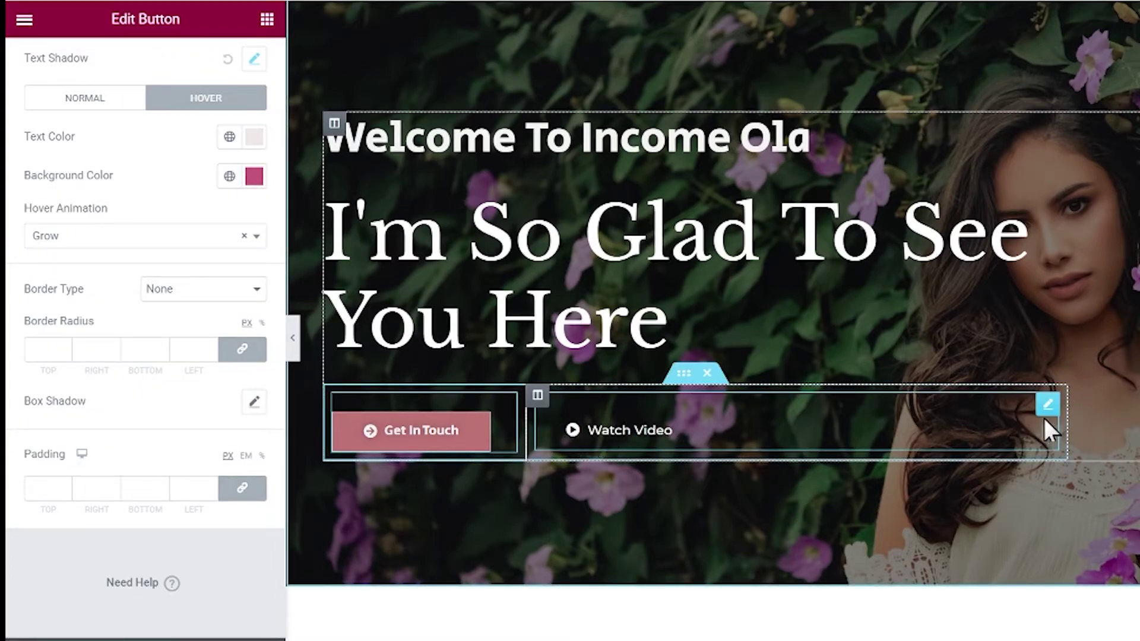
# Step: Replace the 'Great Style For Everyone' heading text with 'Great Youtube Coaching For Everyone'
pyautogui.click(1003, 404)
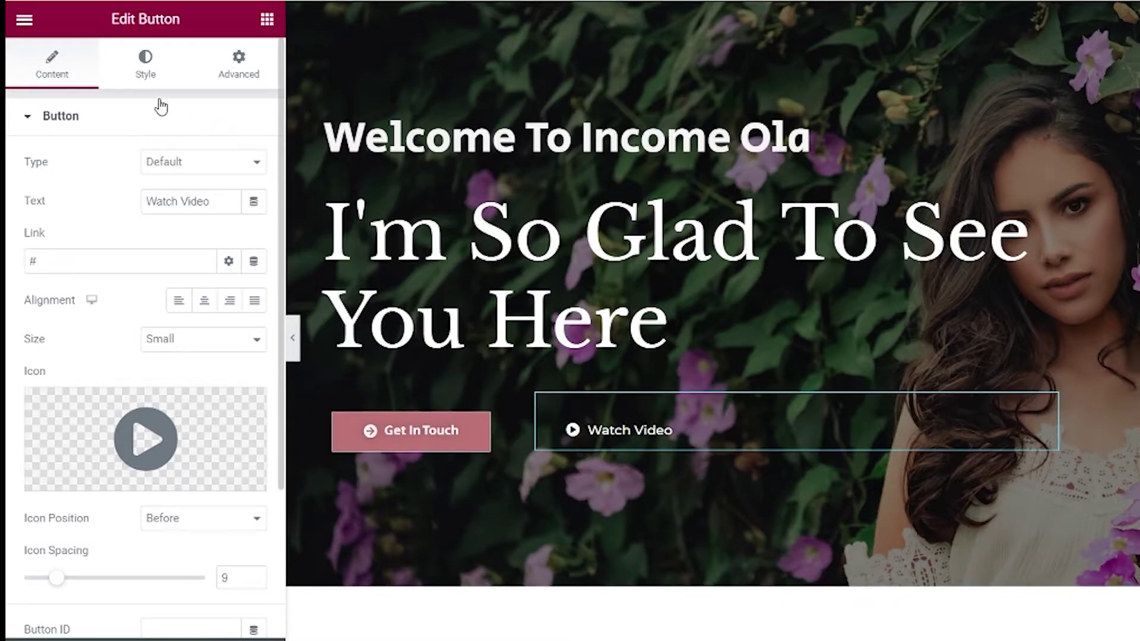
pyautogui.scroll(-5, 713, 297)
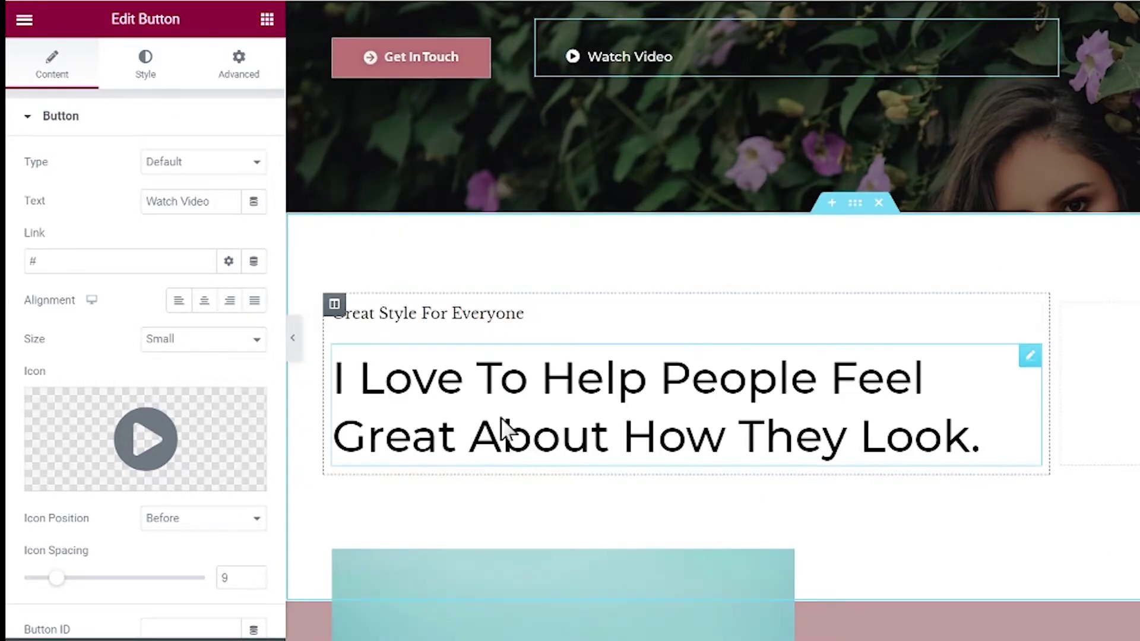
pyautogui.click(495, 315)
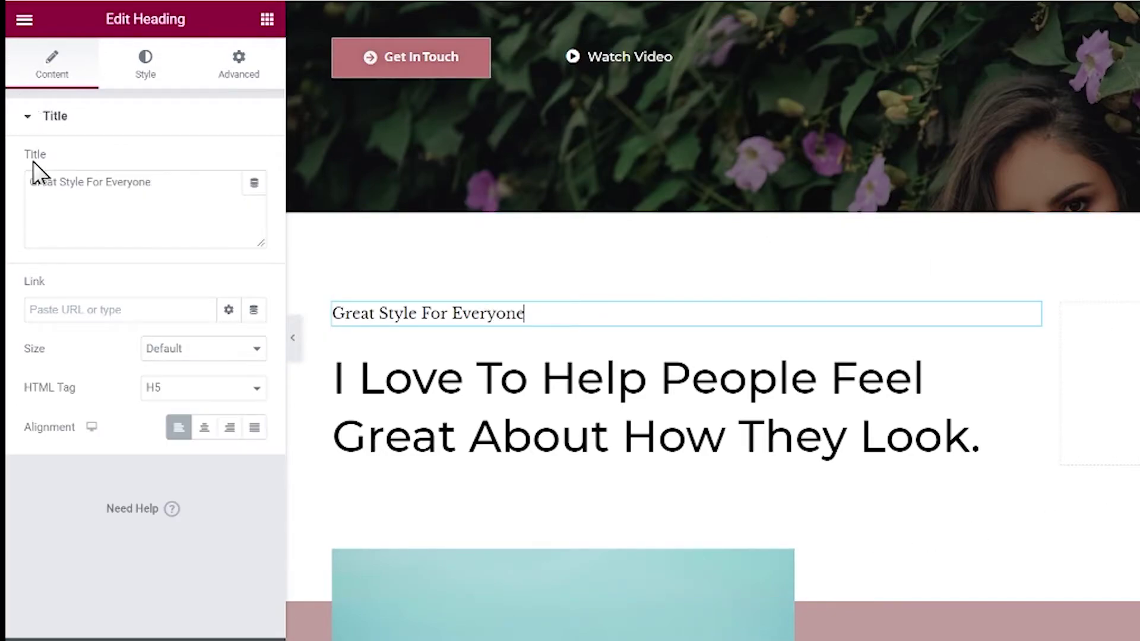
pyautogui.moveTo(159, 185); pyautogui.dragTo(12, 204)
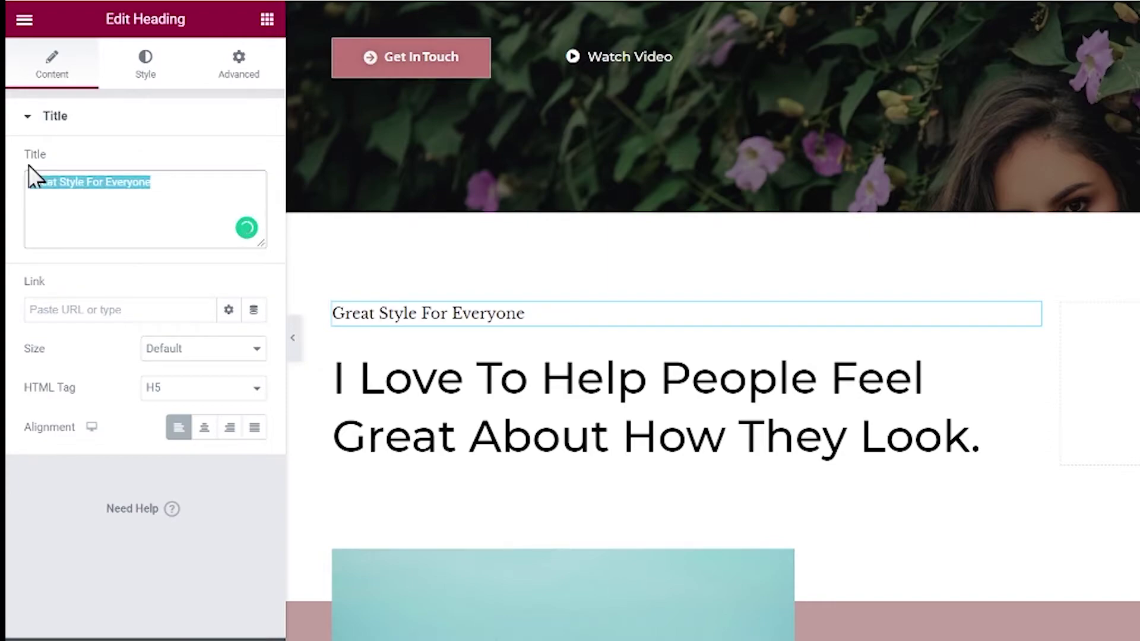
pyautogui.write('Great Youtube Coachu')
pyautogui.press('BackSpace')
pyautogui.write('ing')
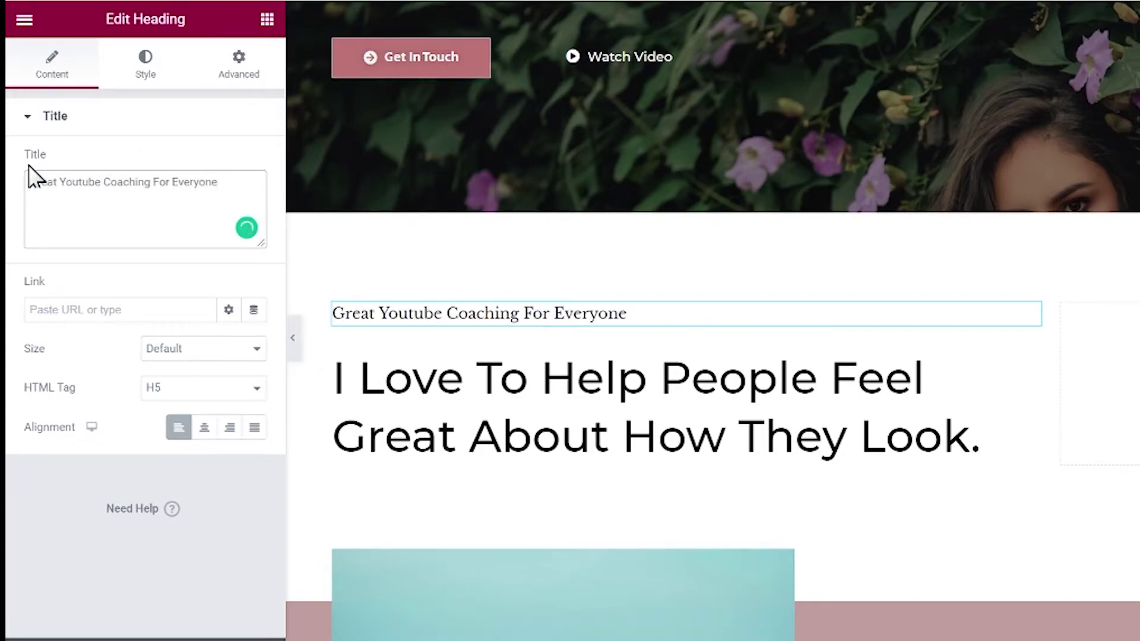
pyautogui.click(1048, 313)
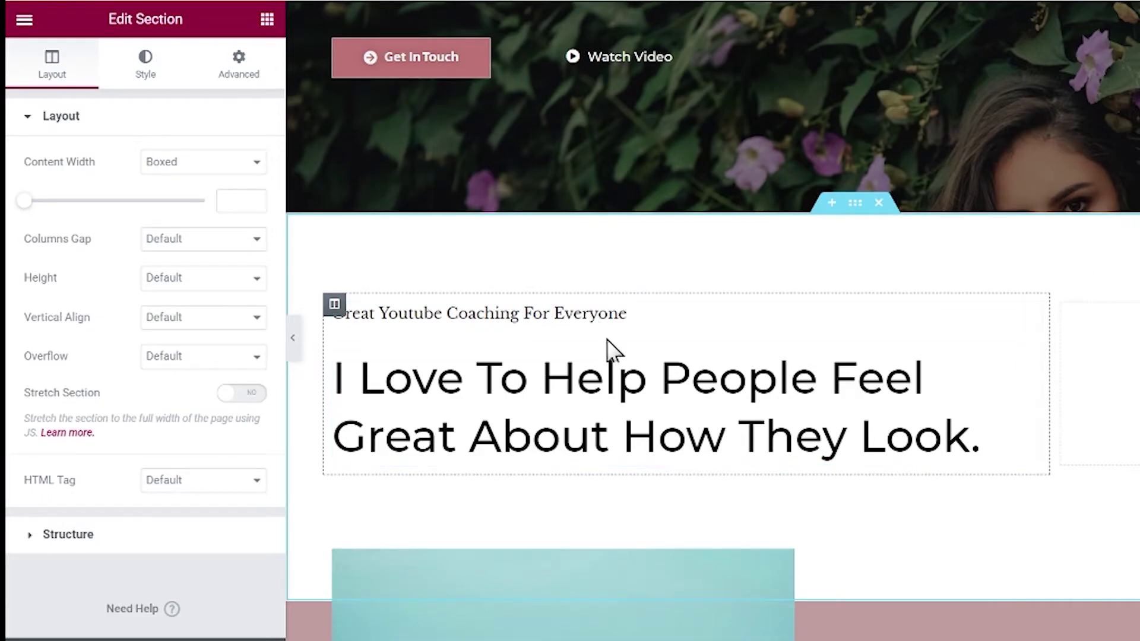
pyautogui.scroll(8, 1010, 359)
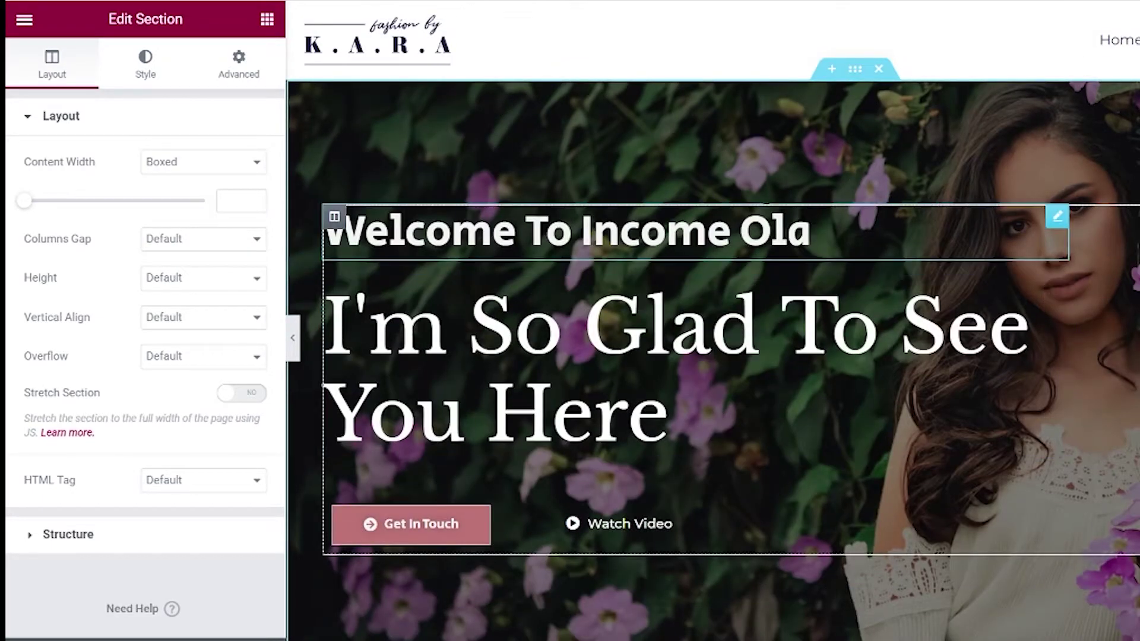
# Step: Choose a new image for the hero section's Style > Background image
pyautogui.click(855, 68)
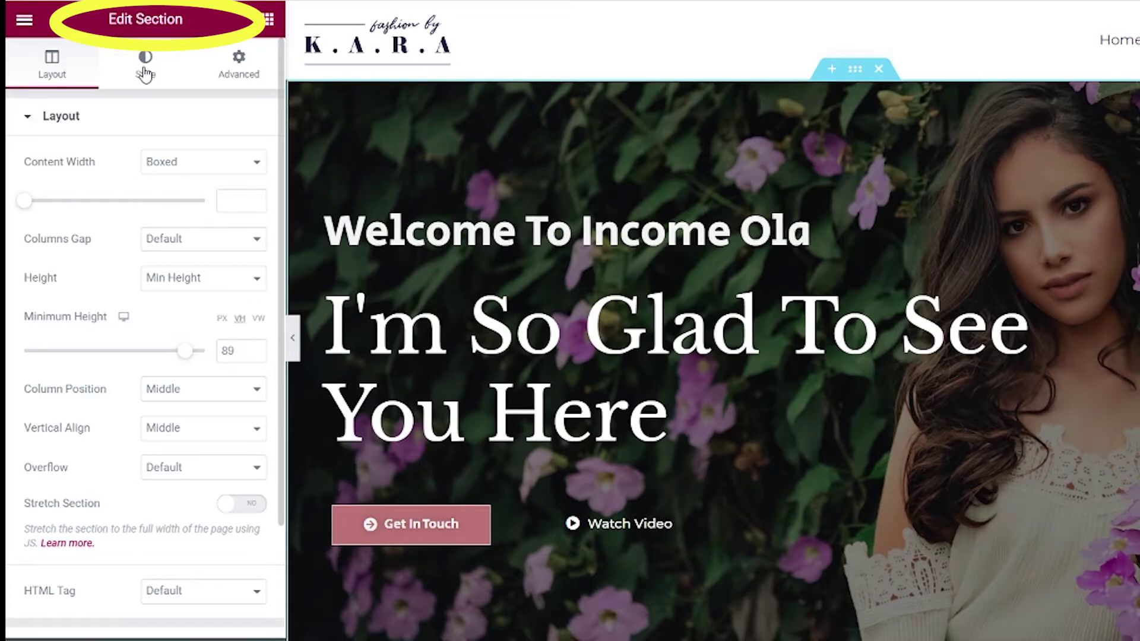
pyautogui.click(146, 70)
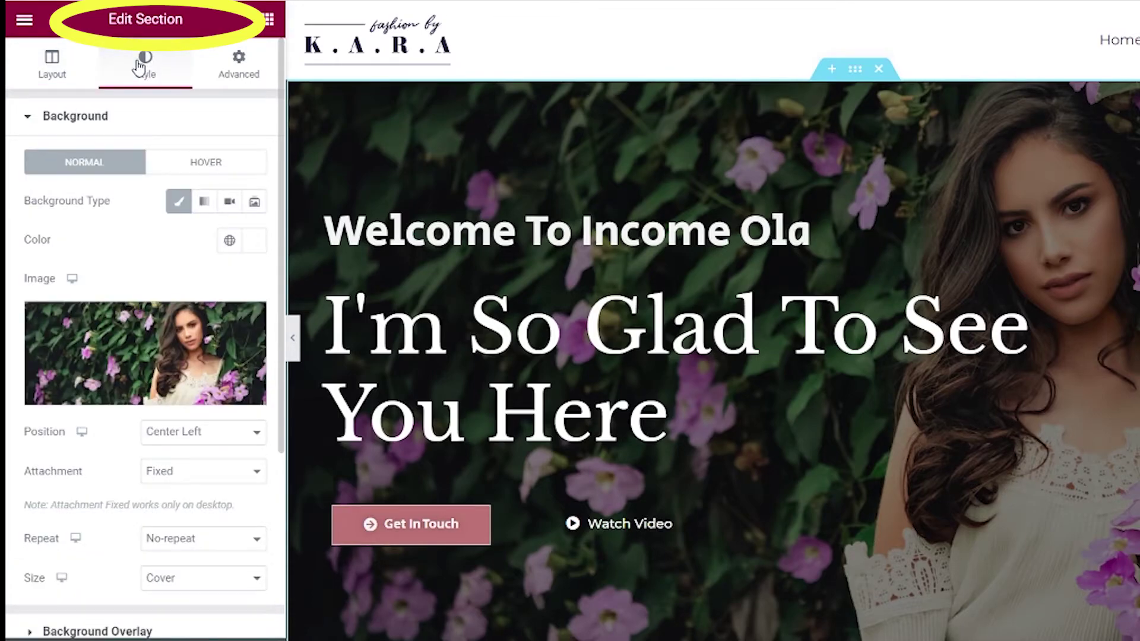
pyautogui.moveTo(165, 358)
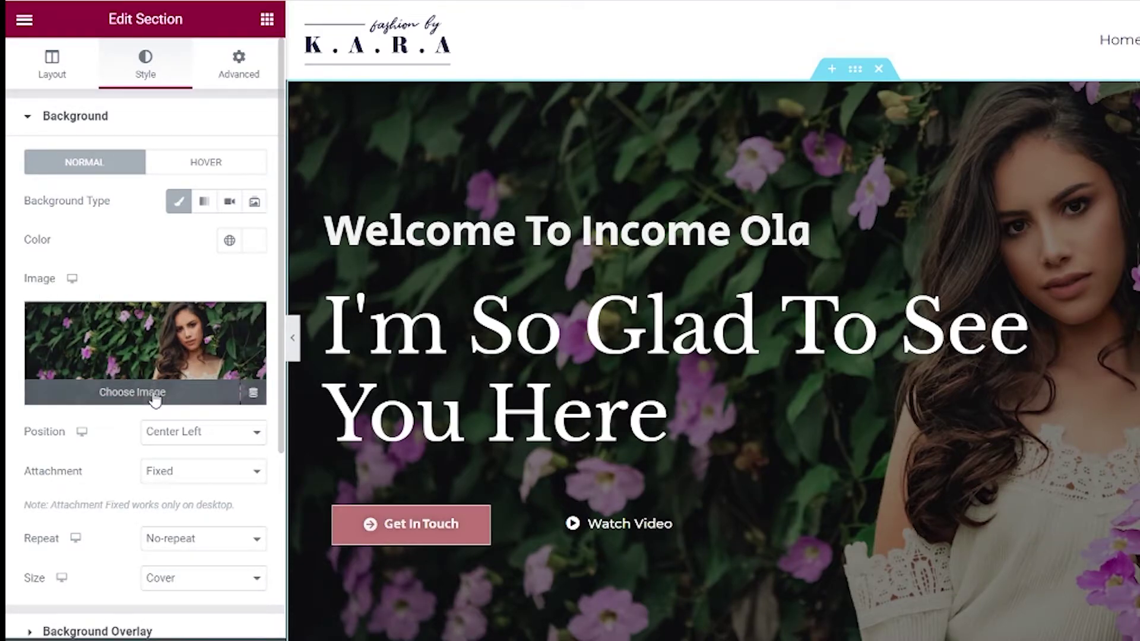
pyautogui.click(155, 397)
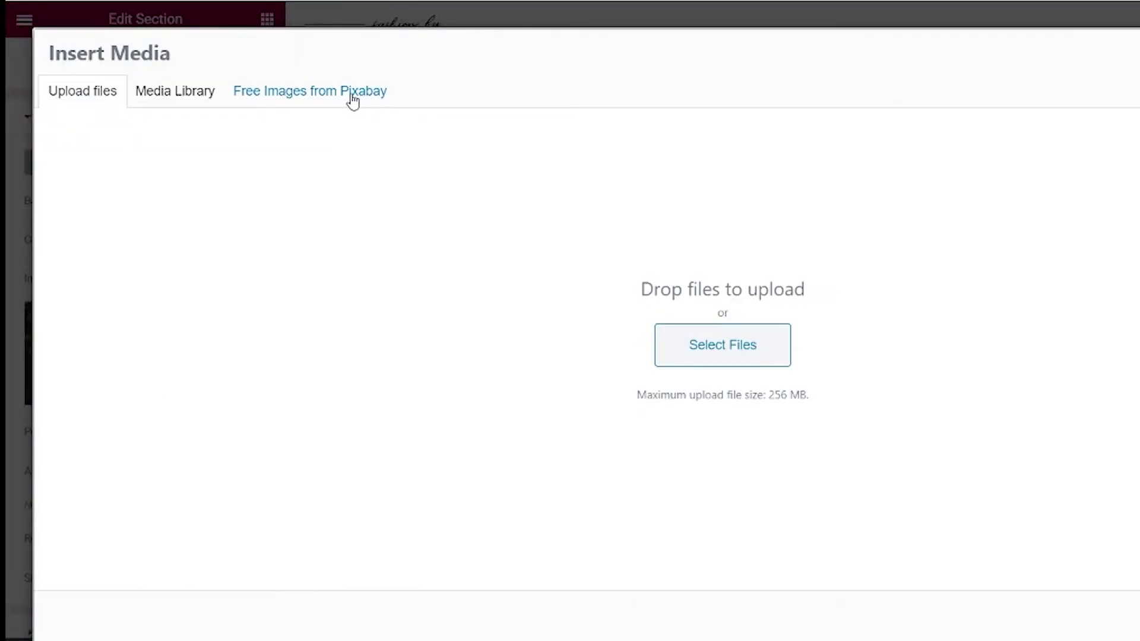
pyautogui.click(333, 96)
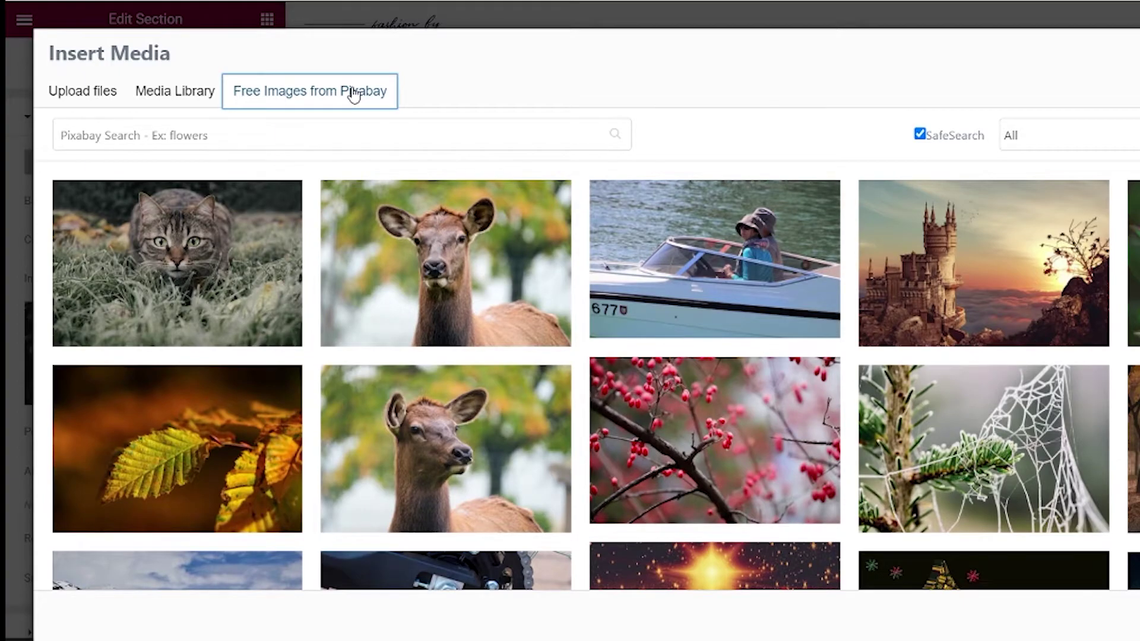
pyautogui.click(166, 99)
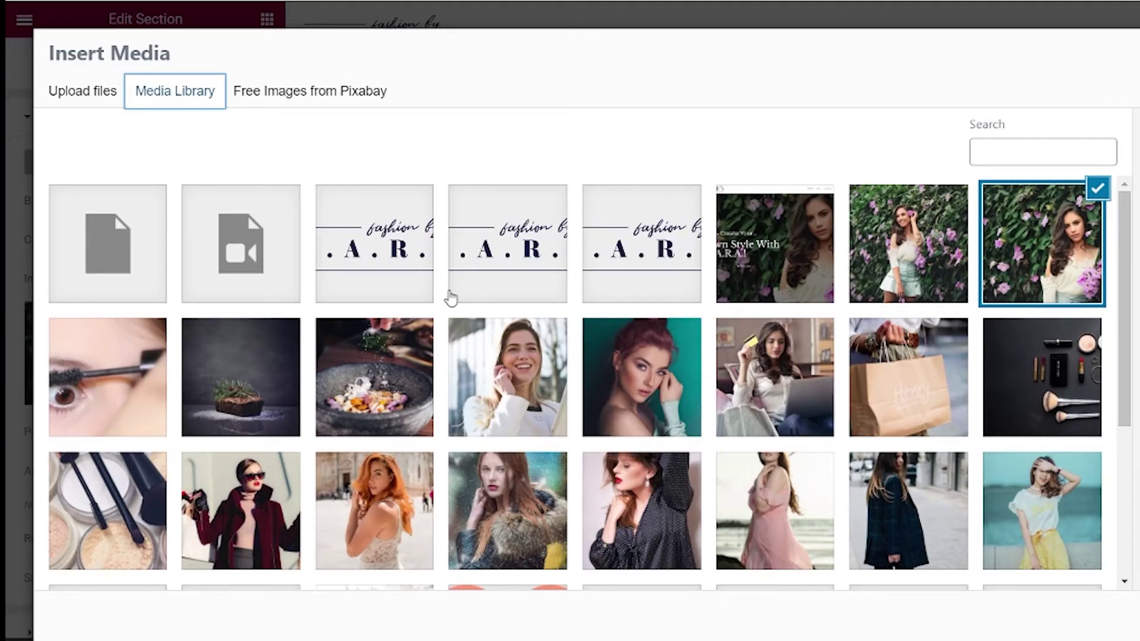
pyautogui.click(84, 95)
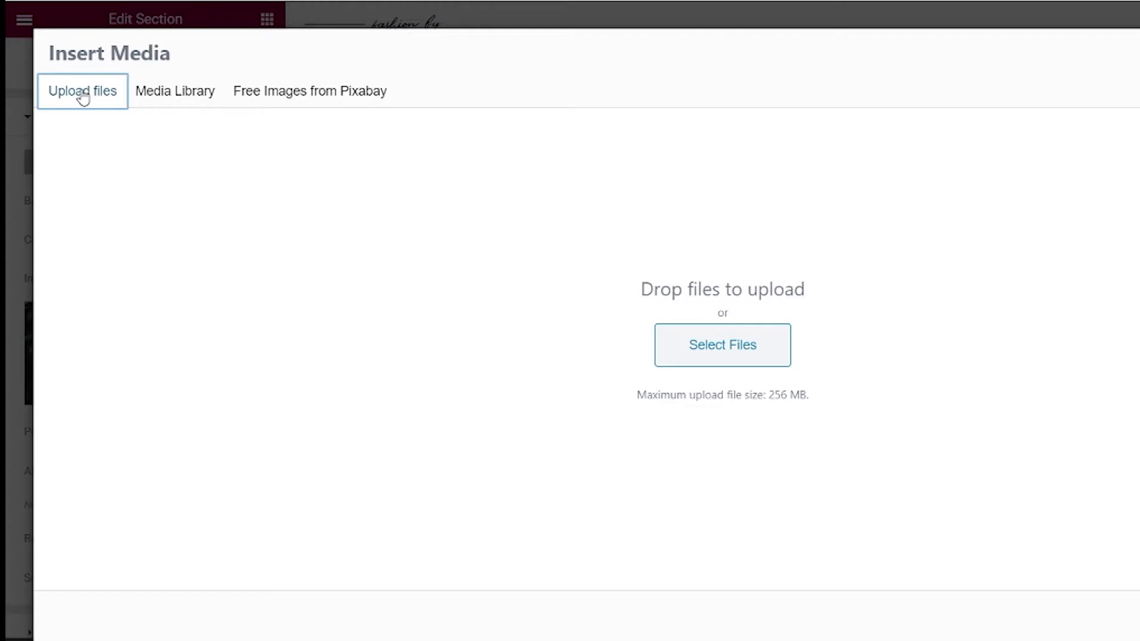
# Step: Make a Medium (1366 × 768) copy of A7R00994 from Pictures > 2020-09 and upload it
pyautogui.click(695, 351)
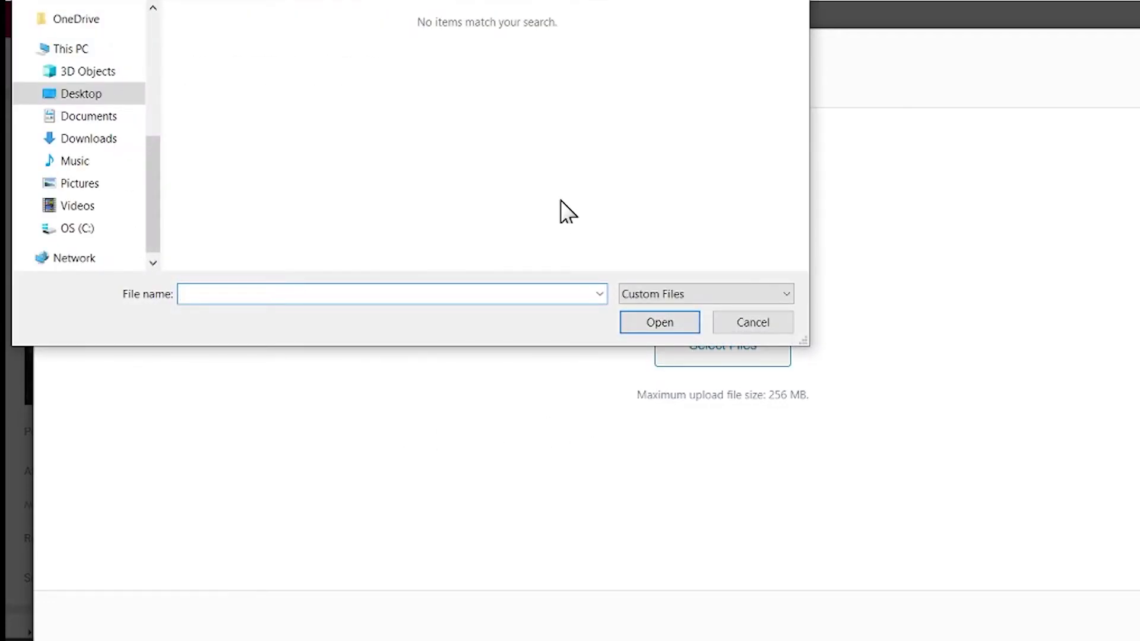
pyautogui.click(94, 184)
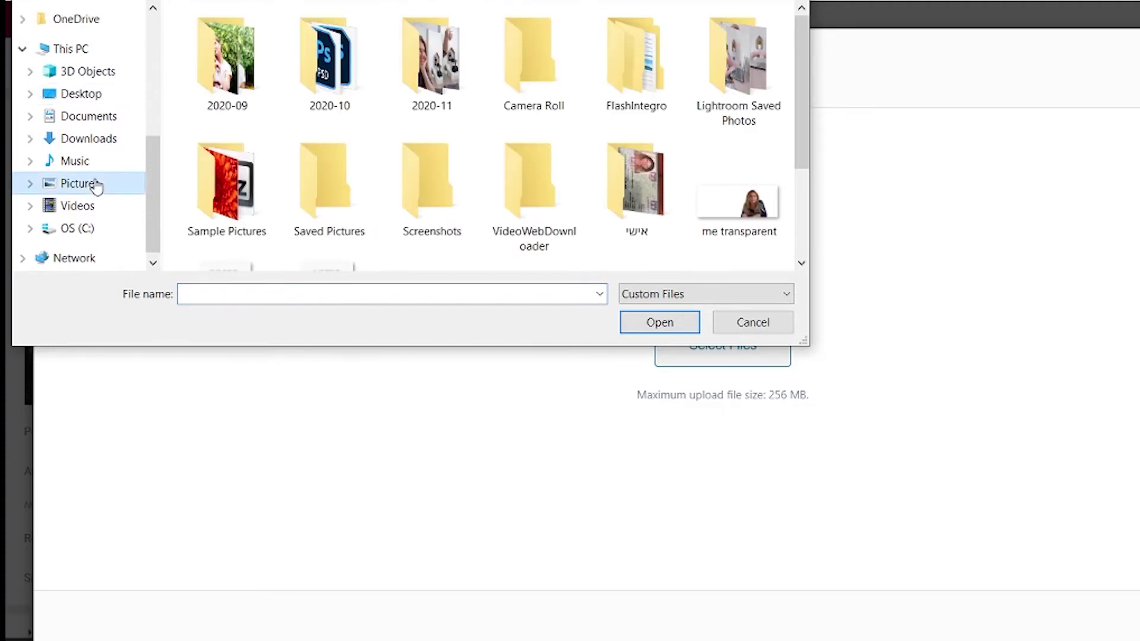
pyautogui.click(222, 55)
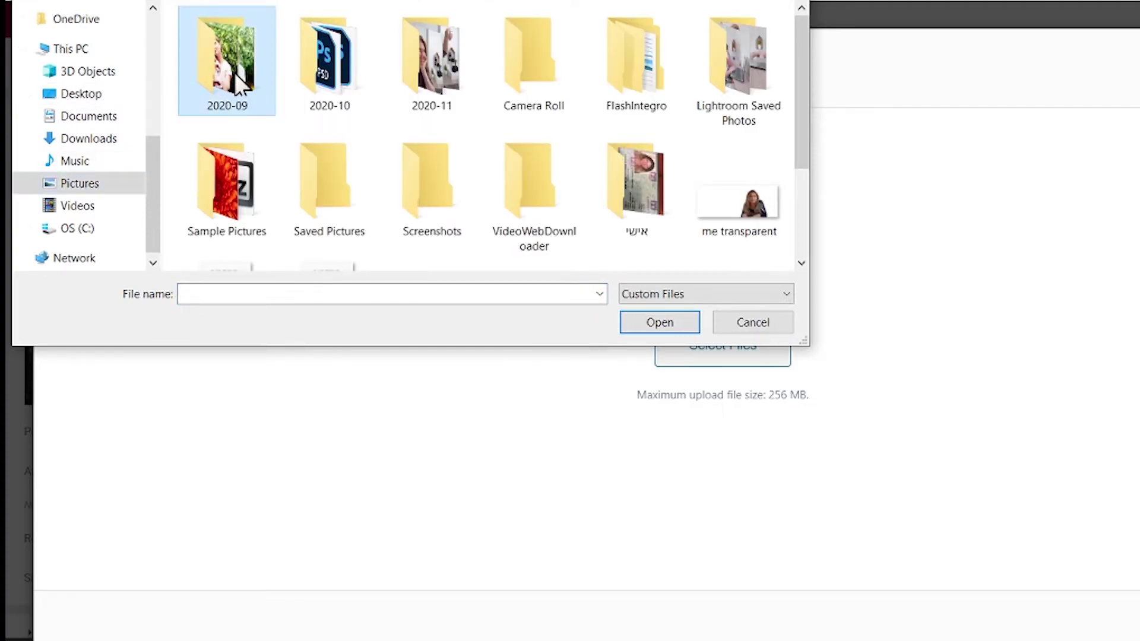
pyautogui.doubleClick(234, 73)
pyautogui.rightClick(719, 97)
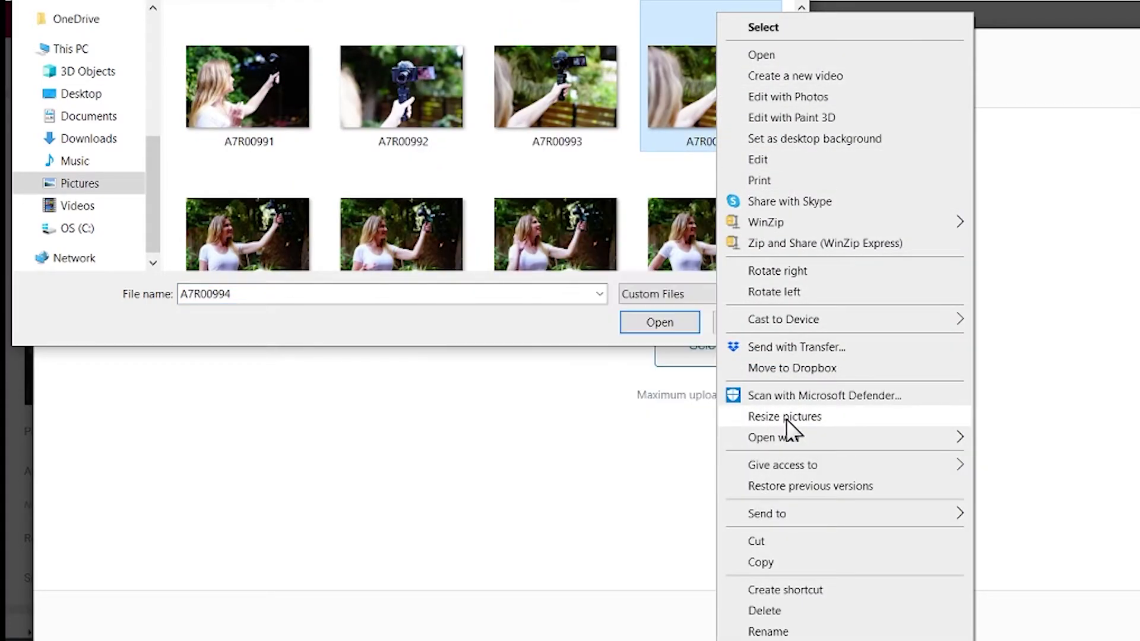
pyautogui.click(785, 417)
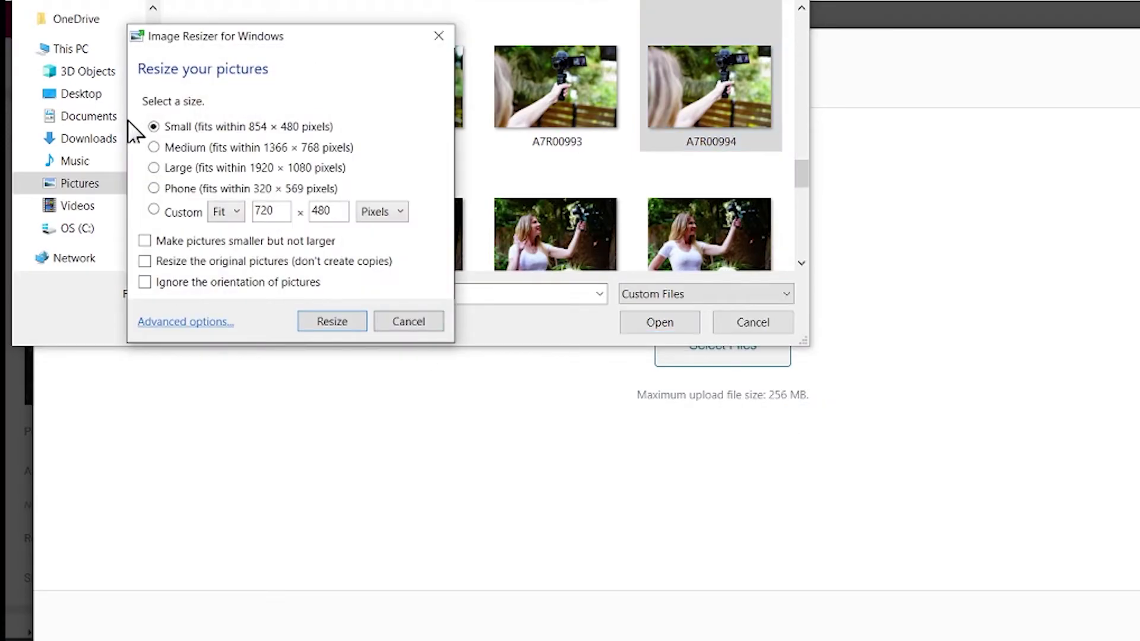
pyautogui.click(155, 148)
pyautogui.click(360, 328)
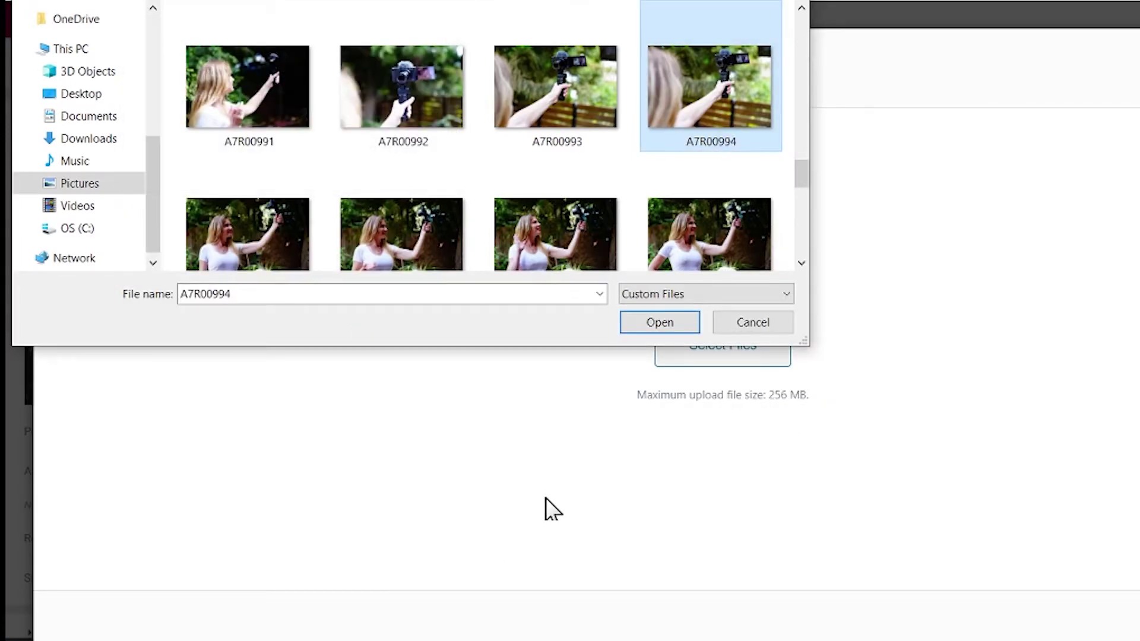
pyautogui.scroll(-10, 692, 173)
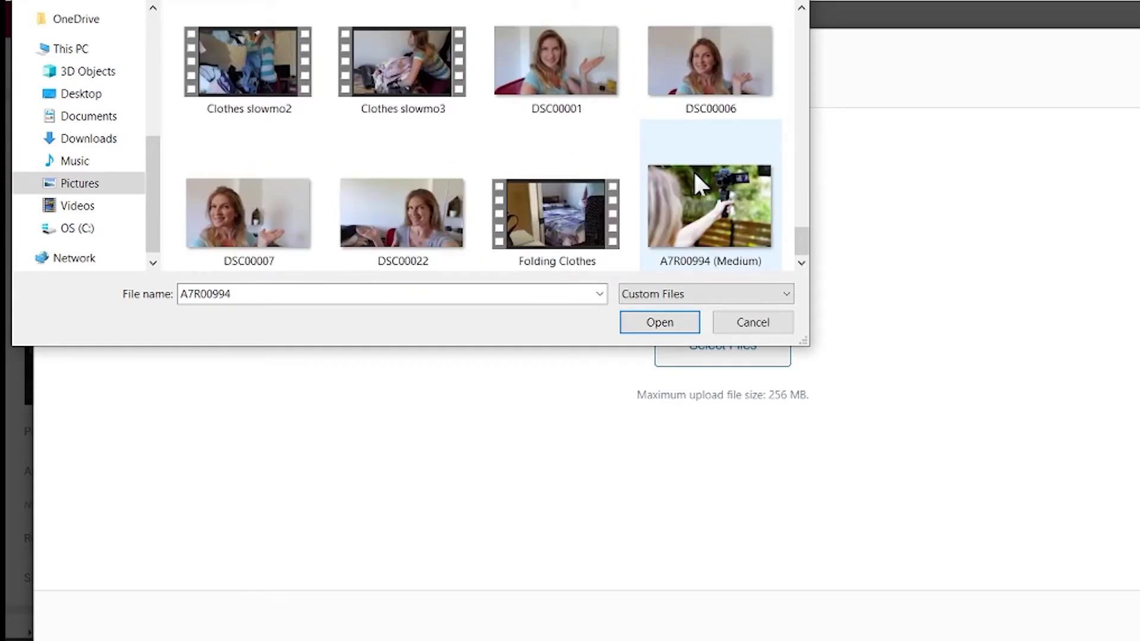
pyautogui.doubleClick(698, 186)
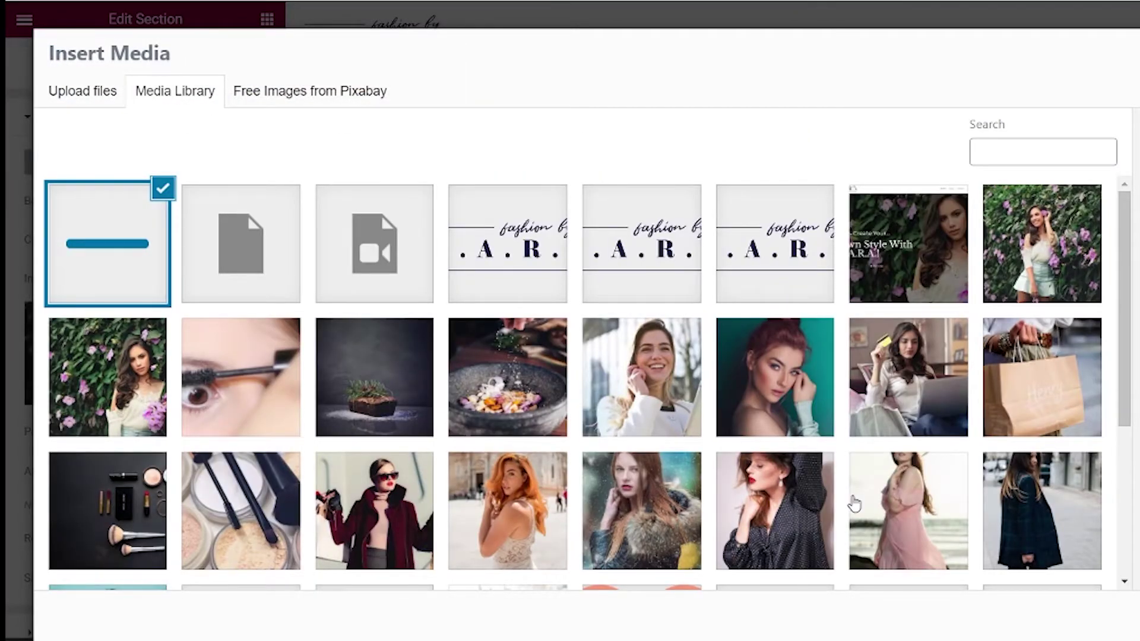
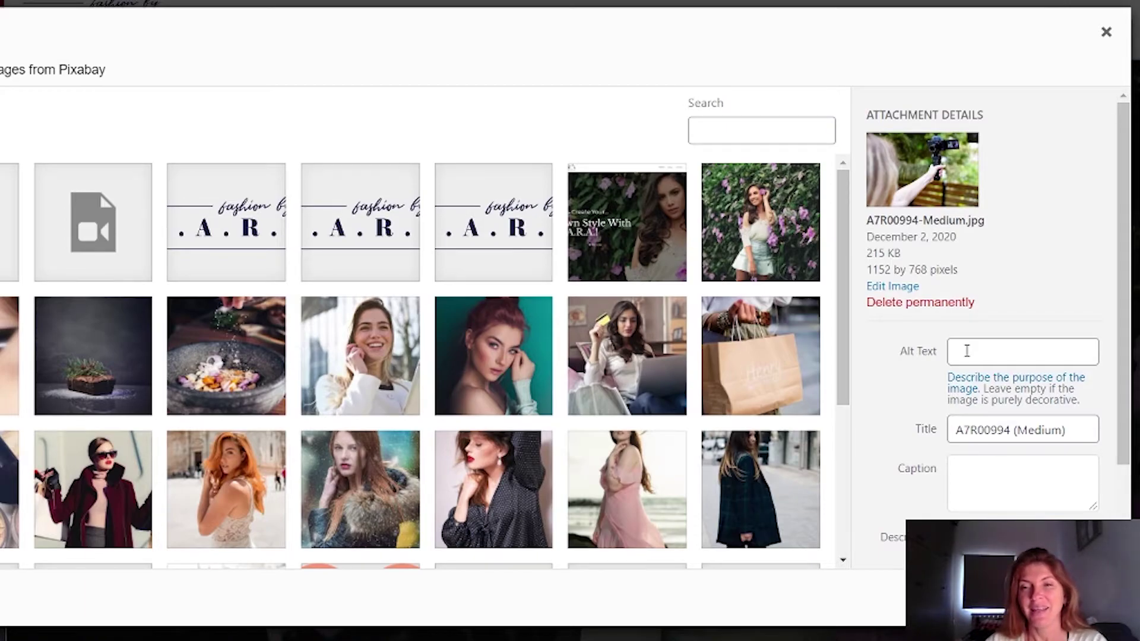
# Step: Give the camera photo the title 'Yotube video filming' and alt text 'youtube video filming'
pyautogui.click(966, 351)
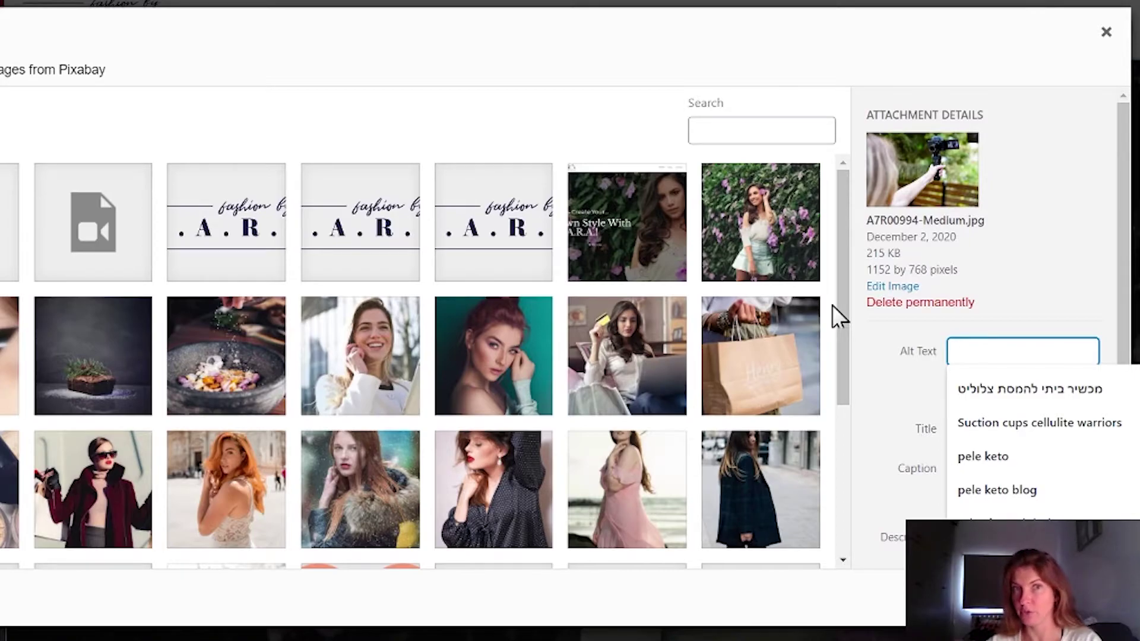
pyautogui.write('Yout')
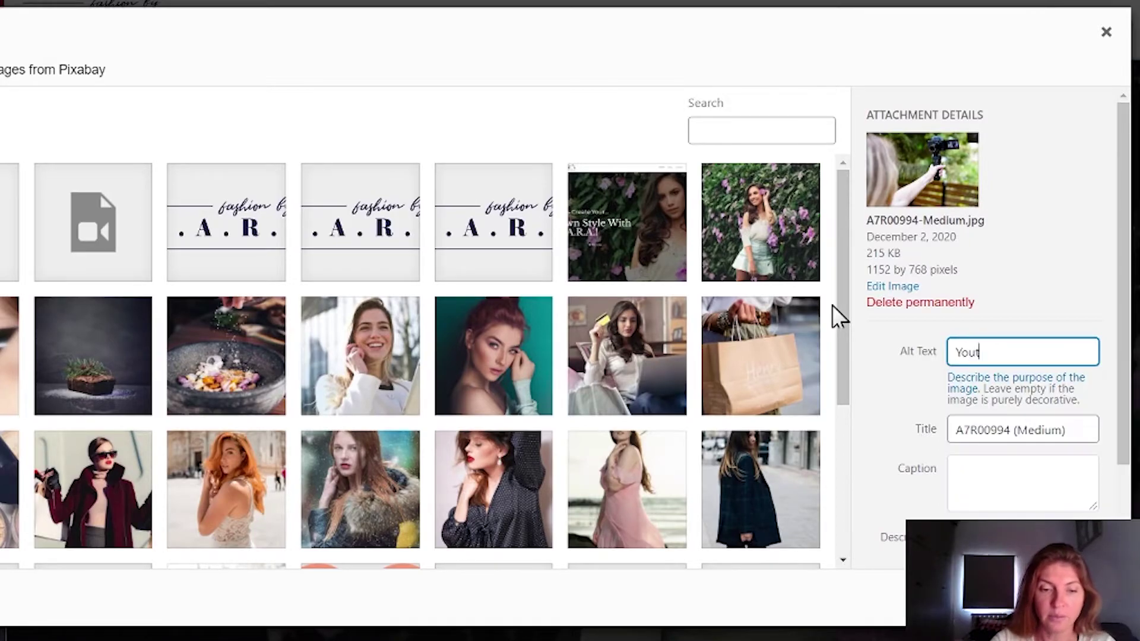
pyautogui.write('ube filming with cam')
pyautogui.press('Tab')
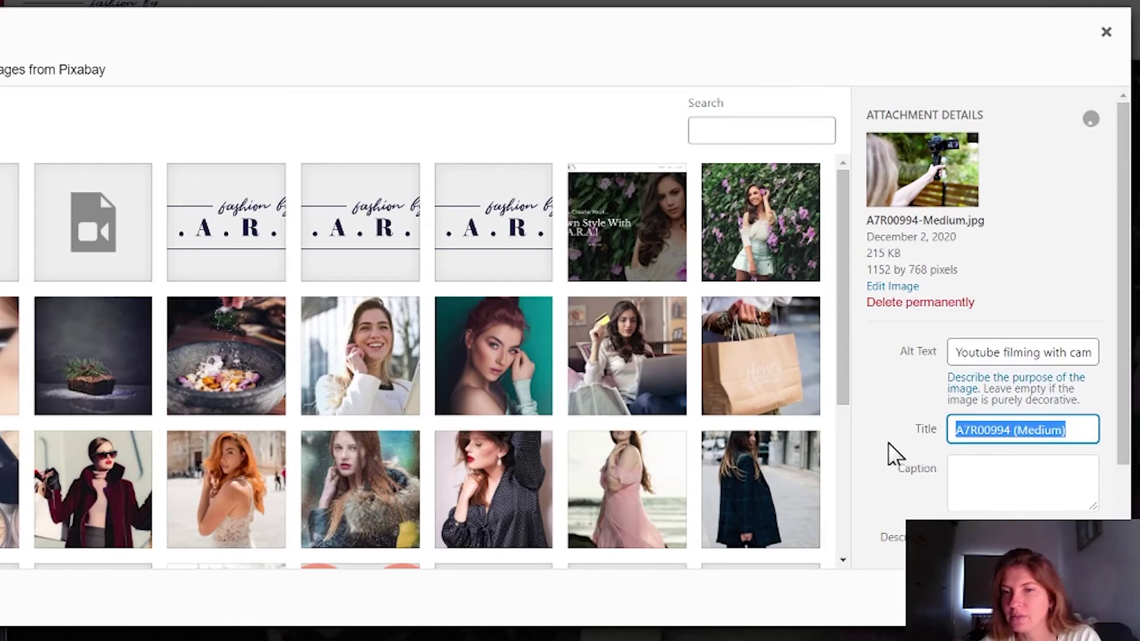
pyautogui.write('Yout')
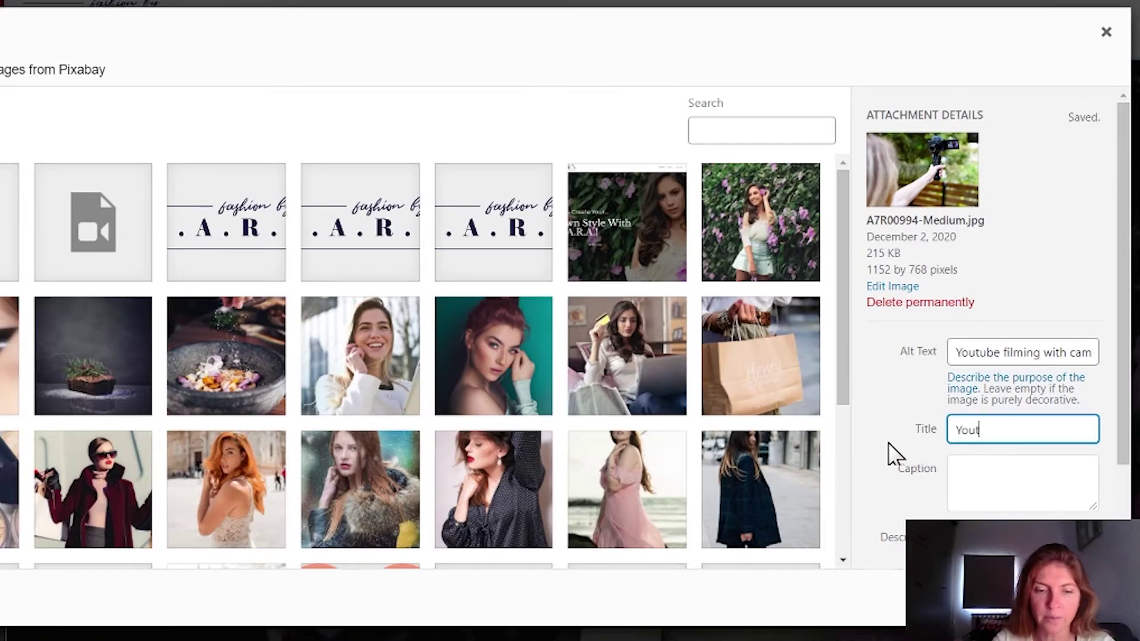
pyautogui.write('ube filminf')
pyautogui.press('BackSpace')
pyautogui.press('BackSpace')
pyautogui.press('BackSpace')
pyautogui.press('BackSpace')
pyautogui.press('BackSpace')
pyautogui.press('BackSpace')
pyautogui.press('BackSpace')
pyautogui.press('BackSpace')
pyautogui.press('BackSpace')
pyautogui.press('BackSpace')
pyautogui.press('BackSpace')
pyautogui.press('BackSpace')
pyautogui.press('BackSpace')
pyautogui.press('BackSpace')
pyautogui.press('BackSpace')
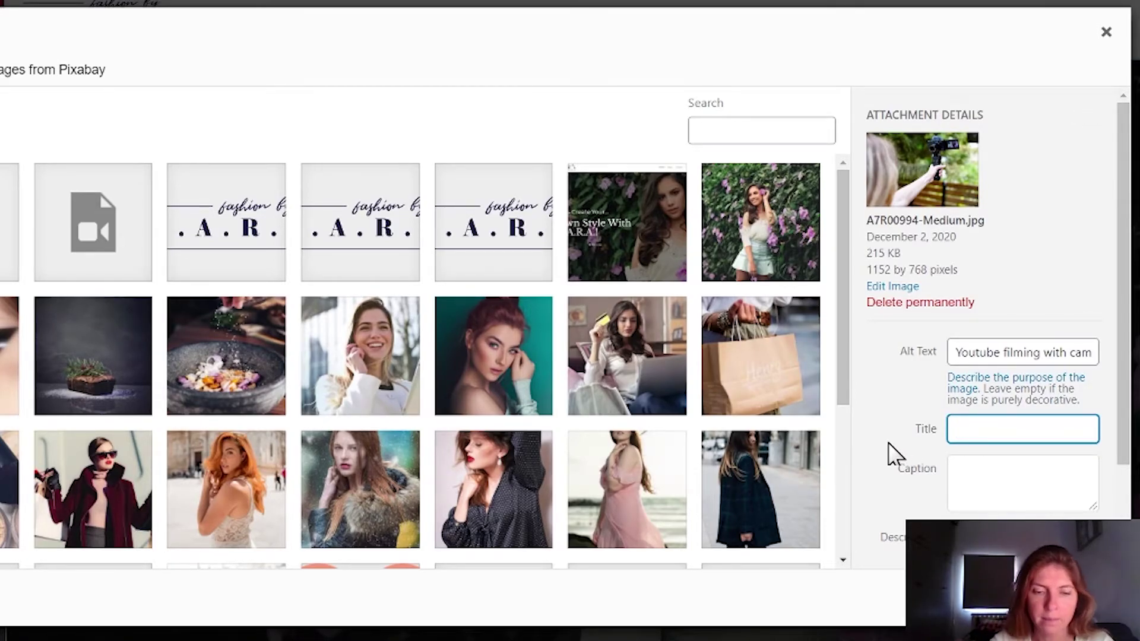
pyautogui.write('Yotube video filming')
pyautogui.hotkey('shift', 'Tab')
pyautogui.write('youtube vi')
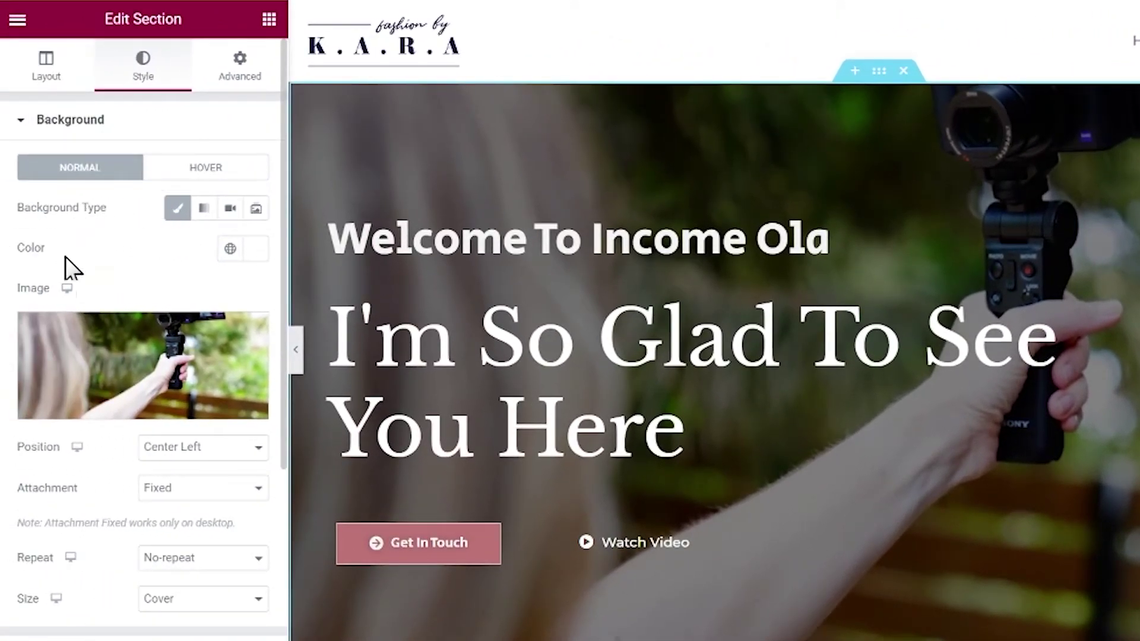
# Step: Preview Gradient, Video and Slideshow hero backgrounds, then return to Classic
pyautogui.click(203, 214)
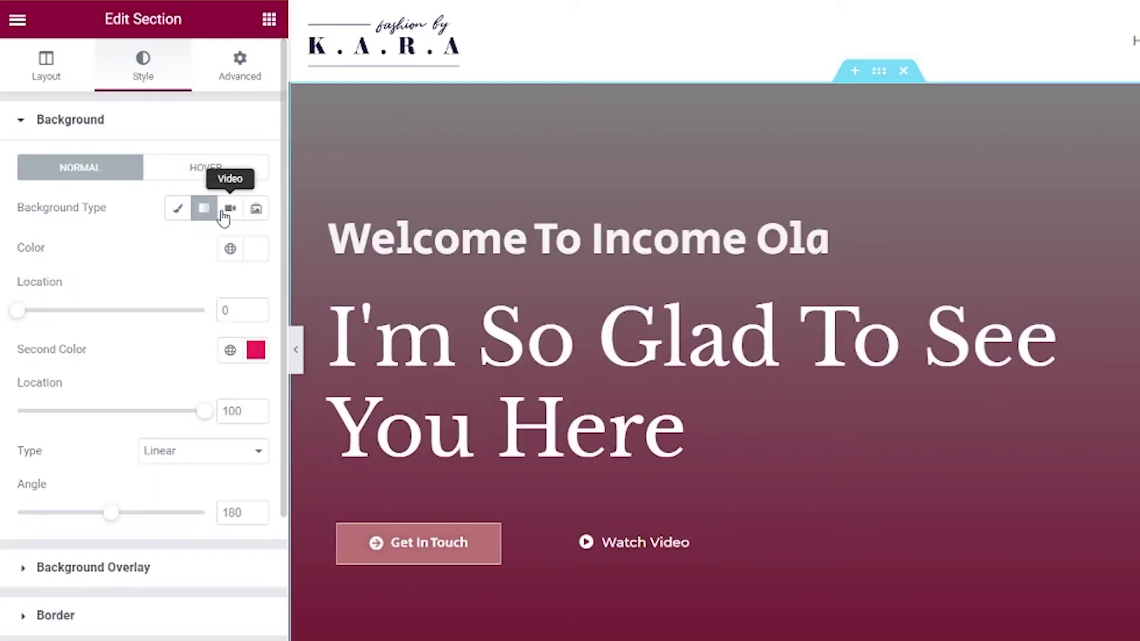
pyautogui.click(231, 214)
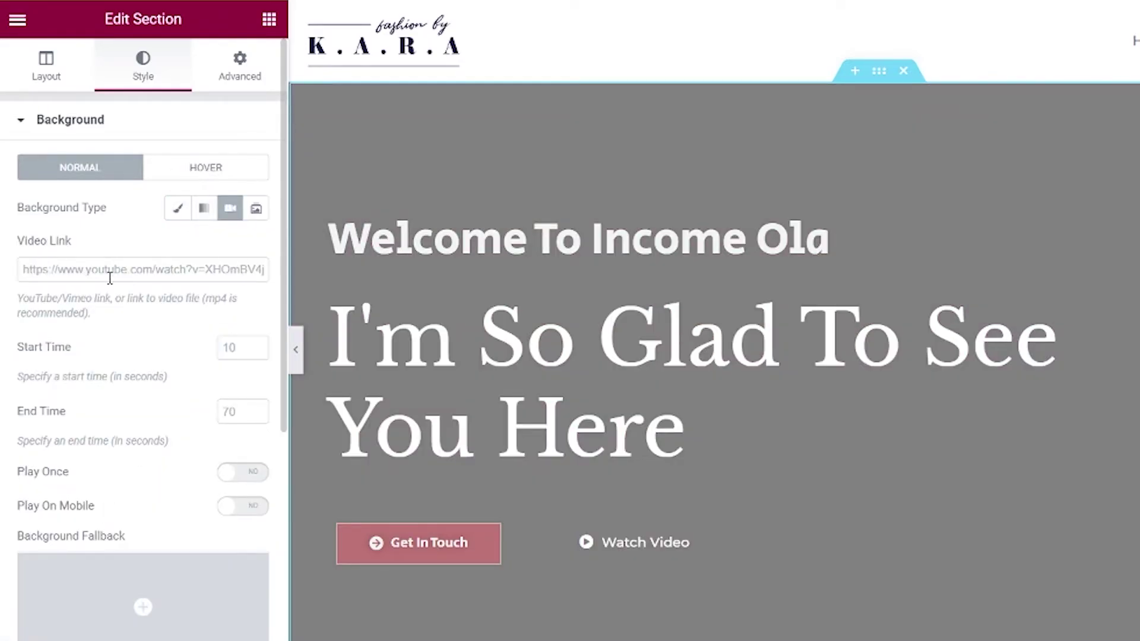
pyautogui.click(257, 211)
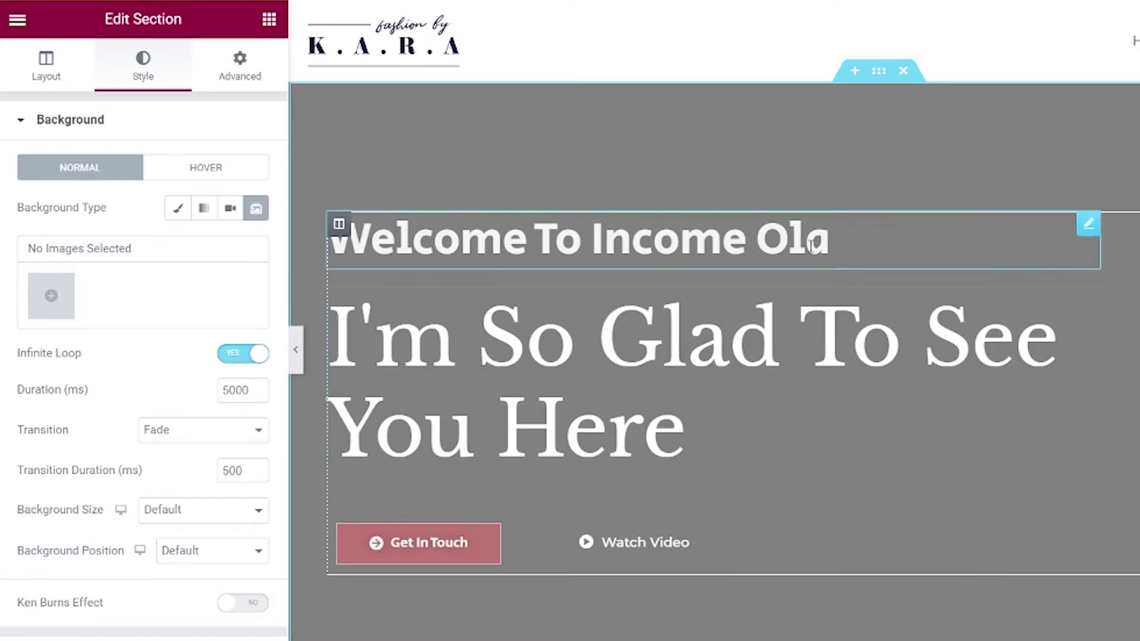
pyautogui.click(177, 208)
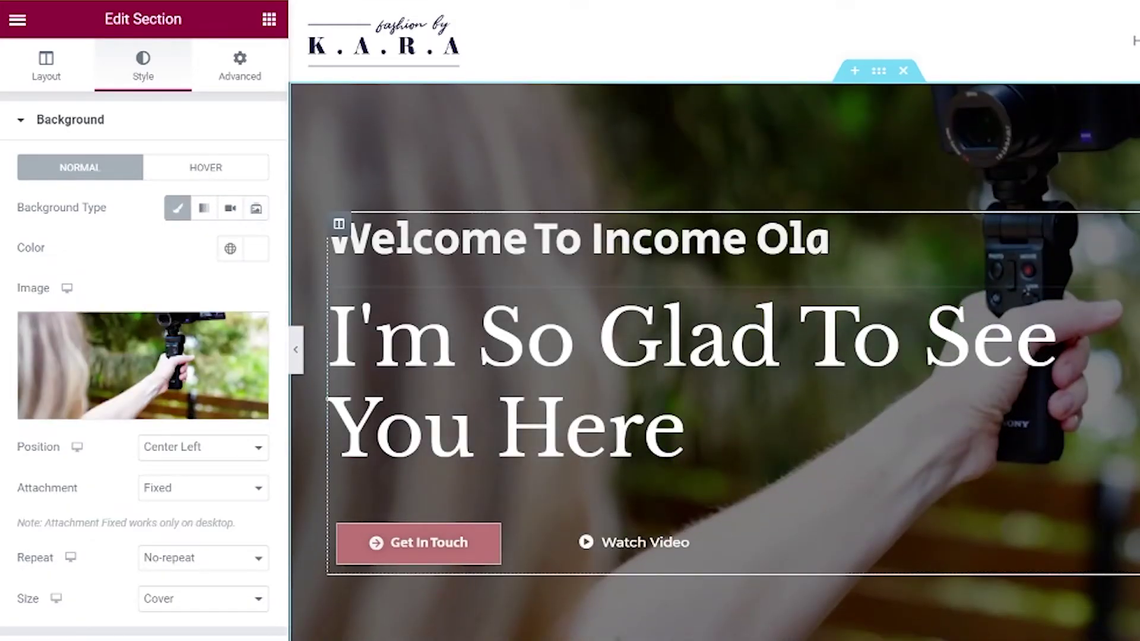
# Step: Set the hero background image Position to Default
pyautogui.scroll(-2, 173, 313)
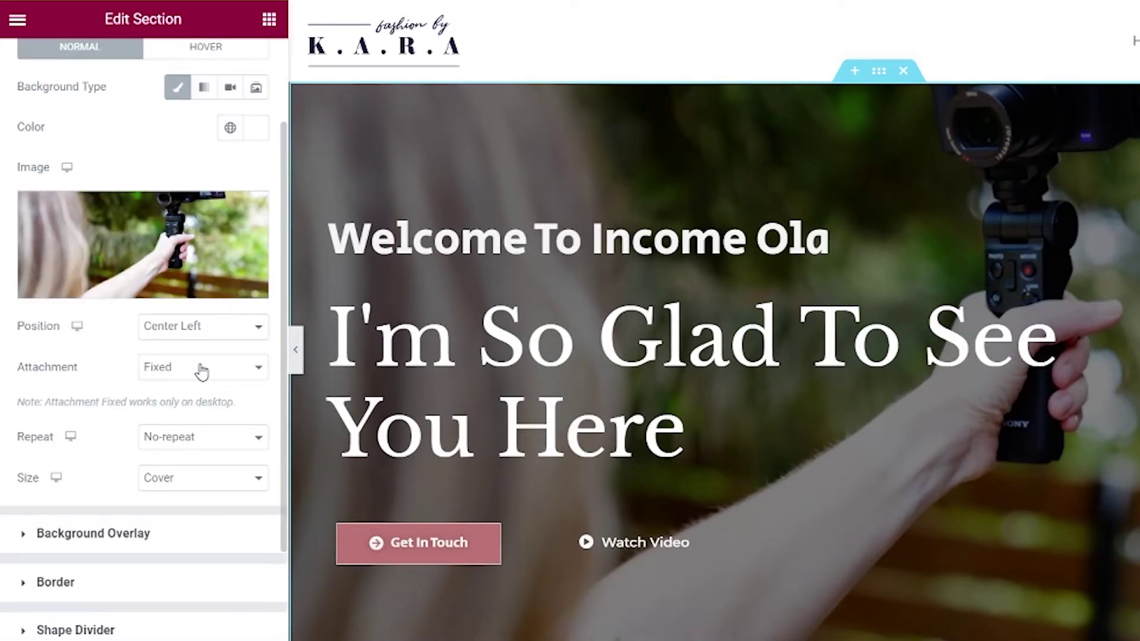
pyautogui.click(259, 333)
pyautogui.click(236, 346)
pyautogui.click(259, 334)
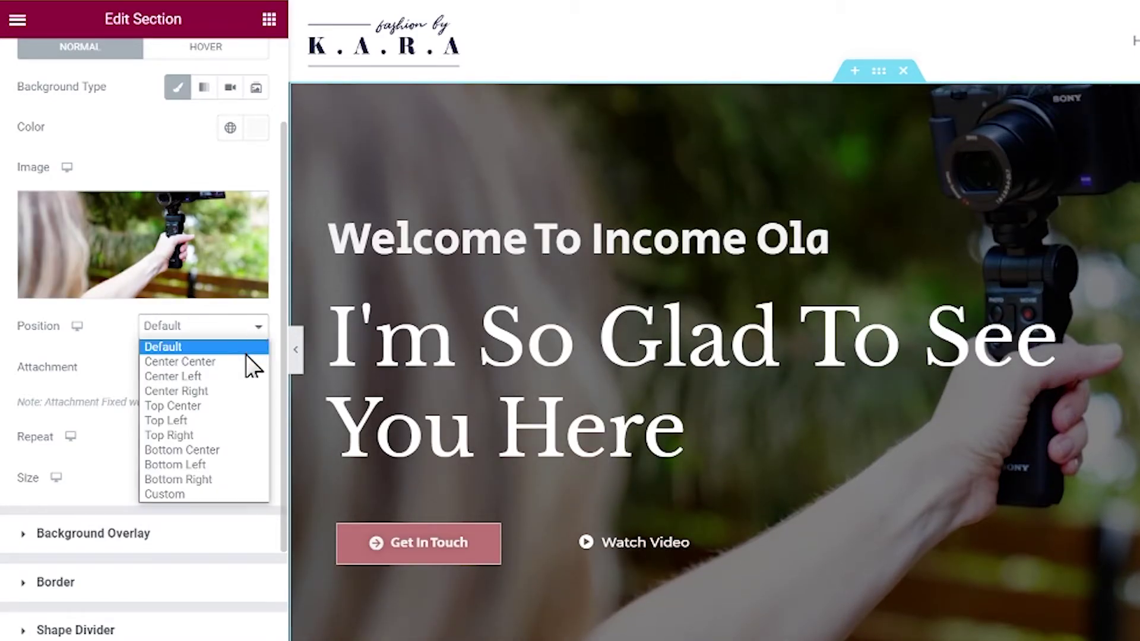
pyautogui.click(247, 354)
pyautogui.click(259, 328)
pyautogui.click(241, 363)
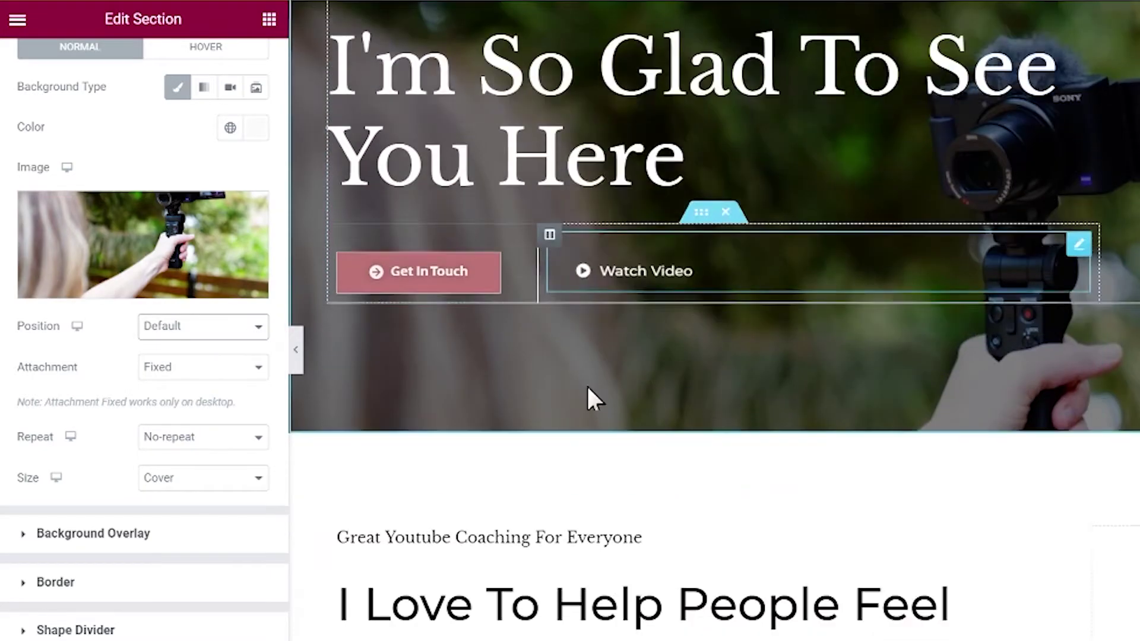
# Step: Try Default and Scroll attachments, then set the hero background Attachment to Fixed
pyautogui.scroll(-2, 238, 419)
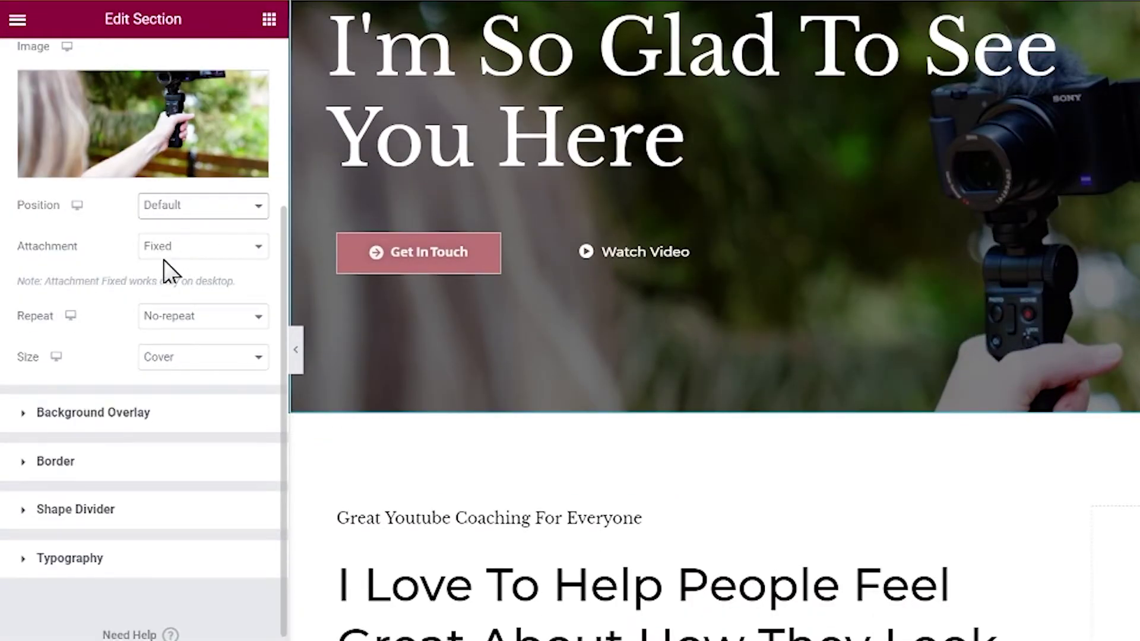
pyautogui.scroll(5, 950, 426)
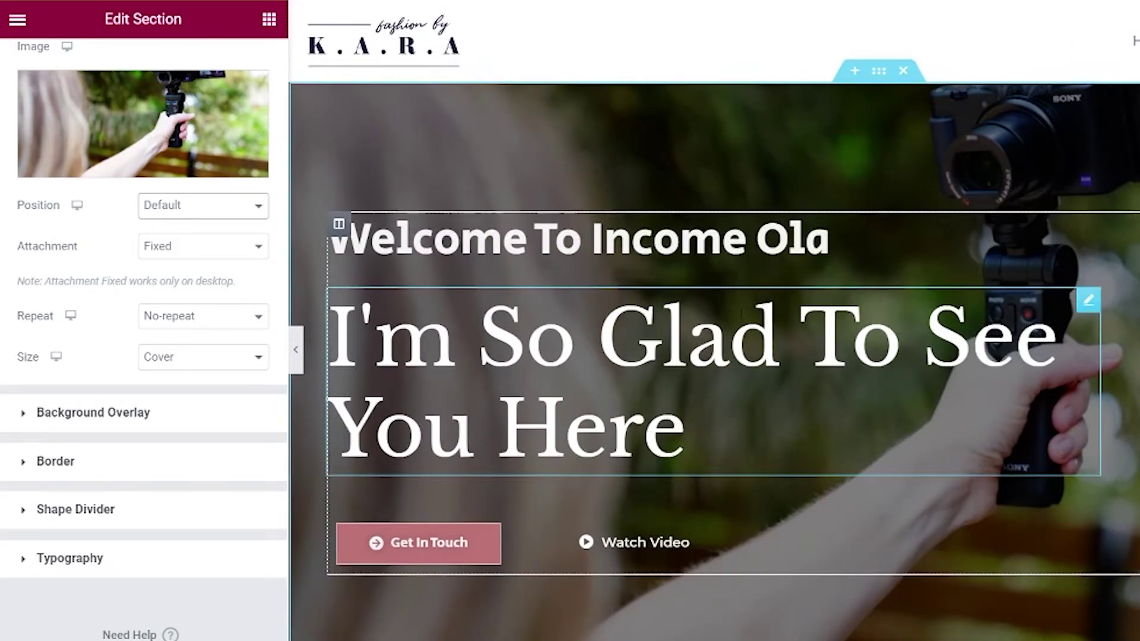
pyautogui.scroll(-4, 668, 285)
pyautogui.scroll(4, 668, 285)
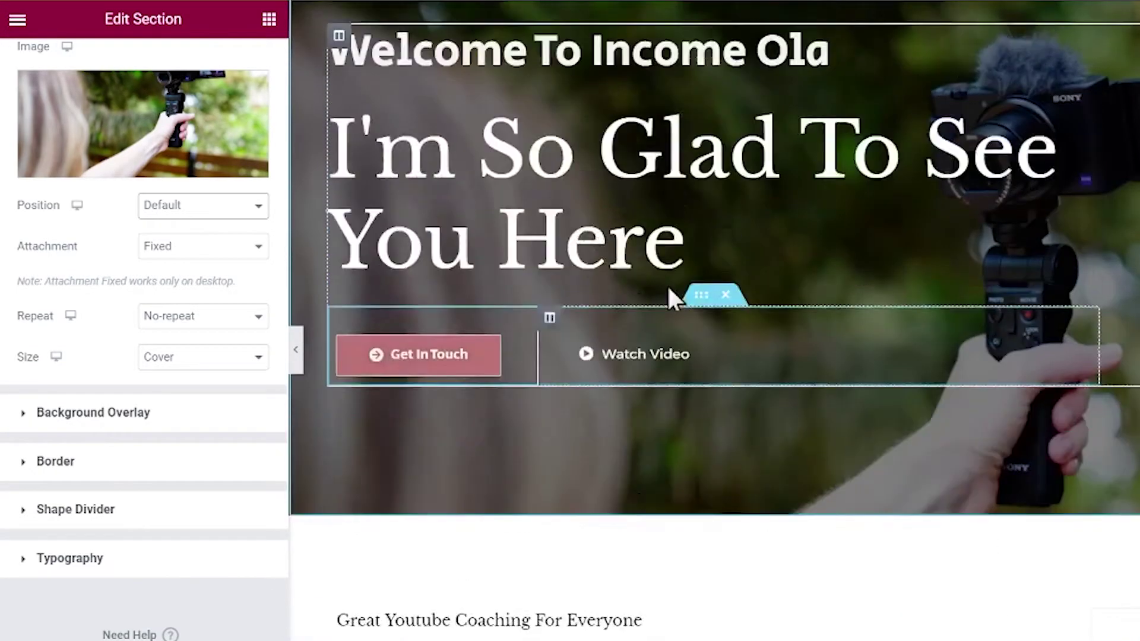
pyautogui.scroll(-4, 673, 294)
pyautogui.scroll(4, 672, 294)
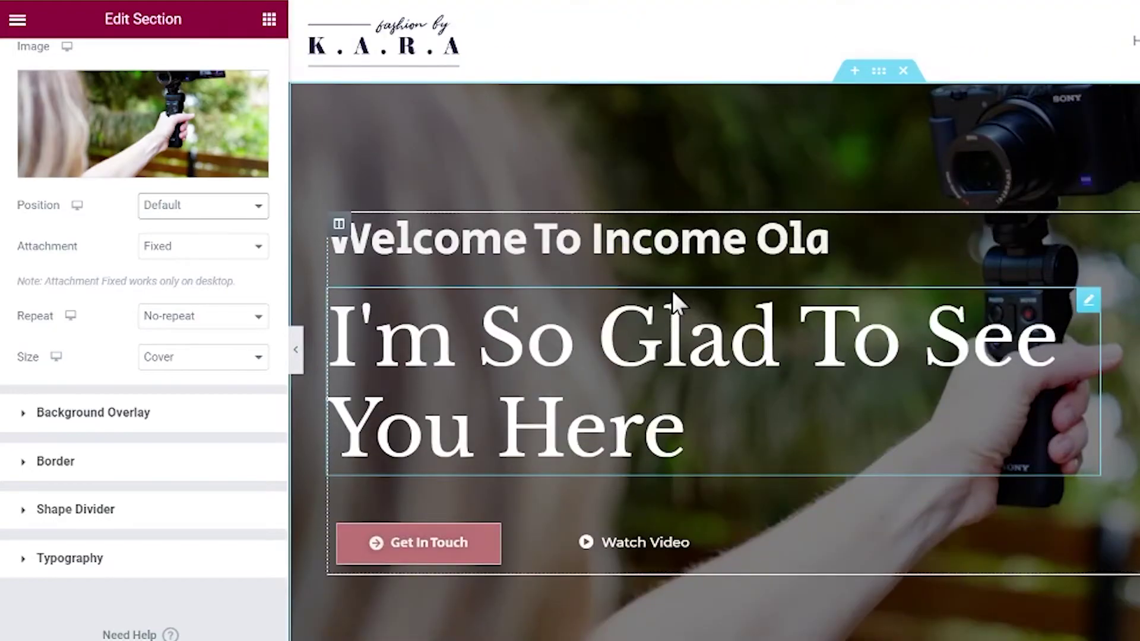
pyautogui.click(256, 247)
pyautogui.click(234, 265)
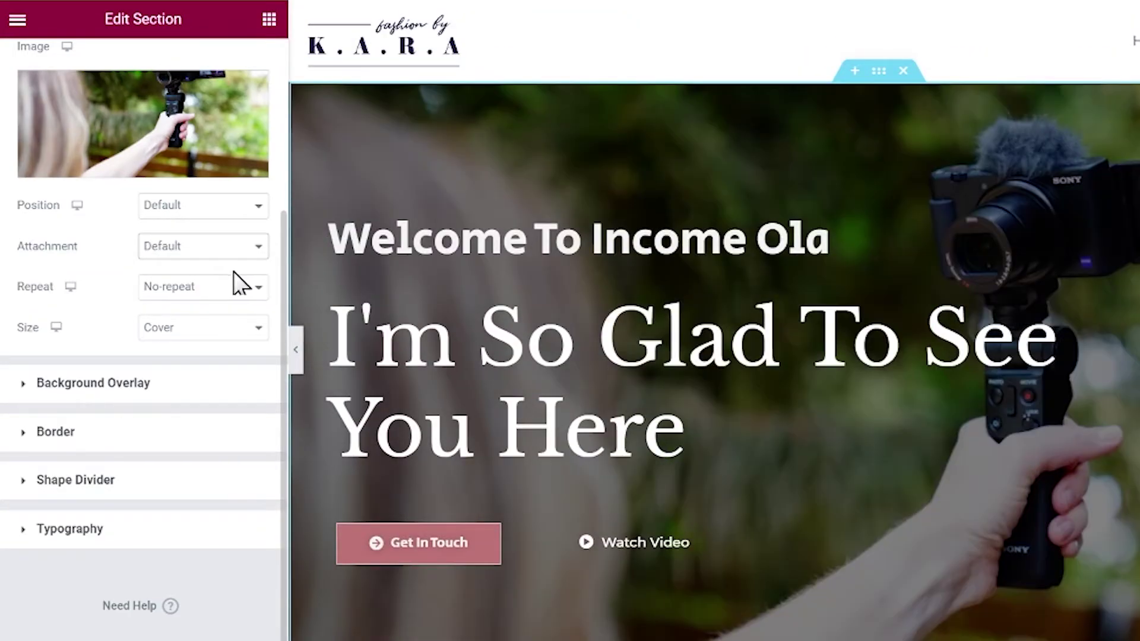
pyautogui.scroll(-2, 818, 341)
pyautogui.scroll(-3, 816, 332)
pyautogui.scroll(5, 817, 336)
pyautogui.scroll(-5, 817, 339)
pyautogui.scroll(5, 818, 341)
pyautogui.scroll(-3, 820, 343)
pyautogui.scroll(3, 817, 344)
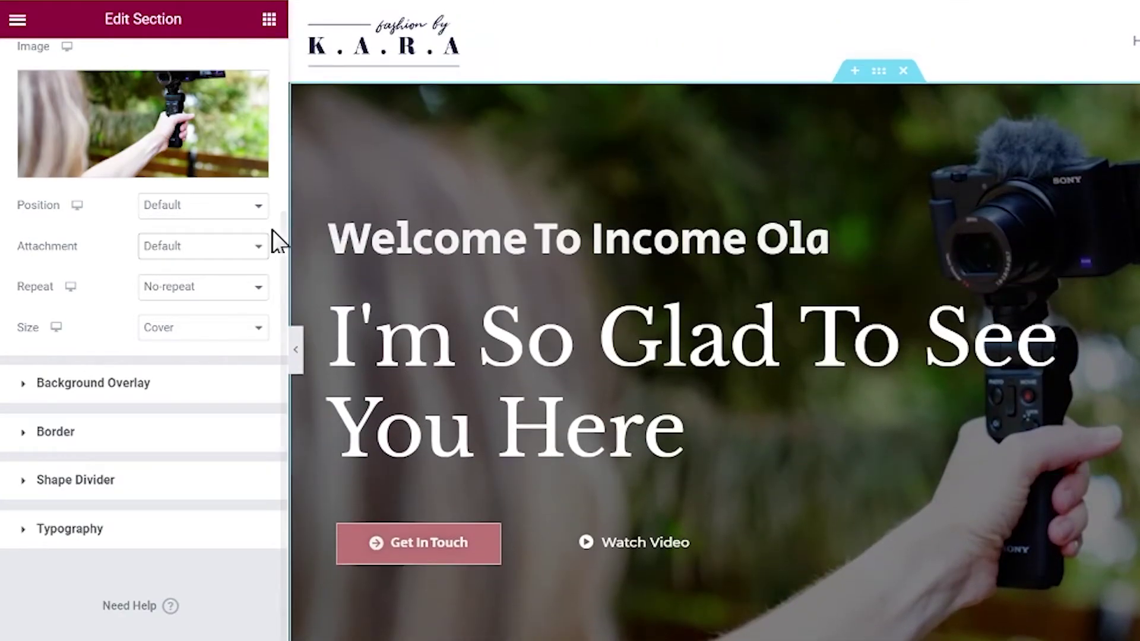
pyautogui.click(260, 247)
pyautogui.click(243, 282)
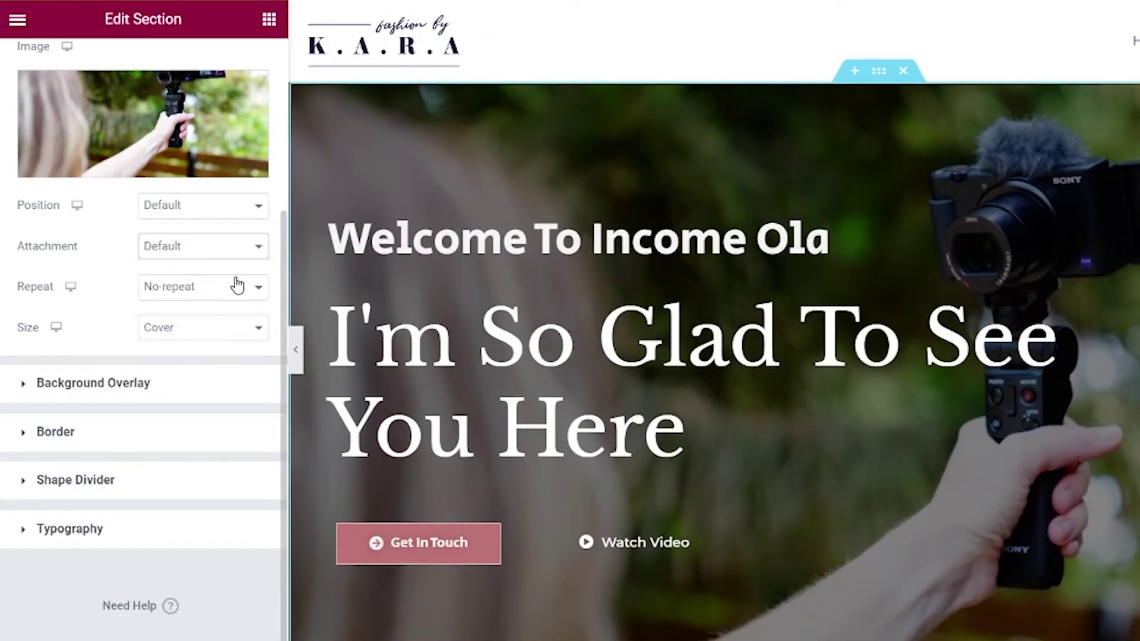
pyautogui.scroll(-5, 902, 336)
pyautogui.scroll(5, 902, 335)
pyautogui.click(250, 252)
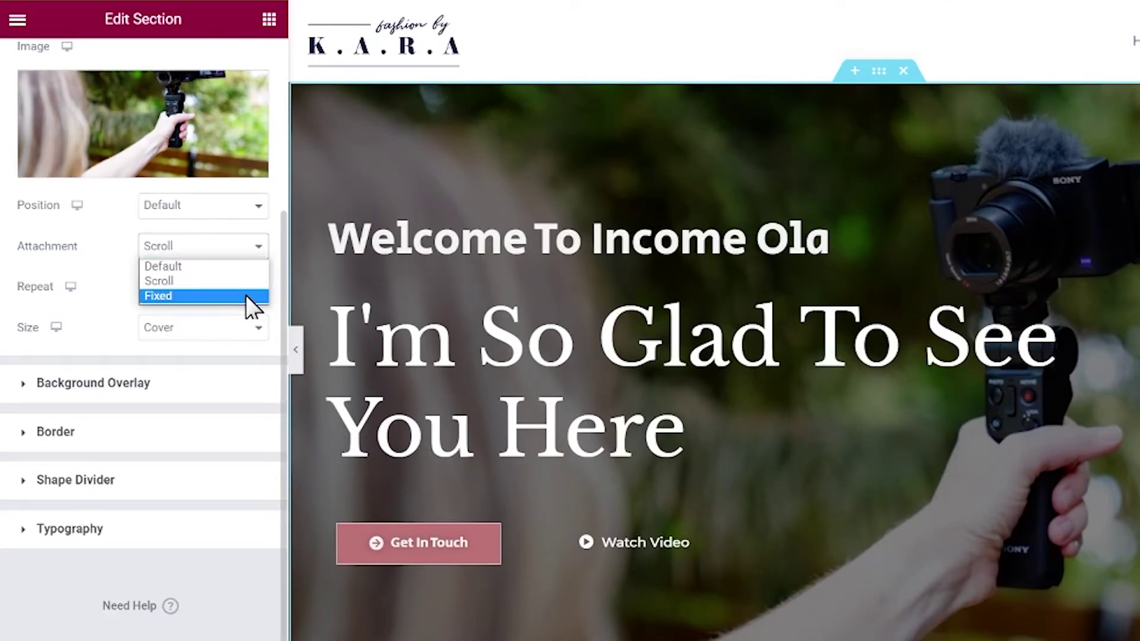
pyautogui.click(250, 298)
pyautogui.scroll(-5, 713, 333)
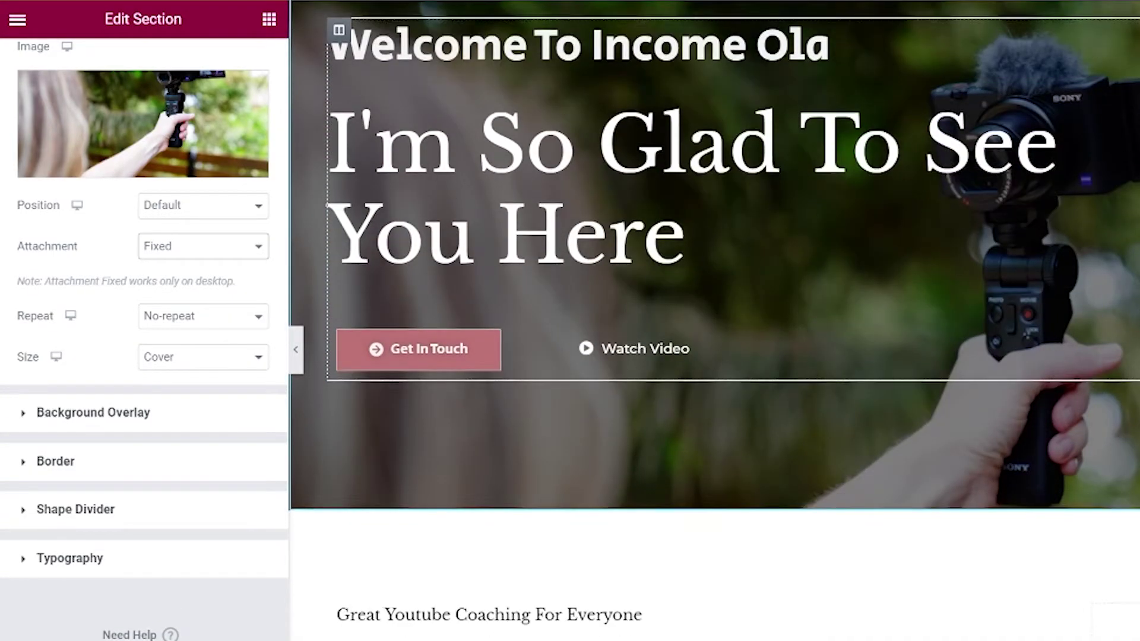
pyautogui.scroll(-3, 712, 333)
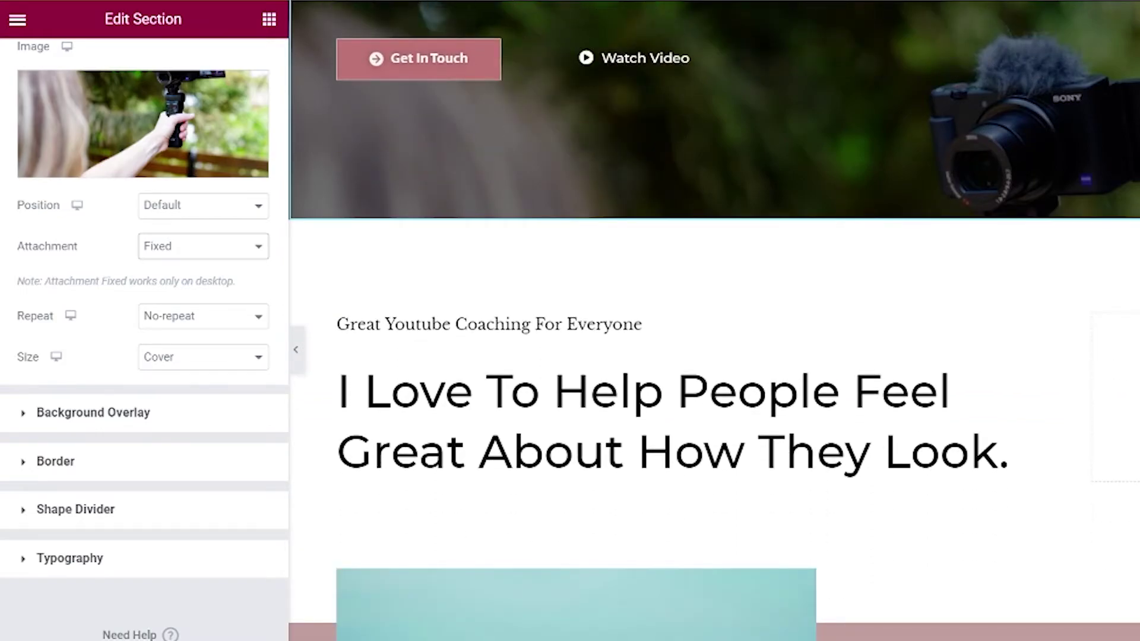
pyautogui.scroll(-3, 712, 333)
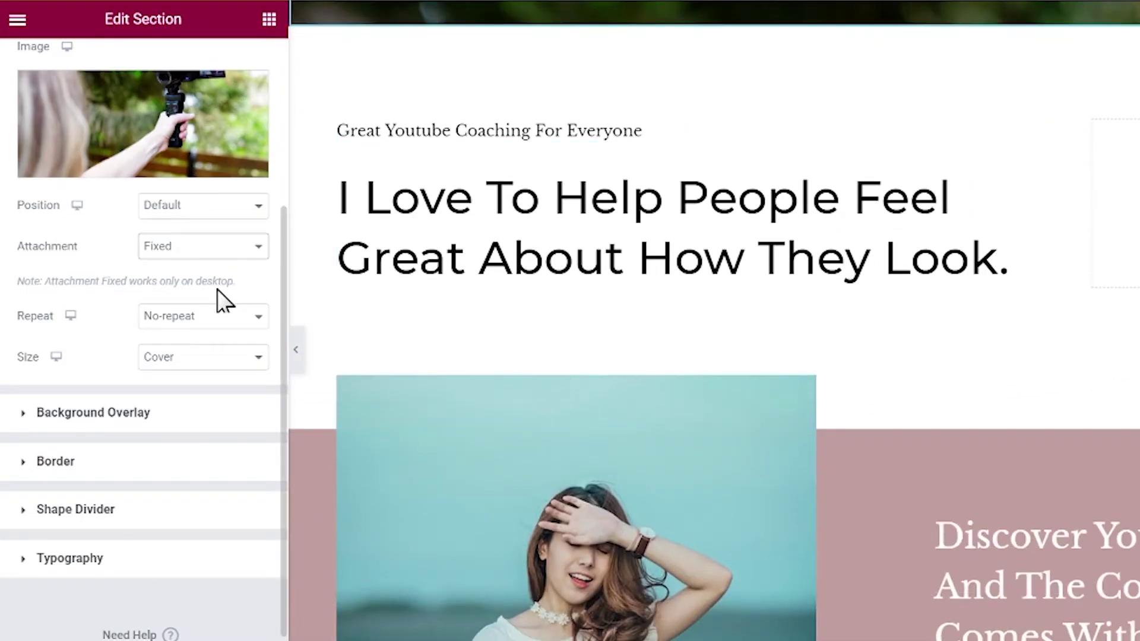
pyautogui.scroll(10, 713, 297)
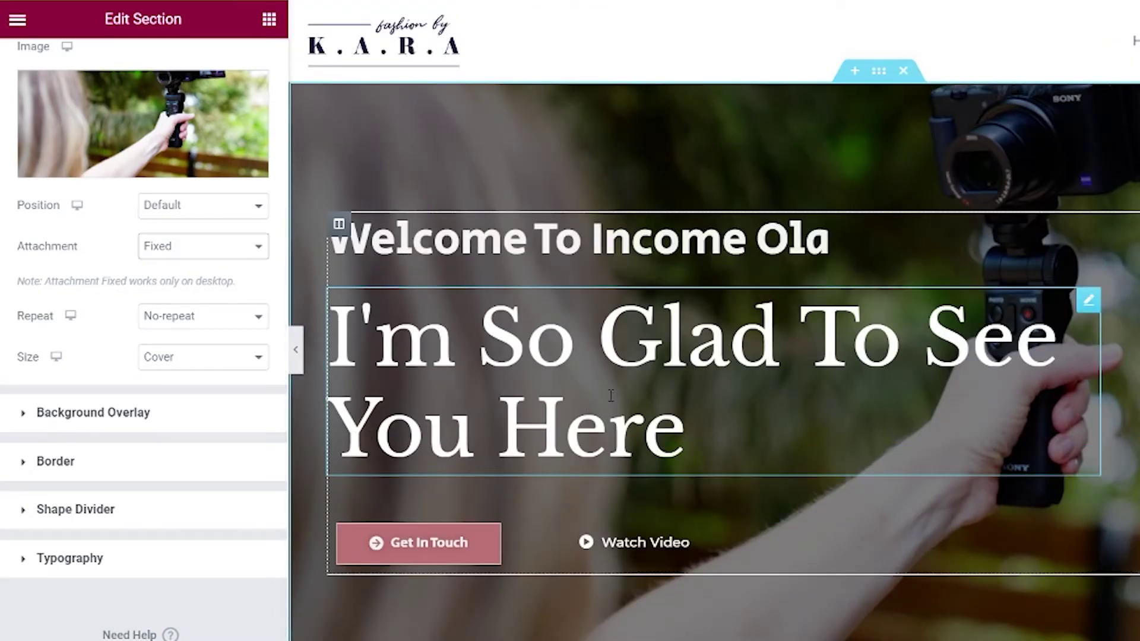
pyautogui.scroll(4, 148, 415)
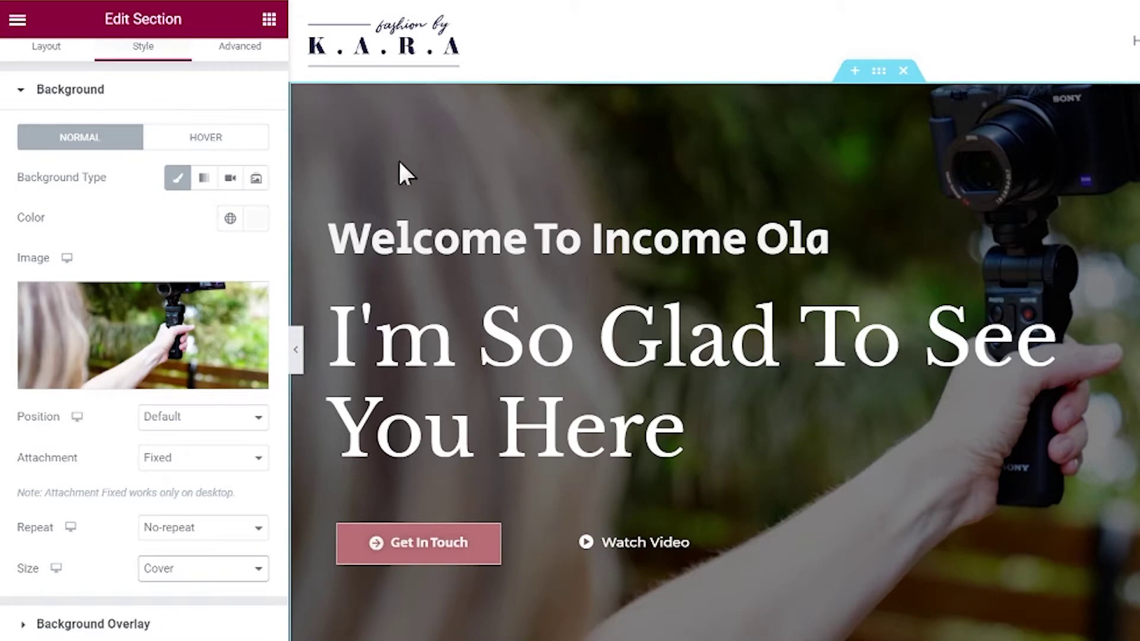
# Step: Make the hero's background overlay a gradient, adjust its colour, and expand the Border settings
pyautogui.click(206, 140)
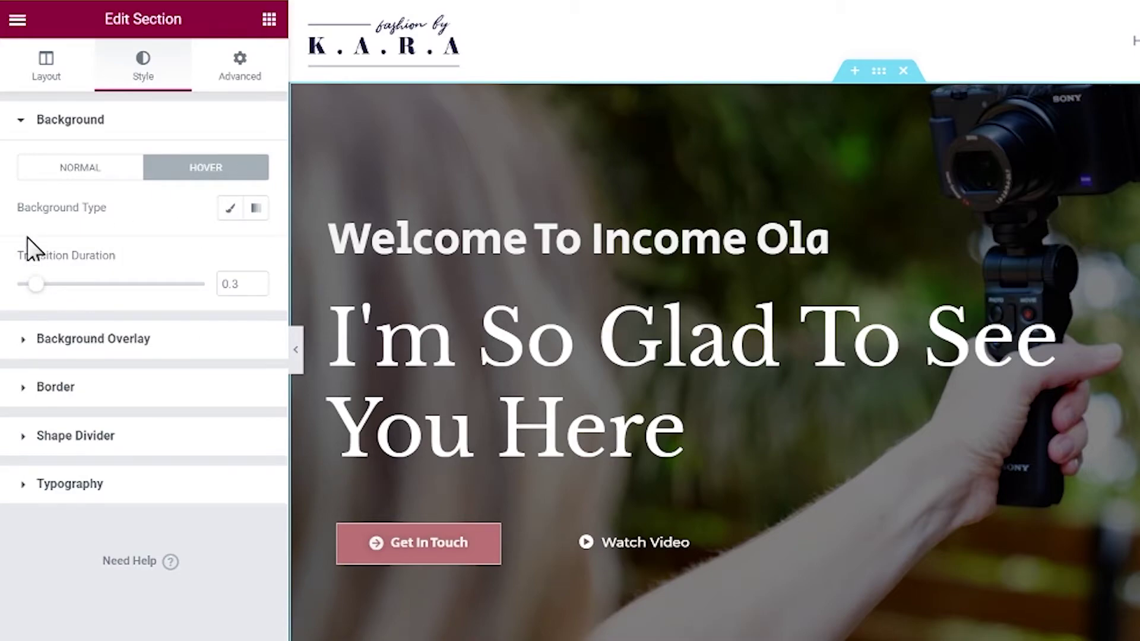
pyautogui.click(163, 113)
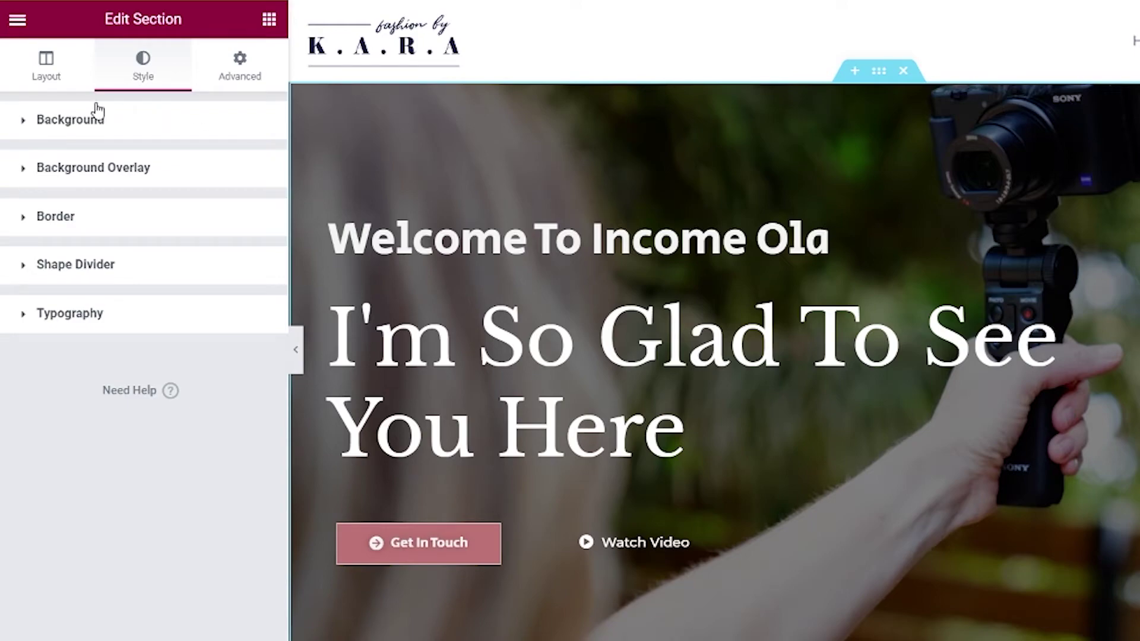
pyautogui.click(25, 172)
pyautogui.click(256, 256)
pyautogui.click(256, 297)
pyautogui.click(47, 378)
pyautogui.moveTo(43, 380)
pyautogui.mouseDown()
pyautogui.moveTo(130, 476)
pyautogui.moveTo(165, 497)
pyautogui.moveTo(223, 388)
pyautogui.moveTo(112, 407)
pyautogui.moveTo(124, 453)
pyautogui.moveTo(216, 471)
pyautogui.moveTo(237, 404)
pyautogui.moveTo(237, 497)
pyautogui.moveTo(107, 491)
pyautogui.moveTo(69, 529)
pyautogui.moveTo(35, 374)
pyautogui.moveTo(77, 407)
pyautogui.moveTo(38, 360)
pyautogui.moveTo(101, 433)
pyautogui.moveTo(255, 537)
pyautogui.moveTo(171, 476)
pyautogui.mouseUp()
pyautogui.scroll(-5, 127, 469)
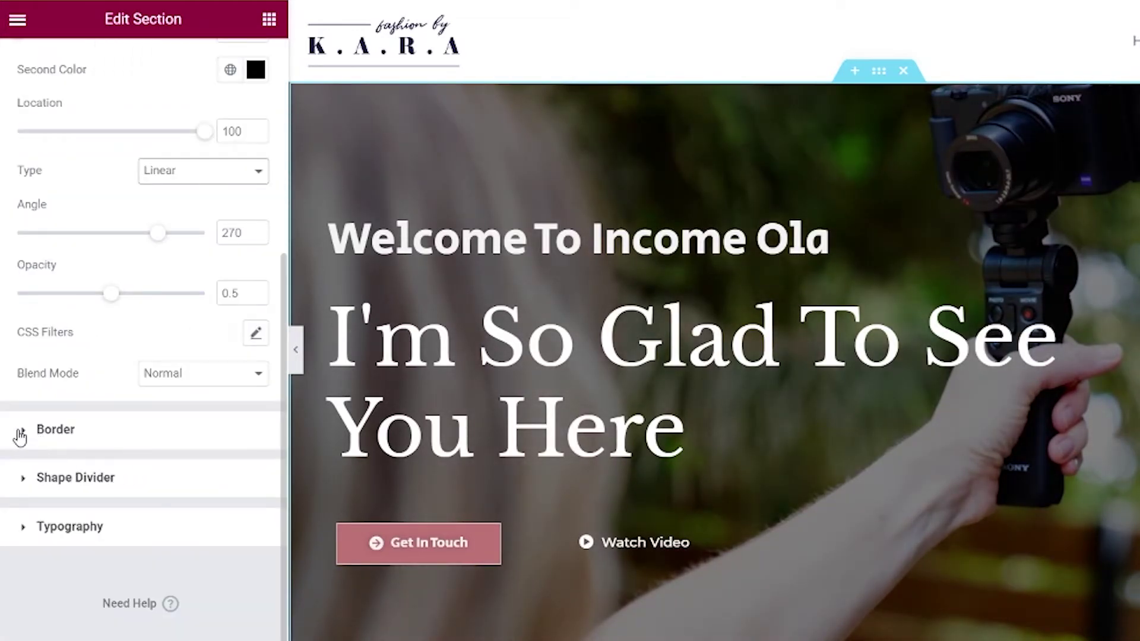
pyautogui.click(21, 437)
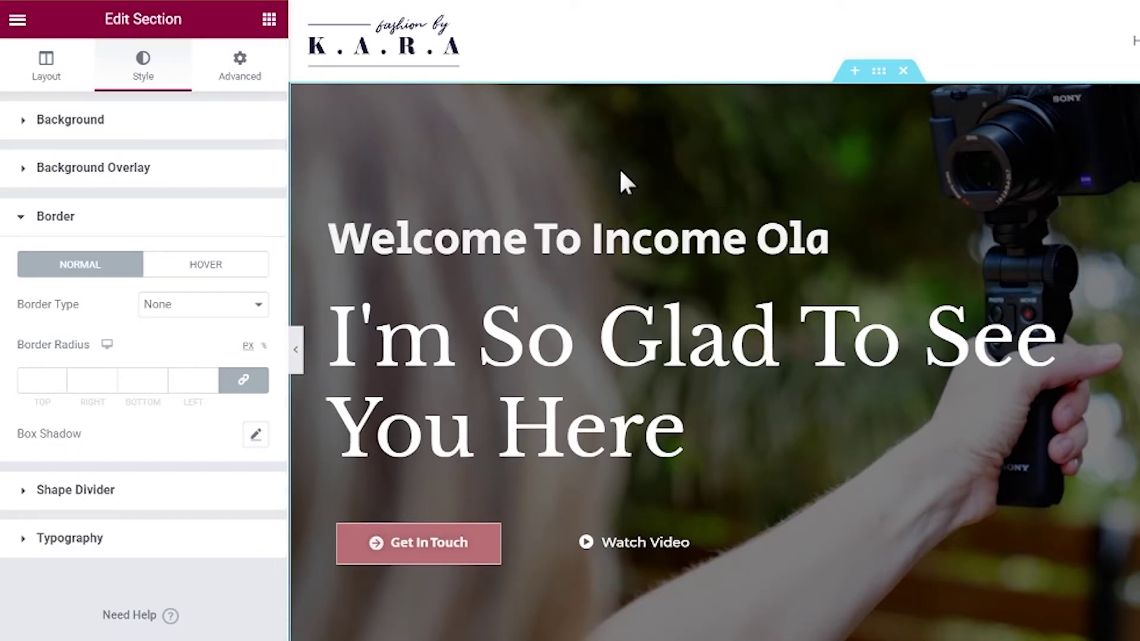
# Step: Try a Dashed border on the hero, then set Border Type back to None
pyautogui.scroll(-5, 803, 329)
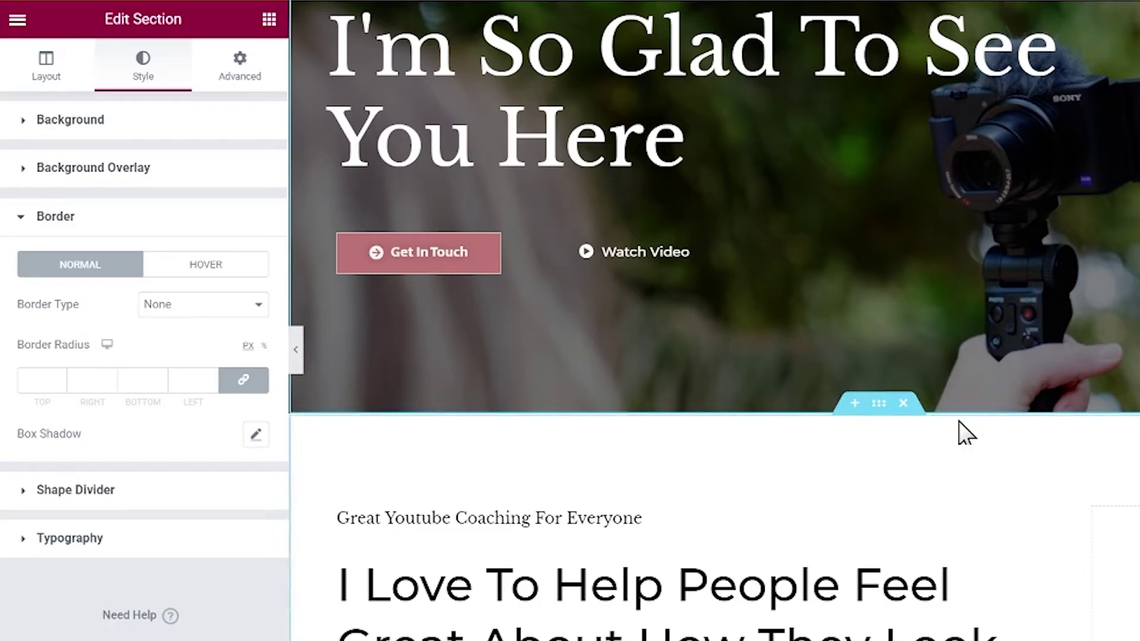
pyautogui.scroll(-1, 962, 433)
pyautogui.click(202, 304)
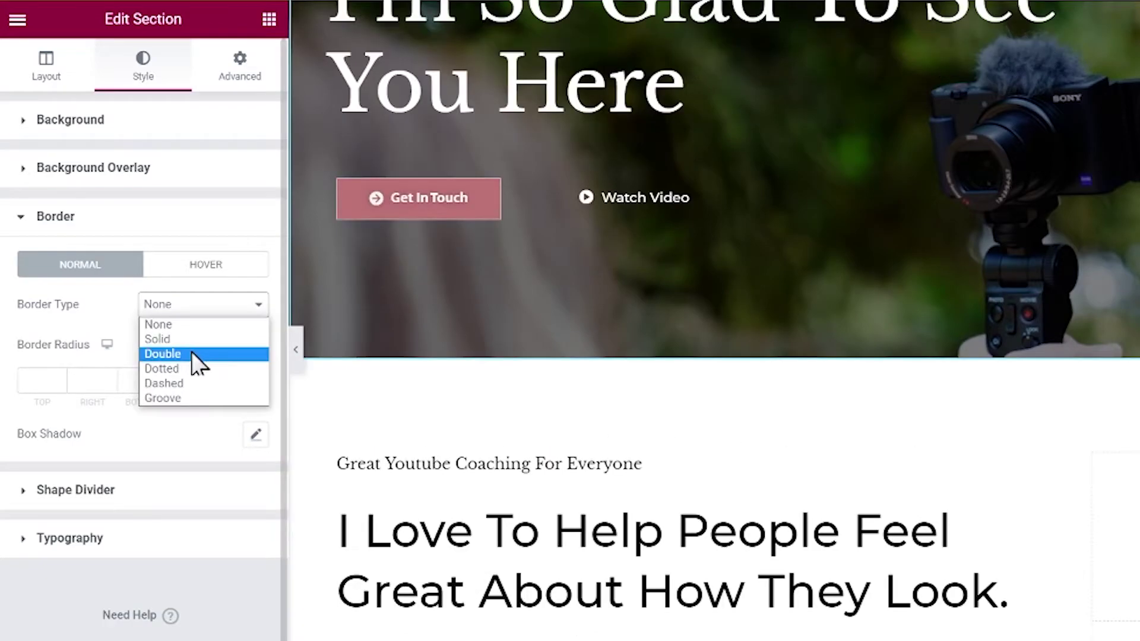
pyautogui.click(180, 383)
pyautogui.click(261, 311)
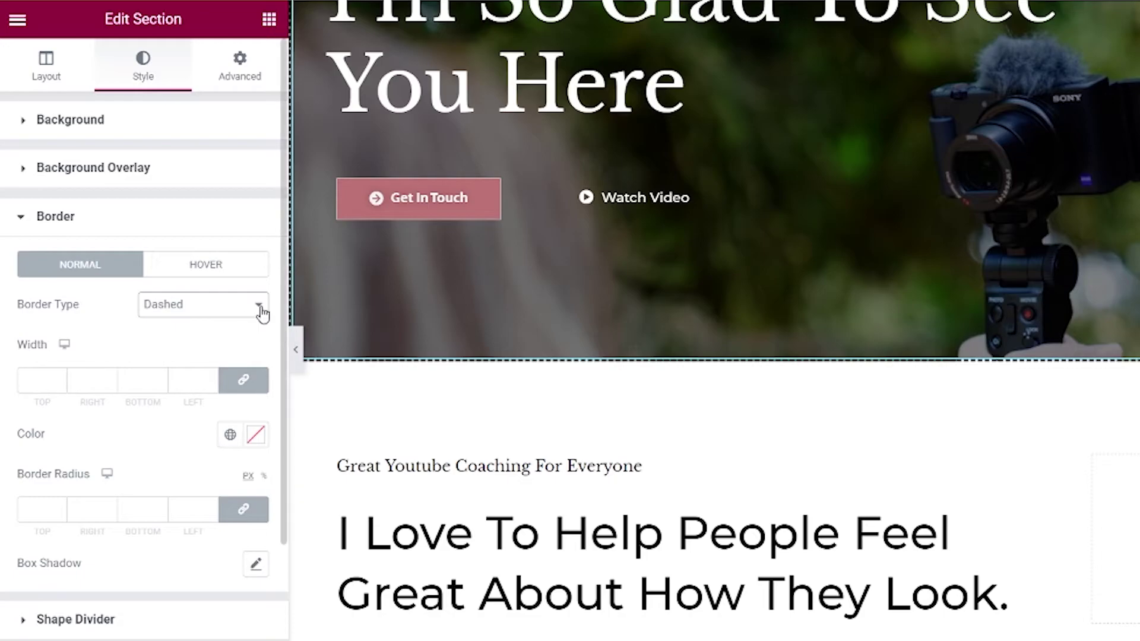
pyautogui.click(178, 338)
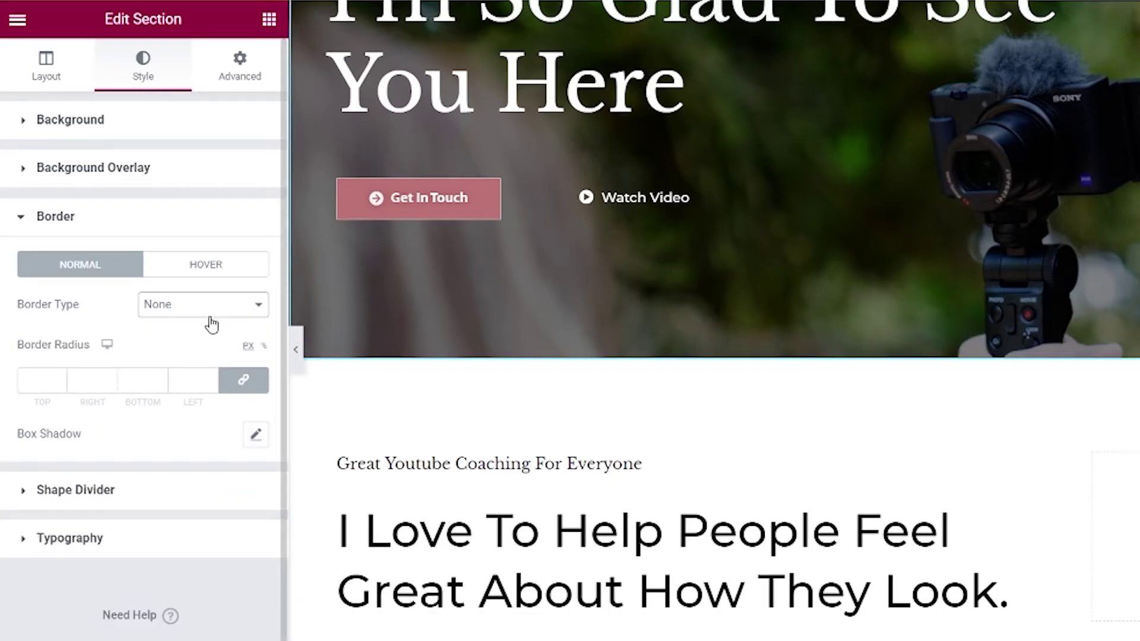
pyautogui.click(27, 224)
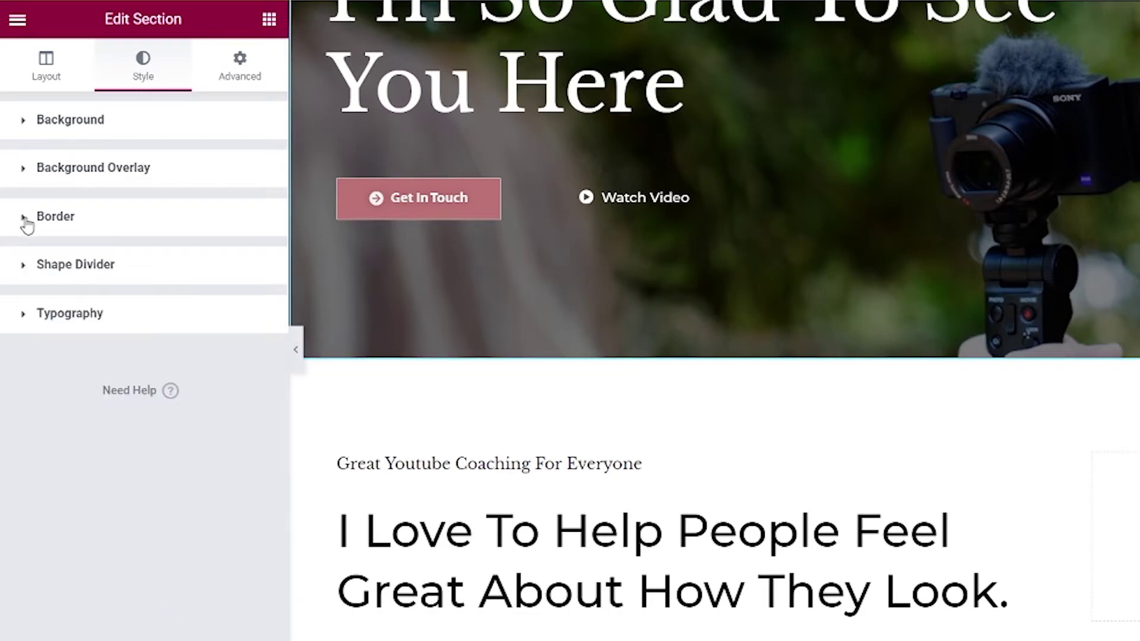
# Step: Try Mountains, Tilt Opacity, Waves Brush and Waves as the hero's bottom shape divider
pyautogui.click(25, 277)
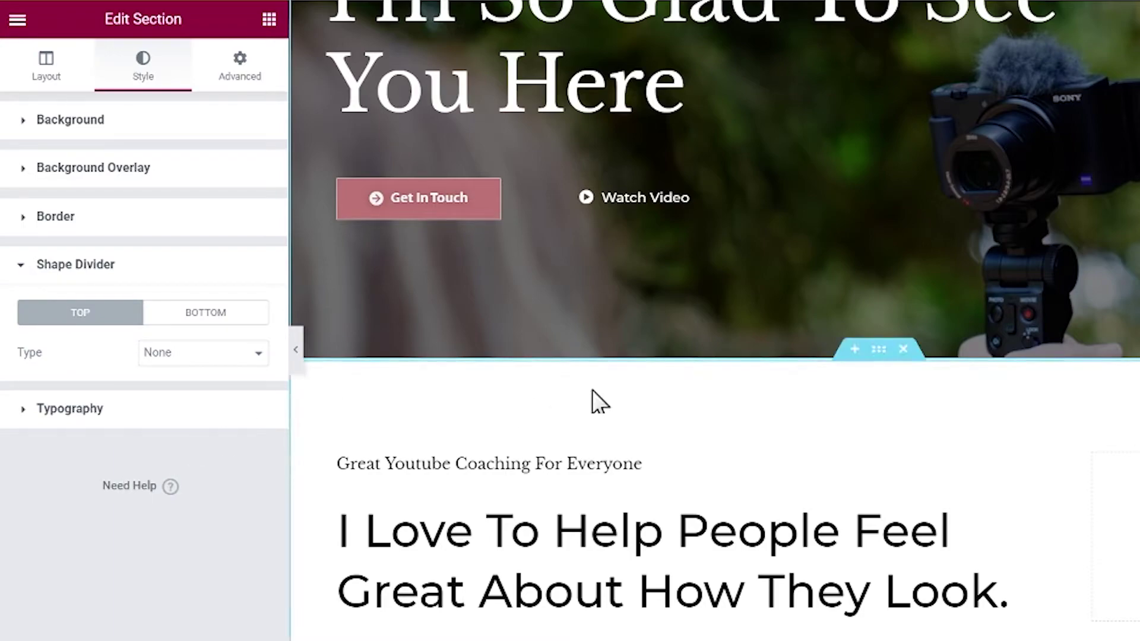
pyautogui.click(207, 315)
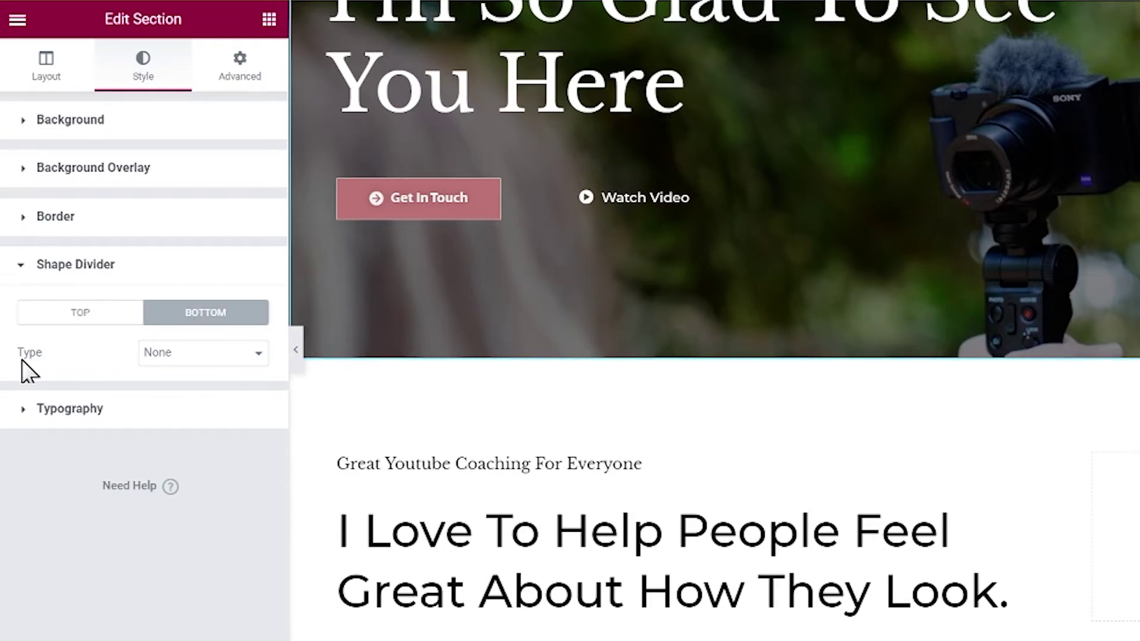
pyautogui.click(260, 359)
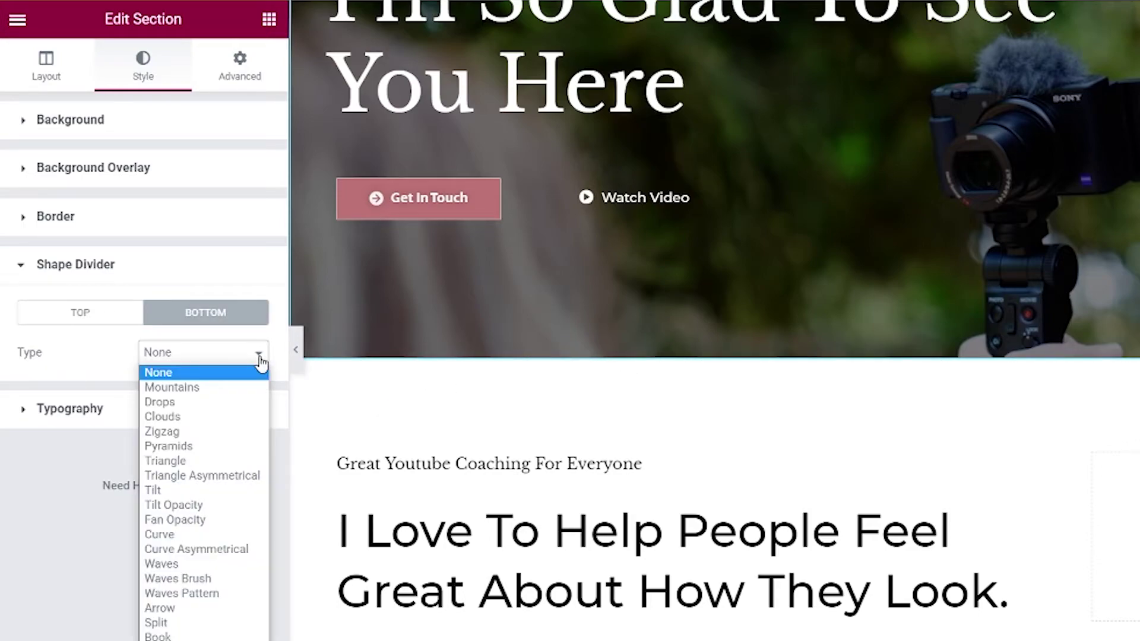
pyautogui.click(220, 389)
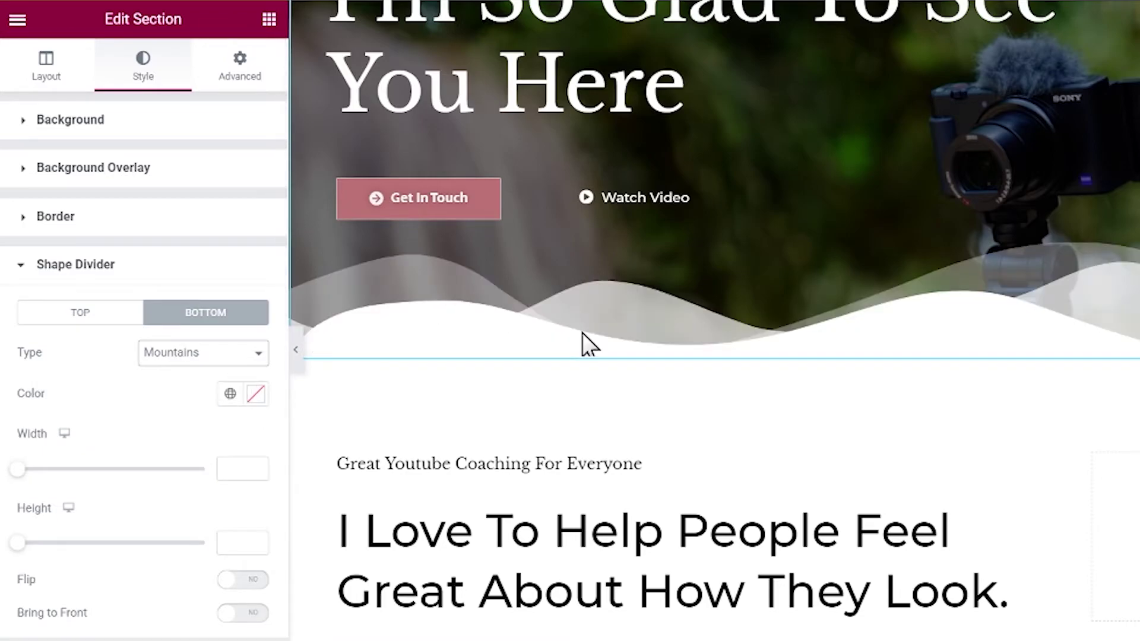
pyautogui.scroll(4, 582, 343)
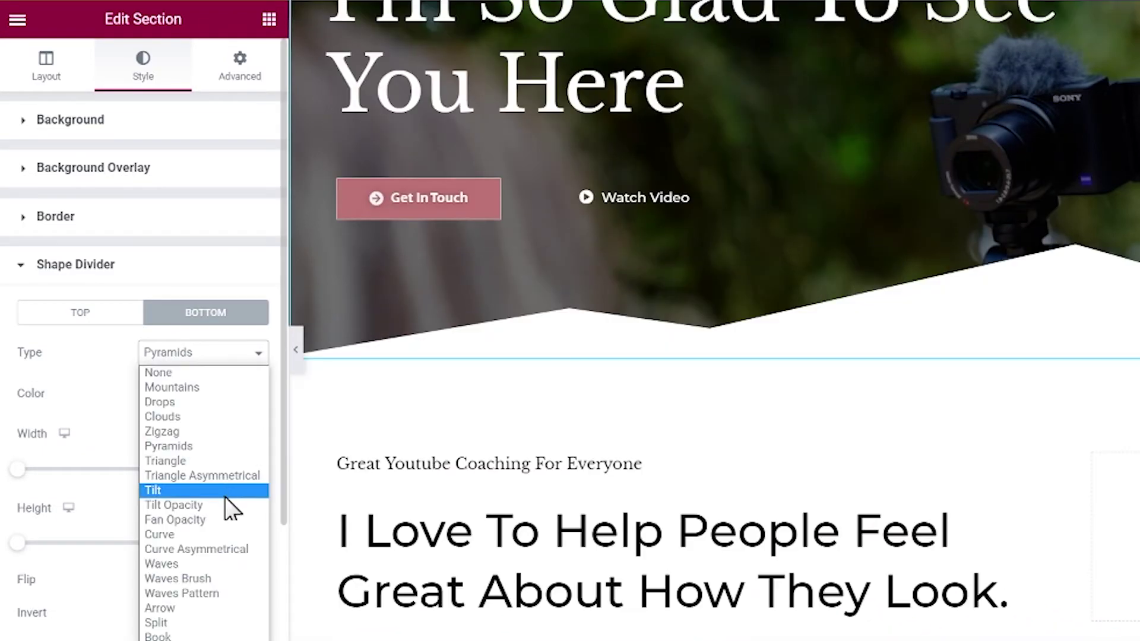
pyautogui.click(230, 513)
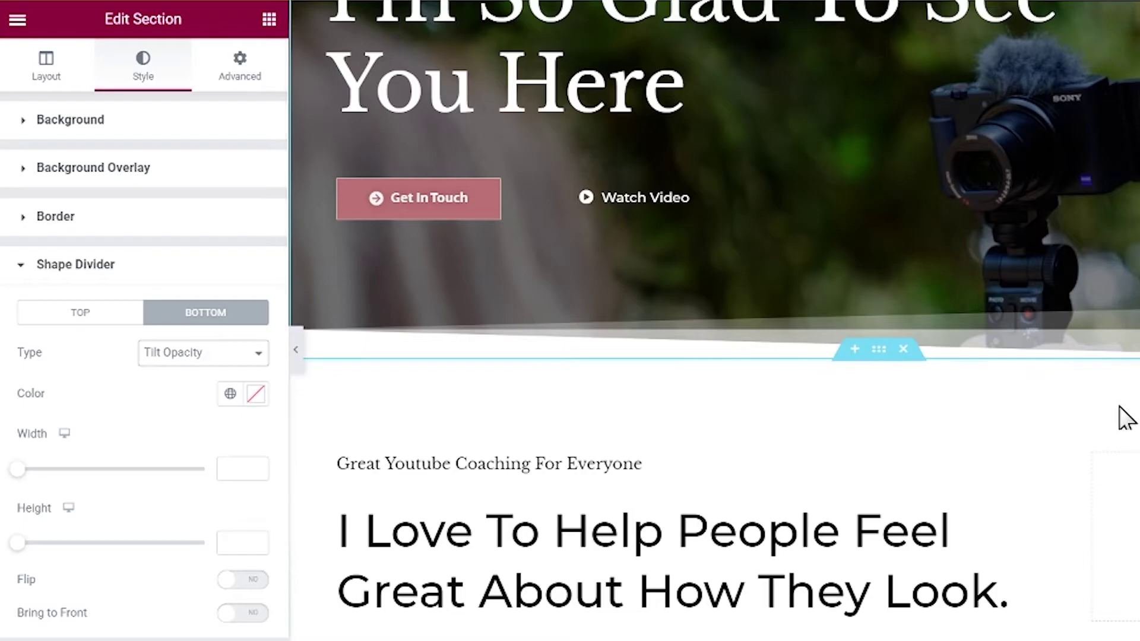
pyautogui.scroll(-5, 1112, 407)
pyautogui.scroll(6, 1117, 416)
pyautogui.scroll(-2, 1120, 433)
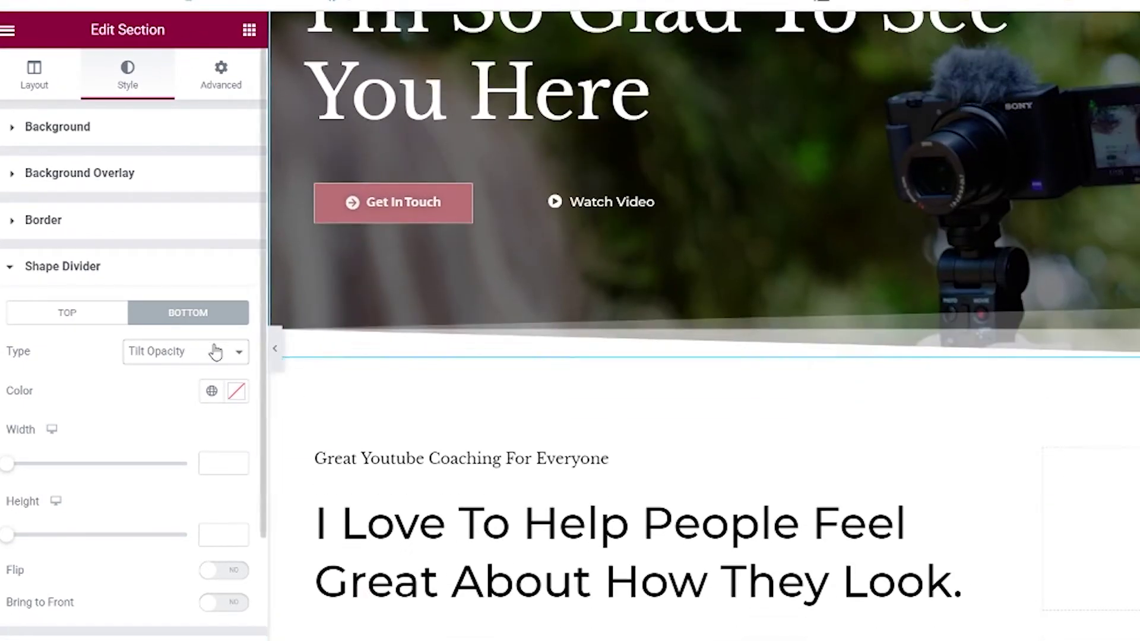
pyautogui.click(240, 358)
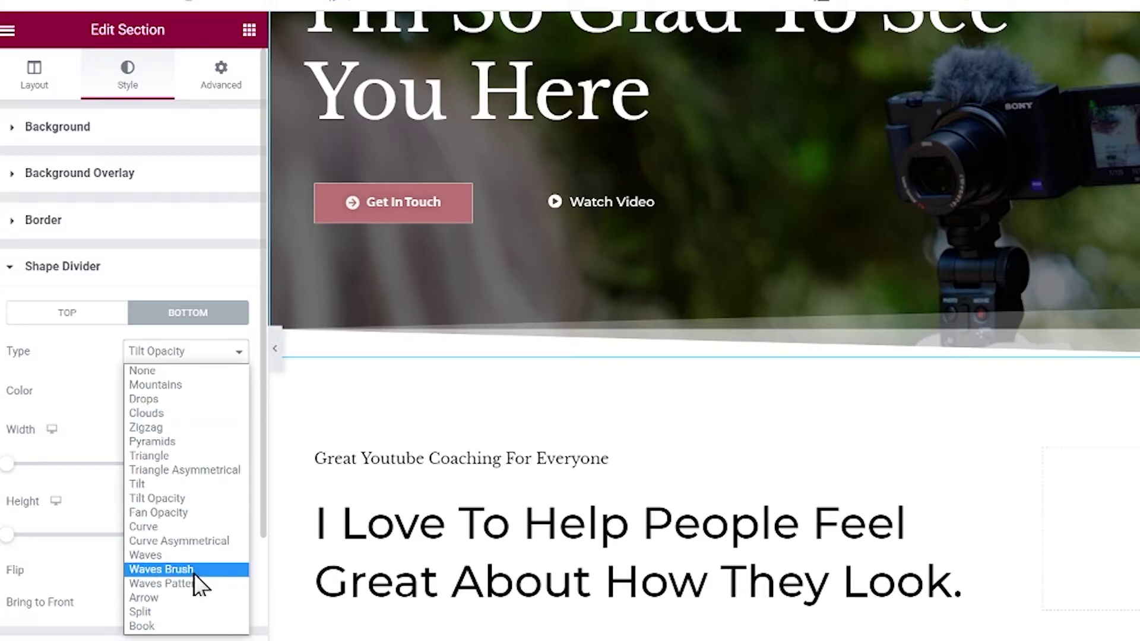
pyautogui.click(160, 569)
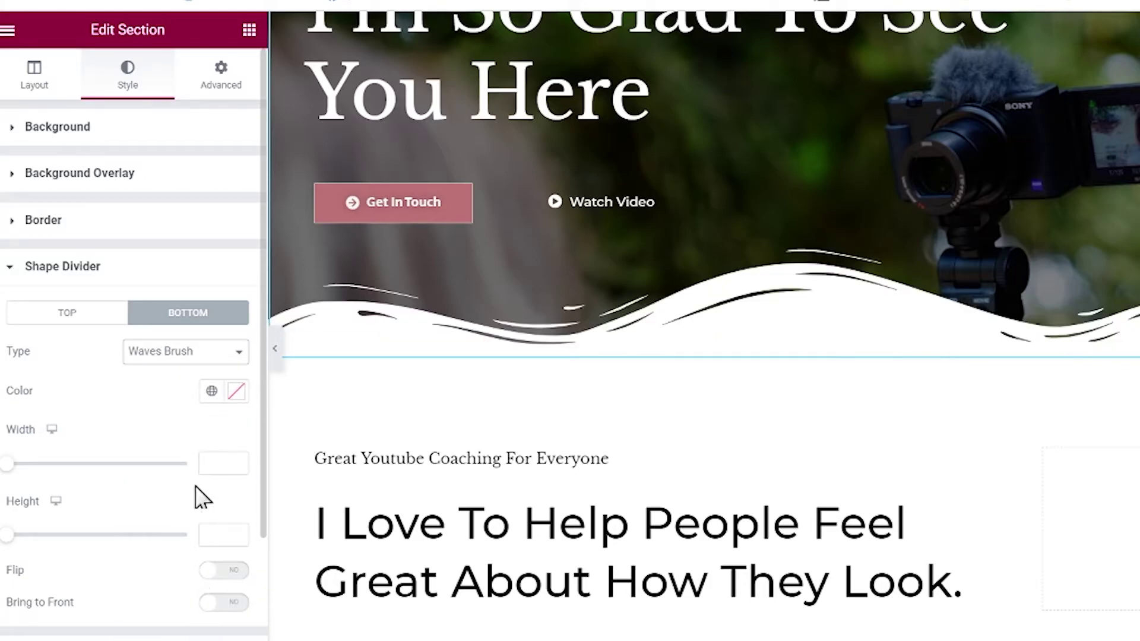
pyautogui.click(237, 354)
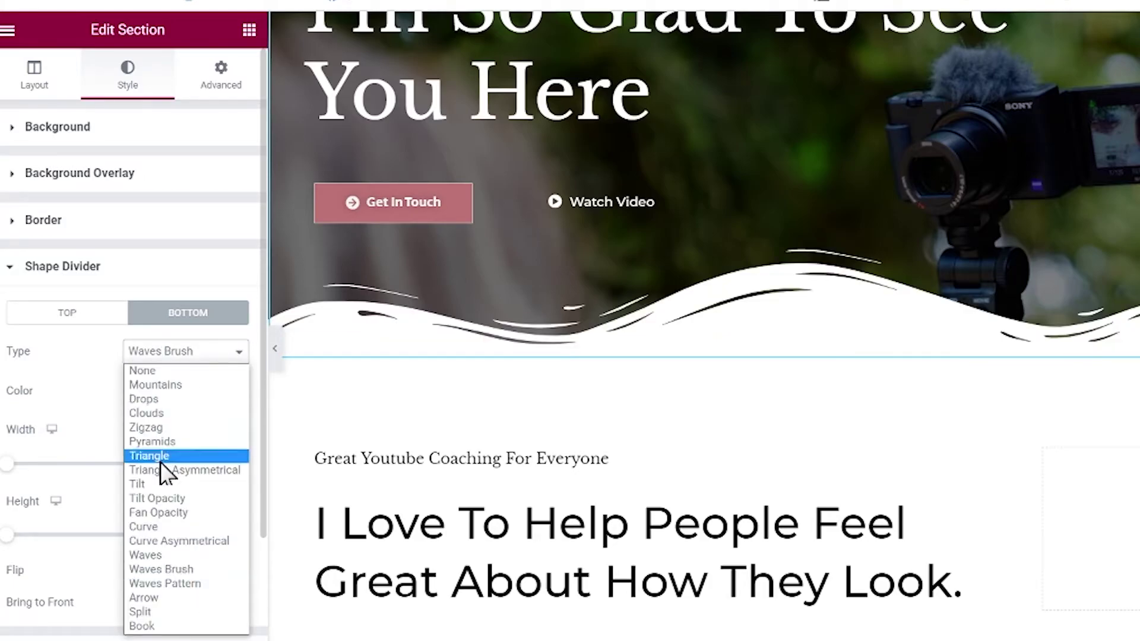
pyautogui.click(159, 558)
pyautogui.scroll(5, 933, 469)
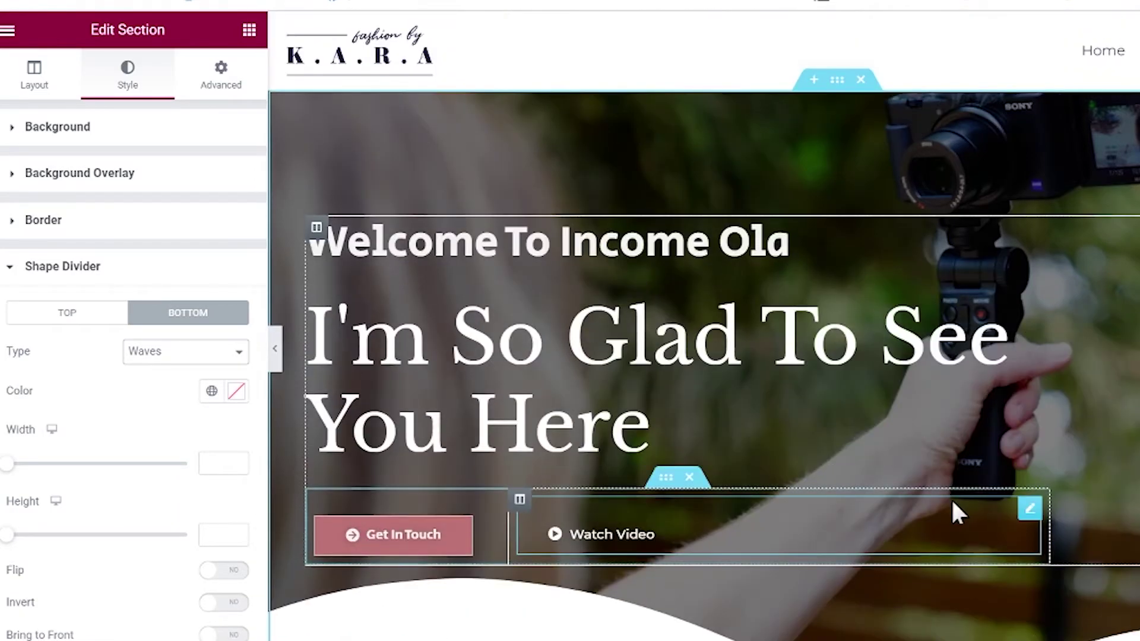
pyautogui.scroll(-4, 950, 497)
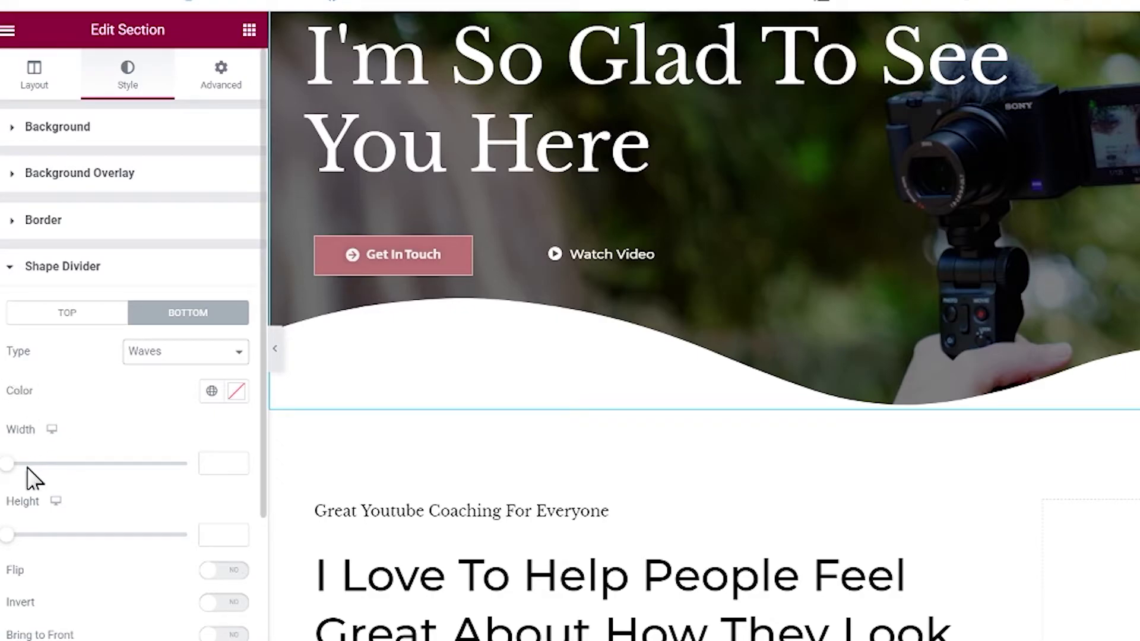
# Step: Set the bottom divider width to 112 and colour it a light white
pyautogui.moveTo(6, 470); pyautogui.dragTo(39, 473)
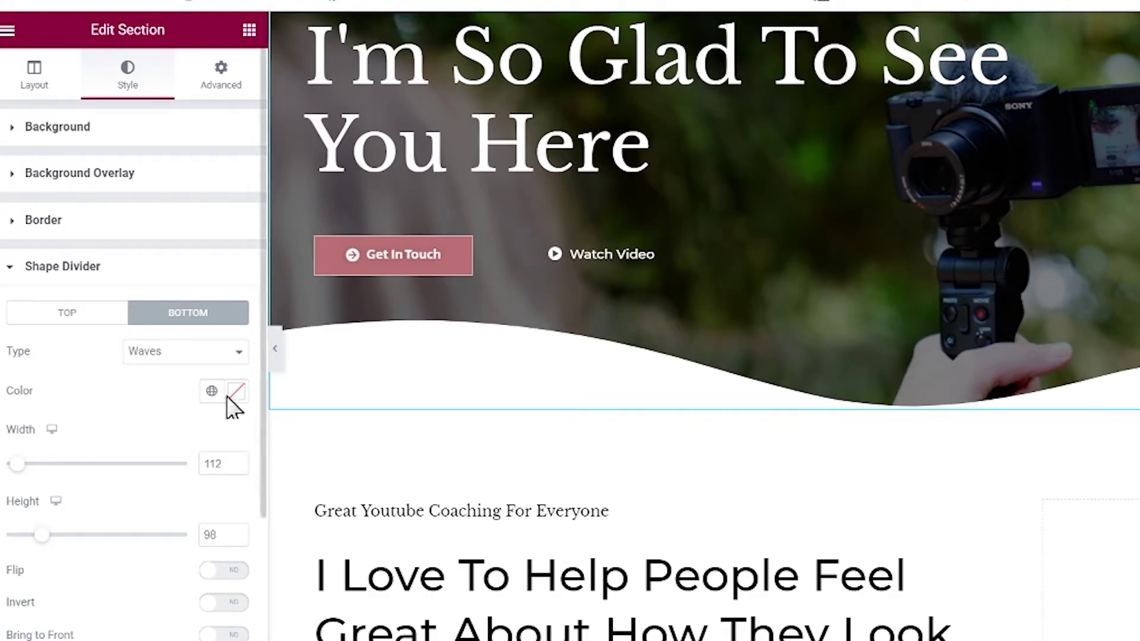
pyautogui.click(236, 403)
pyautogui.click(127, 280)
pyautogui.click(178, 156)
pyautogui.moveTo(178, 157); pyautogui.dragTo(26, 141)
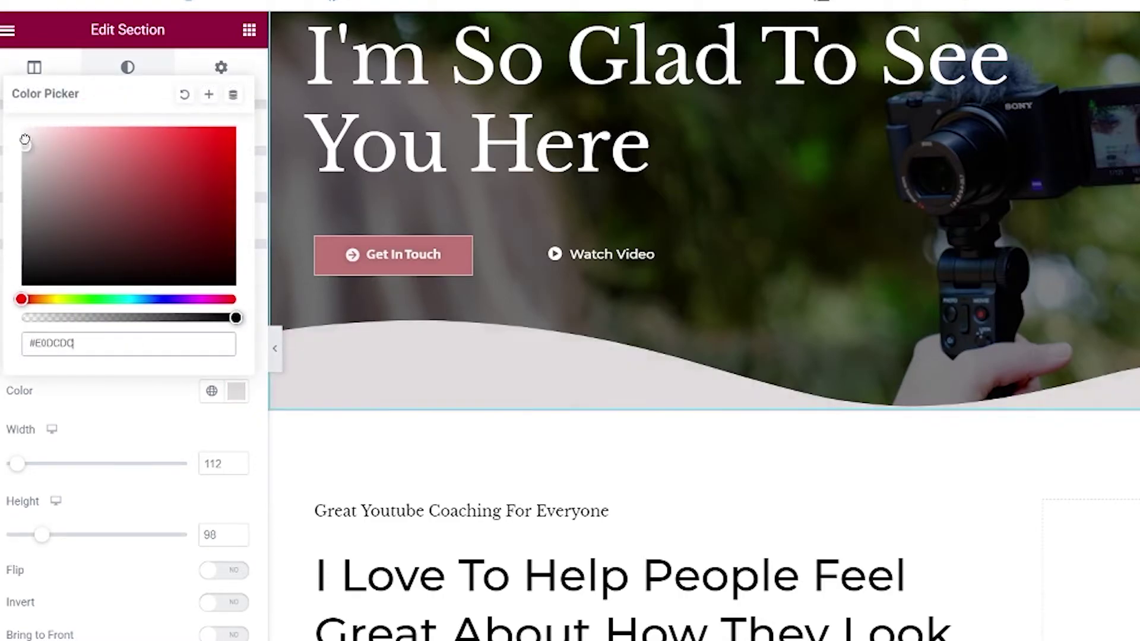
pyautogui.click(1031, 392)
pyautogui.click(238, 353)
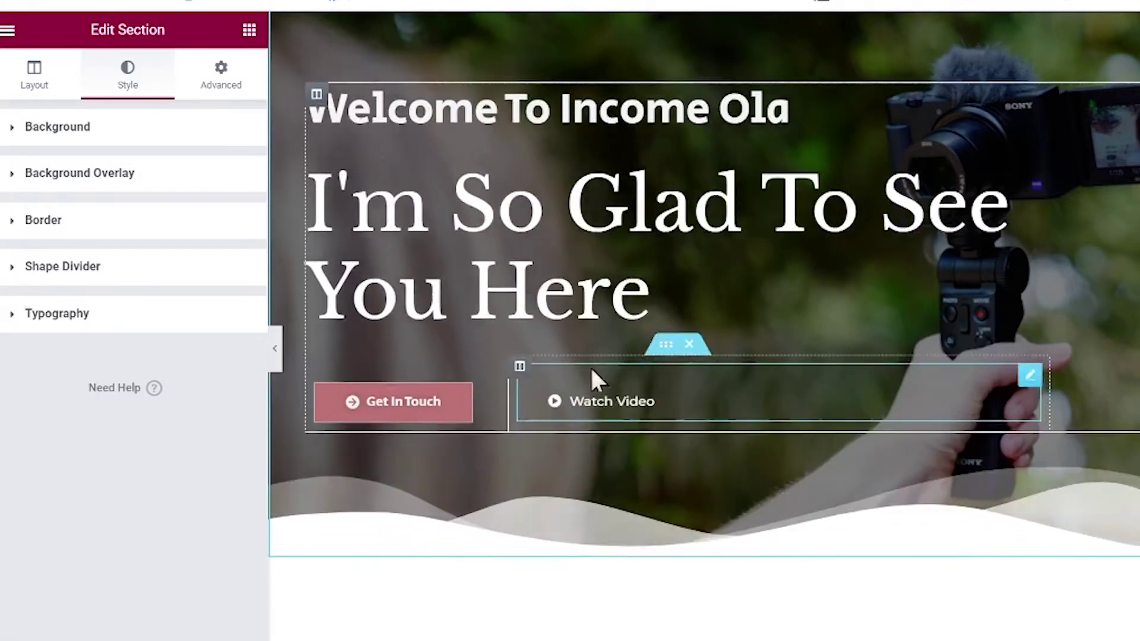
# Step: Select the pink 'Discover Your' section and show its Style settings
pyautogui.scroll(1, 597, 380)
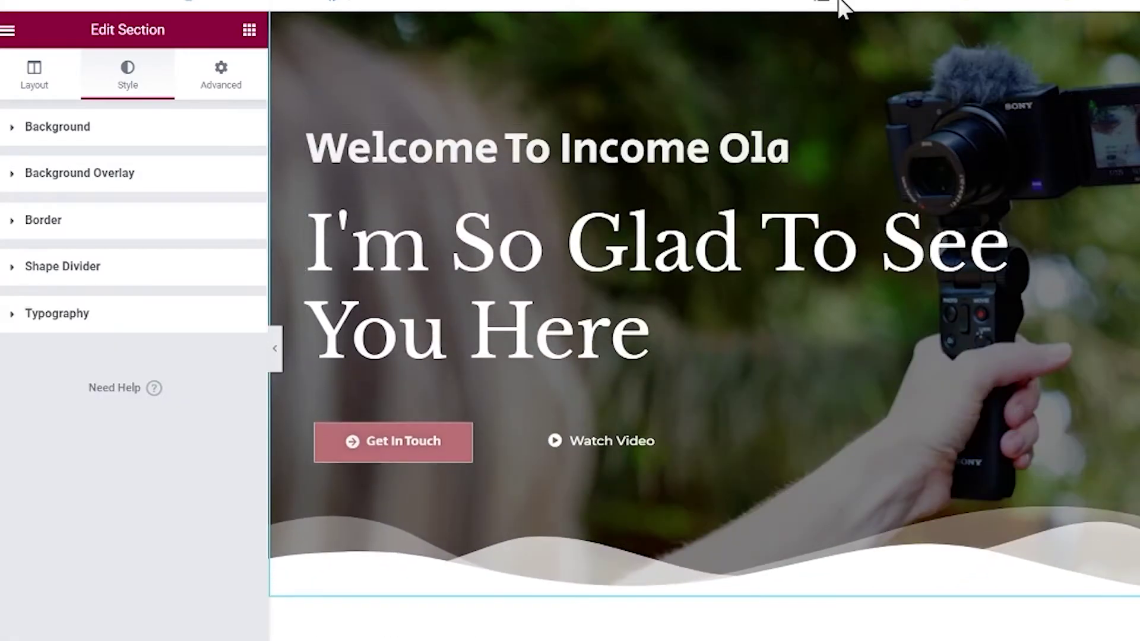
pyautogui.scroll(2, 616, 469)
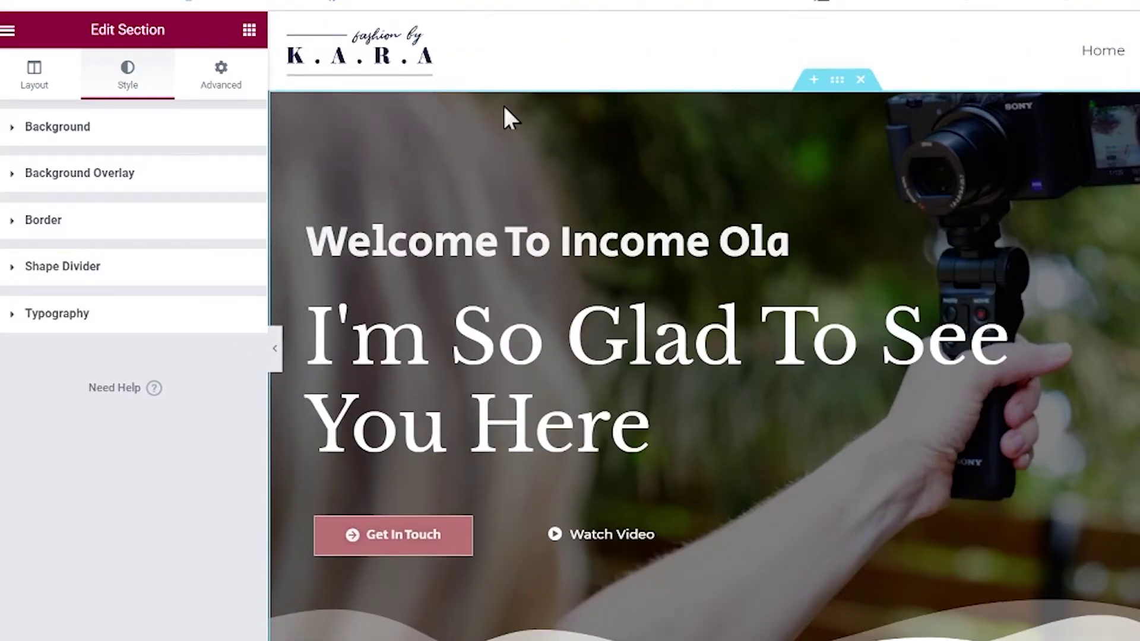
pyautogui.scroll(-10, 975, 285)
pyautogui.scroll(-1, 1127, 322)
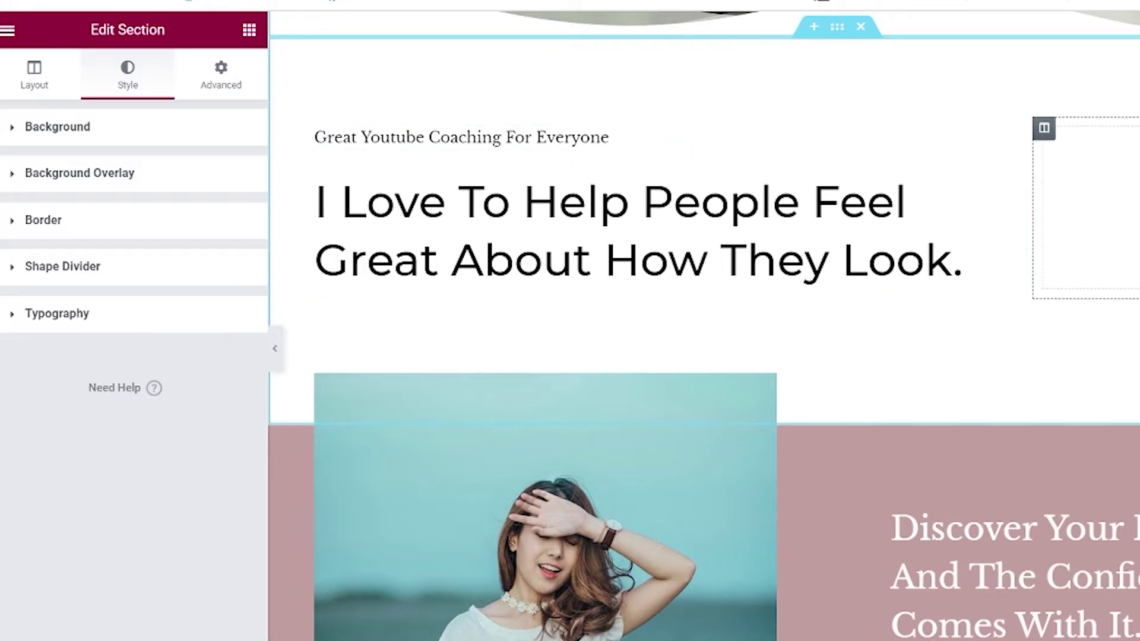
pyautogui.scroll(-6, 1086, 305)
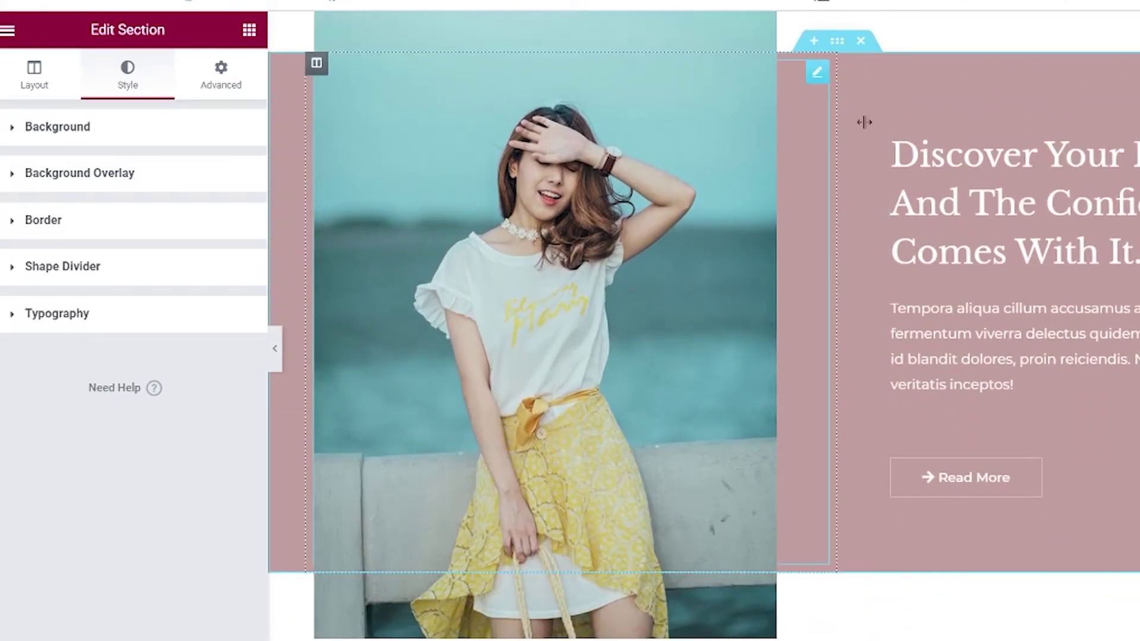
pyautogui.click(837, 40)
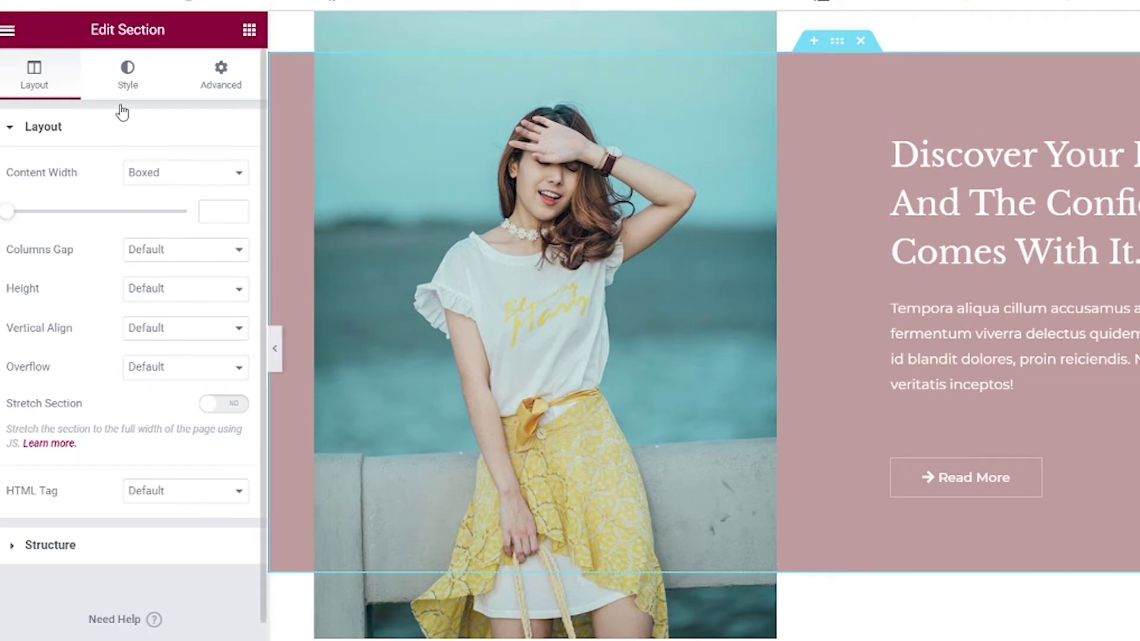
pyautogui.click(136, 83)
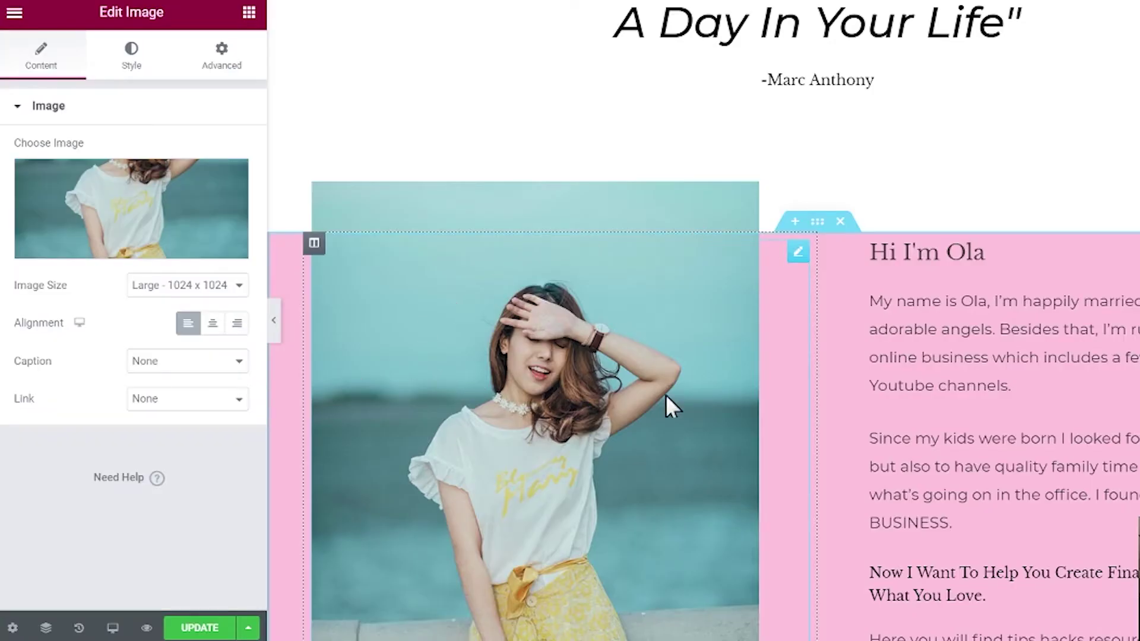
# Step: Resize photo A7R00638 to Small and upload it to the media library
pyautogui.scroll(5, 665, 395)
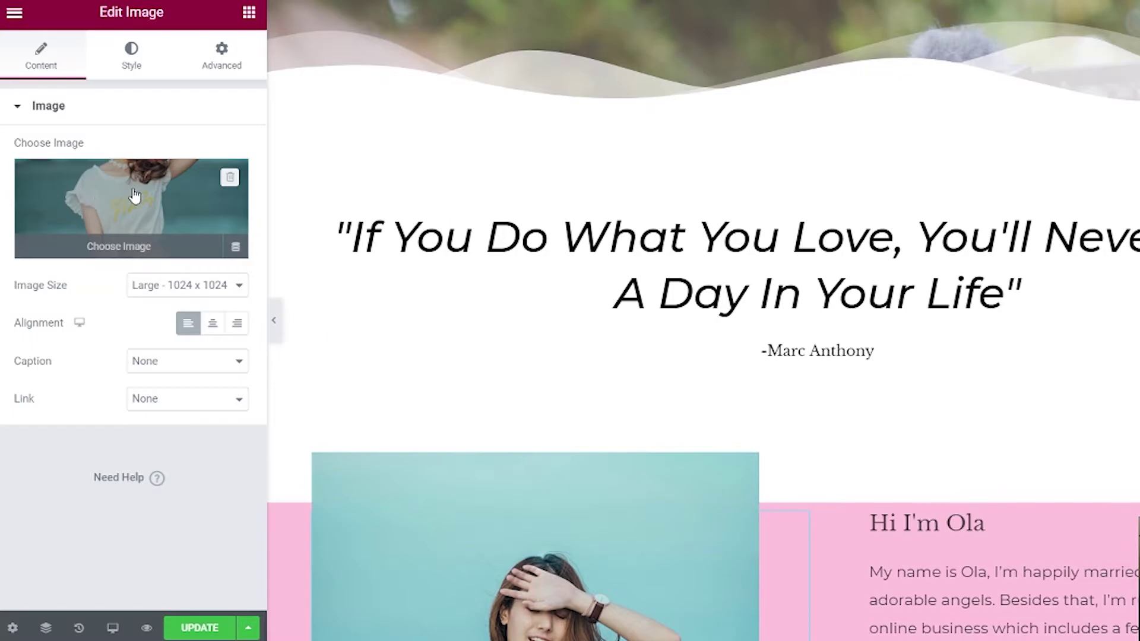
pyautogui.click(135, 207)
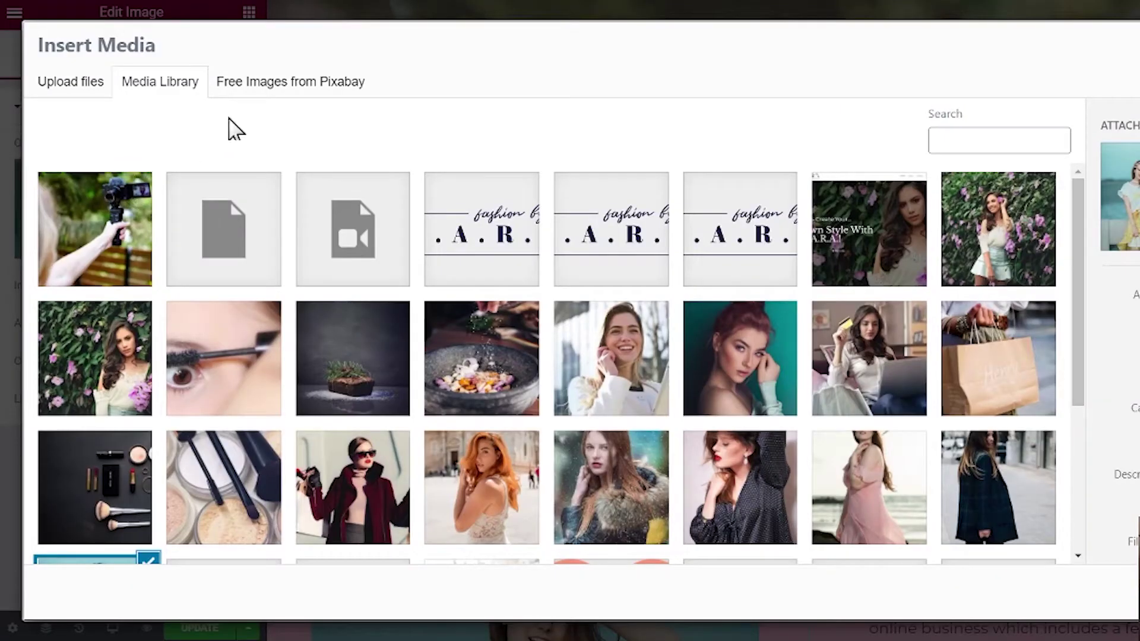
pyautogui.click(73, 83)
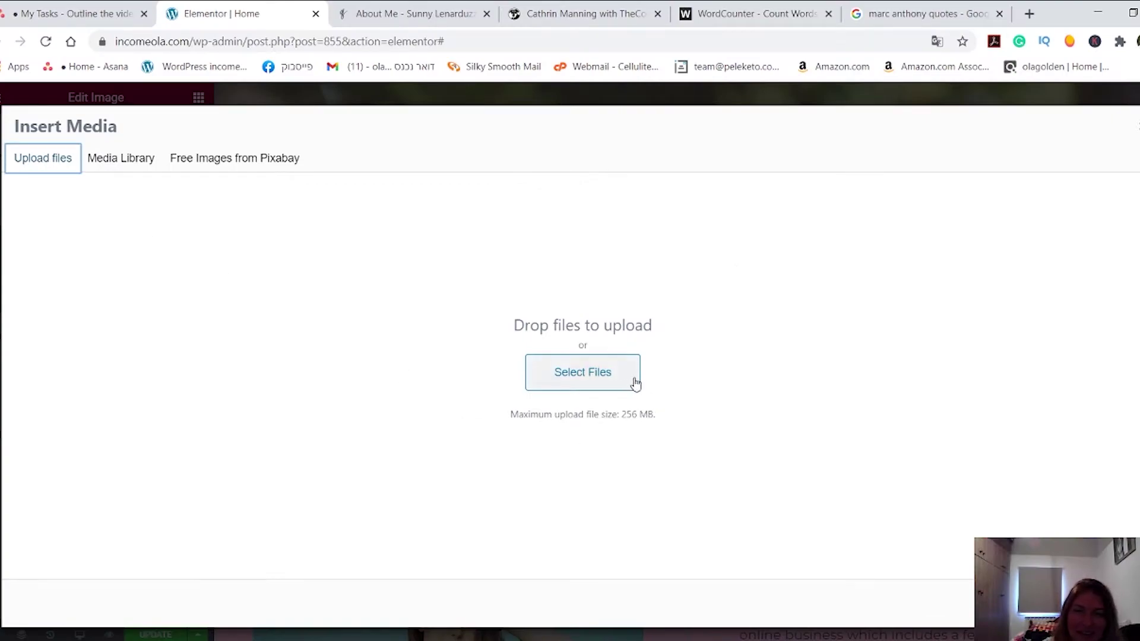
pyautogui.click(574, 381)
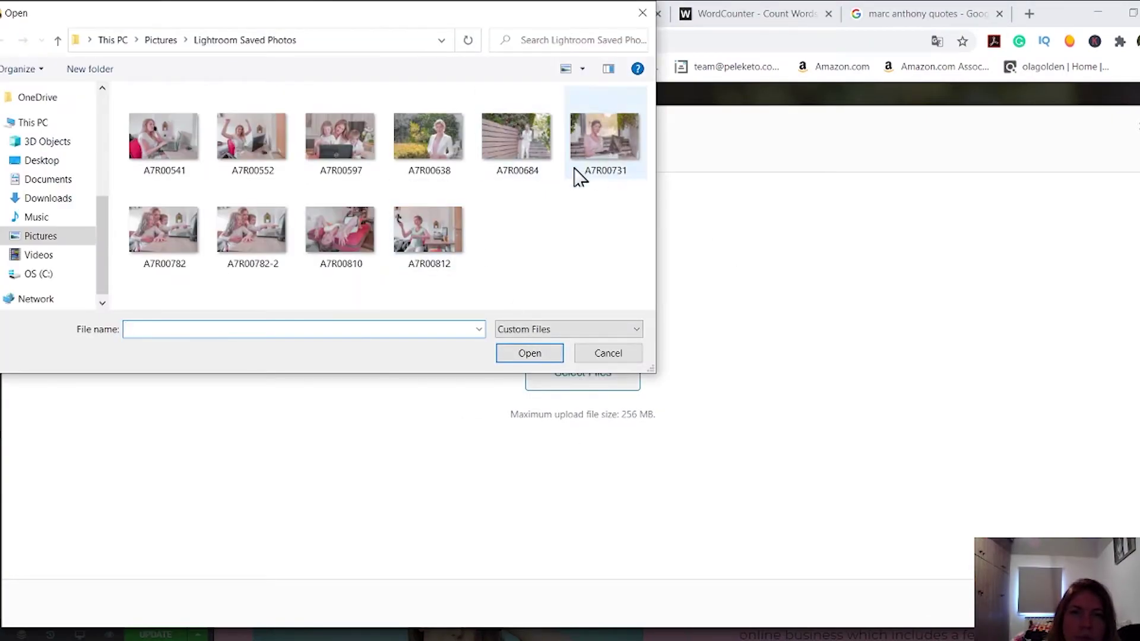
pyautogui.click(446, 142)
pyautogui.rightClick(444, 138)
pyautogui.click(492, 434)
pyautogui.click(149, 207)
pyautogui.click(289, 373)
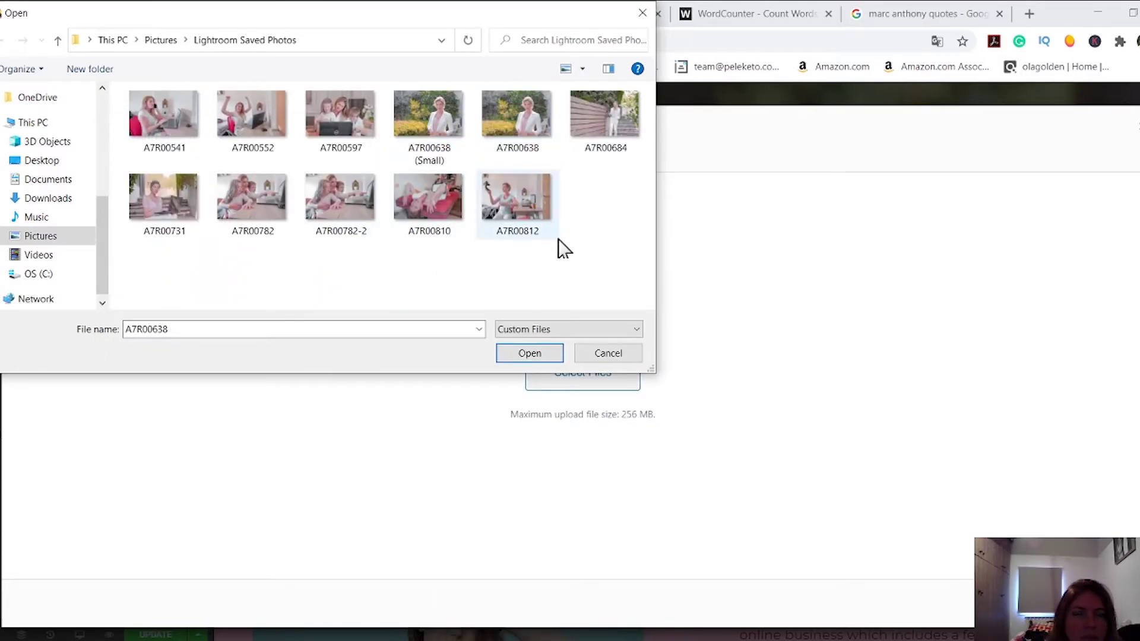
pyautogui.click(534, 353)
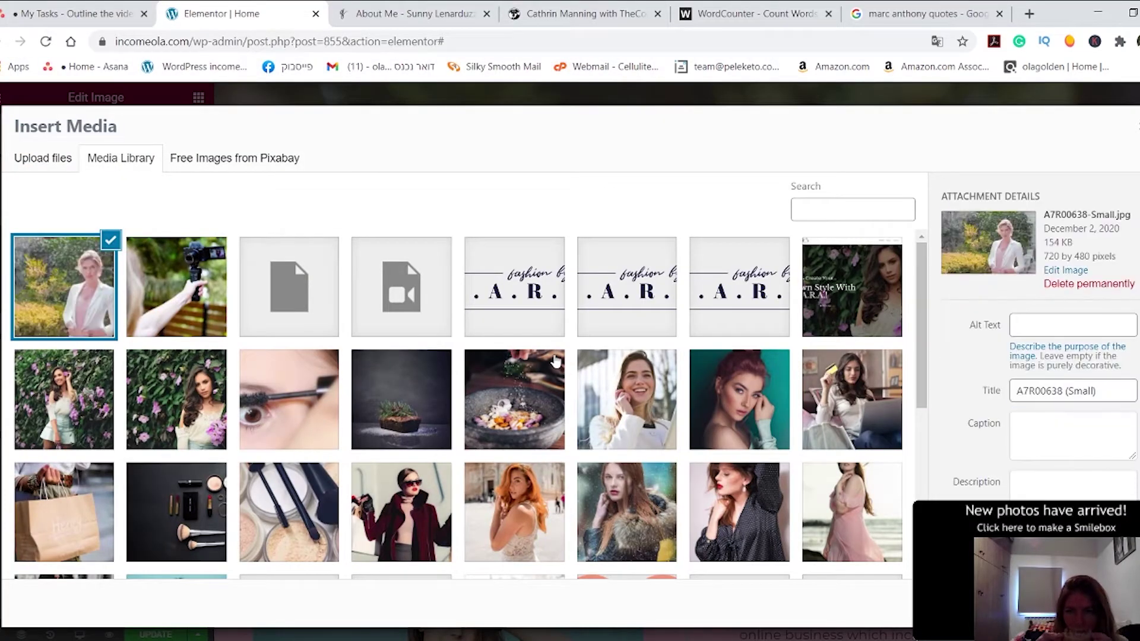
# Step: Give the uploaded image alt text 'income ola' and the title 'Ola'
pyautogui.click(1034, 324)
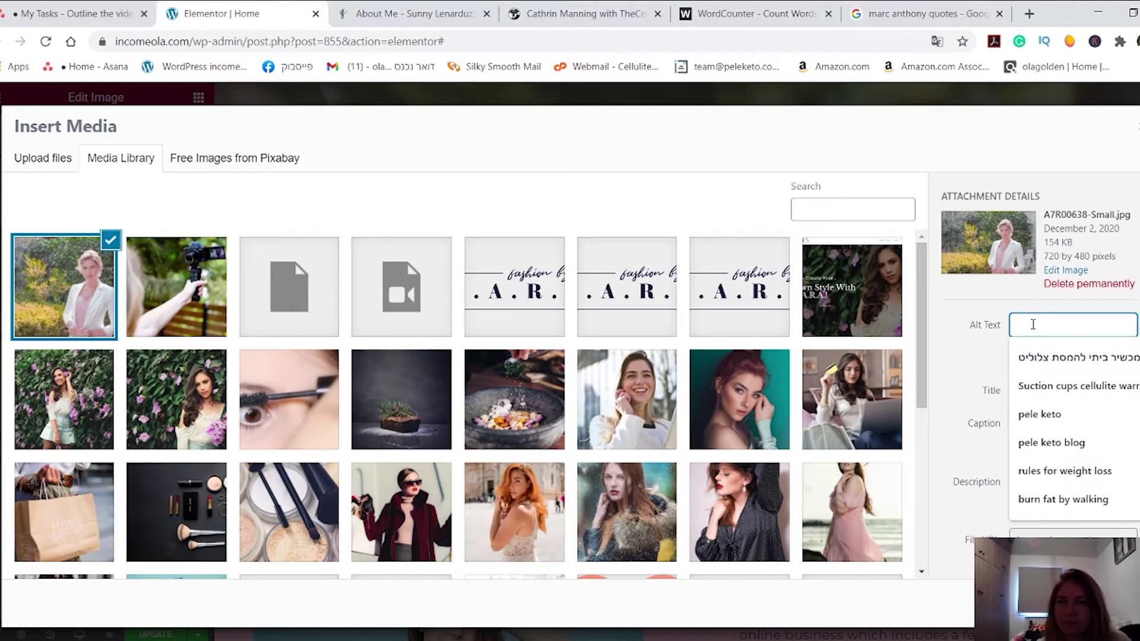
pyautogui.write('income ola')
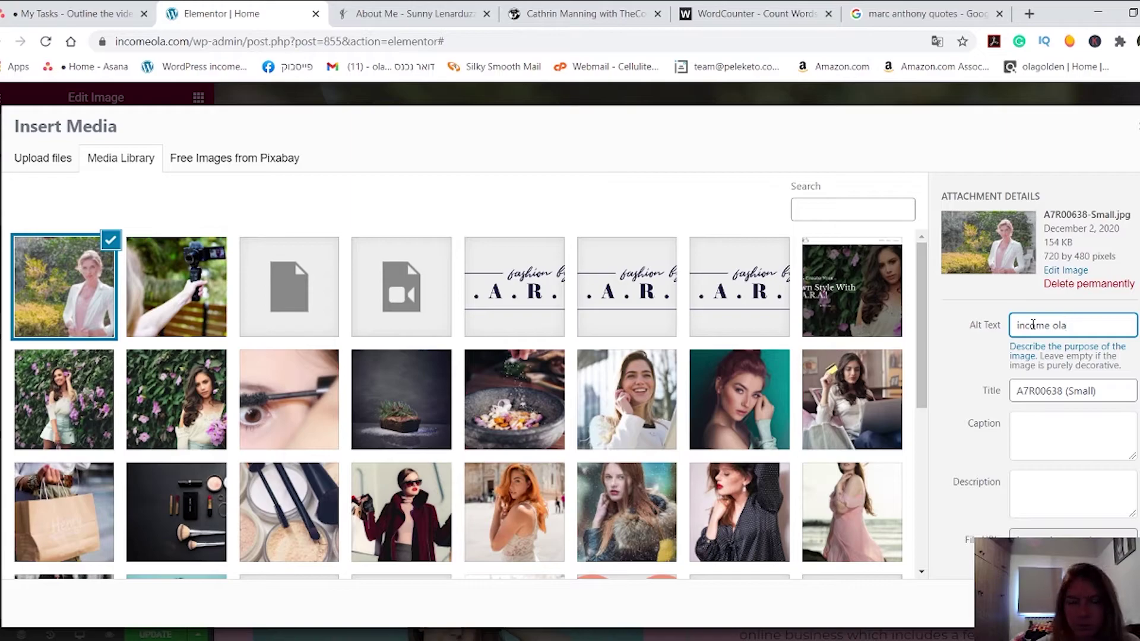
pyautogui.press('Tab')
pyautogui.write('Ola')
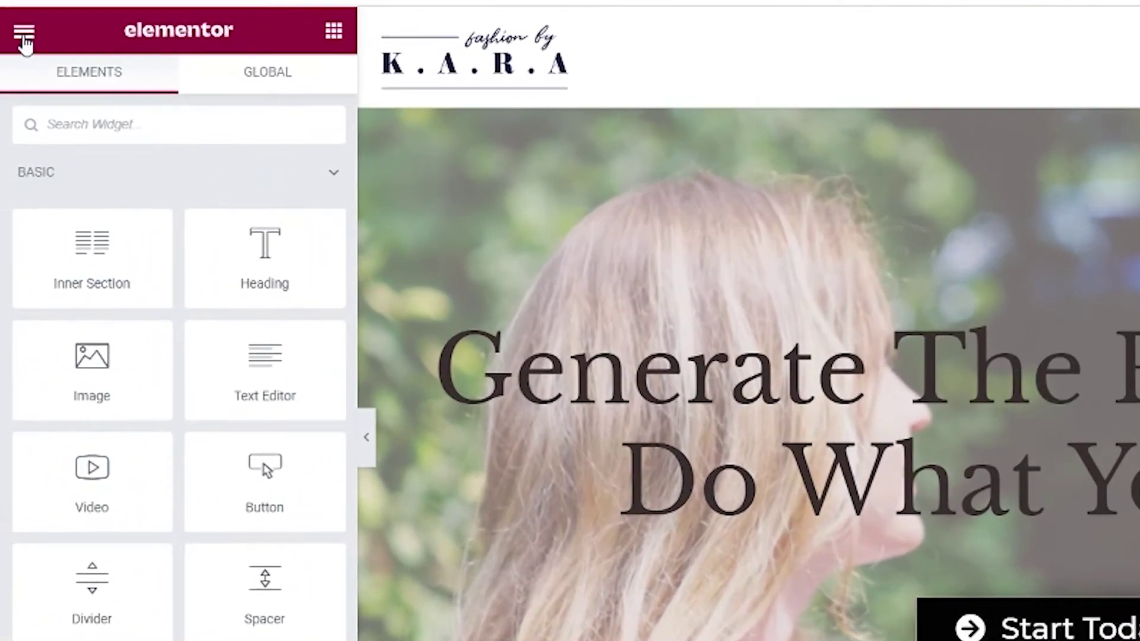
pyautogui.click(24, 37)
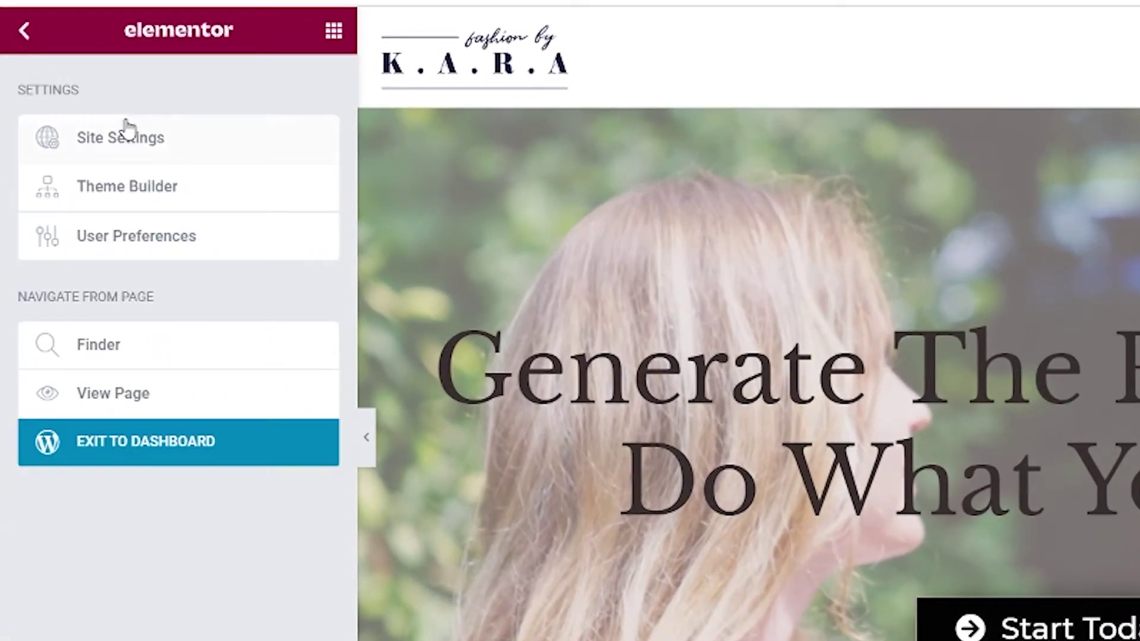
pyautogui.click(164, 139)
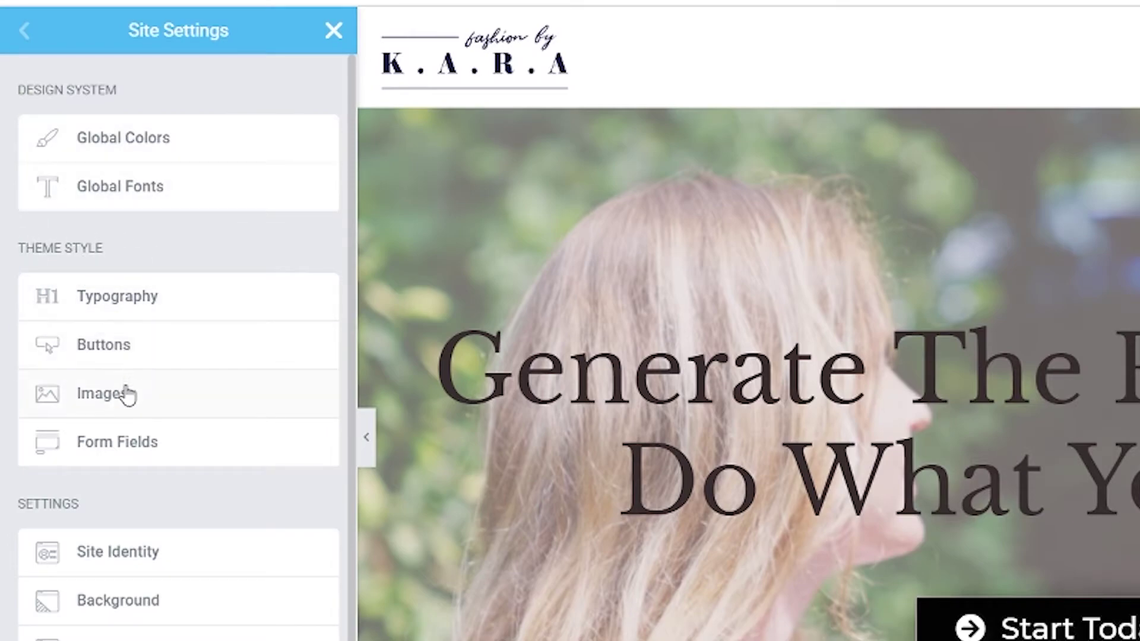
pyautogui.click(153, 300)
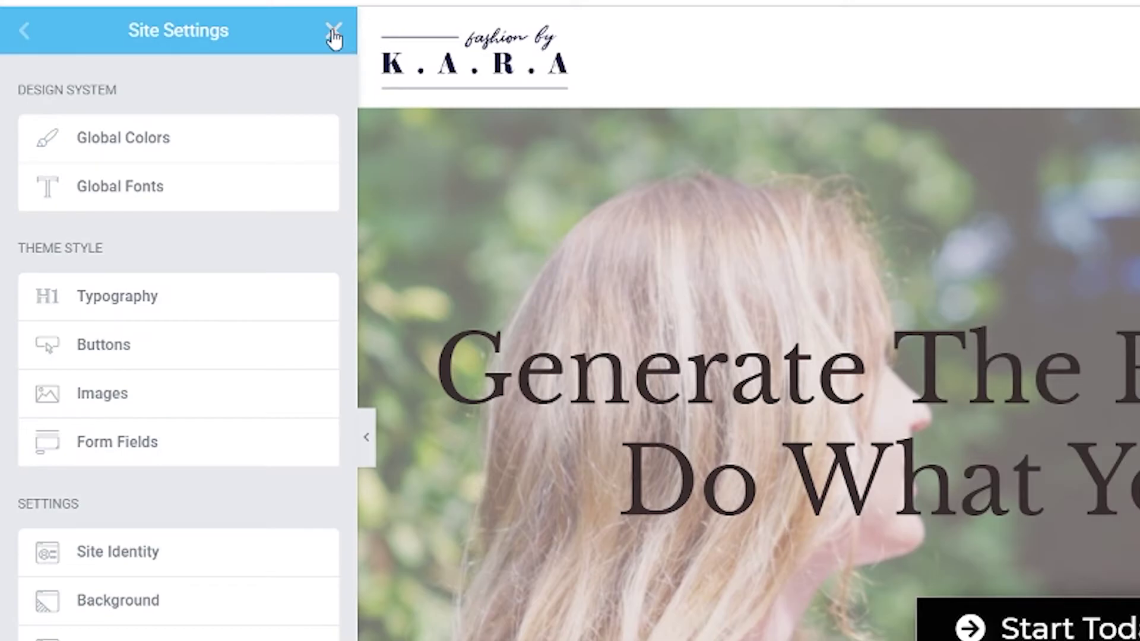
pyautogui.click(333, 33)
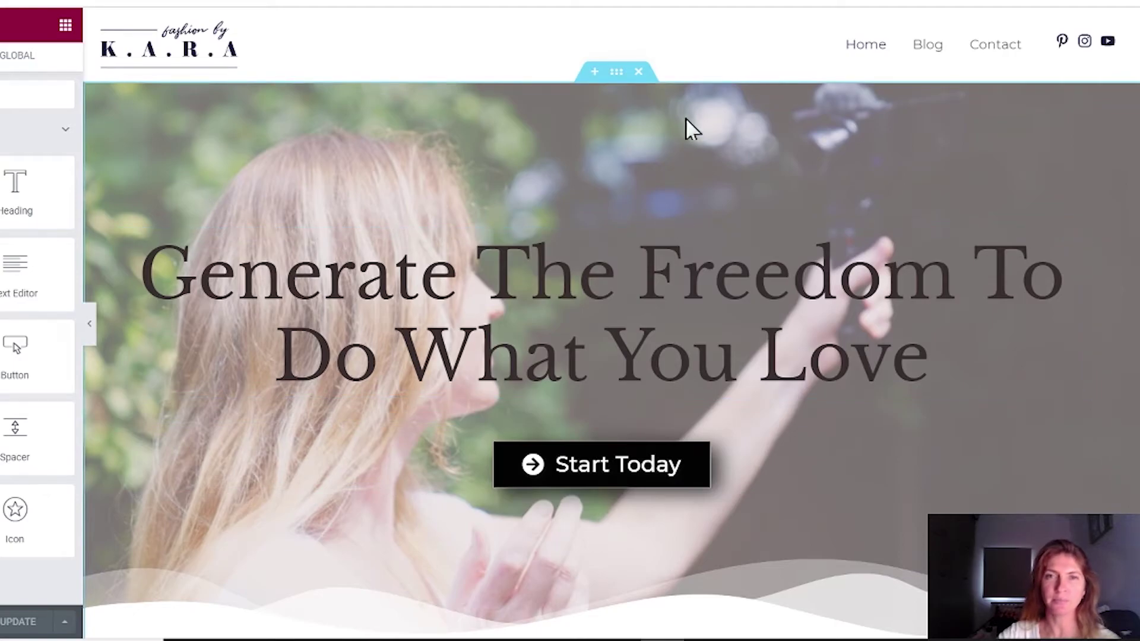
# Step: Set the hero's background overlay colour to pale pink #E3D1D1CF at 0.67 opacity
pyautogui.click(633, 207)
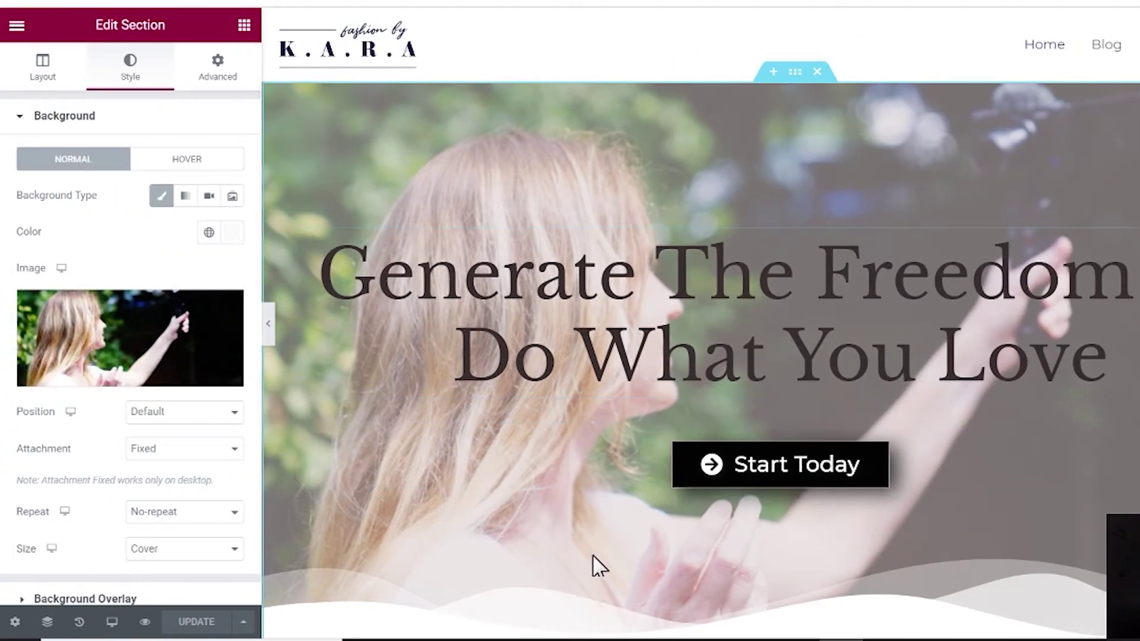
pyautogui.scroll(-4, 148, 267)
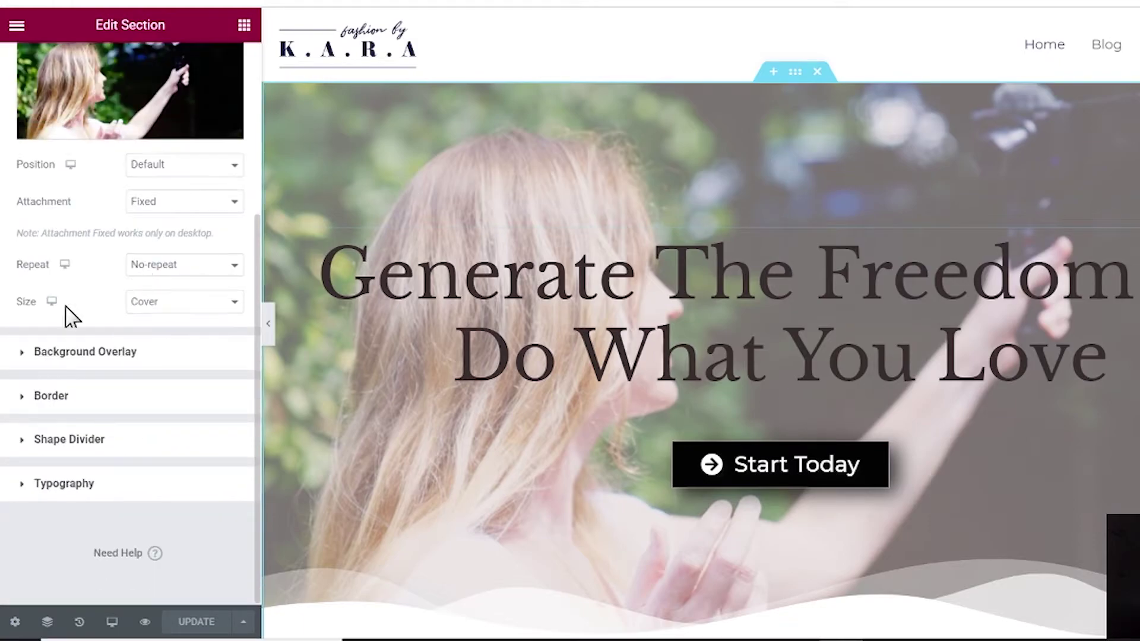
pyautogui.click(22, 356)
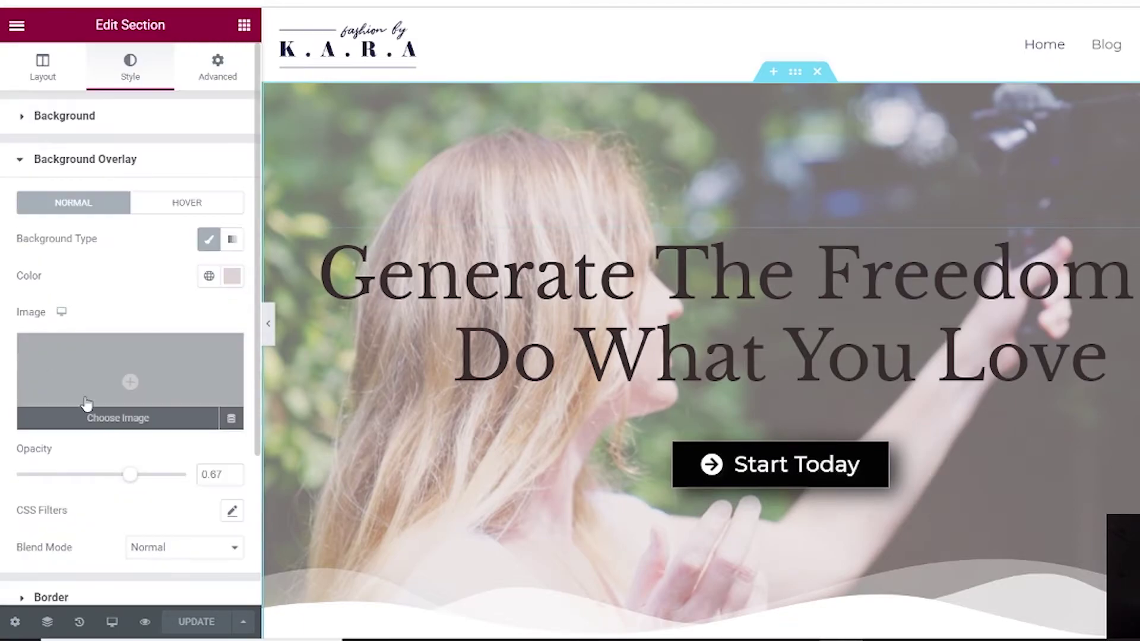
pyautogui.click(232, 277)
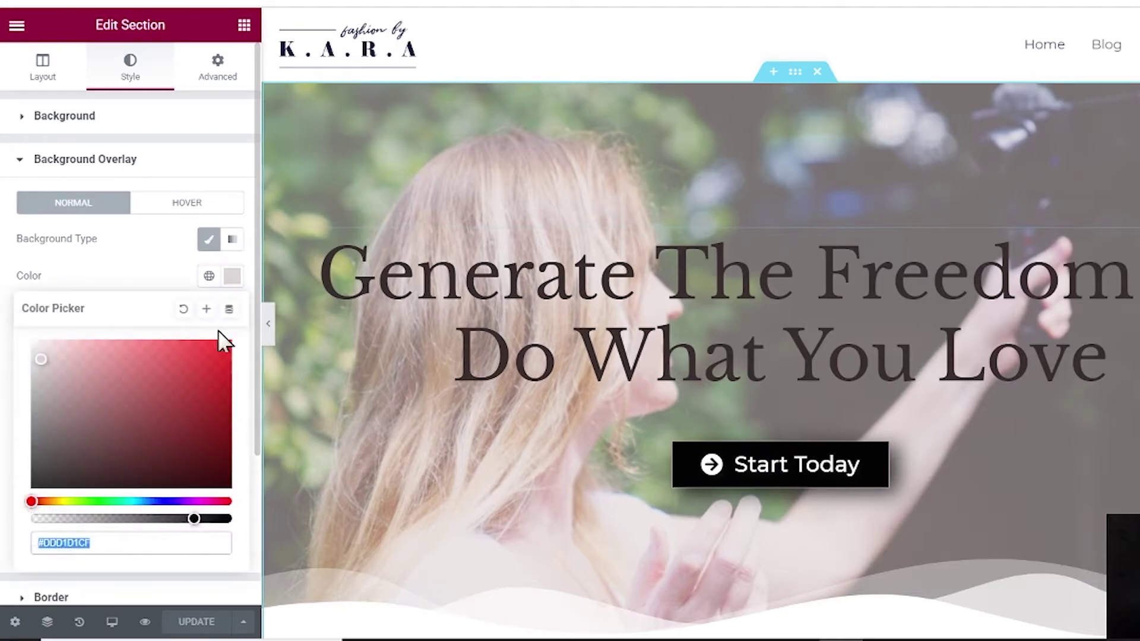
pyautogui.moveTo(106, 389)
pyautogui.mouseDown()
pyautogui.moveTo(161, 420)
pyautogui.moveTo(94, 368)
pyautogui.moveTo(157, 382)
pyautogui.moveTo(119, 422)
pyautogui.moveTo(49, 352)
pyautogui.mouseUp()
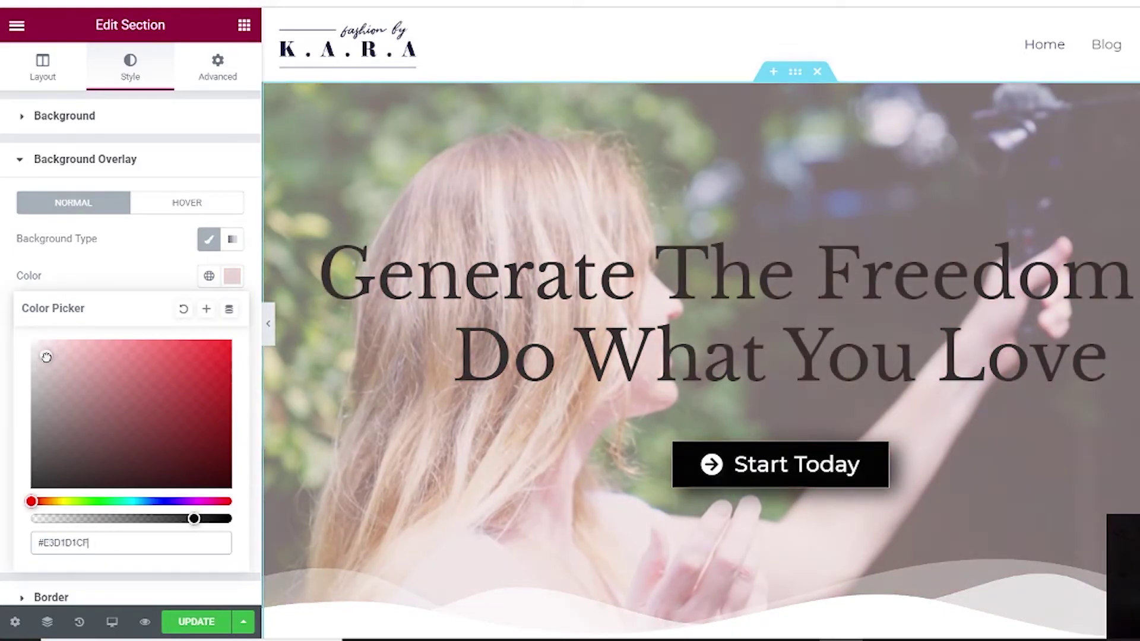
pyautogui.click(232, 277)
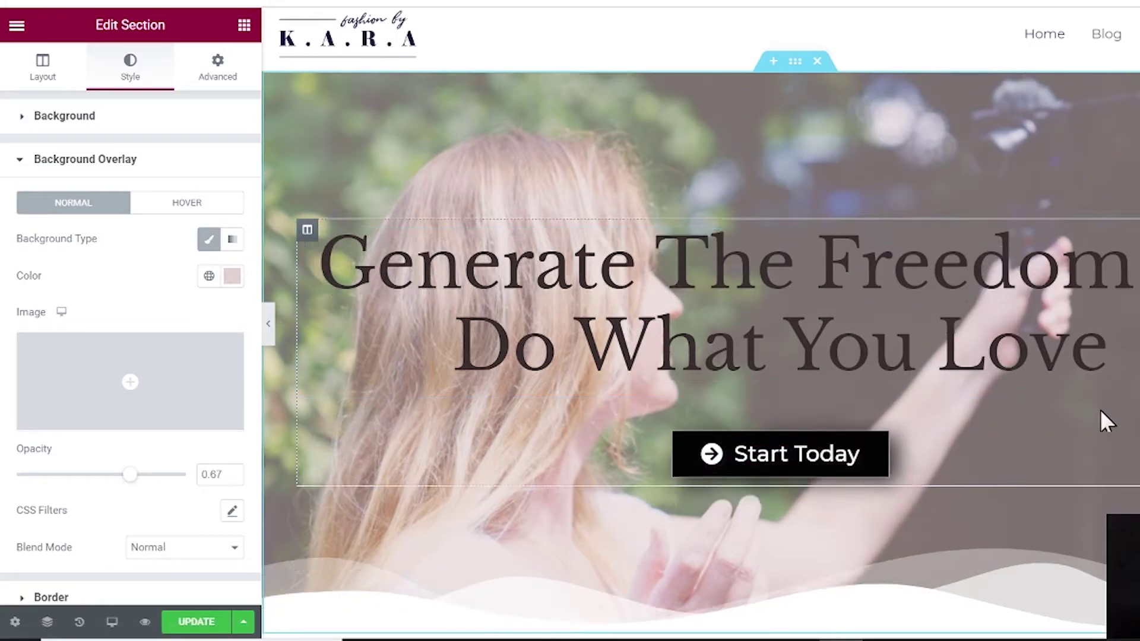
pyautogui.scroll(-3, 1080, 380)
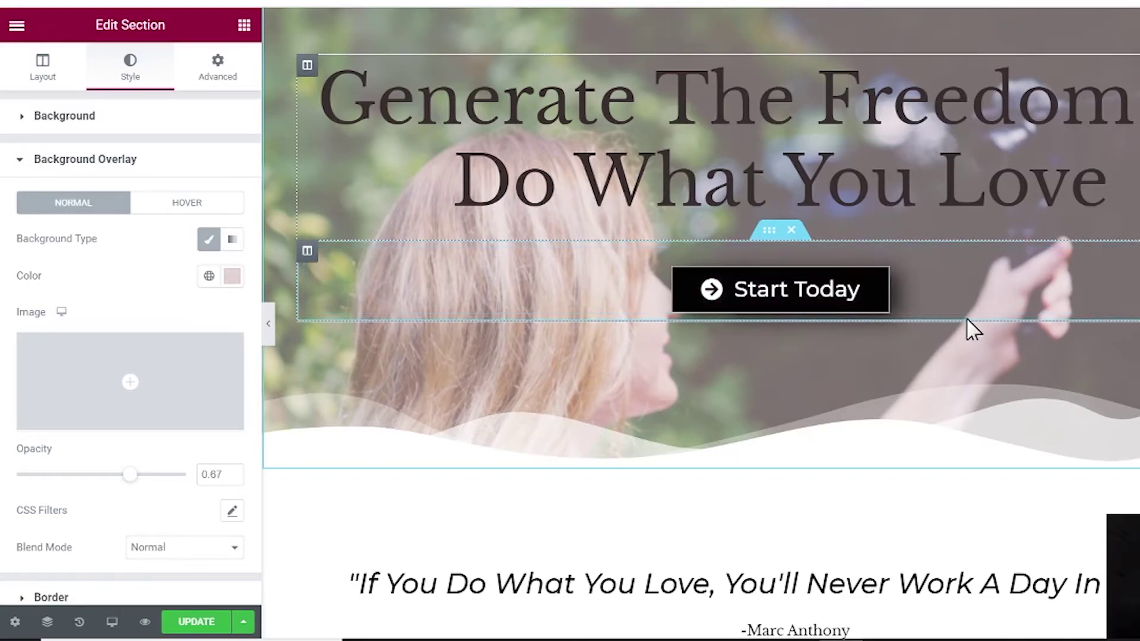
pyautogui.scroll(-3, 809, 357)
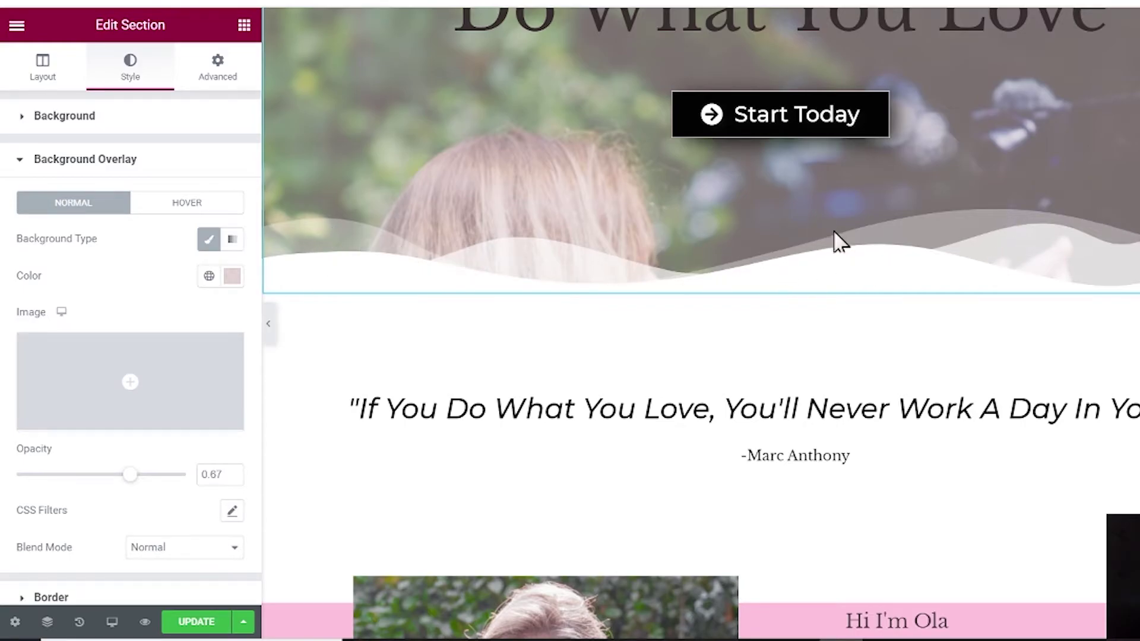
pyautogui.scroll(3, 837, 241)
pyautogui.scroll(-3, 26, 454)
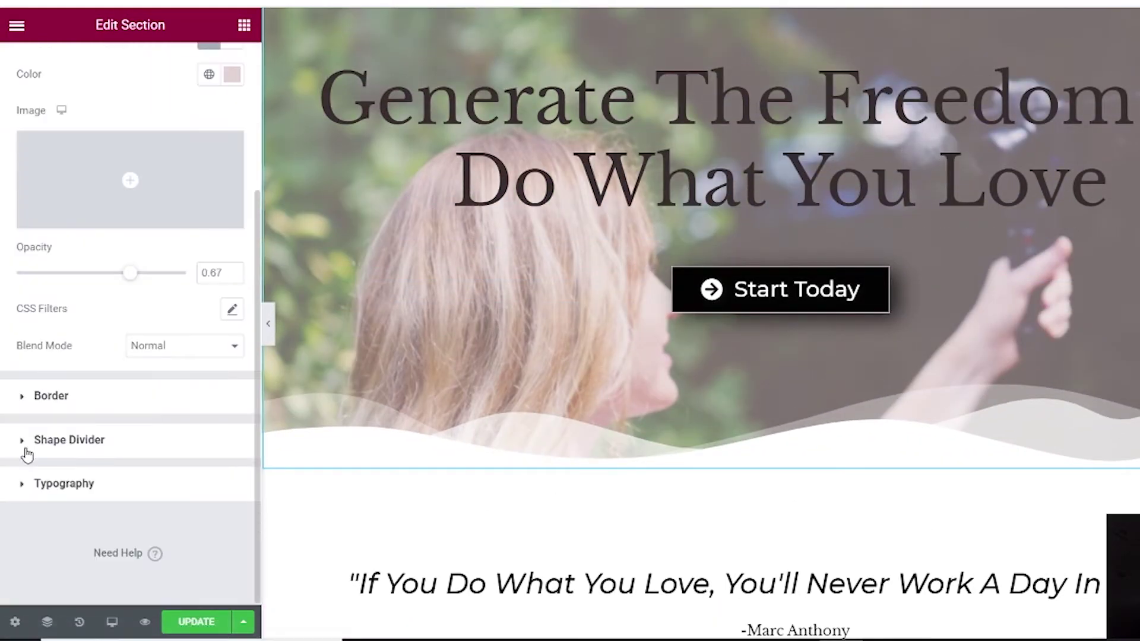
# Step: Choose Mountains for the hero's bottom shape divider, keeping width 112 and height 98
pyautogui.click(23, 444)
pyautogui.click(208, 303)
pyautogui.click(234, 327)
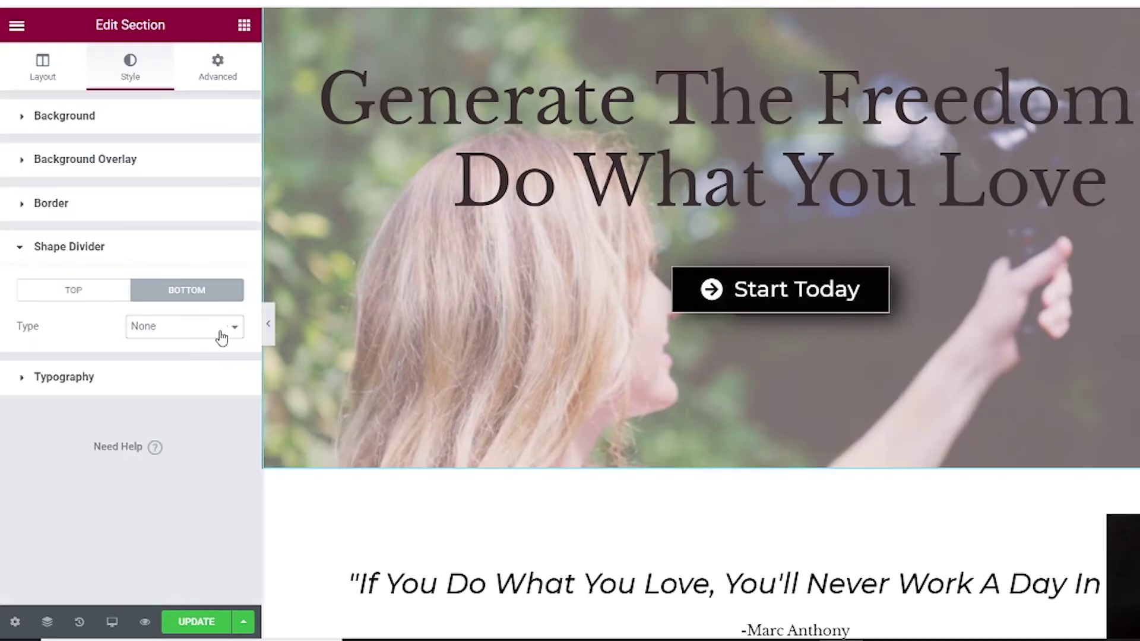
pyautogui.click(196, 358)
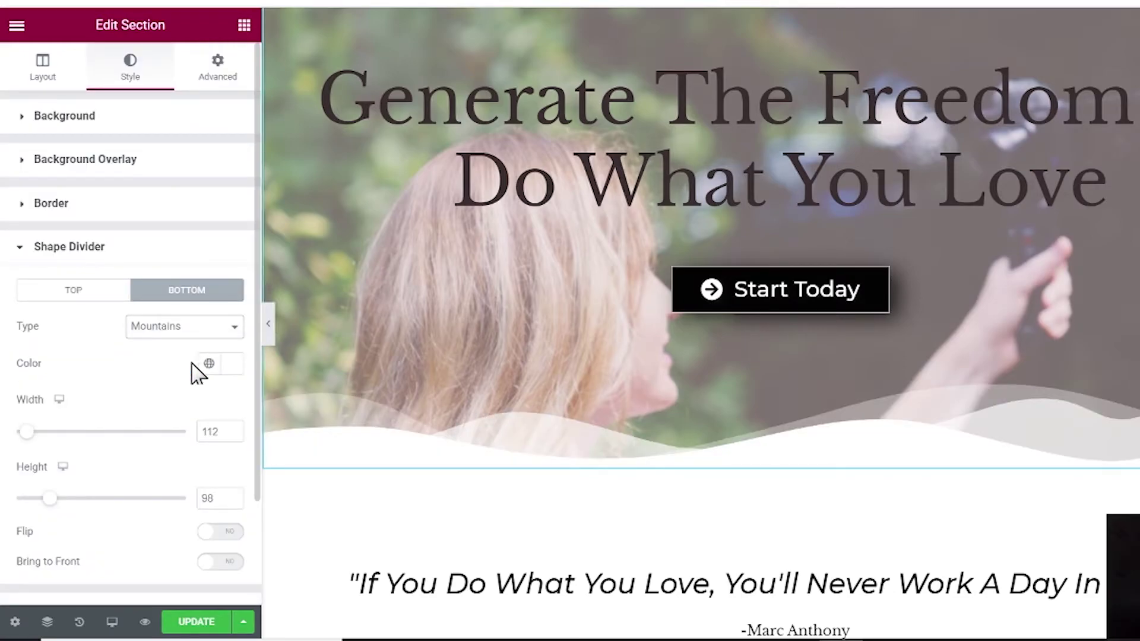
pyautogui.scroll(-4, 764, 445)
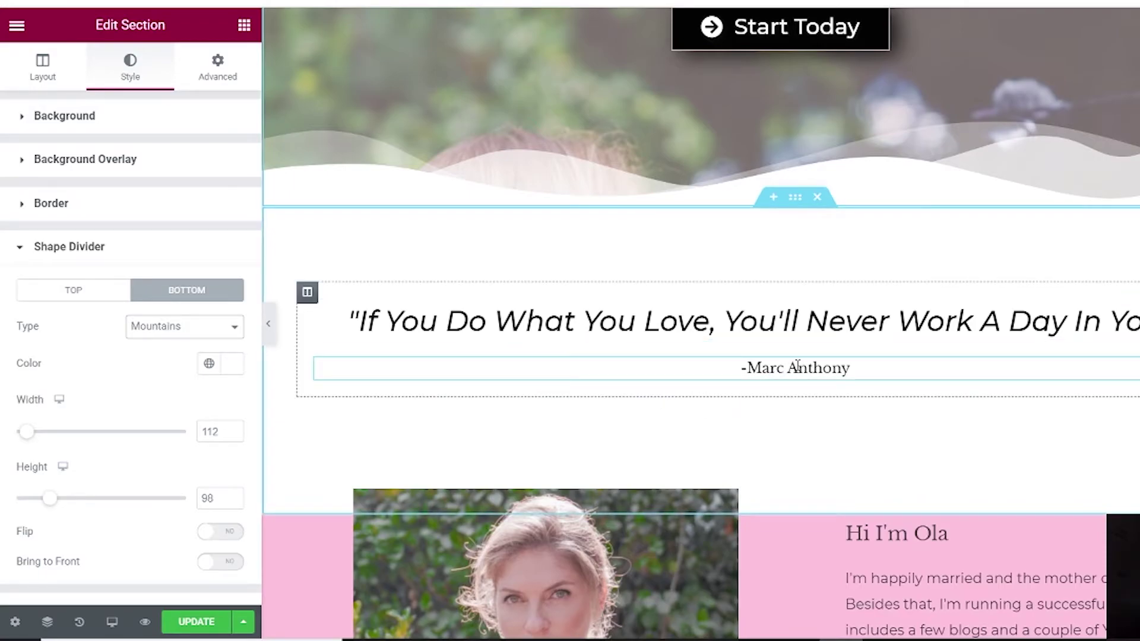
pyautogui.scroll(-5, 875, 400)
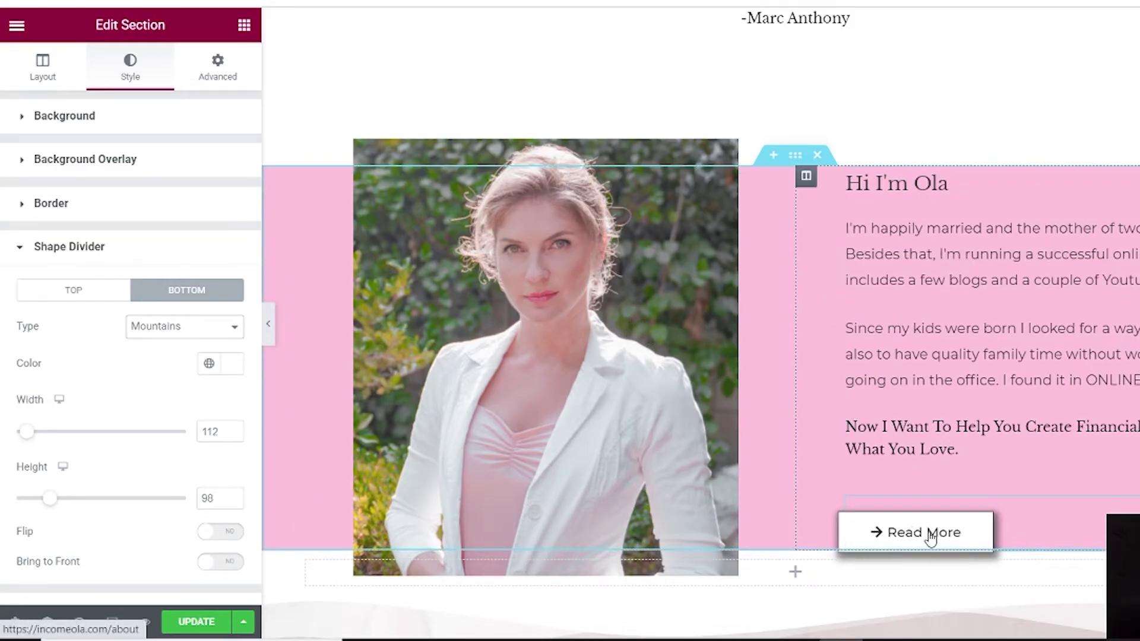
pyautogui.scroll(-6, 1009, 386)
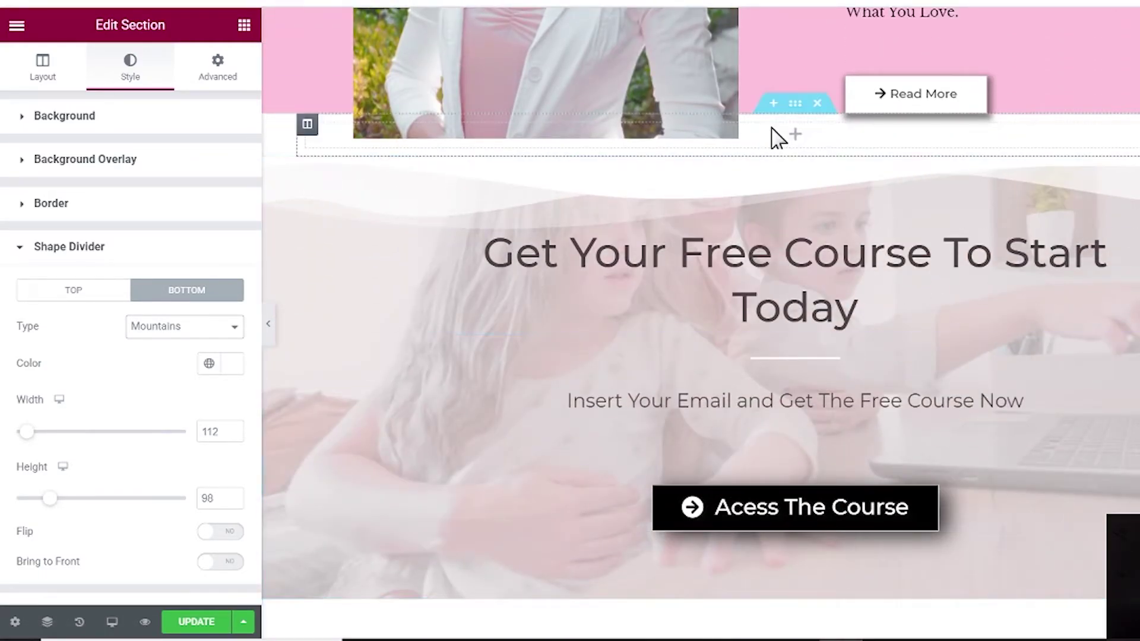
# Step: Select the free-course section and expand its Mountains shape divider settings (width 170, height 83)
pyautogui.click(795, 148)
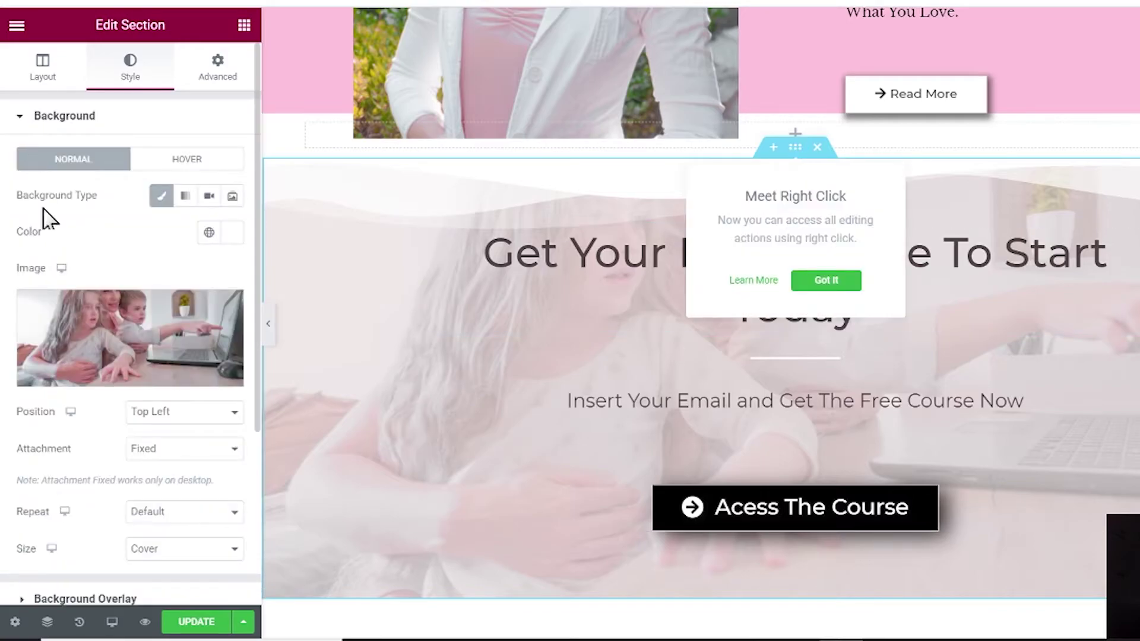
pyautogui.scroll(-5, 65, 249)
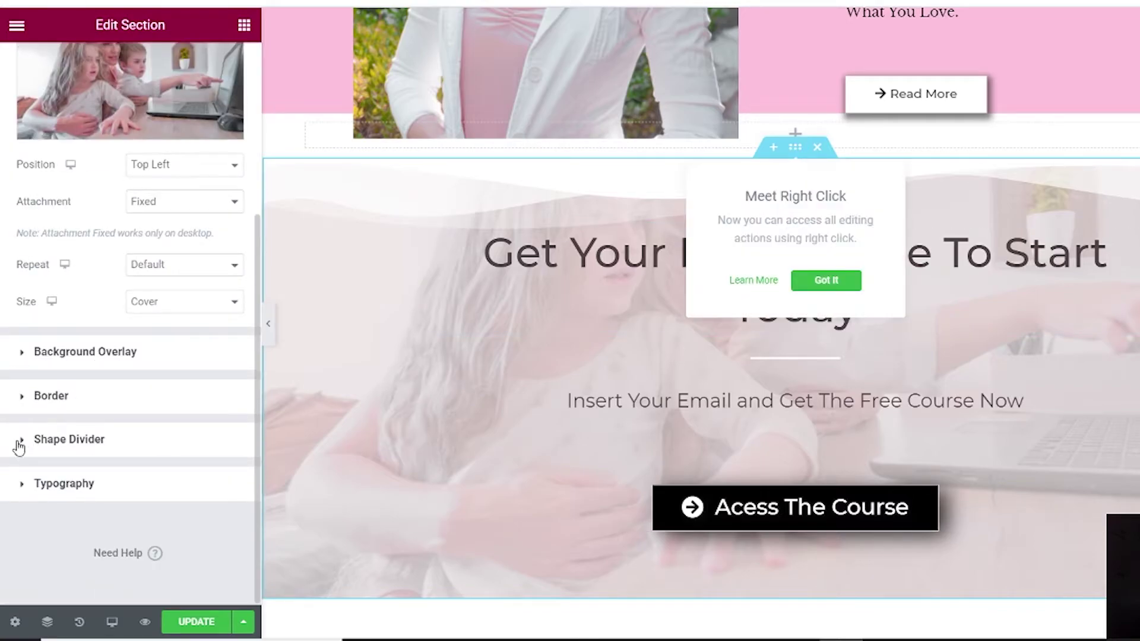
pyautogui.click(21, 440)
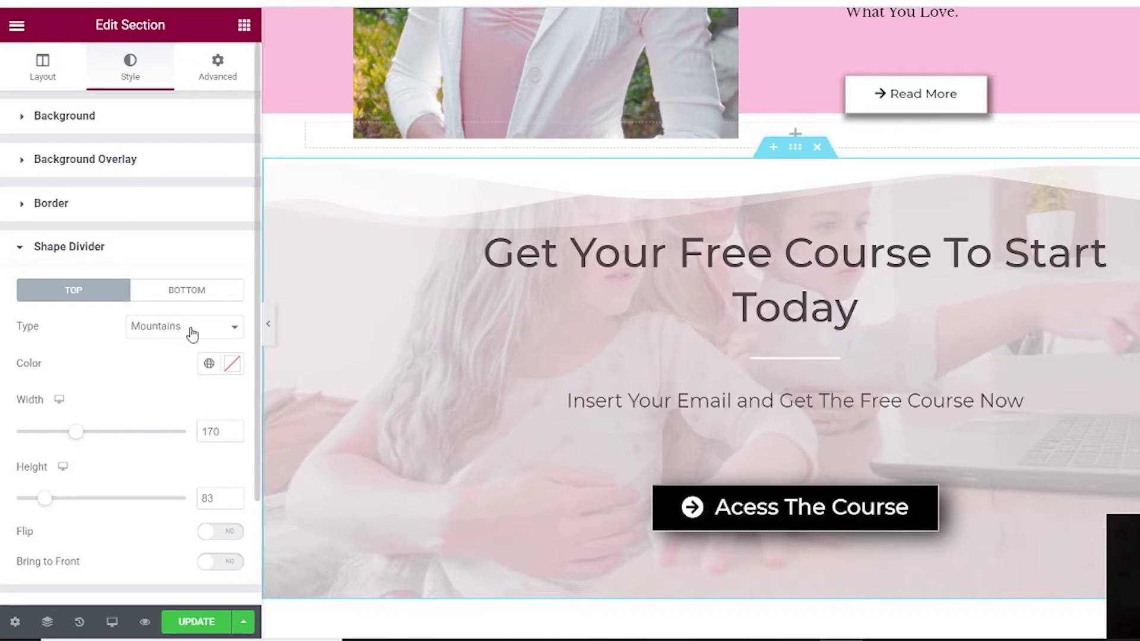
pyautogui.scroll(-3, 1009, 297)
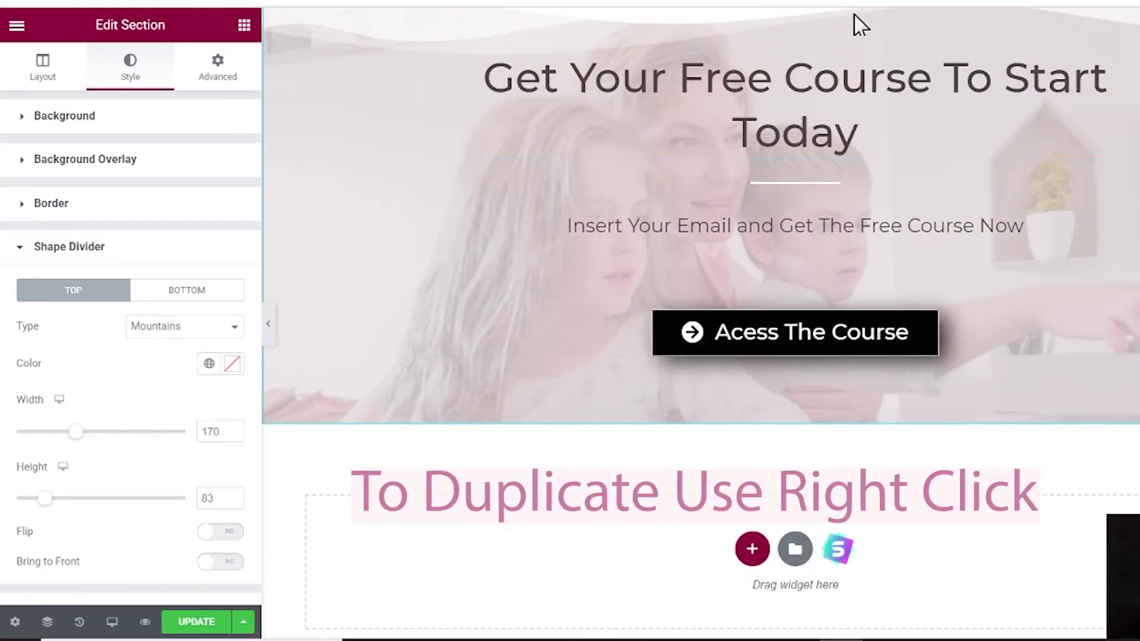
# Step: Scroll through the page preview to review the sections, ending back at the top hero
pyautogui.scroll(6, 860, 23)
pyautogui.scroll(6, 701, 320)
pyautogui.scroll(-13, 701, 320)
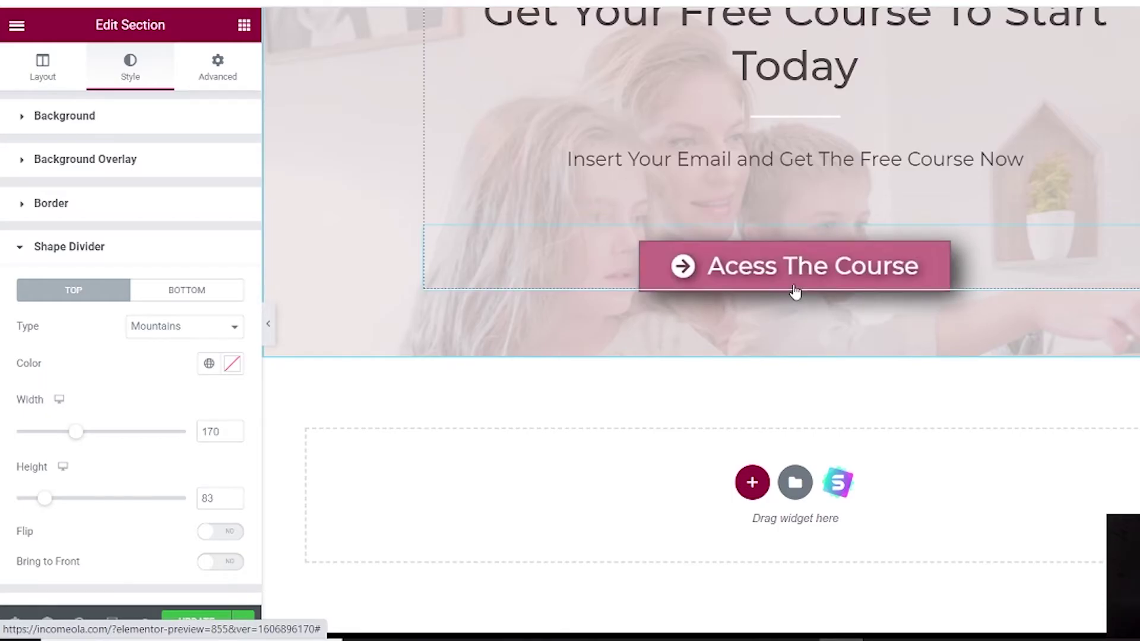
pyautogui.scroll(1, 1099, 451)
pyautogui.scroll(-3, 1099, 451)
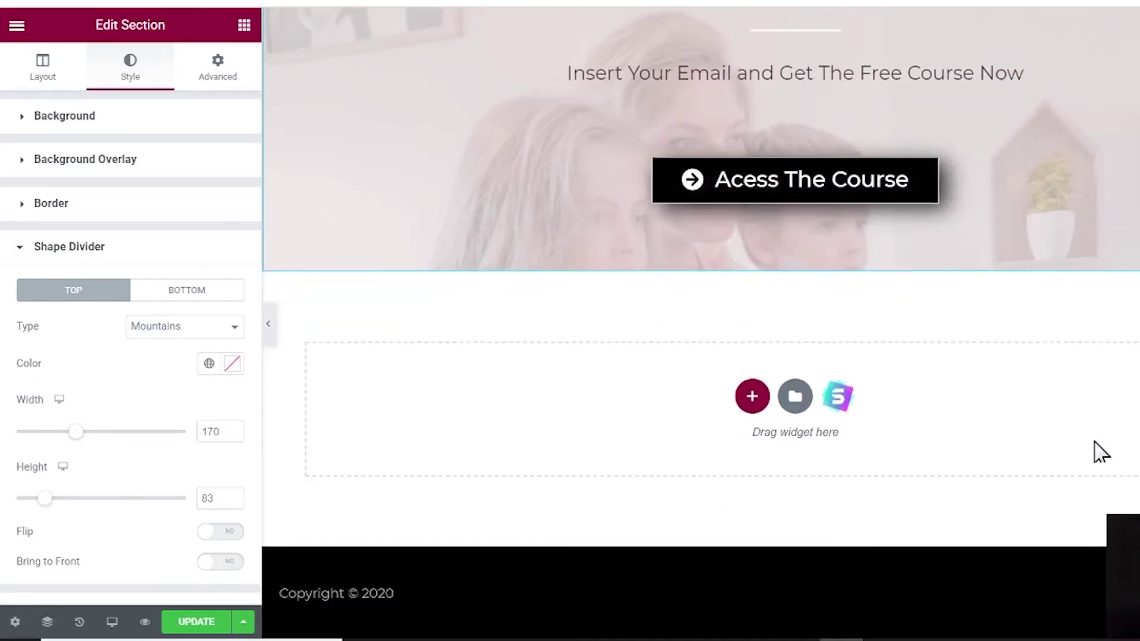
pyautogui.scroll(6, 1099, 451)
pyautogui.scroll(10, 700, 320)
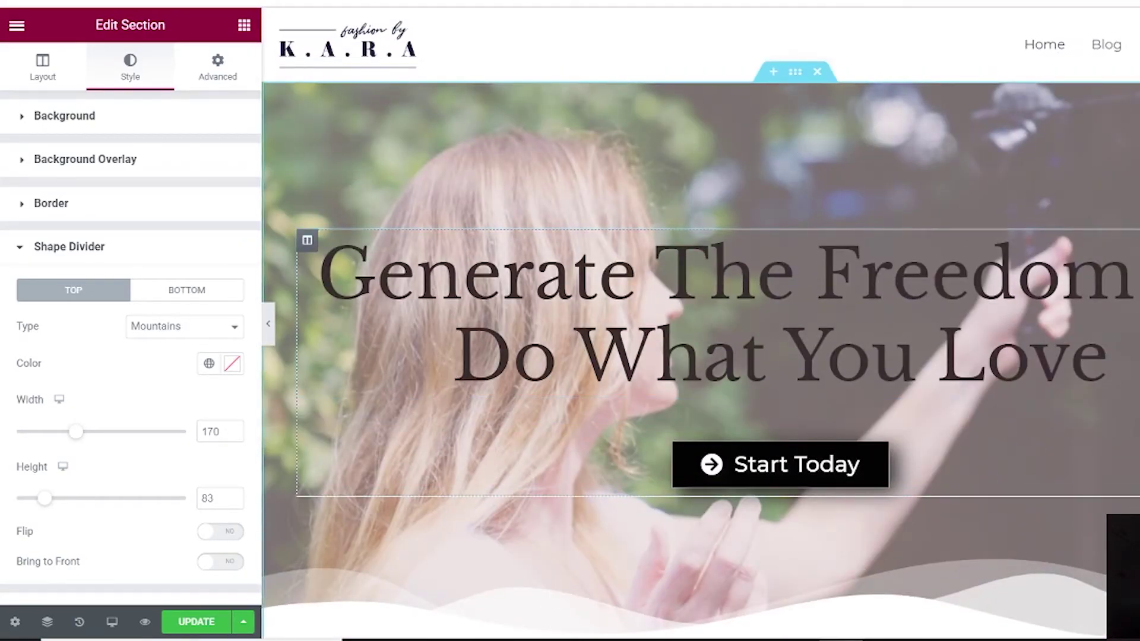
pyautogui.scroll(-5, 877, 579)
pyautogui.scroll(-14, 946, 305)
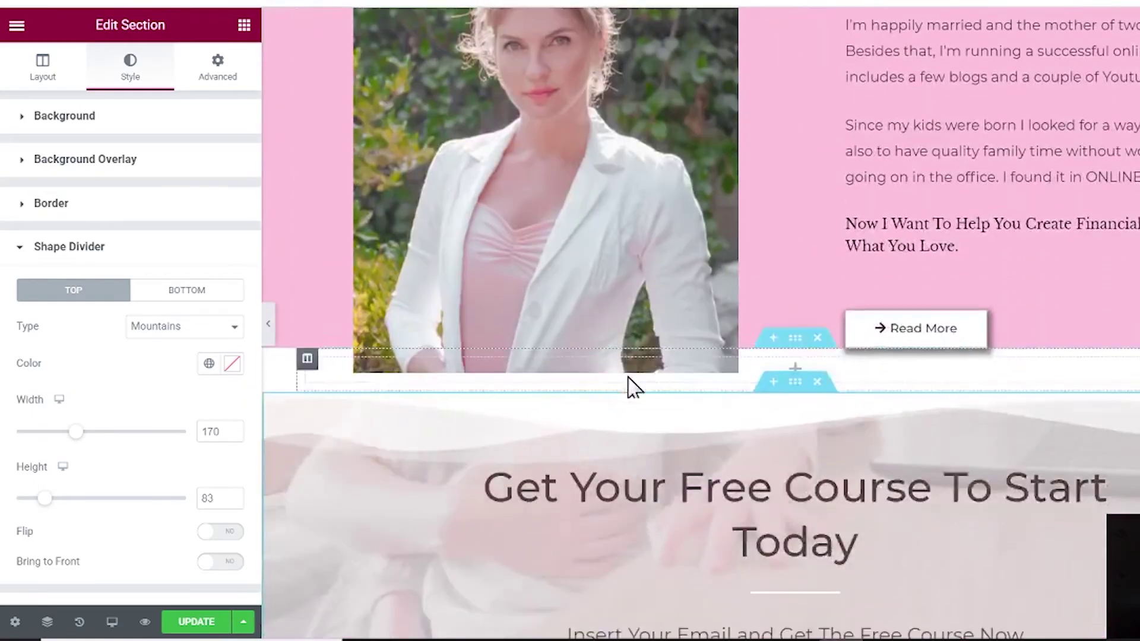
pyautogui.scroll(-3, 664, 368)
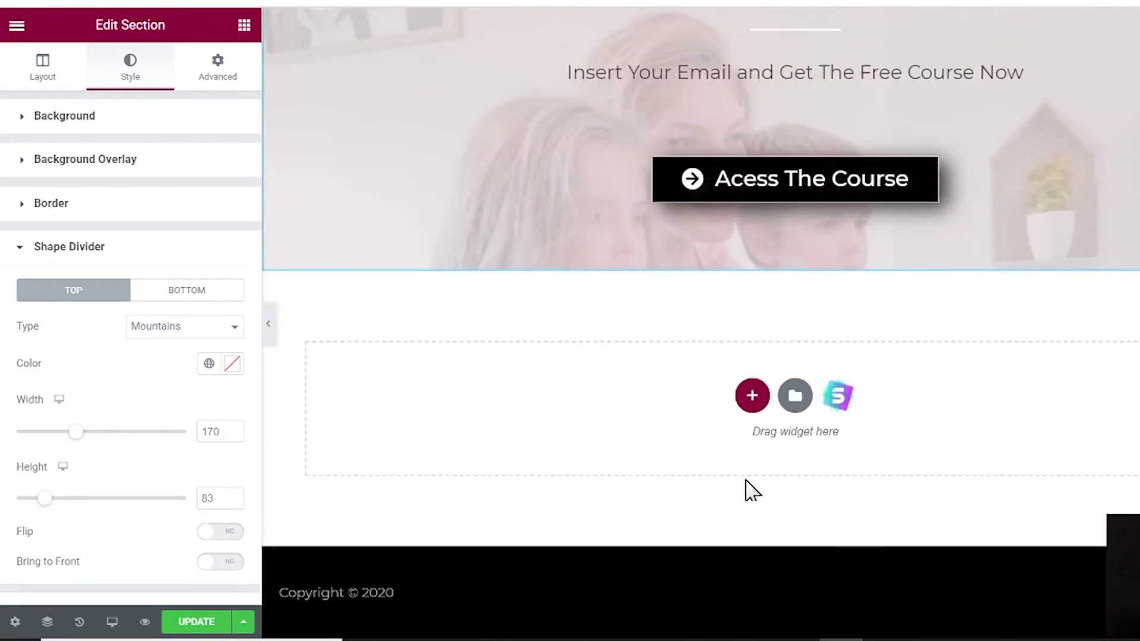
pyautogui.scroll(20, 701, 332)
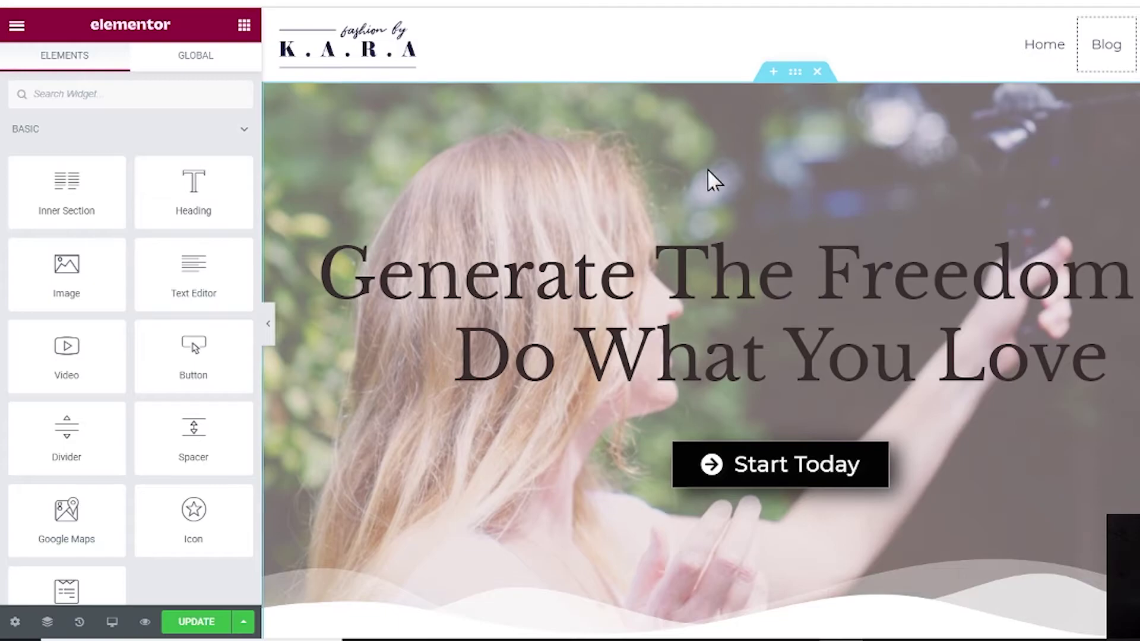
# Step: Save the Home page changes with Update and exit Elementor to the WordPress page editor
pyautogui.click(18, 26)
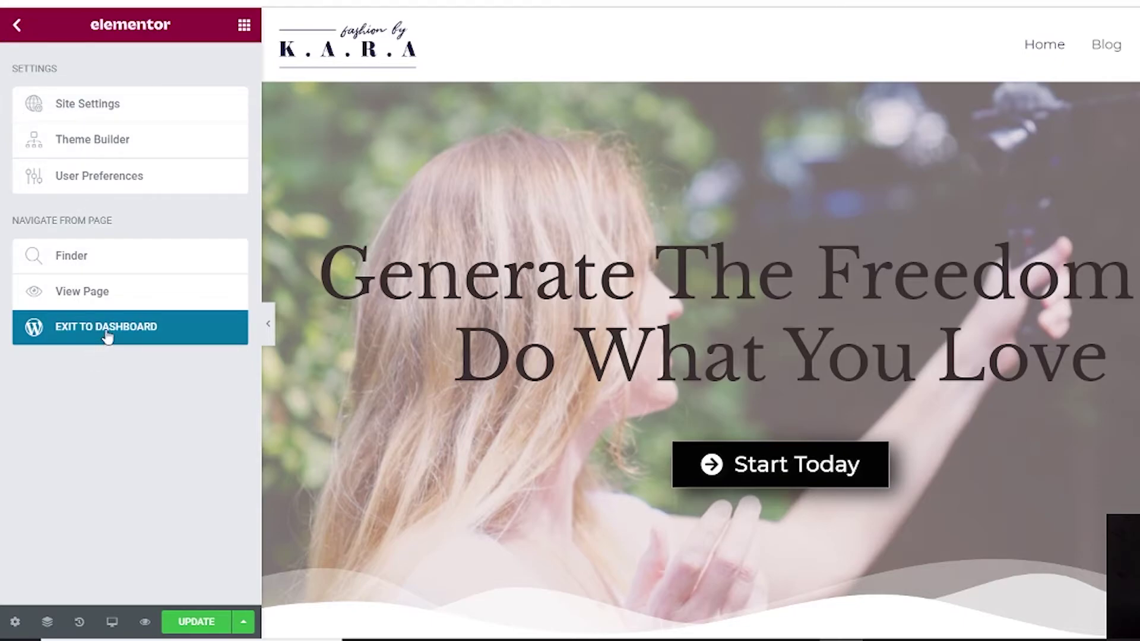
pyautogui.click(123, 339)
pyautogui.click(817, 62)
pyautogui.click(196, 622)
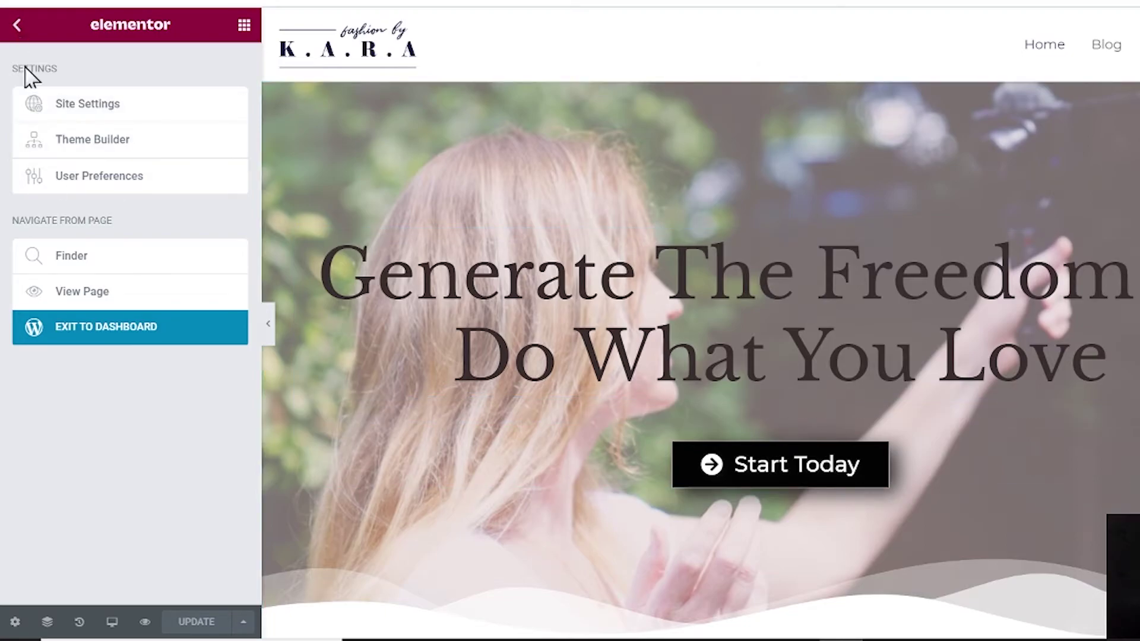
pyautogui.click(144, 334)
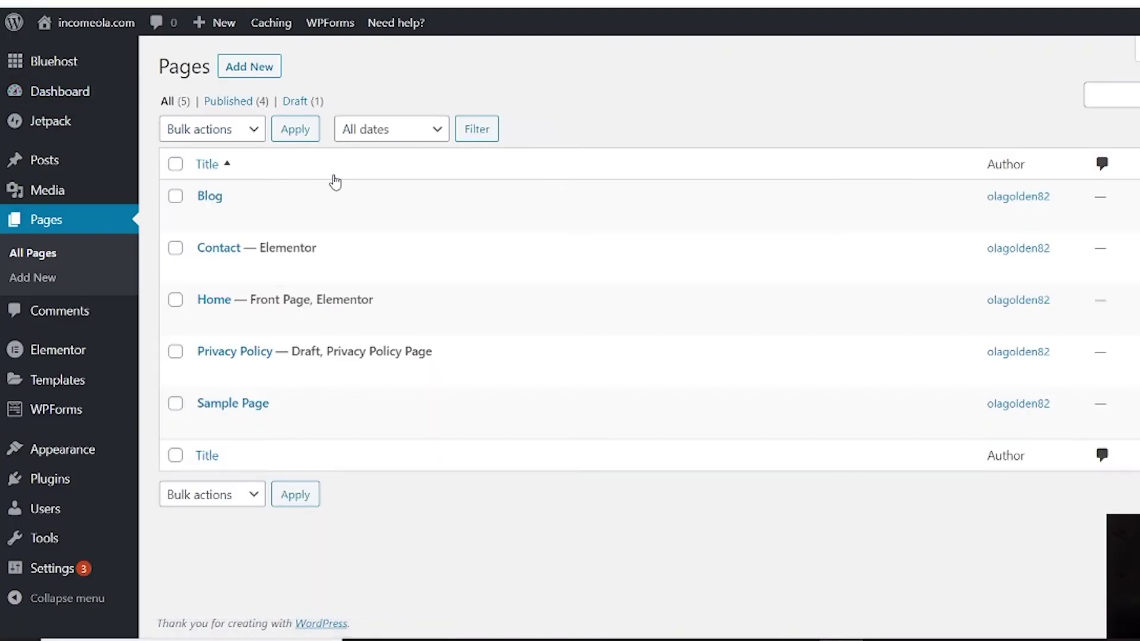
# Step: Go to the Dashboard and open the Pages list to reach the Blog page
pyautogui.click(76, 95)
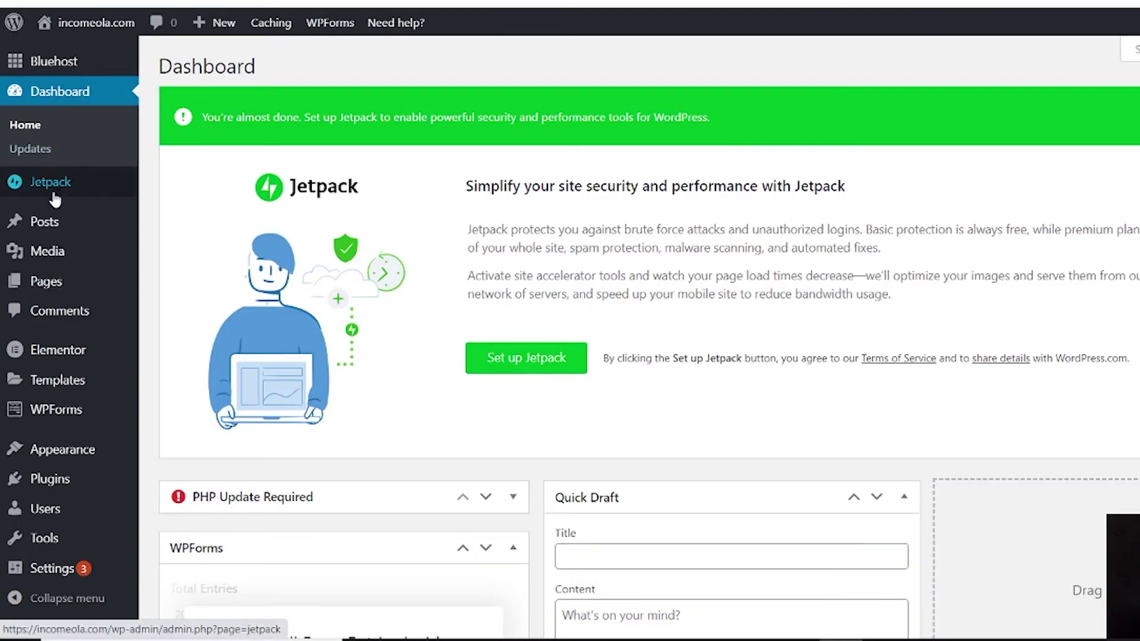
pyautogui.click(53, 285)
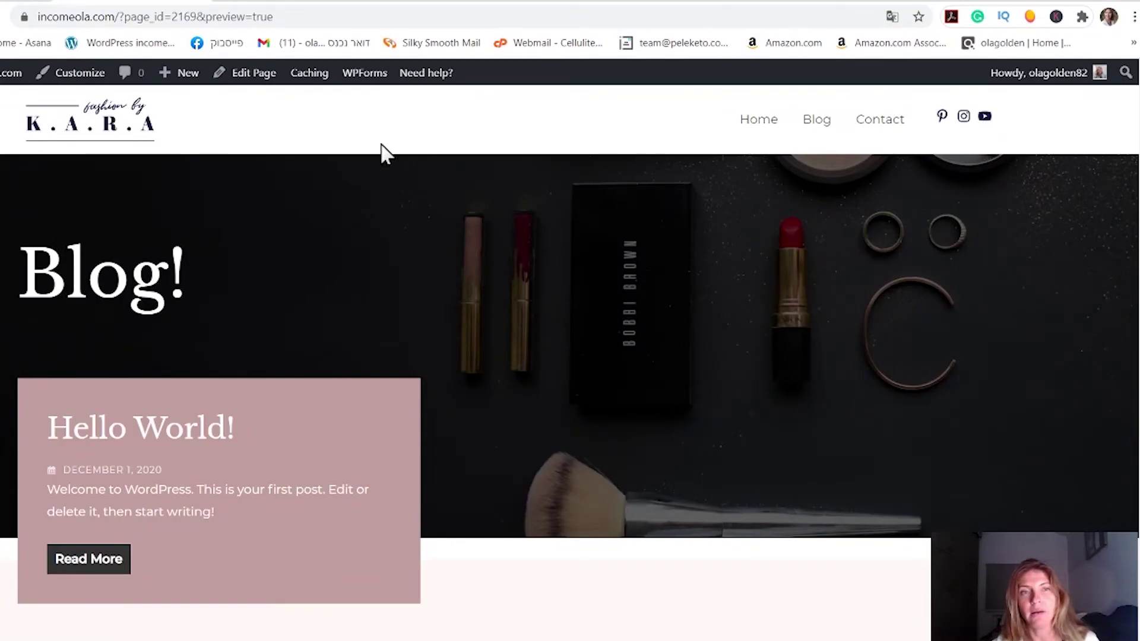
pyautogui.scroll(-6, 751, 465)
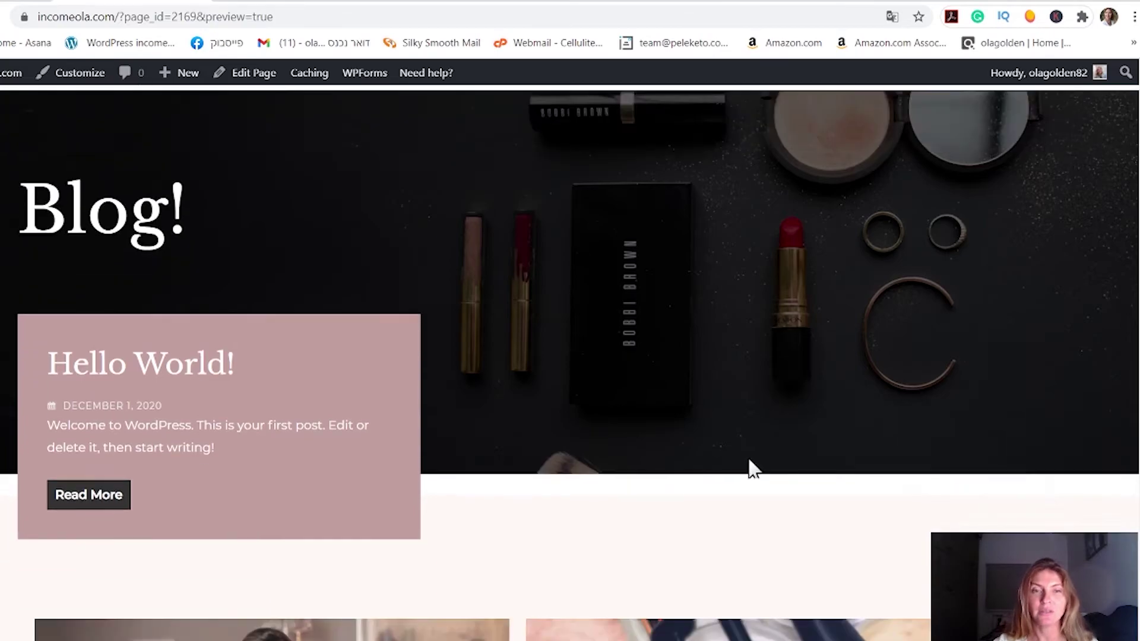
pyautogui.scroll(-3, 369, 511)
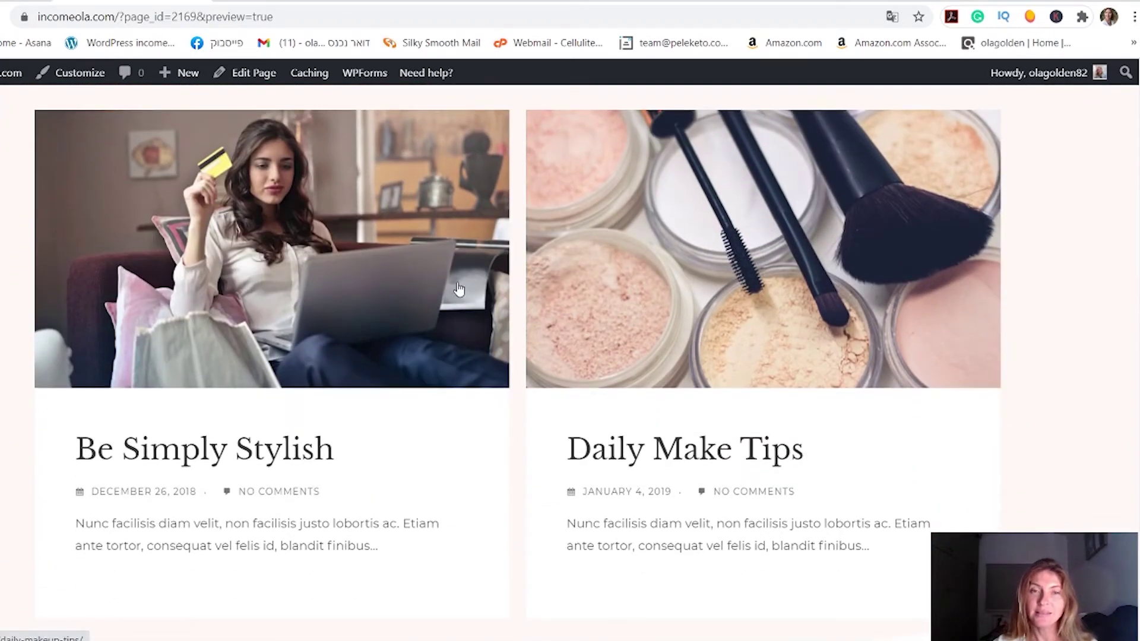
pyautogui.scroll(4, 1081, 374)
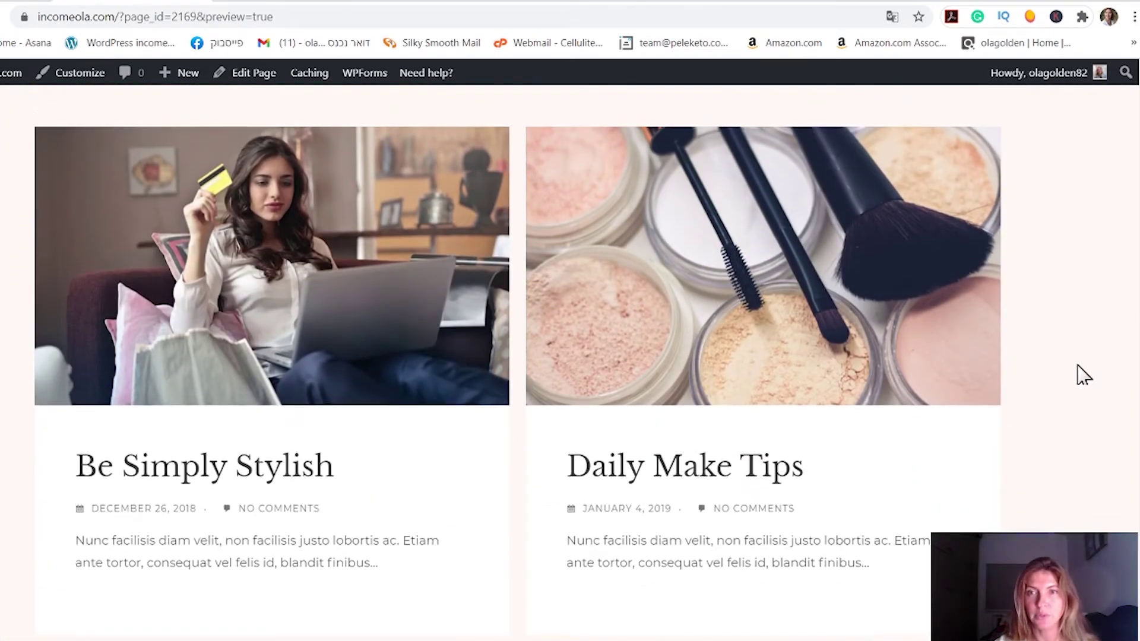
pyautogui.scroll(3, 1083, 374)
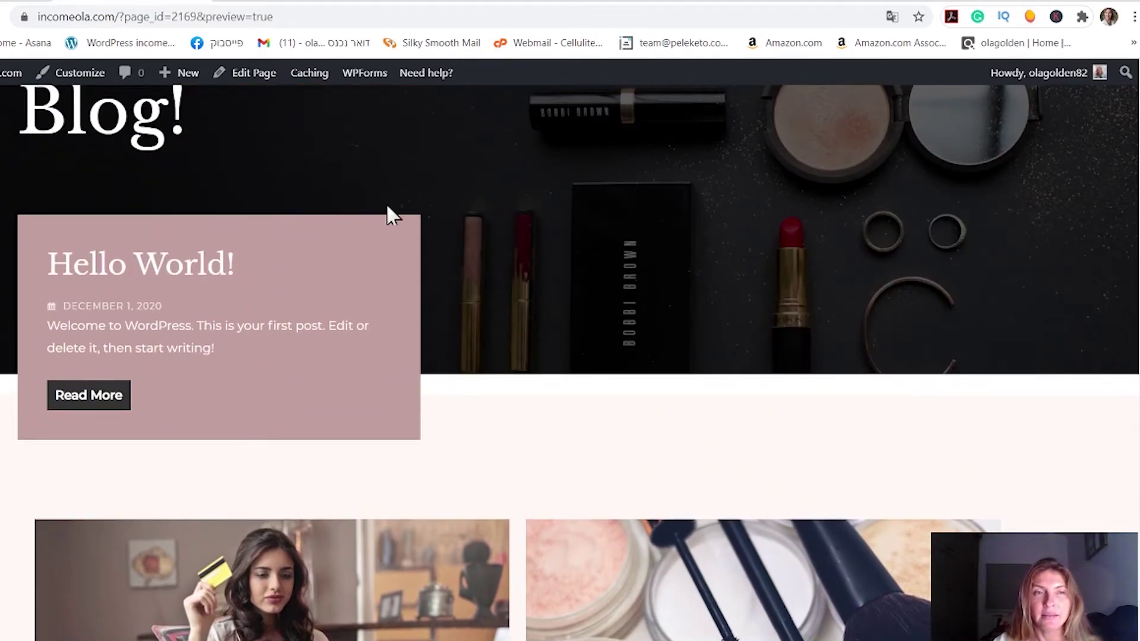
pyautogui.scroll(-3, 700, 460)
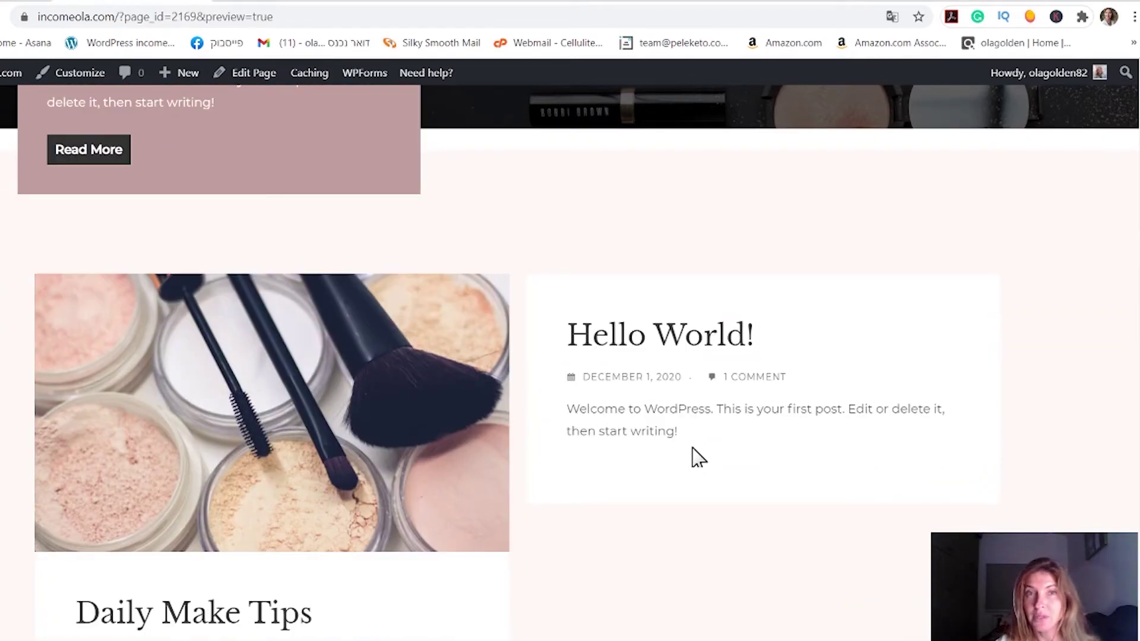
pyautogui.scroll(5, 921, 453)
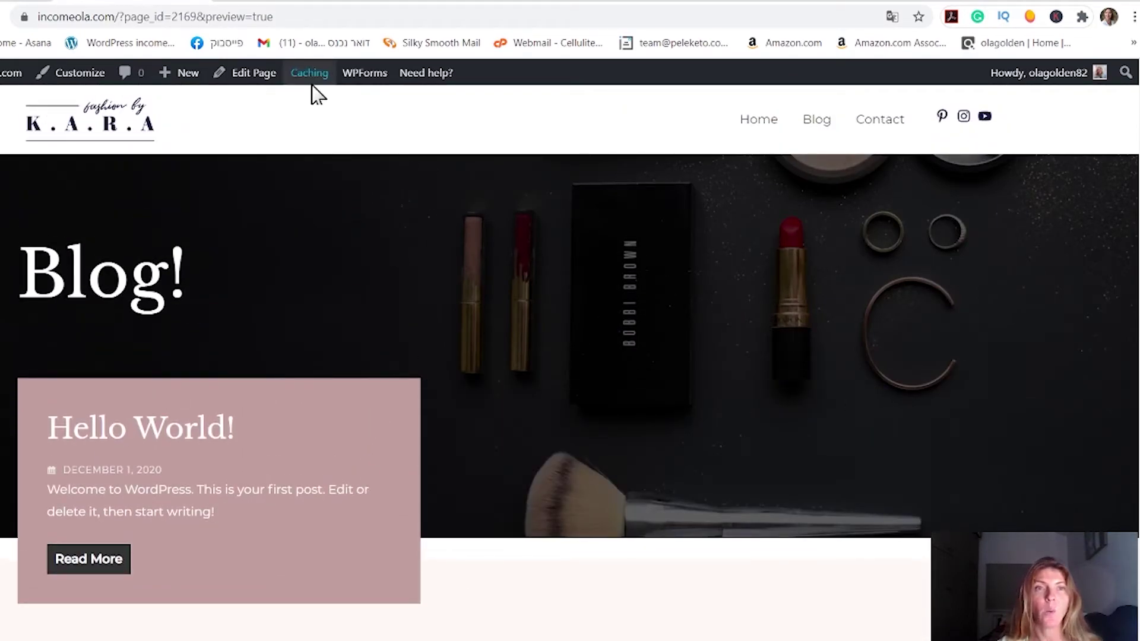
# Step: Open the Blog page in the block editor and dismiss the backup version notice
pyautogui.click(252, 77)
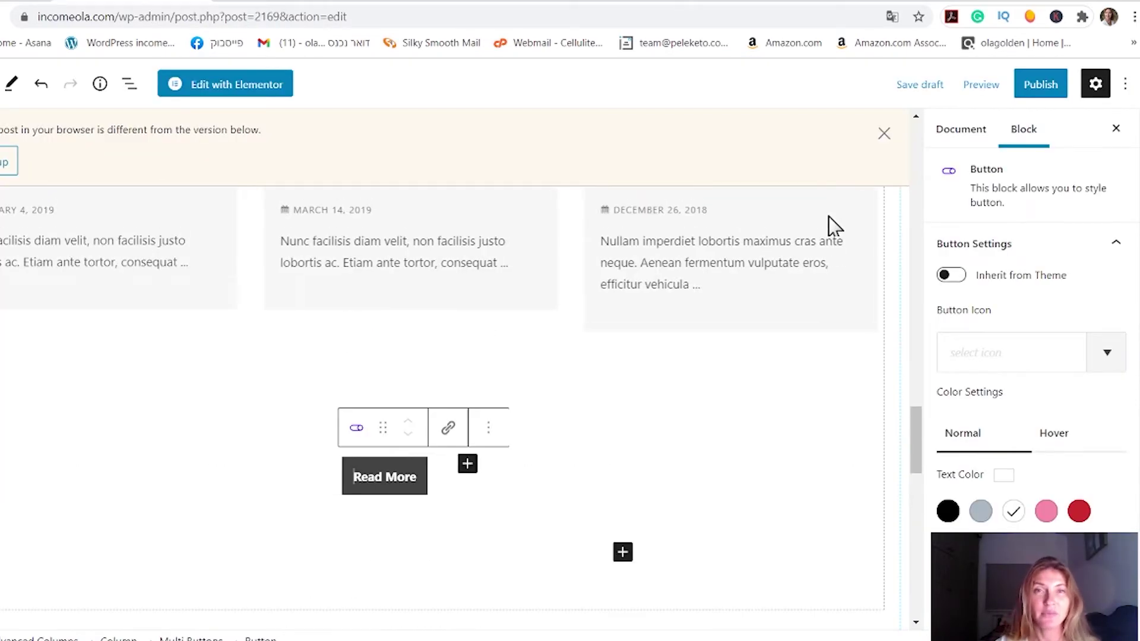
pyautogui.click(8, 162)
pyautogui.scroll(15, 801, 336)
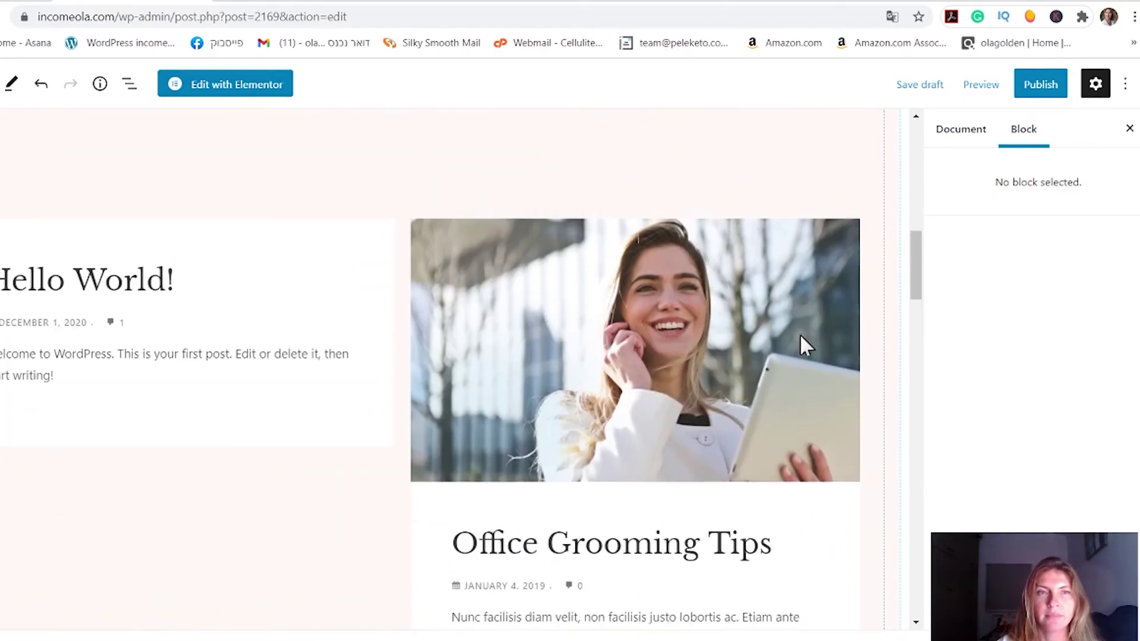
pyautogui.scroll(4, 797, 329)
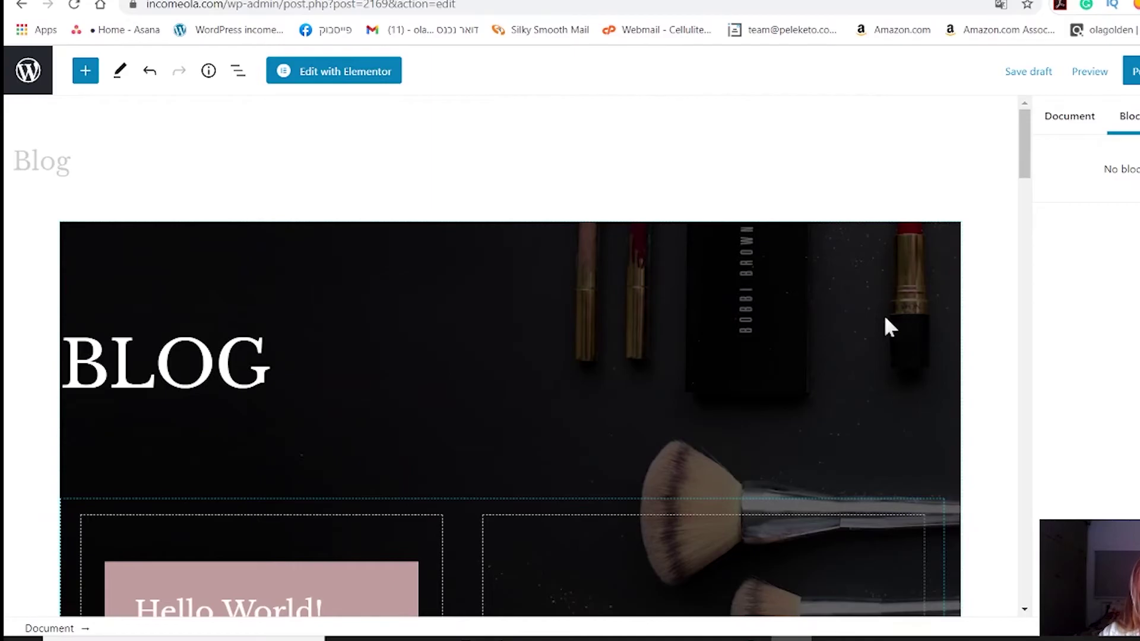
pyautogui.scroll(-3, 683, 327)
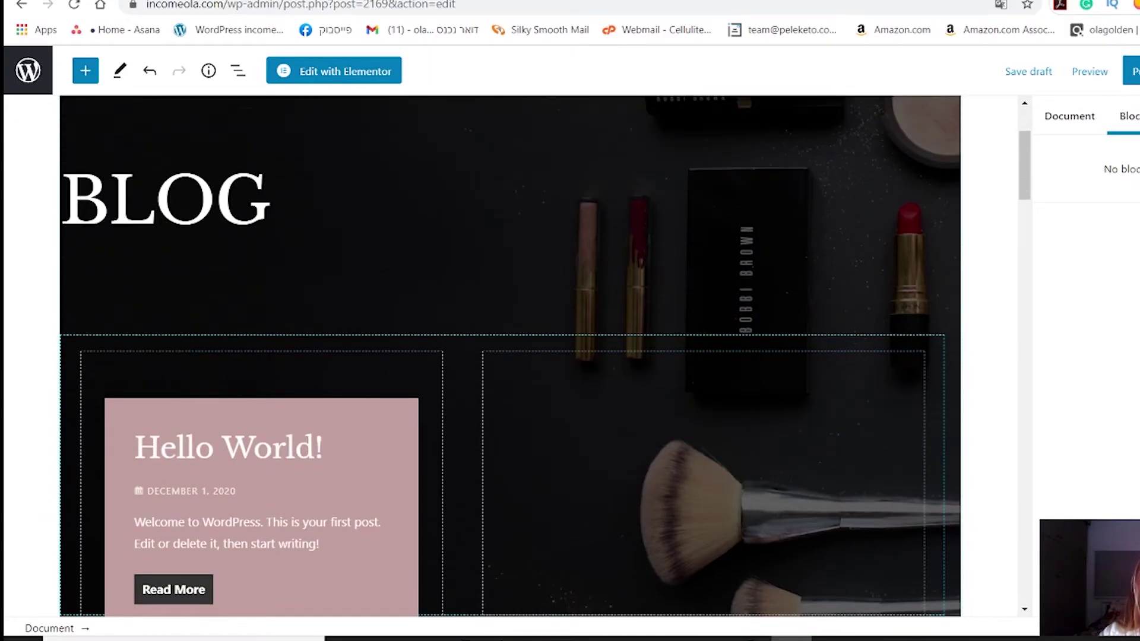
# Step: Retype the Info Box banner heading from 'BLOG' to 'Blog'
pyautogui.click(270, 199)
pyautogui.moveTo(265, 204); pyautogui.dragTo(60, 202)
pyautogui.write('Blog')
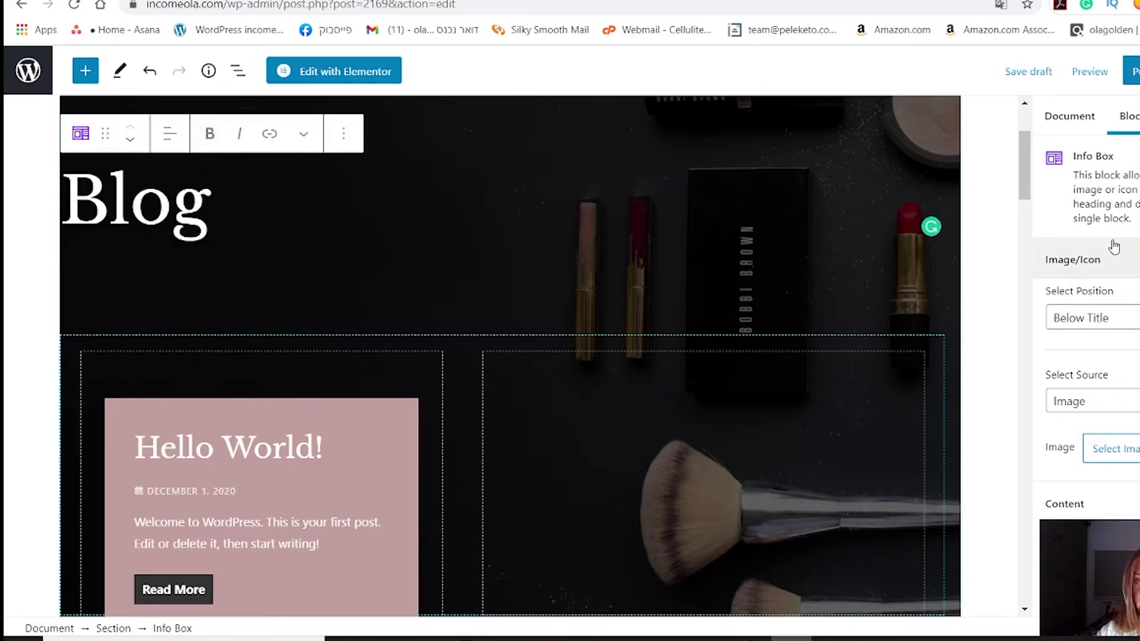
pyautogui.scroll(-2, 484, 373)
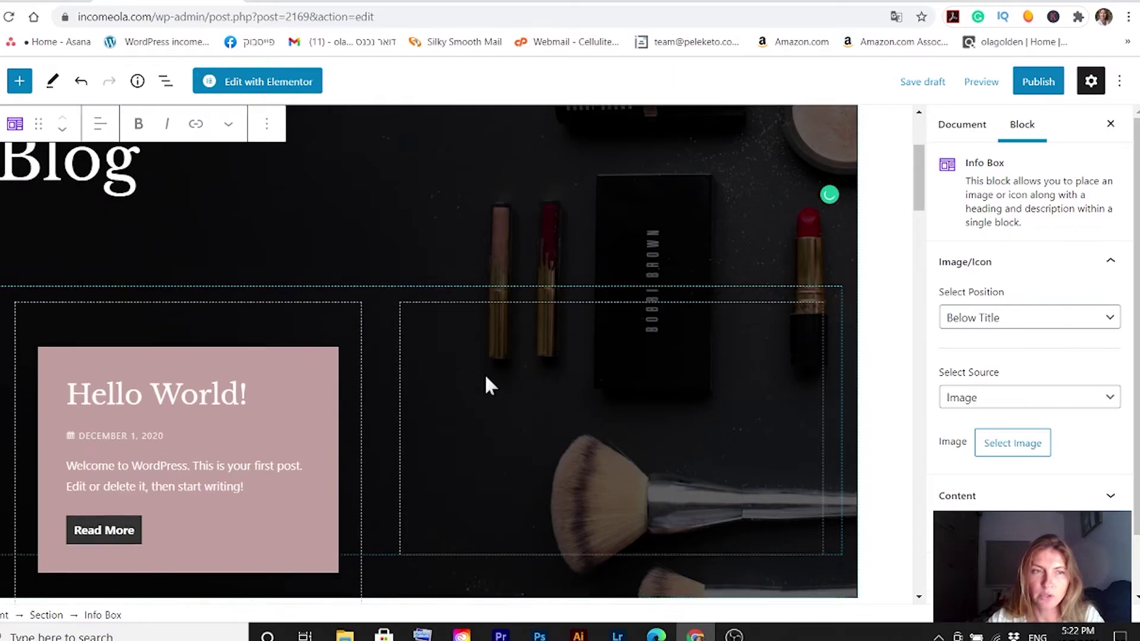
pyautogui.scroll(3, 191, 183)
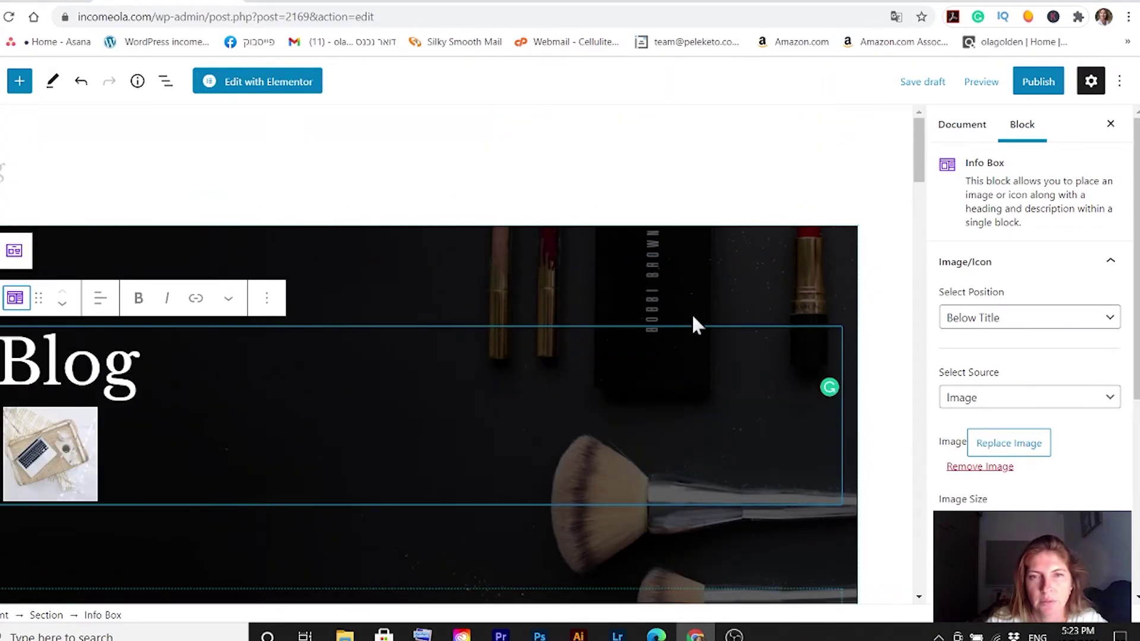
# Step: Try colour and gradient backgrounds, then set the Blog section's background to Image and open the media library
pyautogui.click(778, 271)
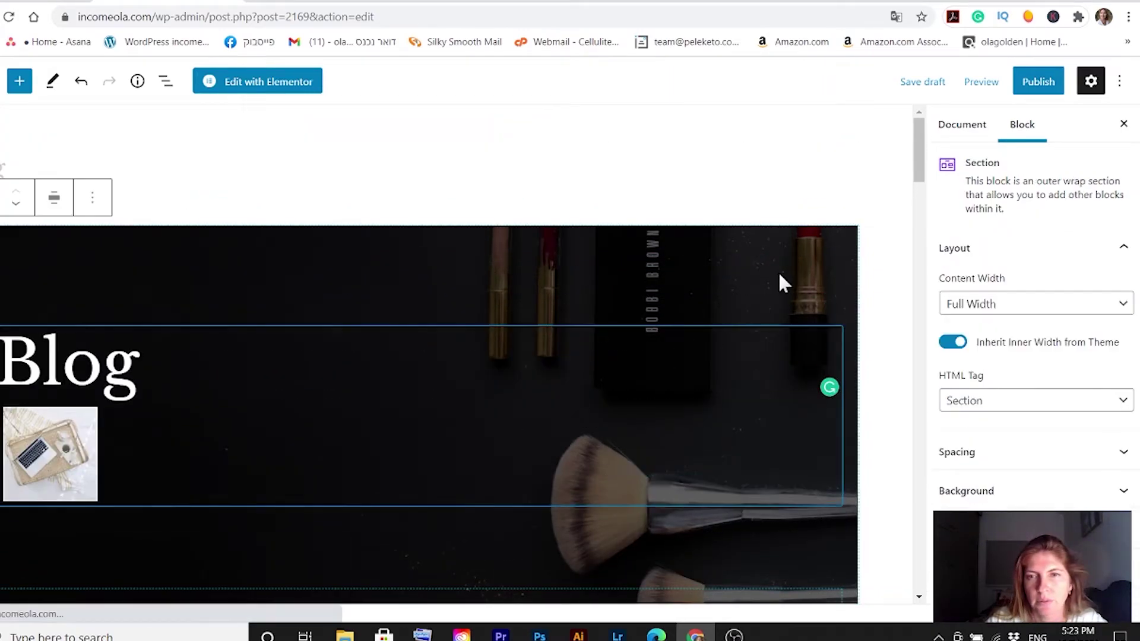
pyautogui.click(1120, 500)
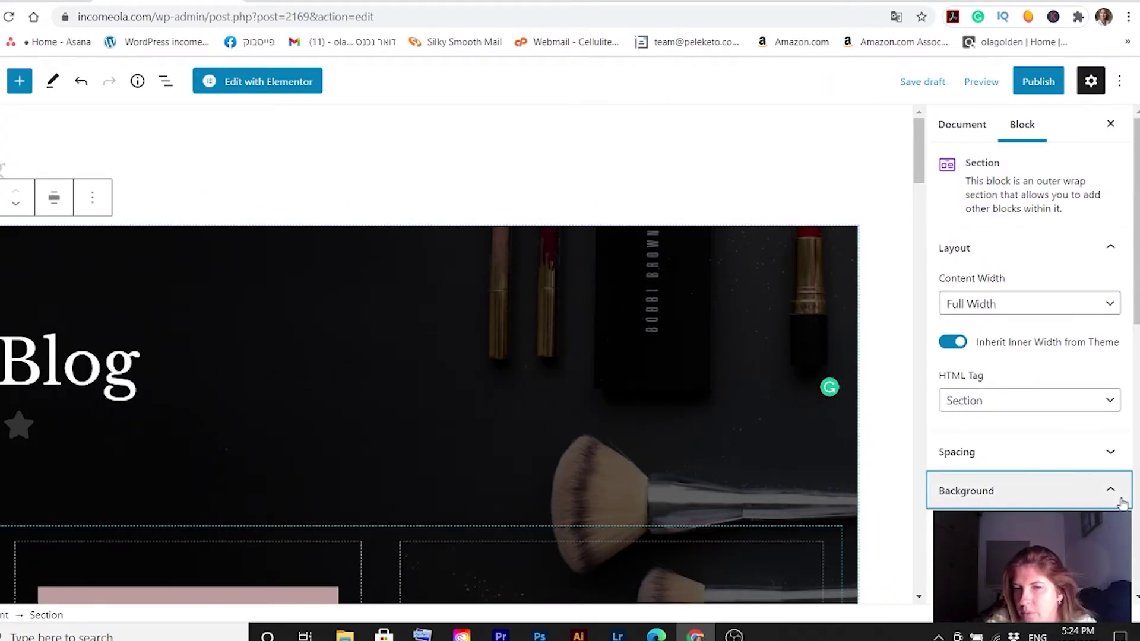
pyautogui.click(1109, 311)
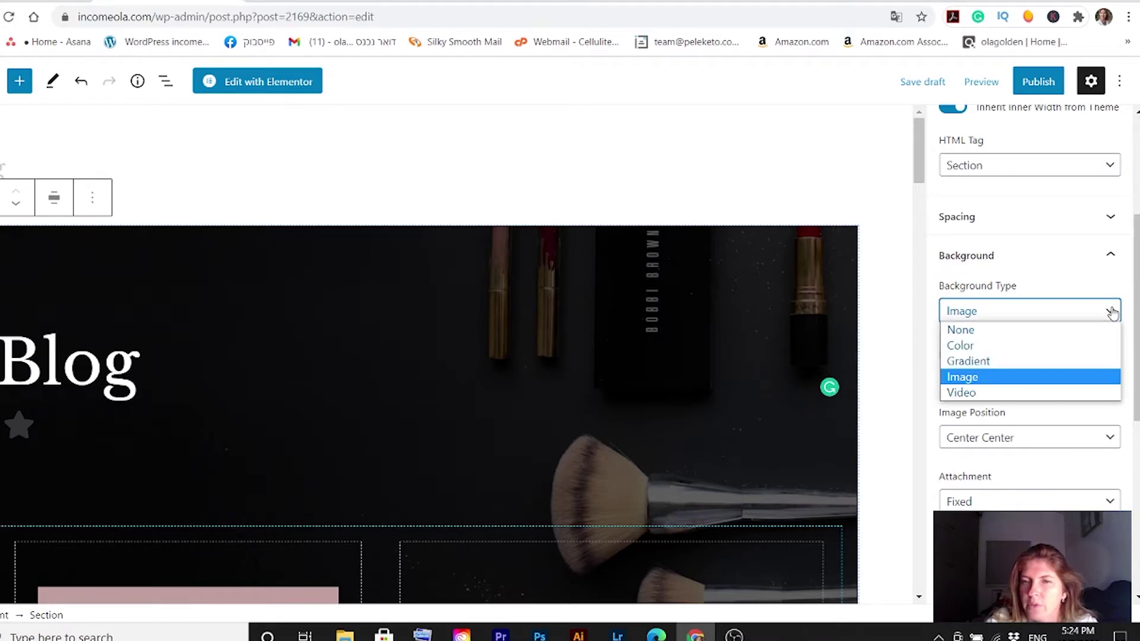
pyautogui.click(1010, 332)
pyautogui.click(1110, 493)
pyautogui.click(1009, 530)
pyautogui.click(1112, 316)
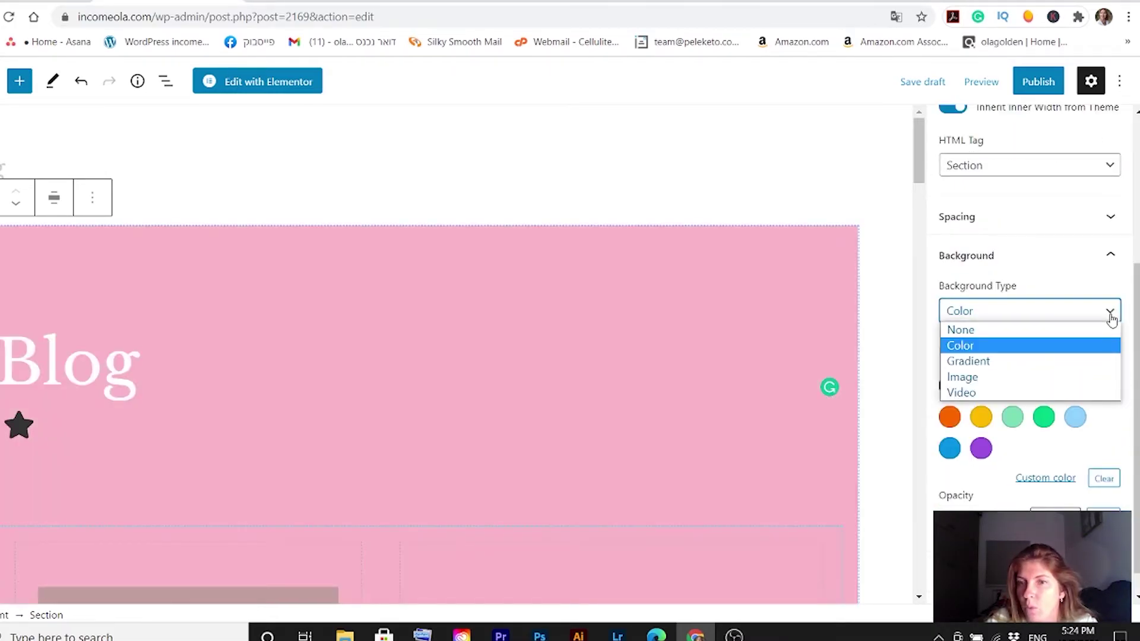
pyautogui.click(1005, 362)
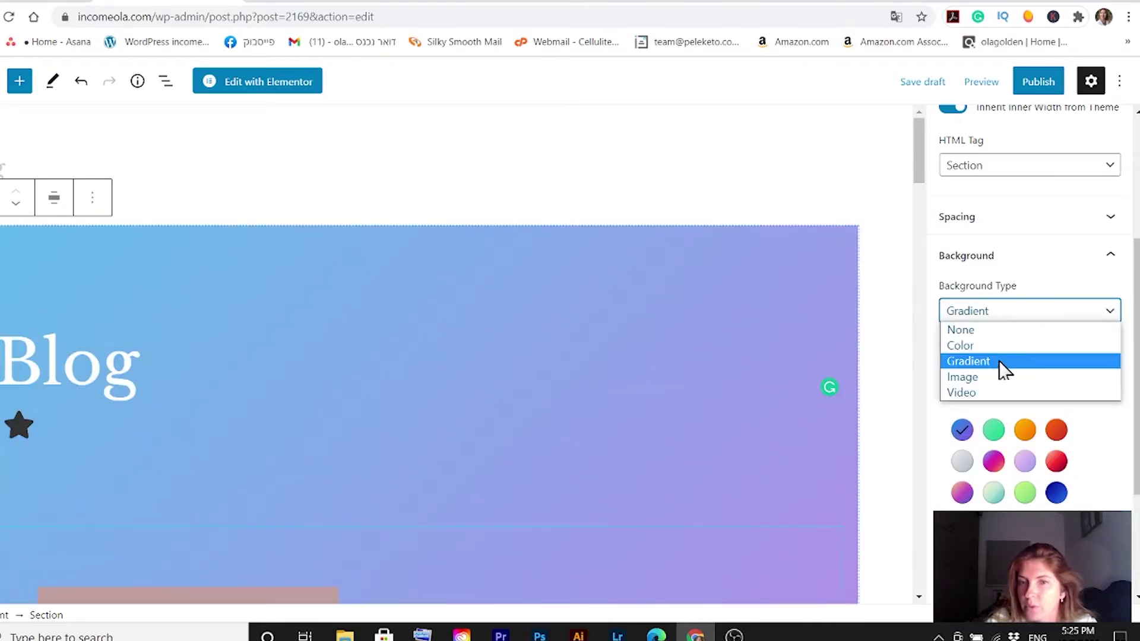
pyautogui.click(981, 377)
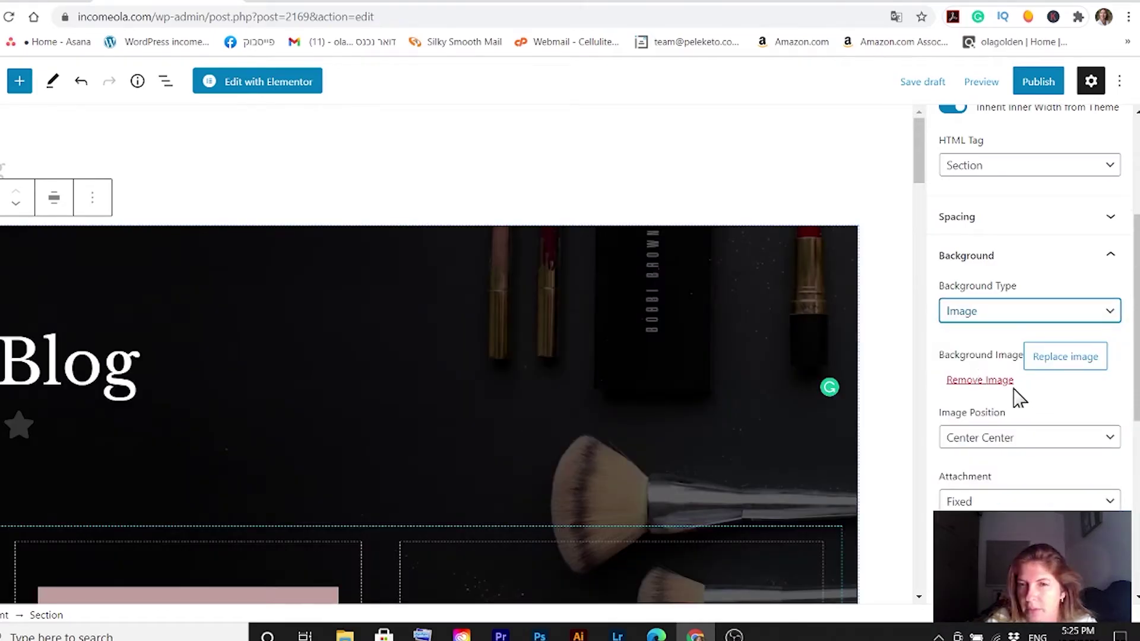
pyautogui.click(1056, 361)
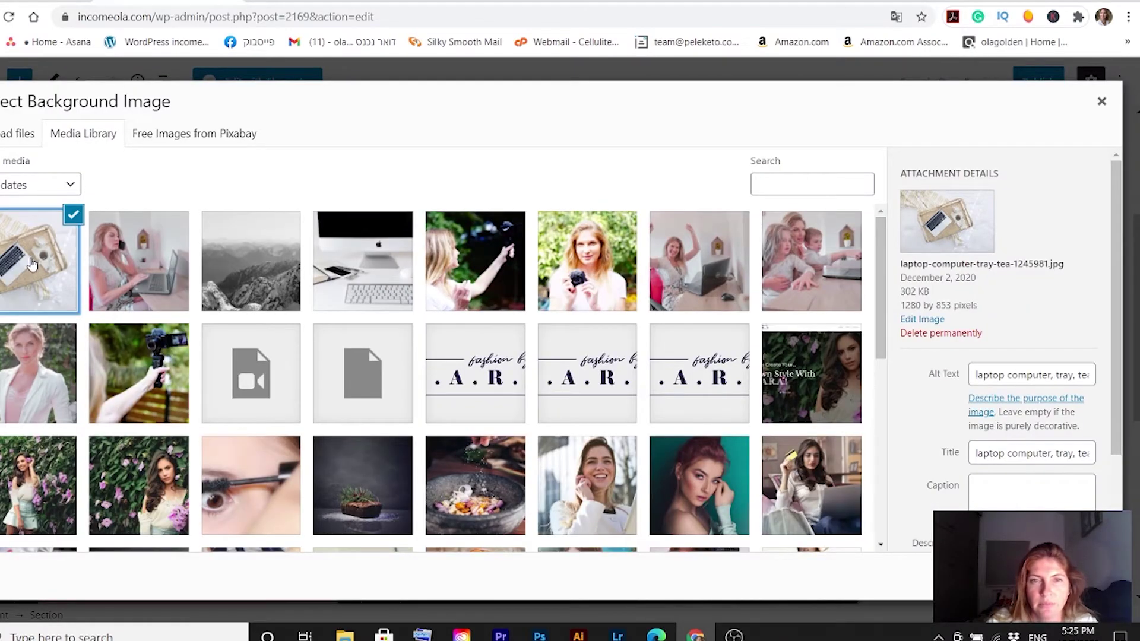
# Step: Use the laptop-on-tray photo as the section background, sized to Cover
pyautogui.press('Escape')
pyautogui.scroll(-6, 1064, 413)
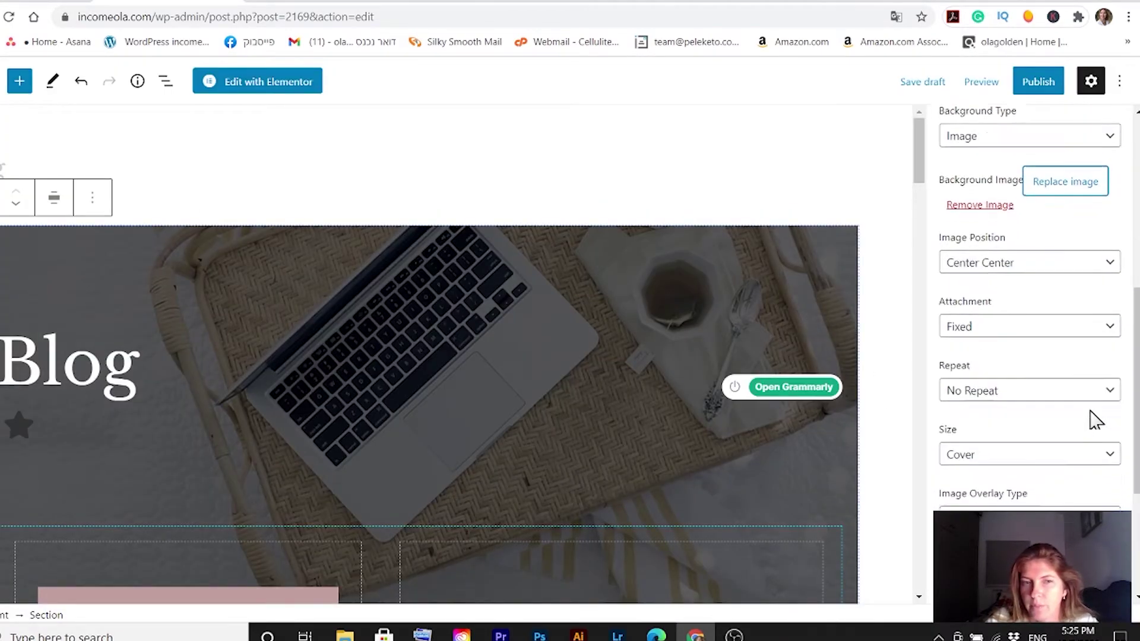
pyautogui.click(1108, 240)
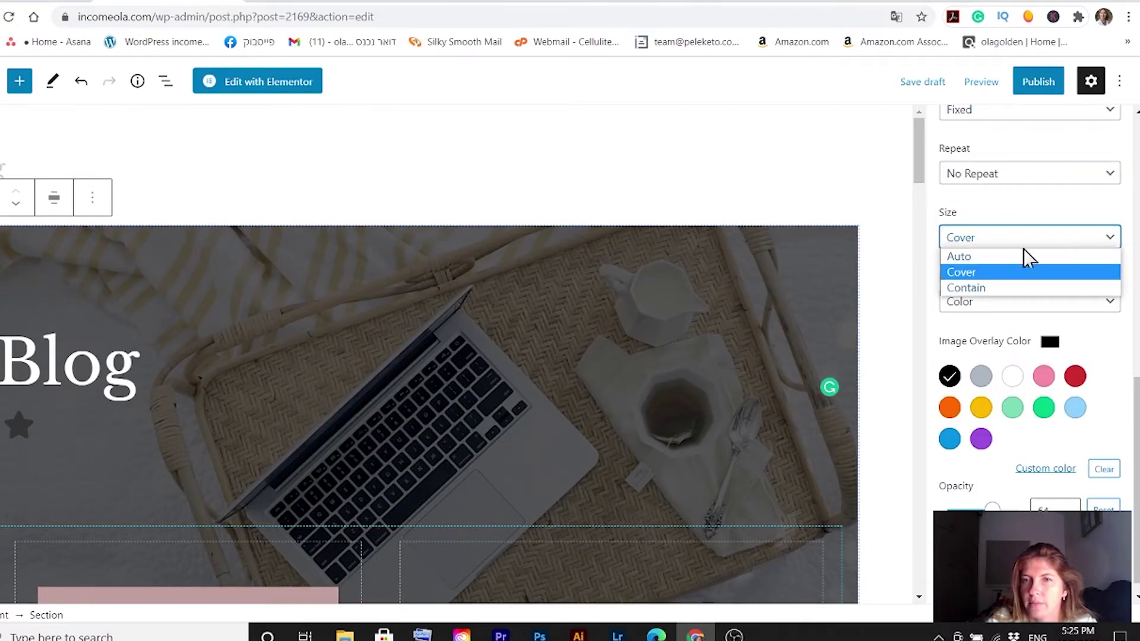
pyautogui.click(990, 256)
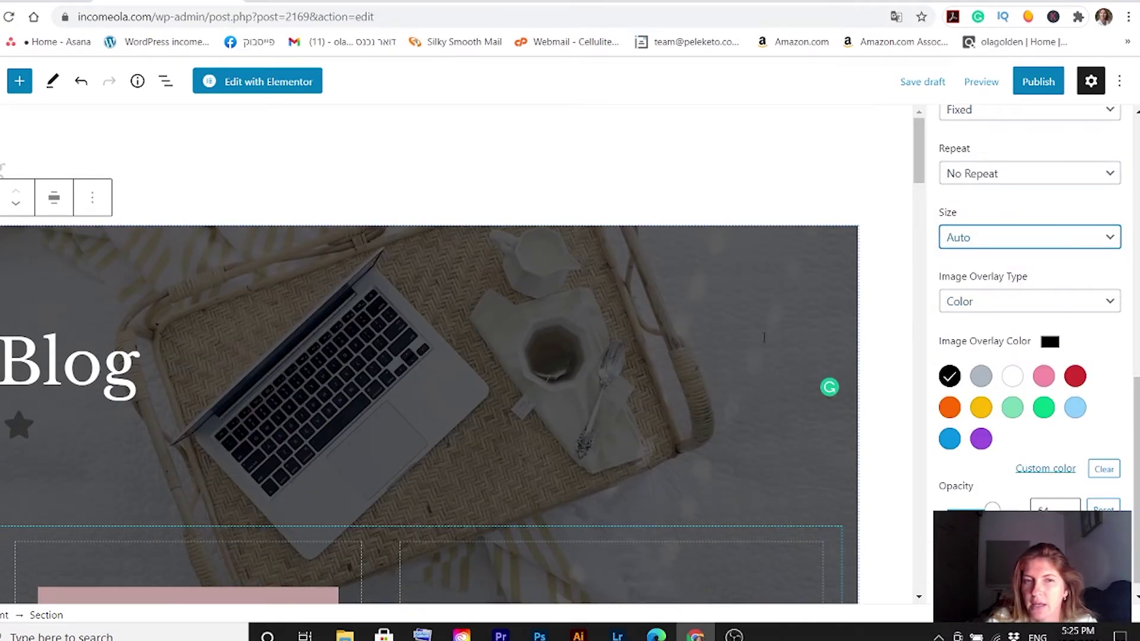
pyautogui.click(1112, 249)
pyautogui.click(1043, 274)
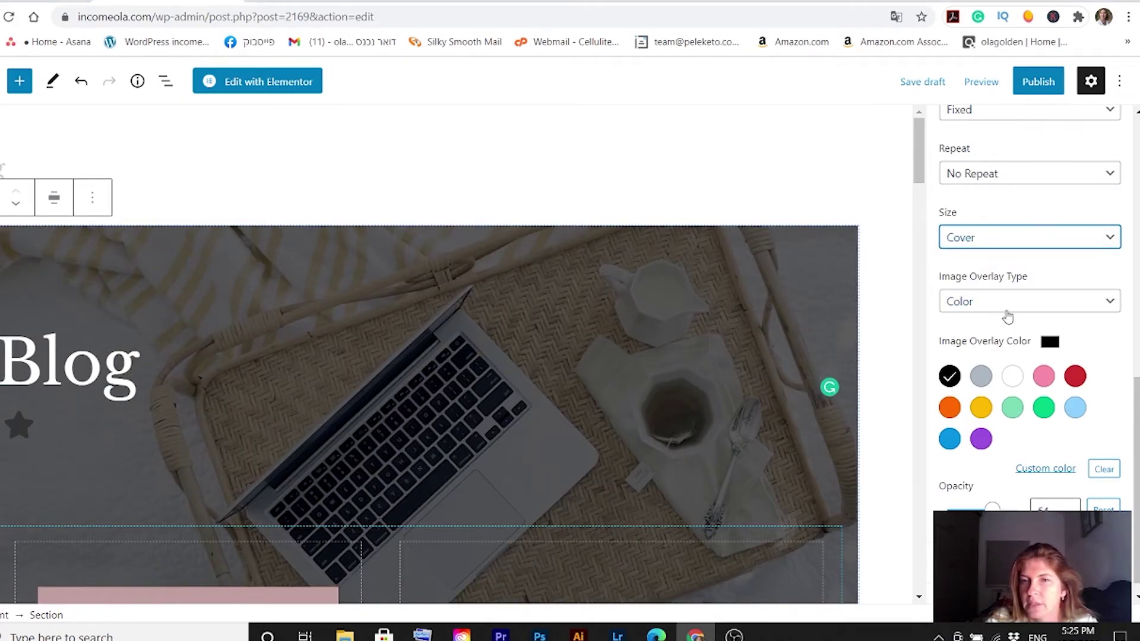
# Step: Add a Gradient image overlay with both Color 1 and Color 2 set to white
pyautogui.click(1116, 309)
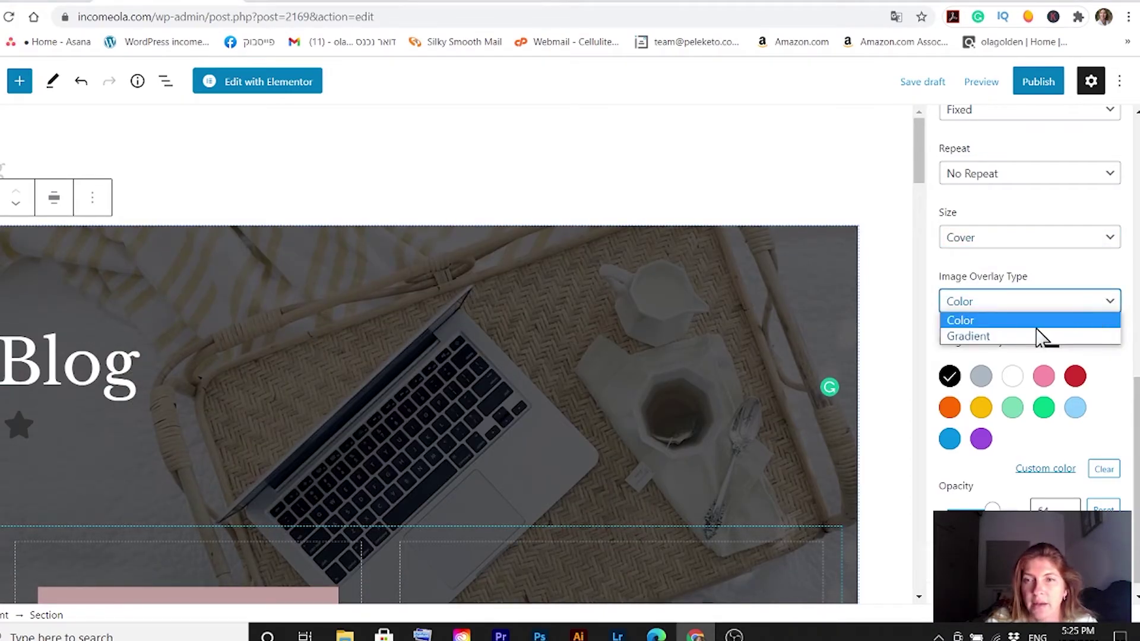
pyautogui.click(1021, 337)
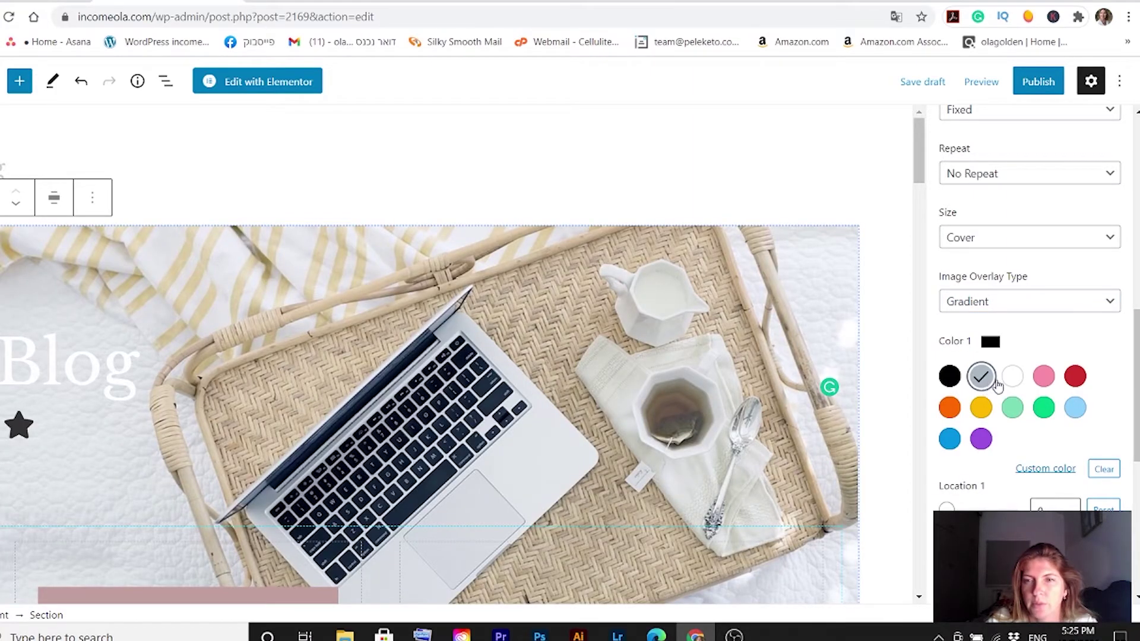
pyautogui.click(981, 376)
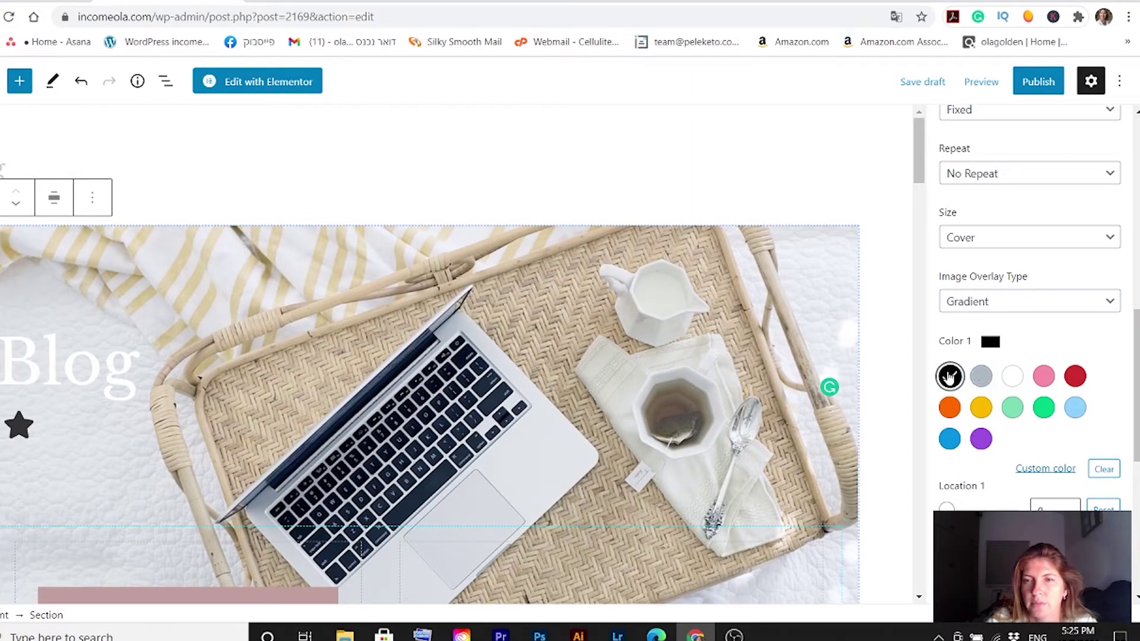
pyautogui.click(1012, 374)
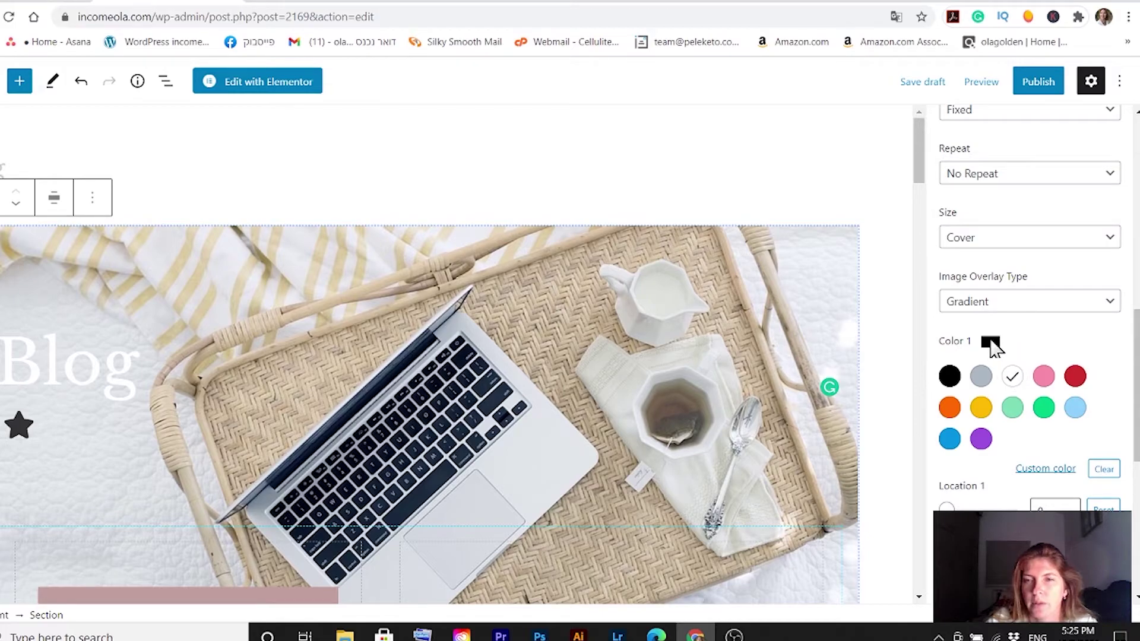
pyautogui.scroll(-4, 1083, 359)
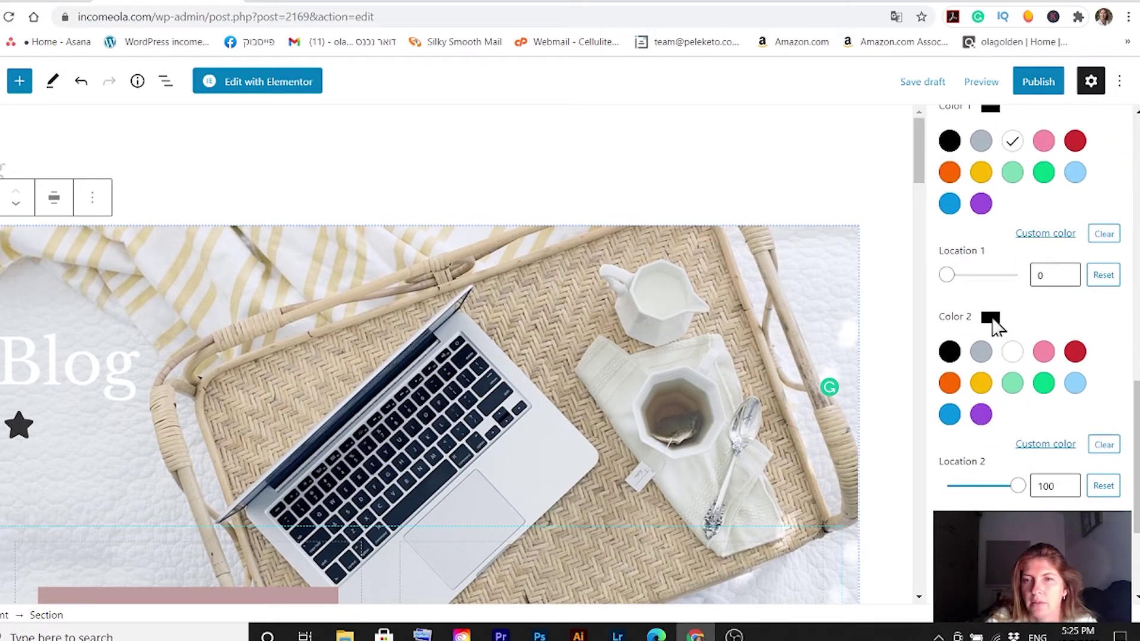
pyautogui.click(1012, 351)
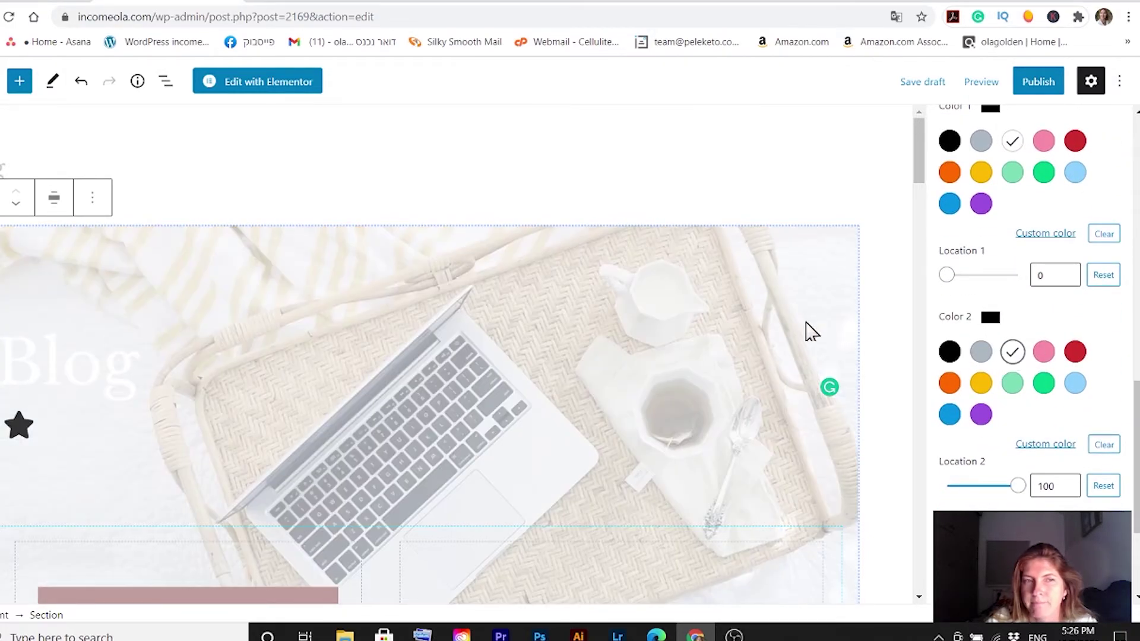
# Step: Make the Info Box's Blog title black and drag the Post Grid's Posts Per Page to 0
pyautogui.click(141, 366)
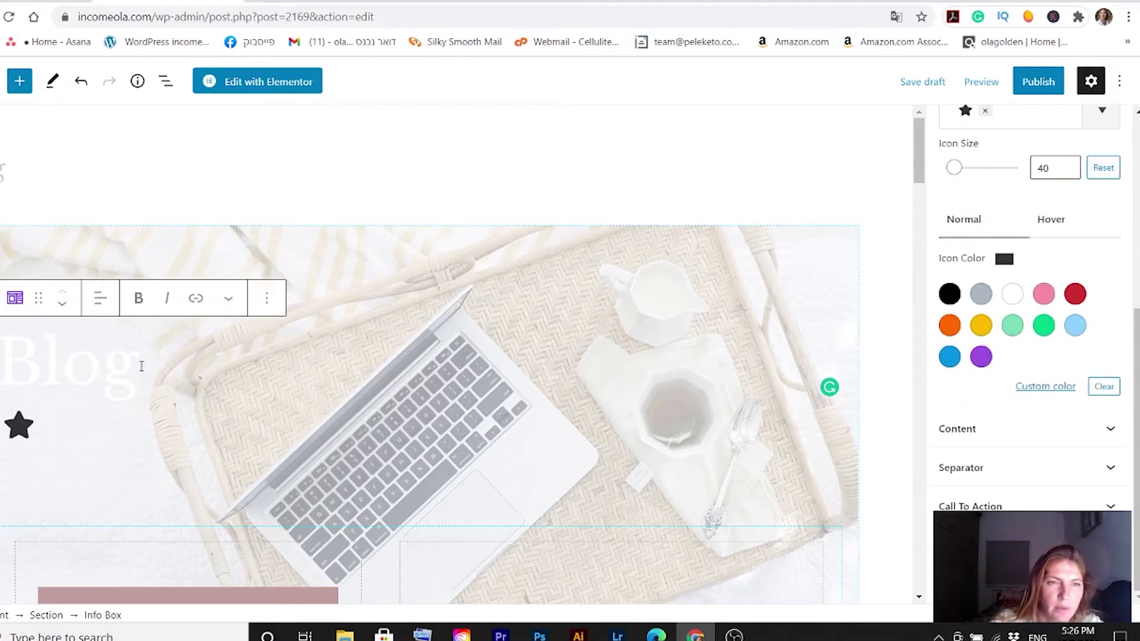
pyautogui.scroll(5, 1127, 258)
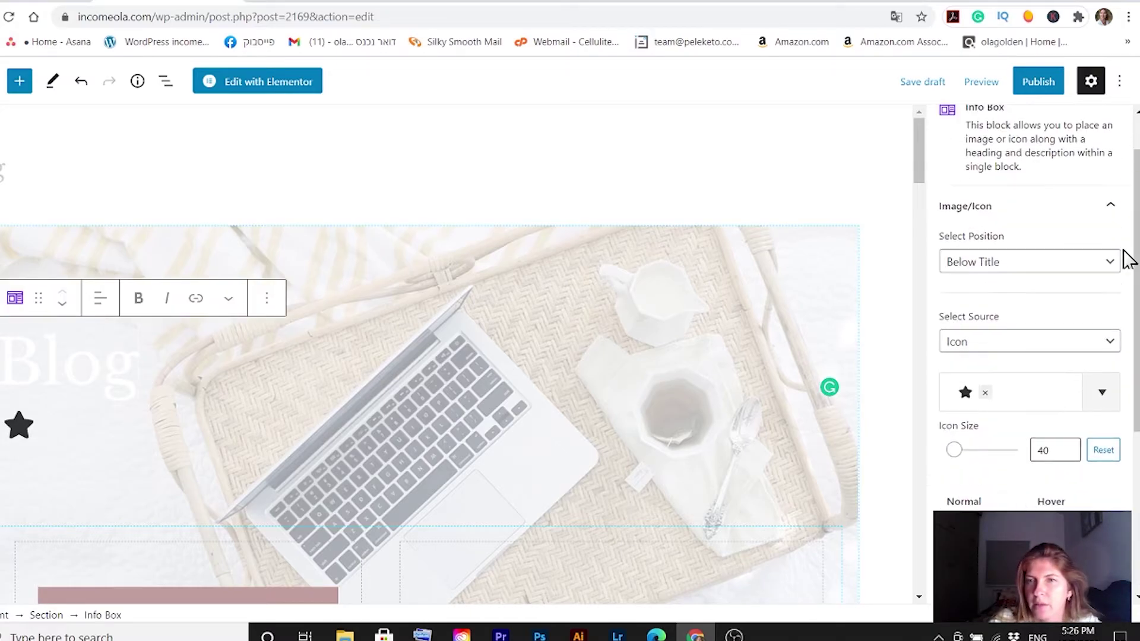
pyautogui.scroll(-5, 1081, 402)
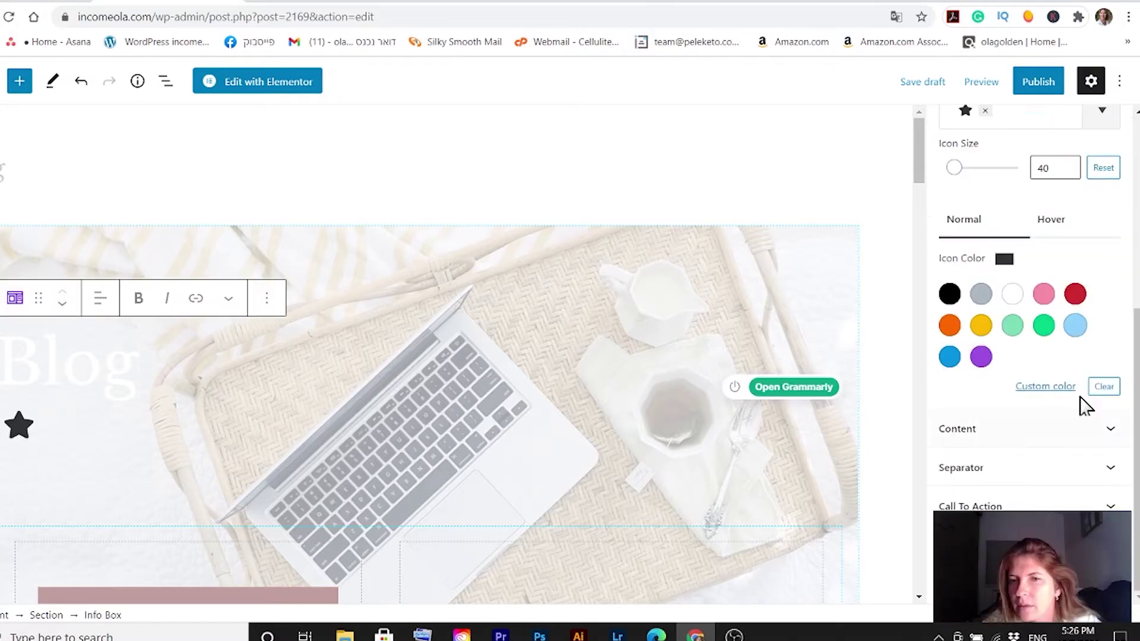
pyautogui.click(1110, 435)
pyautogui.scroll(-3, 1011, 369)
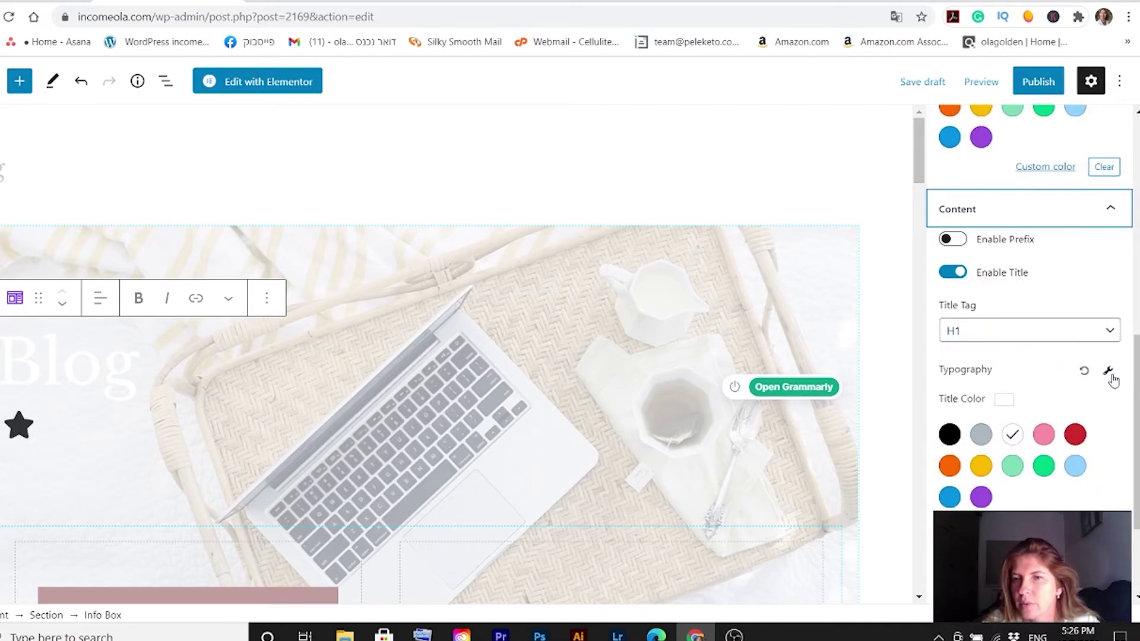
pyautogui.click(949, 437)
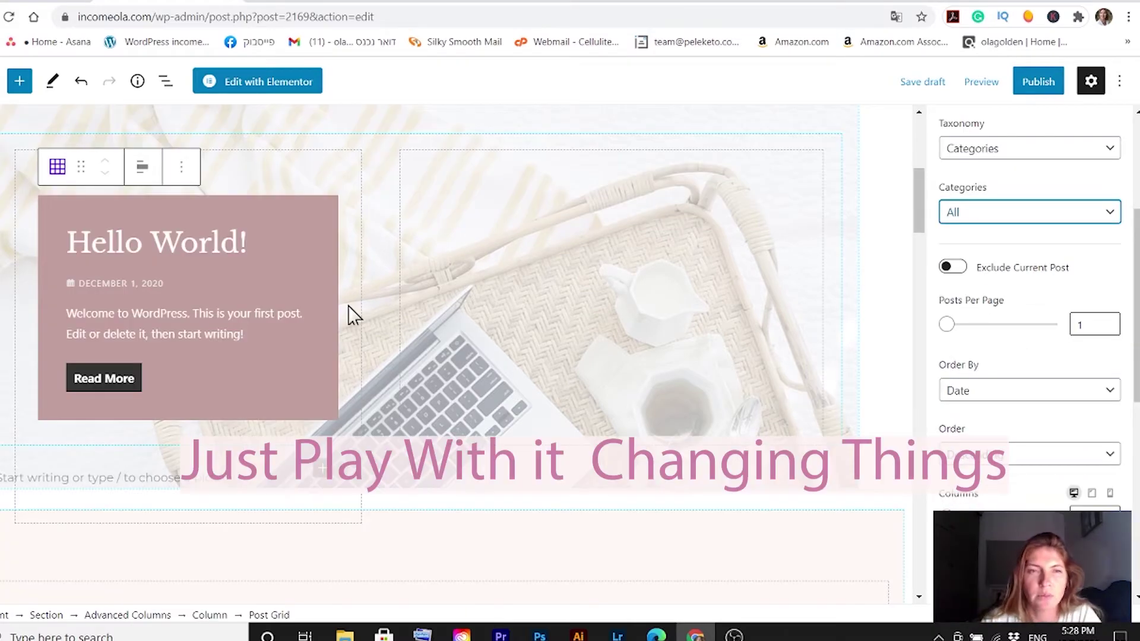
pyautogui.moveTo(947, 324)
pyautogui.mouseDown()
pyautogui.moveTo(1004, 324)
pyautogui.moveTo(552, 349)
pyautogui.moveTo(819, 359)
pyautogui.moveTo(947, 326)
pyautogui.mouseUp()
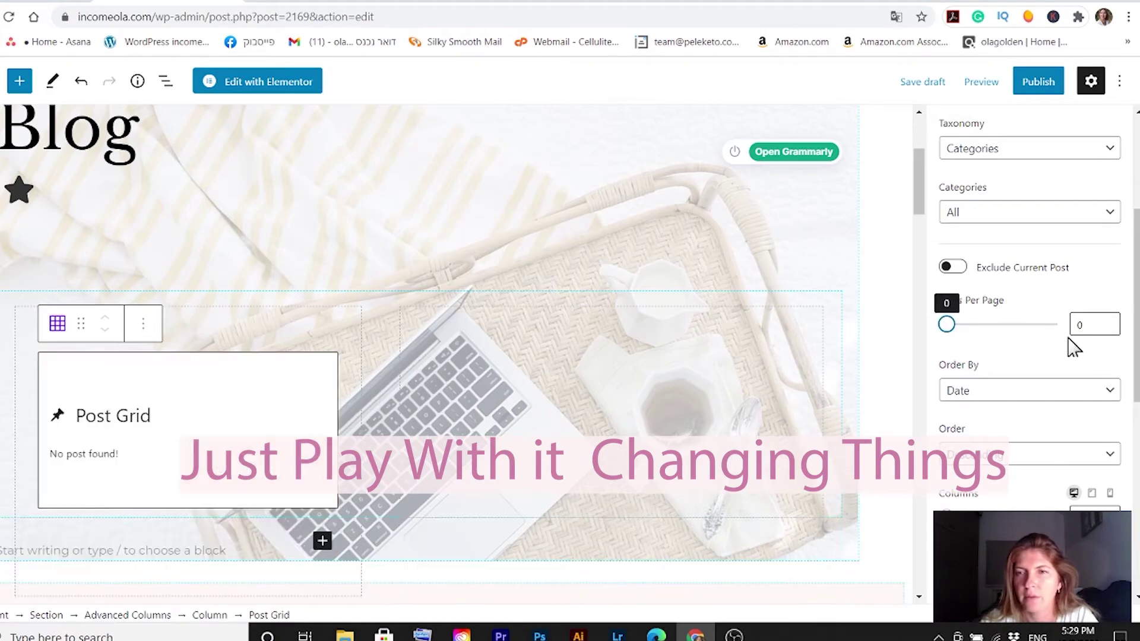
# Step: Set the Post Grid's Posts Per Page to 2
pyautogui.click(1107, 323)
pyautogui.click(1107, 323)
pyautogui.scroll(-4, 611, 356)
pyautogui.scroll(6, 452, 346)
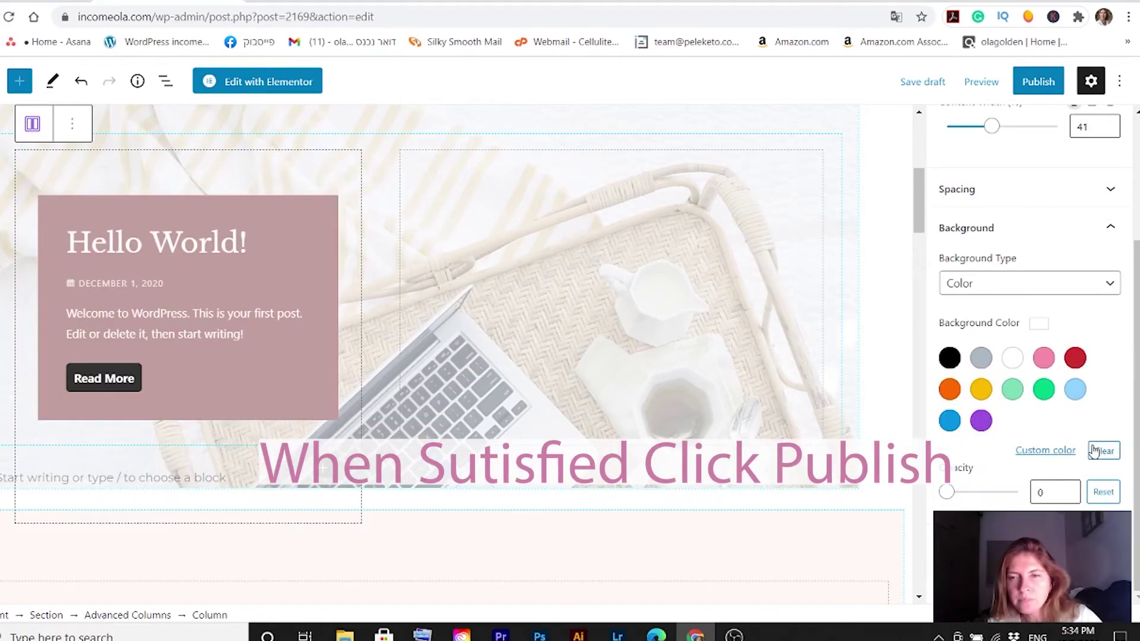
pyautogui.click(1108, 285)
pyautogui.click(334, 270)
pyautogui.scroll(3, 1112, 250)
pyautogui.scroll(-3, 1104, 355)
pyautogui.scroll(-5, 1104, 355)
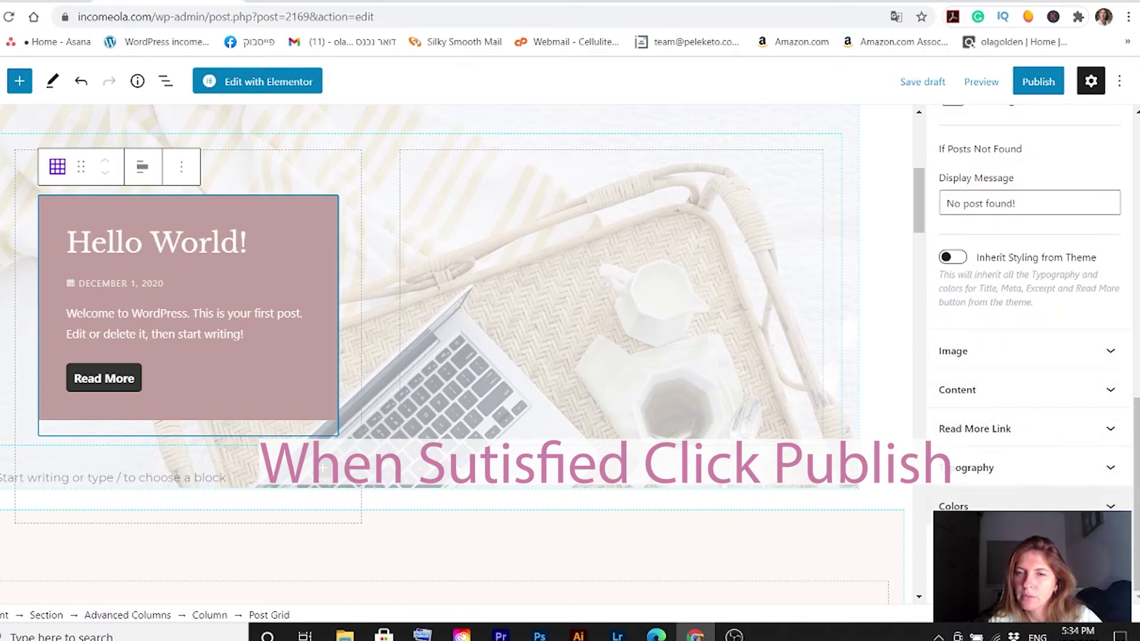
# Step: Give the post cards a light pink background using custom hex #fec4dd
pyautogui.click(1112, 507)
pyautogui.click(1043, 336)
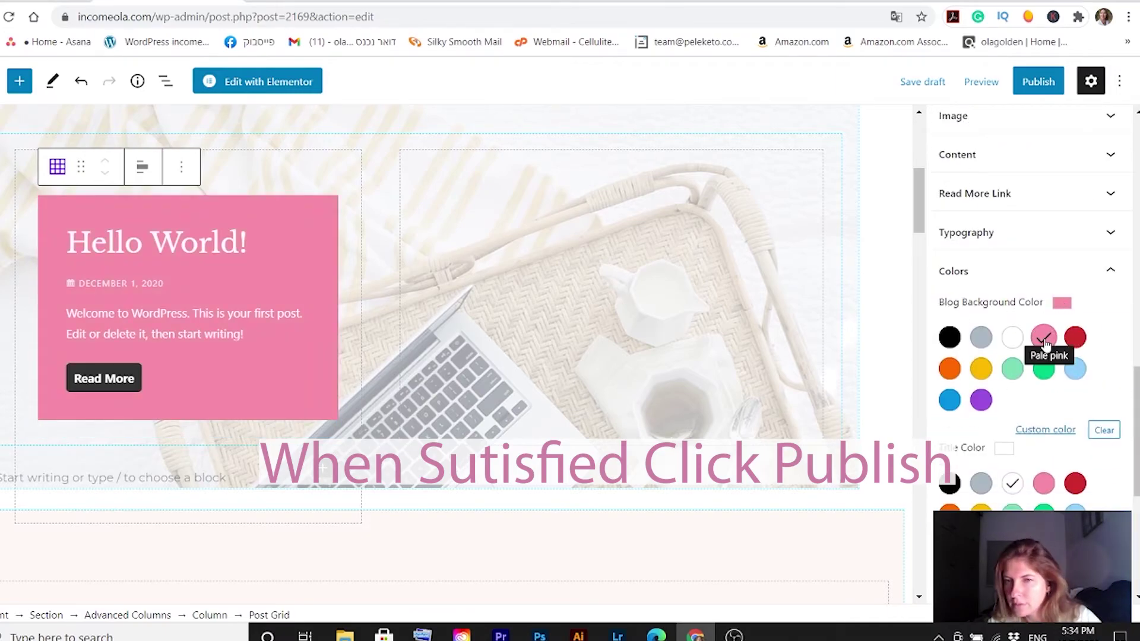
pyautogui.click(1046, 429)
pyautogui.tripleClick(873, 380)
pyautogui.rightClick(871, 386)
pyautogui.click(911, 257)
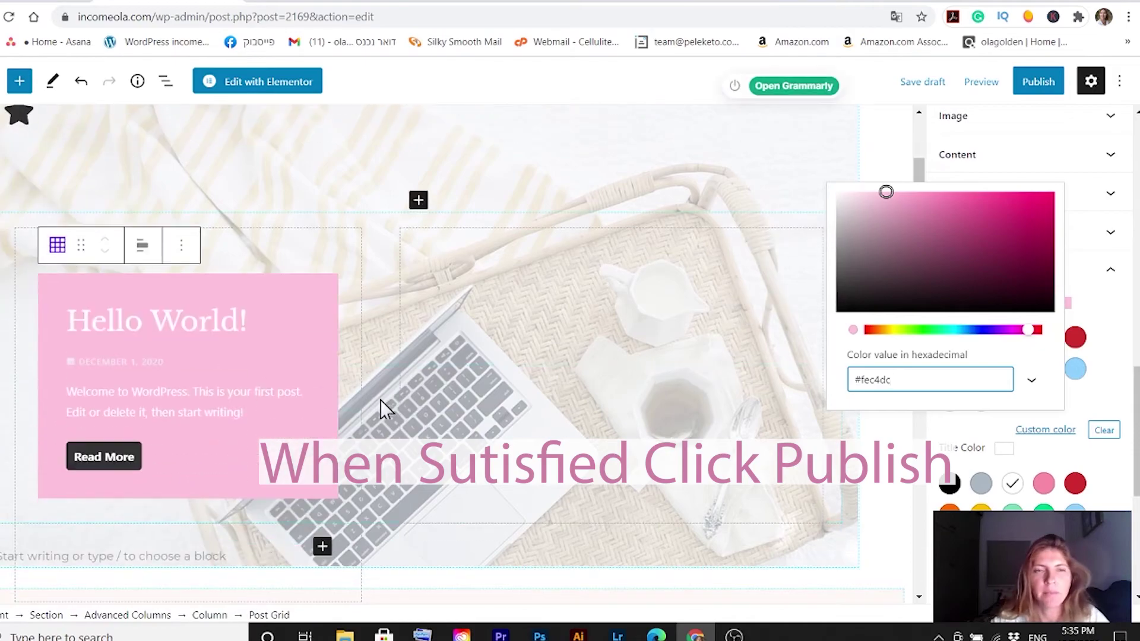
pyautogui.scroll(1, 272, 390)
pyautogui.scroll(-2, 272, 389)
pyautogui.moveTo(889, 199)
pyautogui.mouseDown()
pyautogui.moveTo(924, 206)
pyautogui.moveTo(894, 199)
pyautogui.mouseUp()
pyautogui.scroll(1, 283, 354)
pyautogui.scroll(-2, 301, 346)
pyautogui.scroll(1, 301, 346)
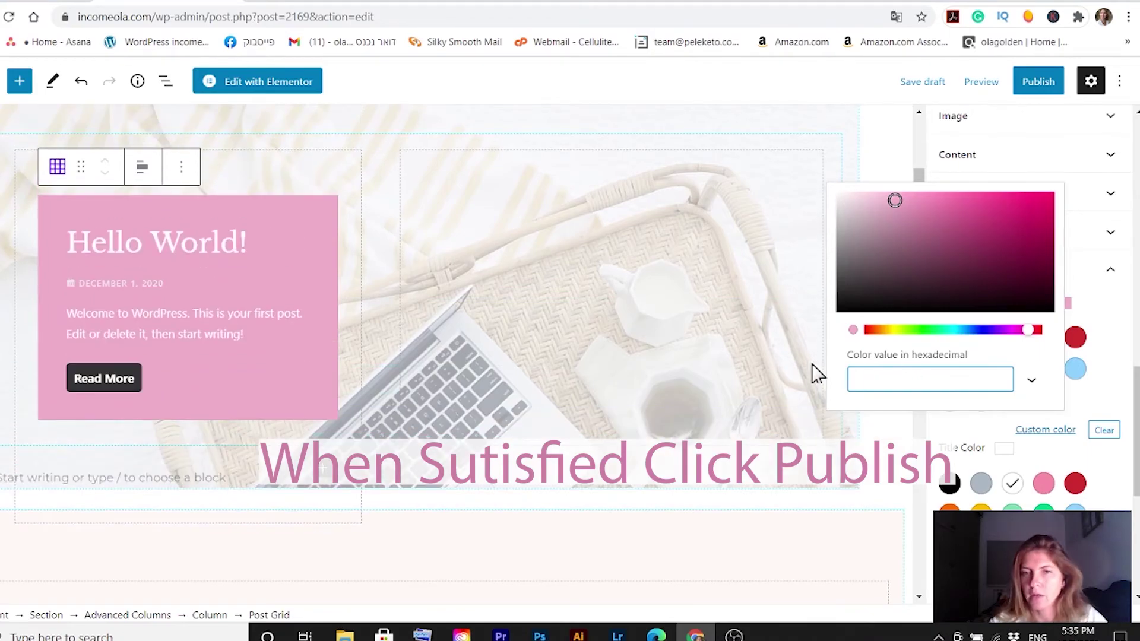
pyautogui.hotkey('ctrl', 'v')
pyautogui.click(1082, 216)
# Step: Expand the Post Grid's Content and Typography settings
pyautogui.scroll(1, 216, 300)
pyautogui.scroll(2, 1138, 327)
pyautogui.click(1107, 311)
pyautogui.scroll(-3, 1130, 440)
pyautogui.click(1114, 315)
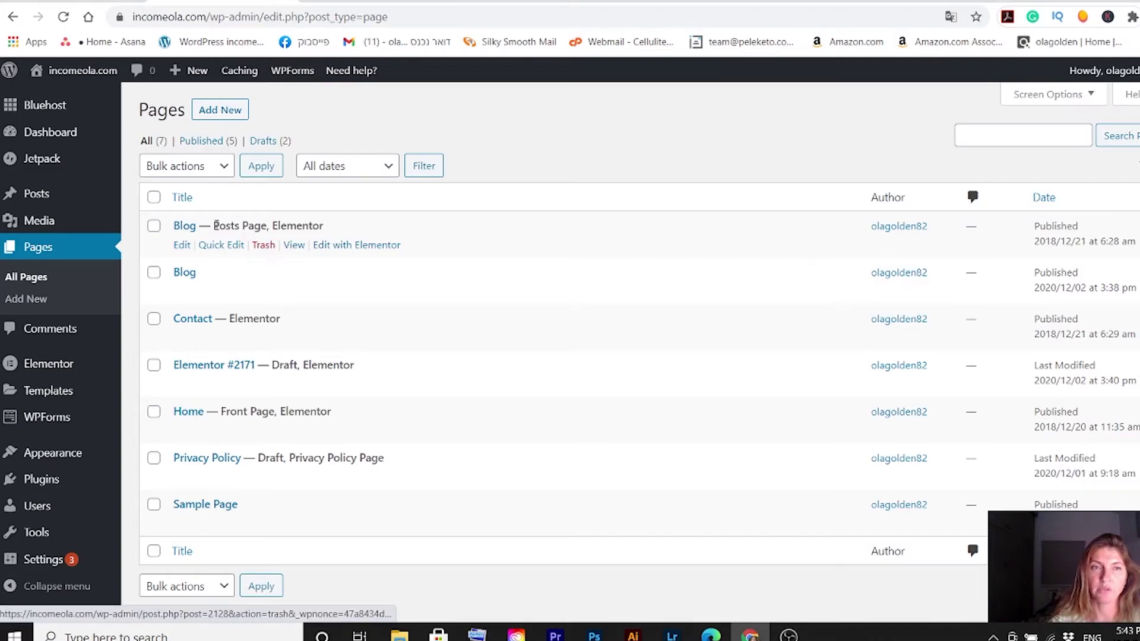
# Step: Trash the old Elementor Blog page, then permanently delete it from the Trash view
pyautogui.click(266, 247)
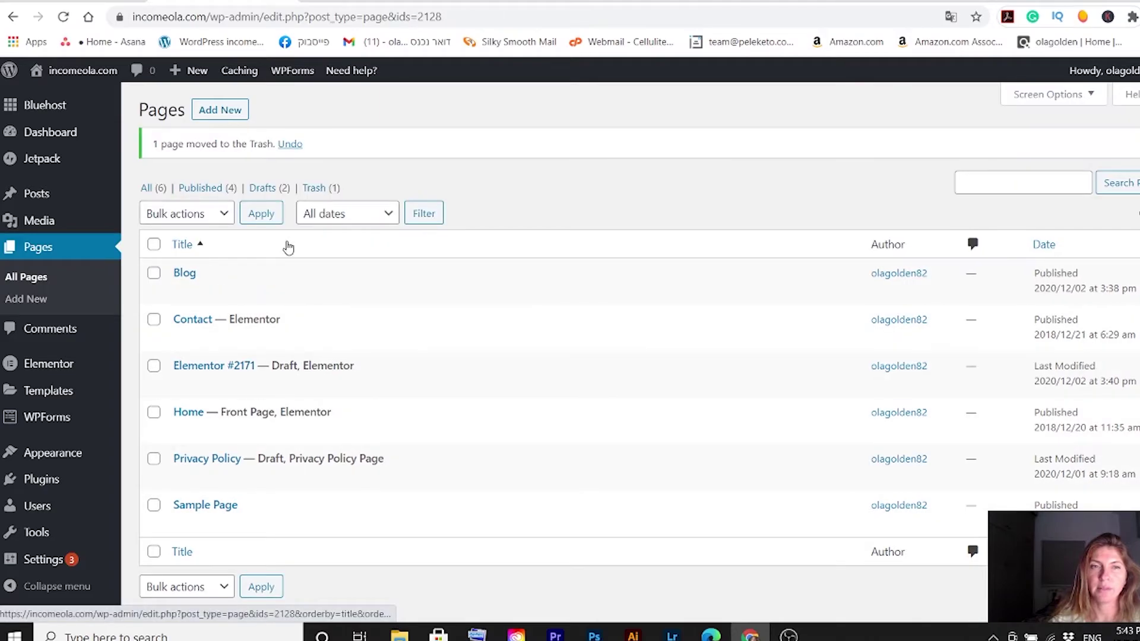
pyautogui.click(314, 190)
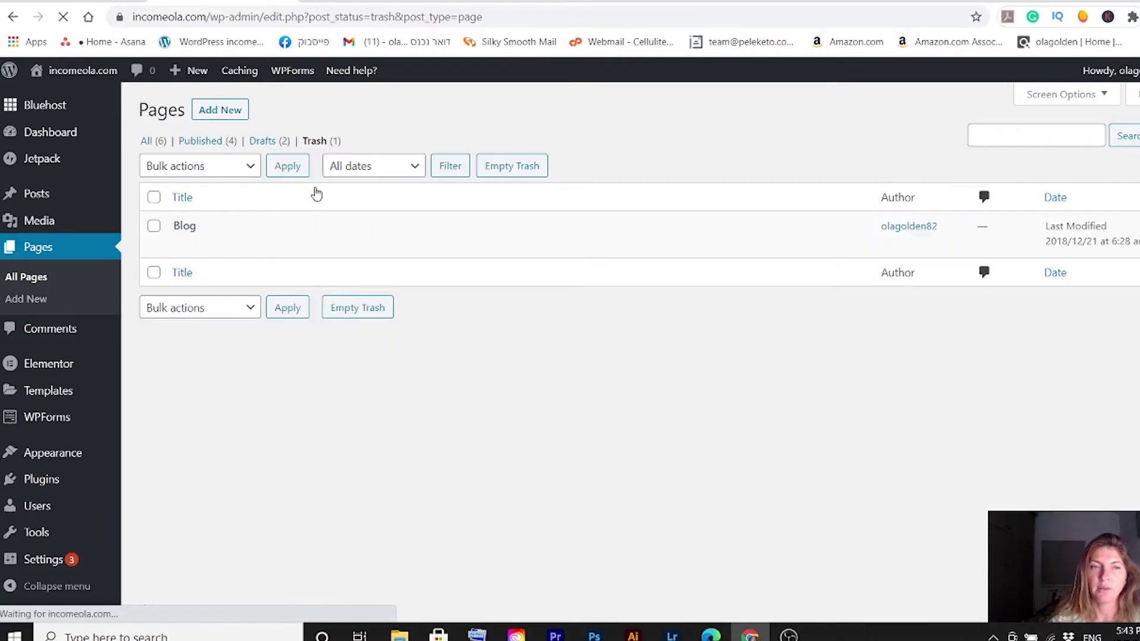
pyautogui.moveTo(277, 246)
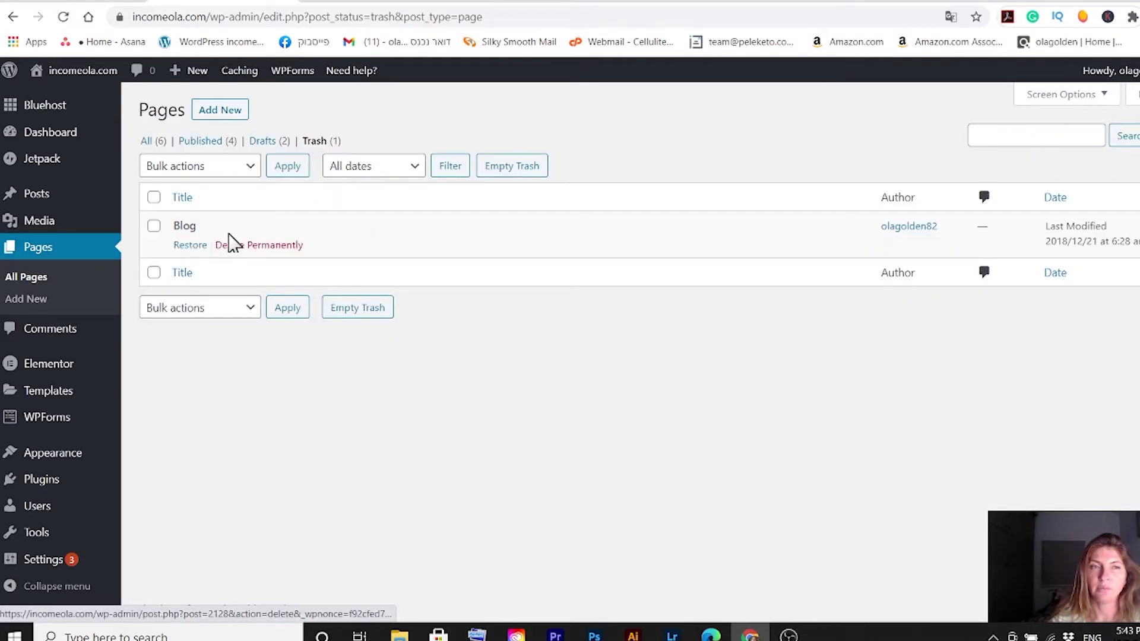
pyautogui.click(257, 246)
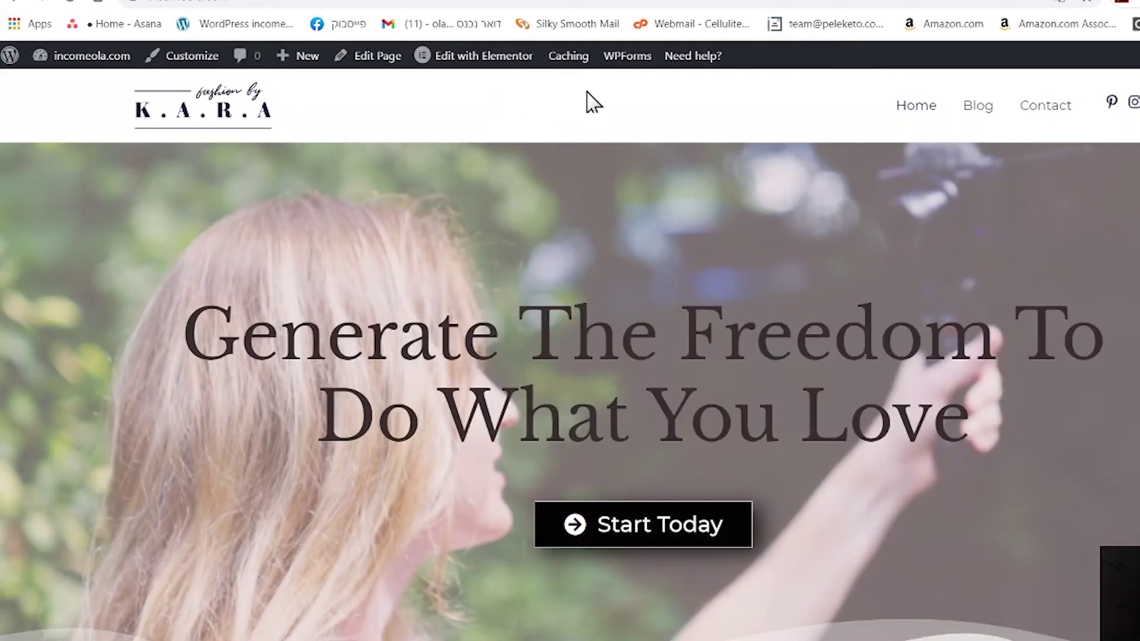
# Step: Create a new blank page via New > Page and open it in Elementor
pyautogui.moveTo(110, 59)
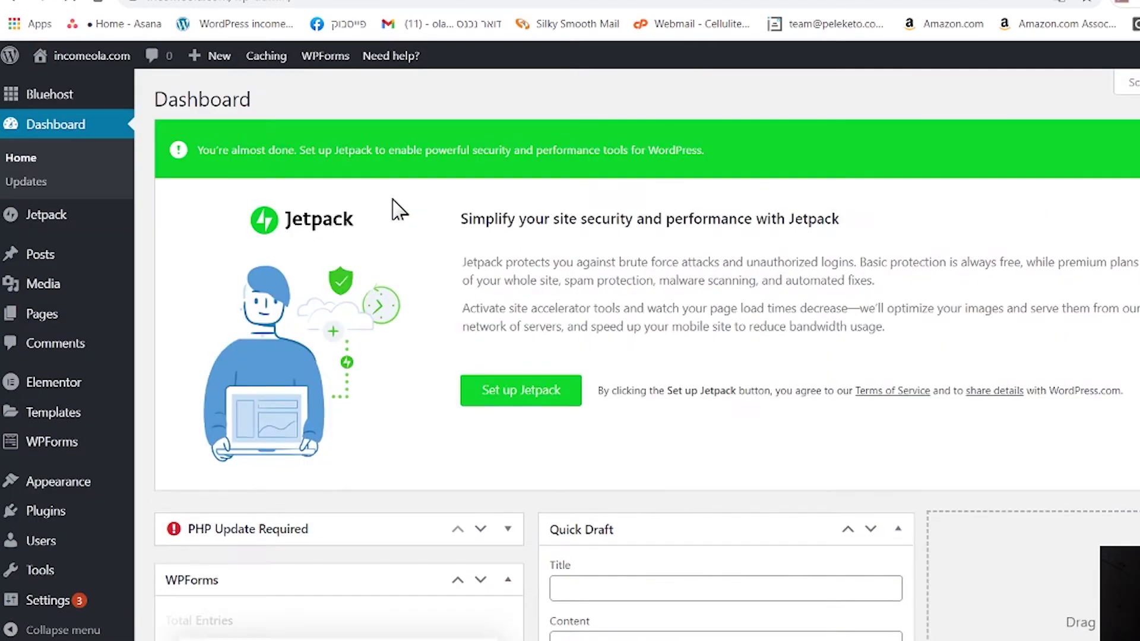
pyautogui.moveTo(58, 268)
pyautogui.moveTo(62, 319)
pyautogui.moveTo(212, 68)
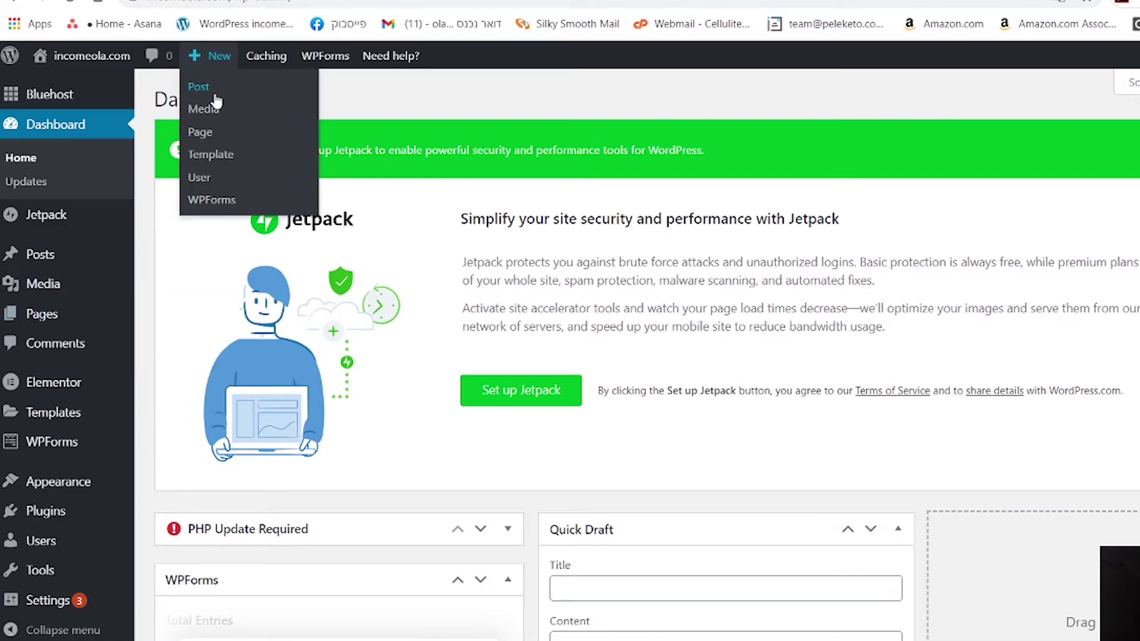
pyautogui.click(211, 138)
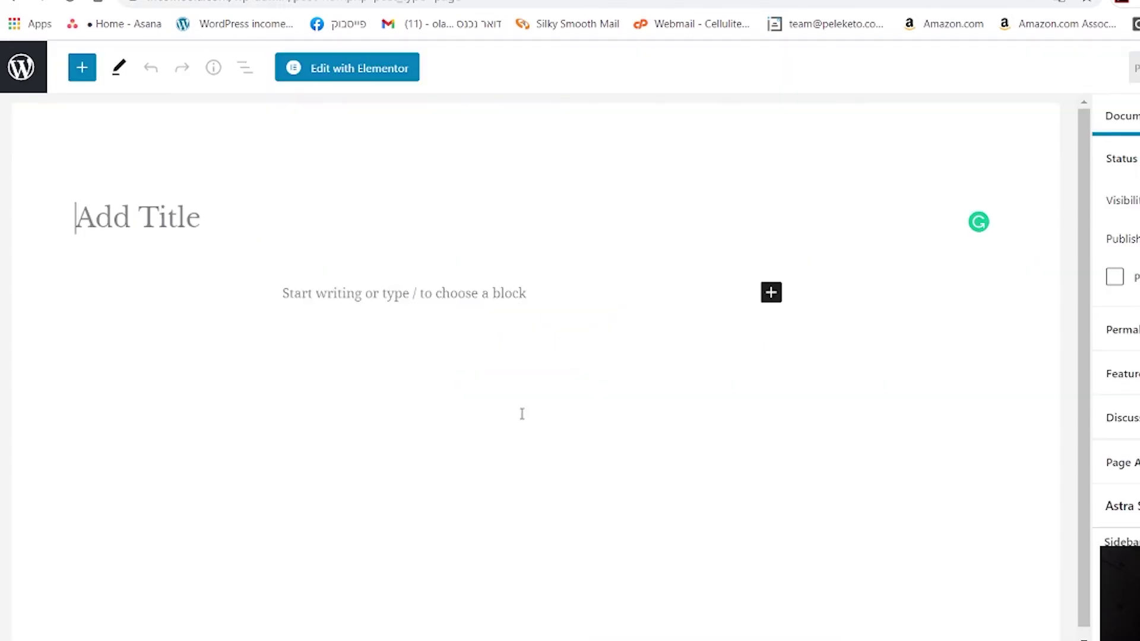
pyautogui.click(377, 79)
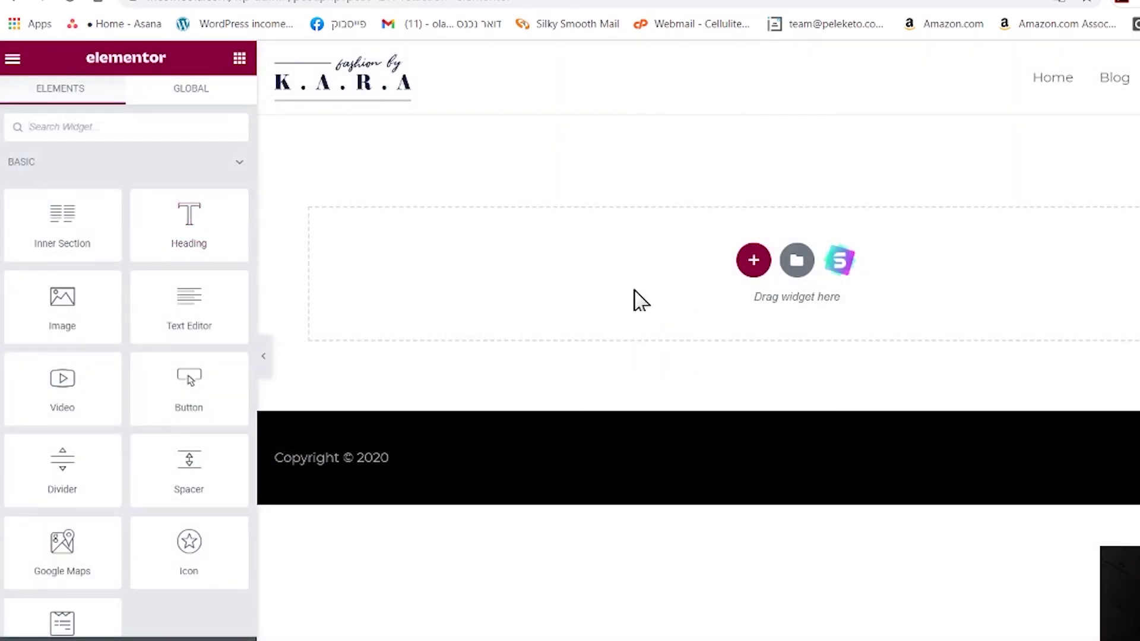
pyautogui.moveTo(171, 230); pyautogui.dragTo(481, 273)
pyautogui.click(239, 58)
pyautogui.moveTo(189, 304); pyautogui.dragTo(545, 178)
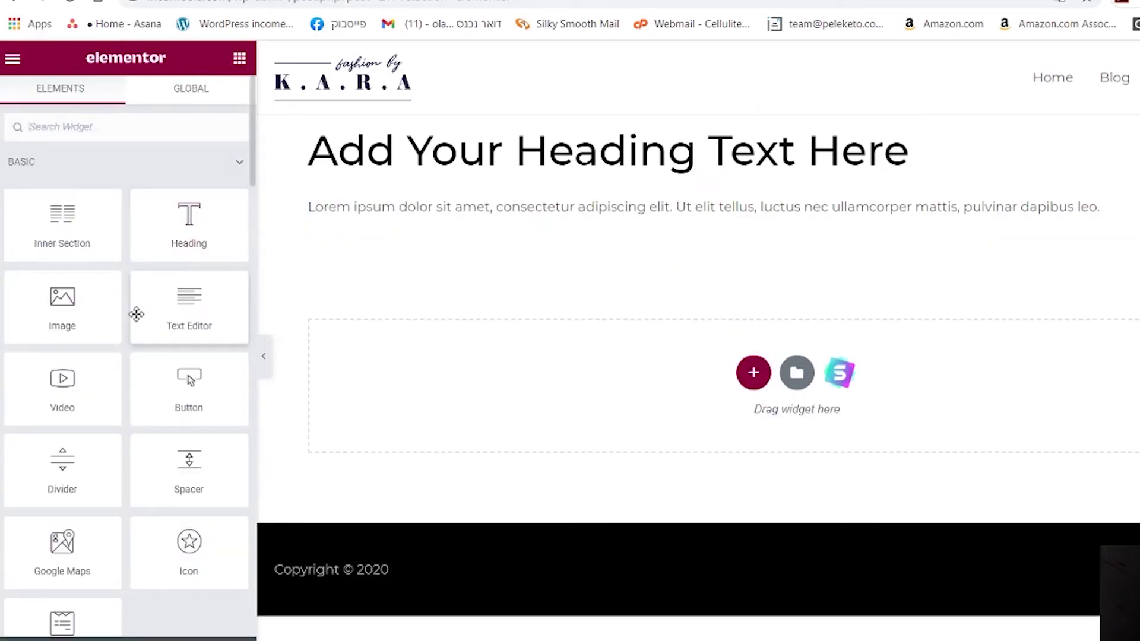
pyautogui.moveTo(64, 305); pyautogui.dragTo(525, 373)
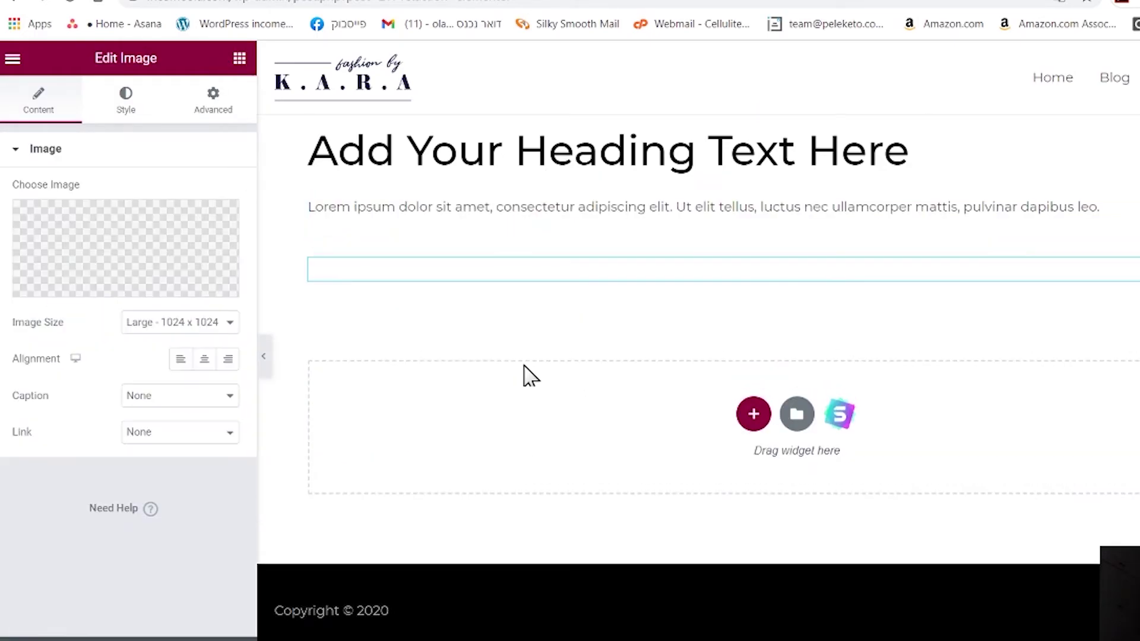
pyautogui.scroll(-5, 829, 288)
pyautogui.scroll(5, 828, 288)
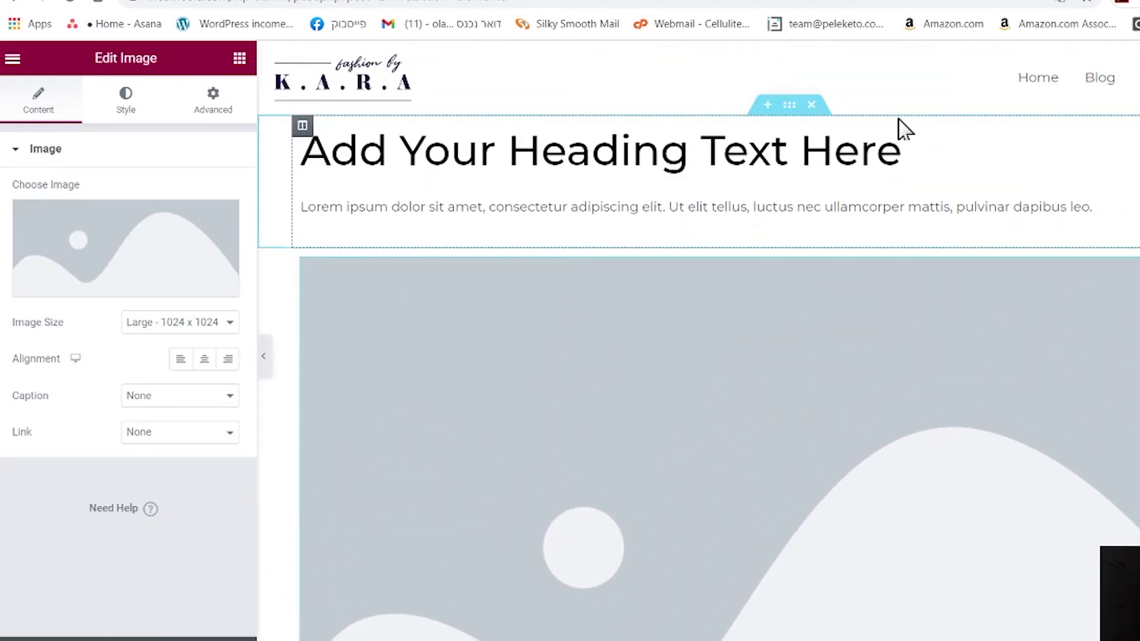
pyautogui.click(811, 105)
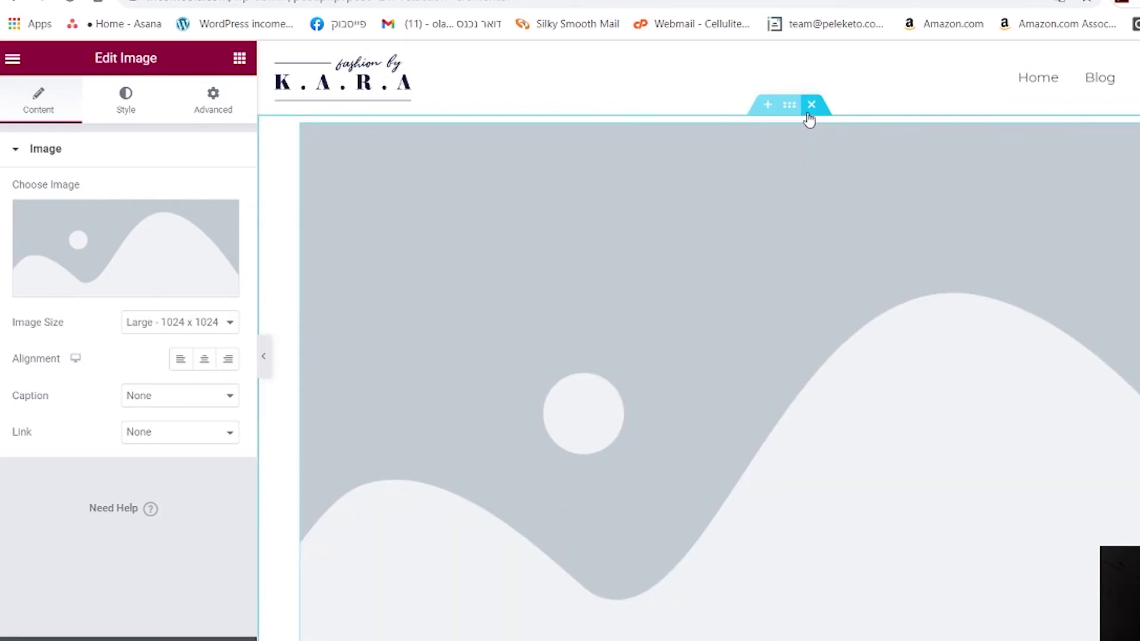
pyautogui.click(812, 105)
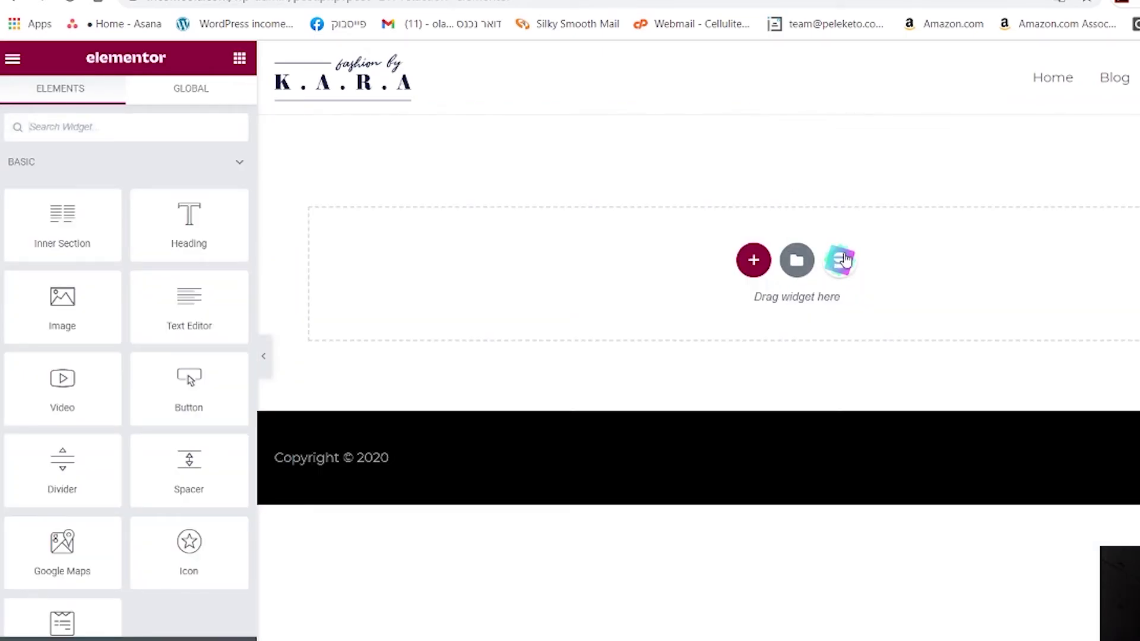
# Step: Open the Elementor template library and filter the blocks to the Contact category
pyautogui.click(797, 261)
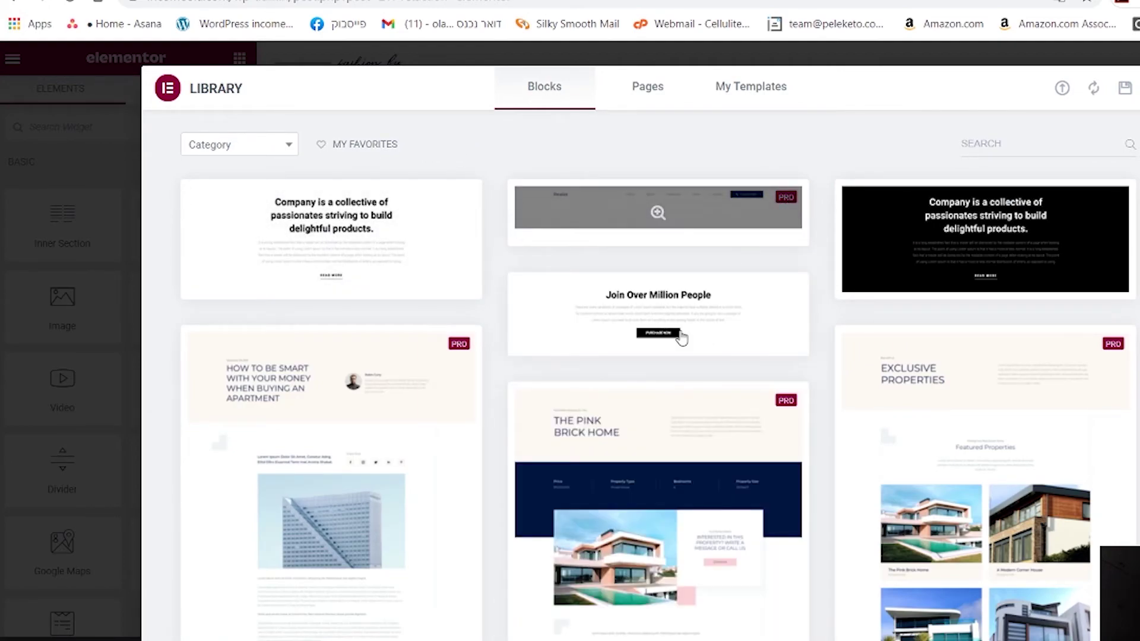
pyautogui.click(282, 149)
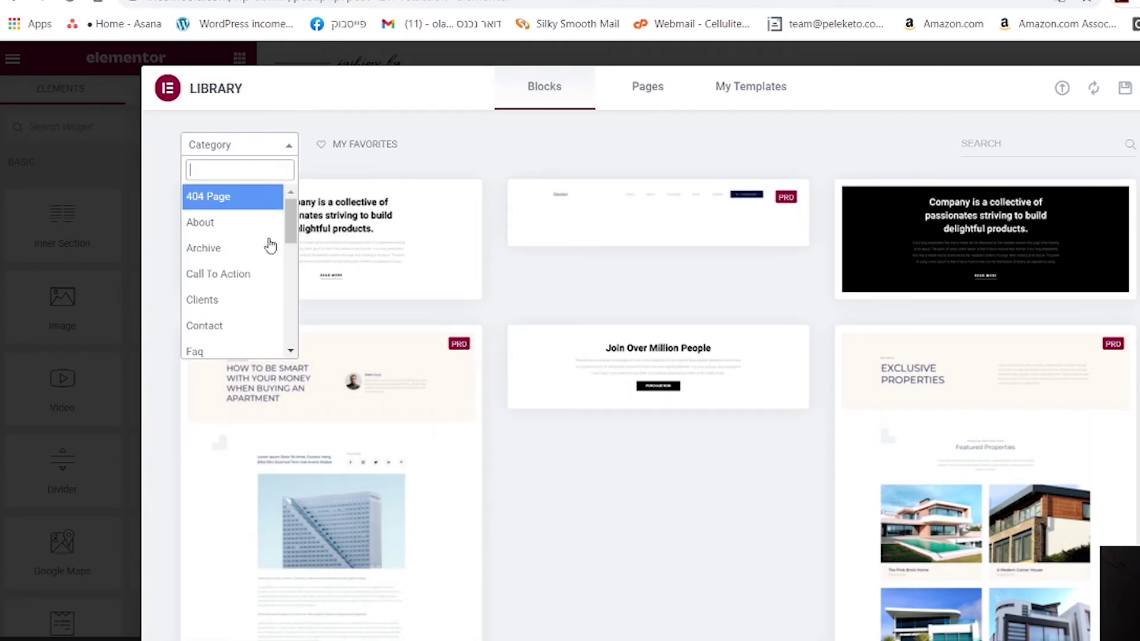
pyautogui.click(229, 326)
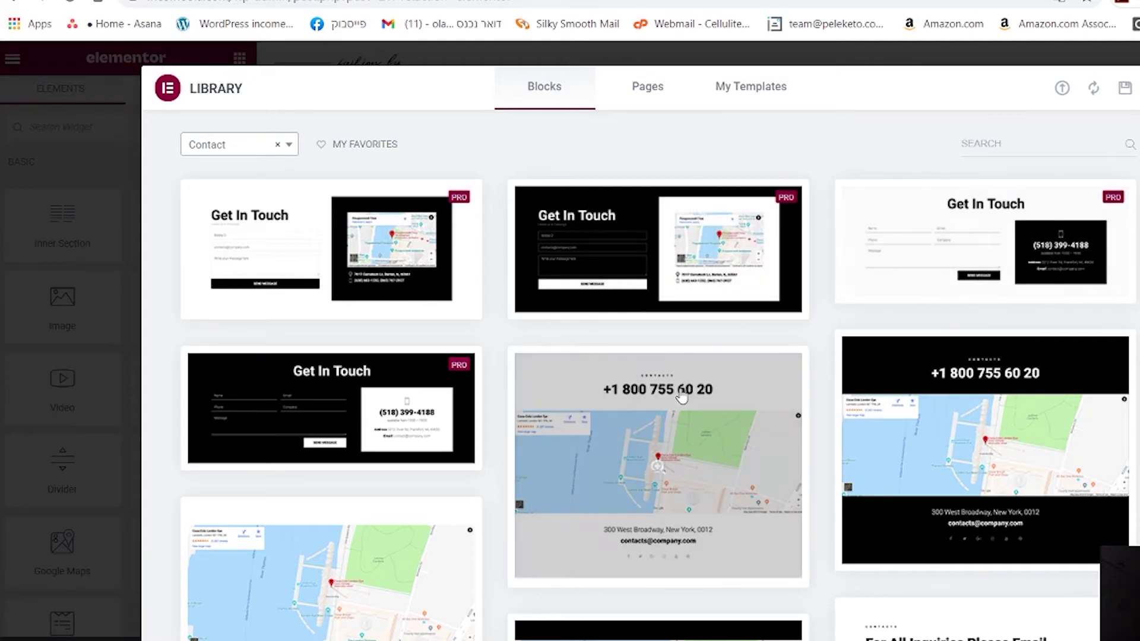
pyautogui.scroll(-3, 664, 405)
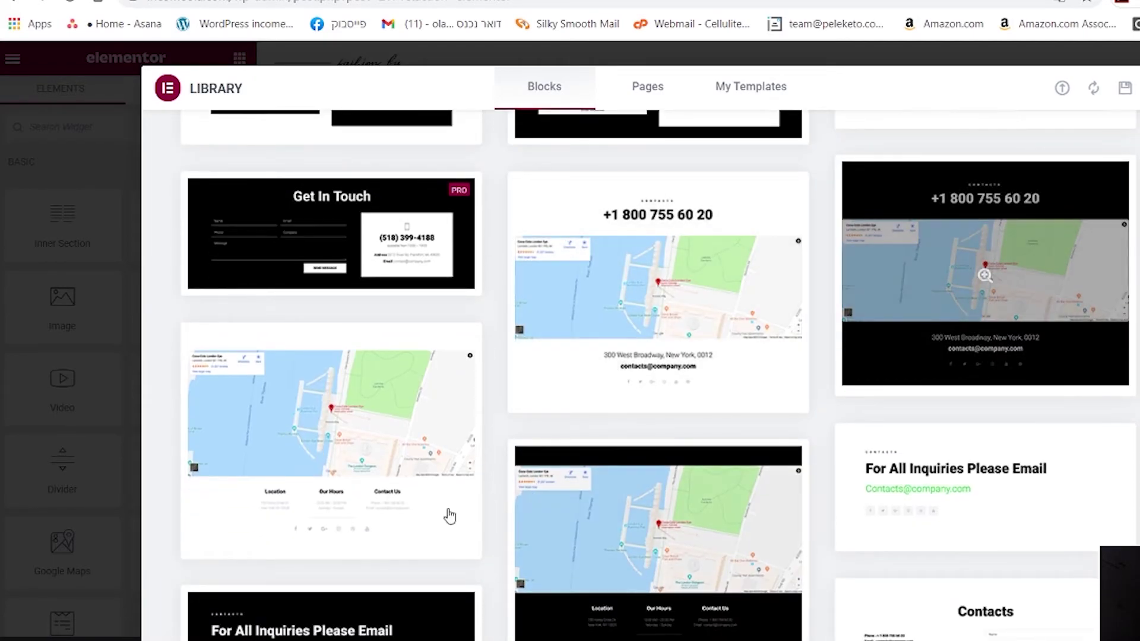
pyautogui.scroll(-3, 246, 429)
pyautogui.scroll(8, 326, 310)
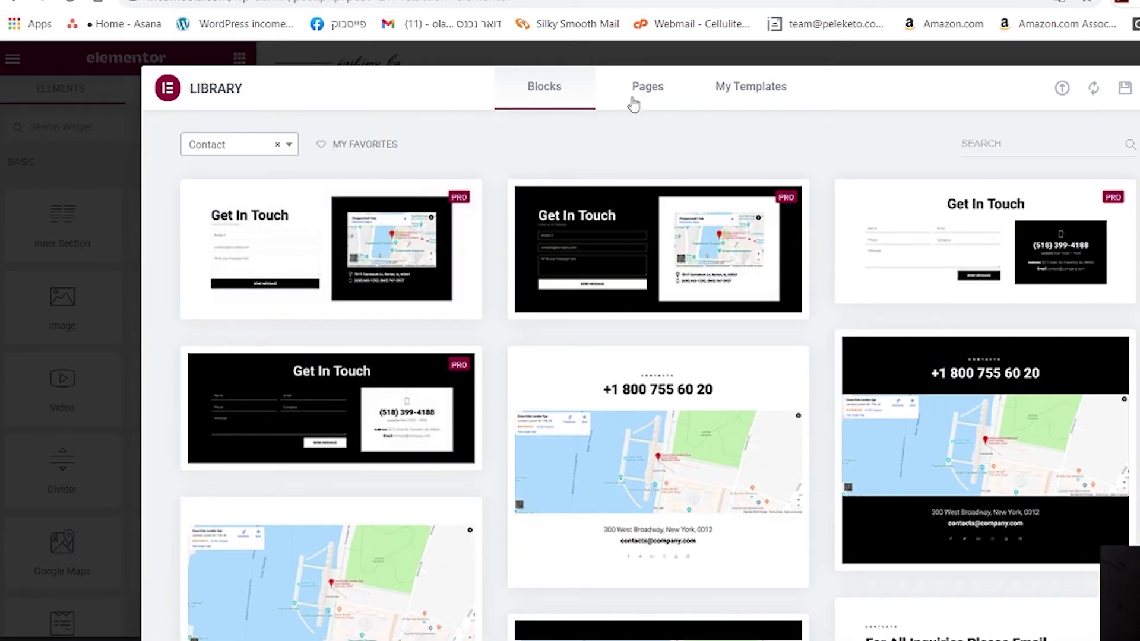
# Step: Browse the full-page designs on the template library's Pages tab
pyautogui.click(634, 93)
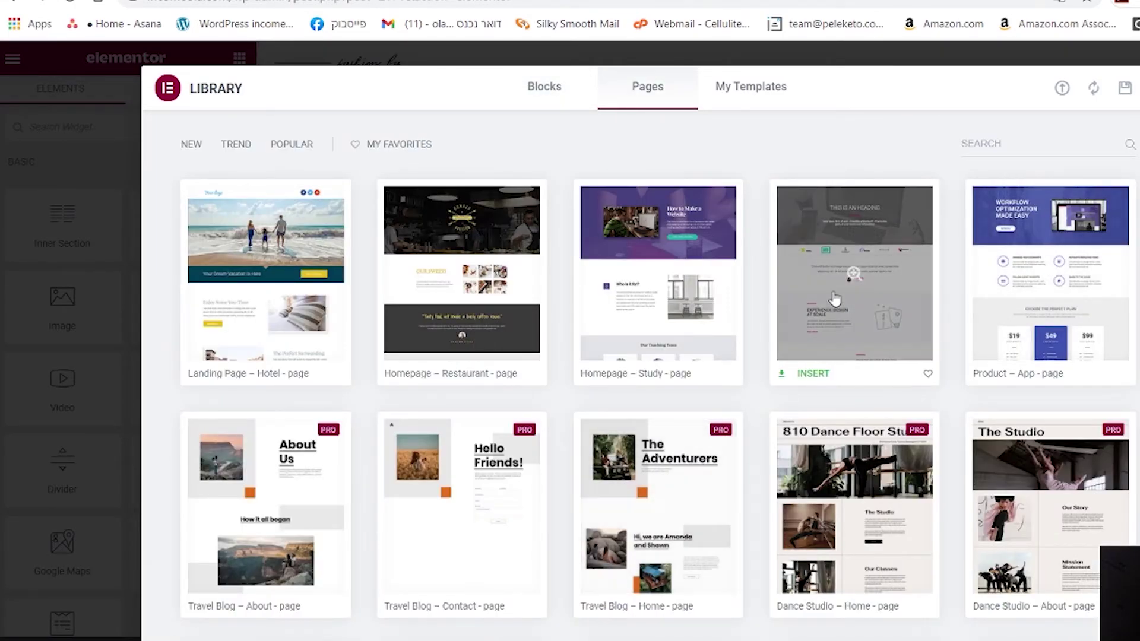
pyautogui.scroll(-10, 479, 389)
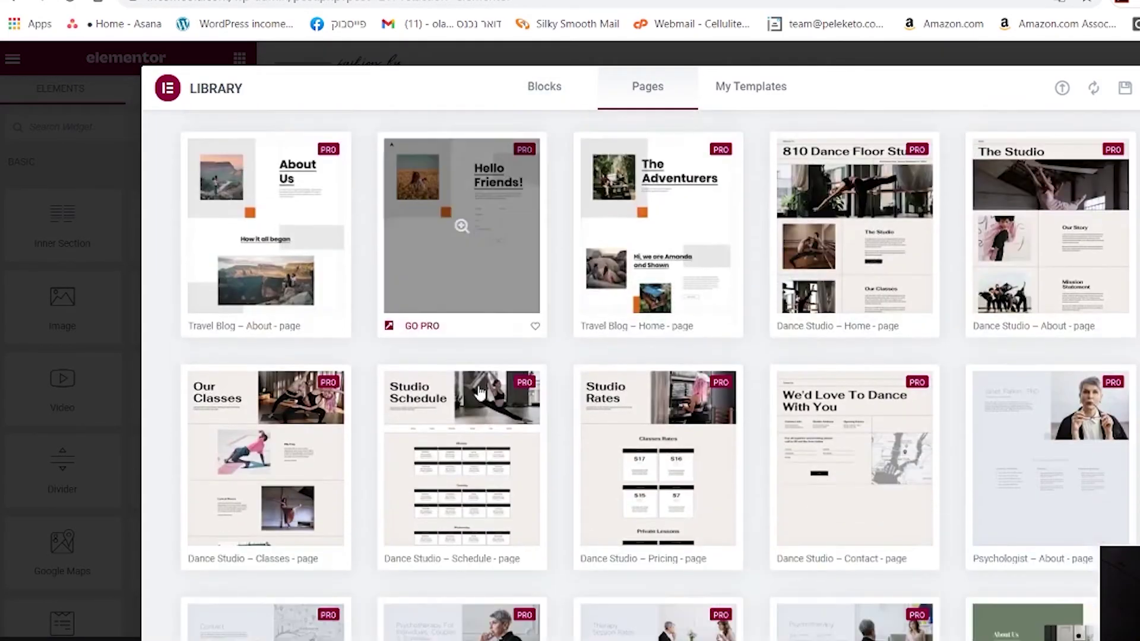
pyautogui.scroll(-8, 609, 419)
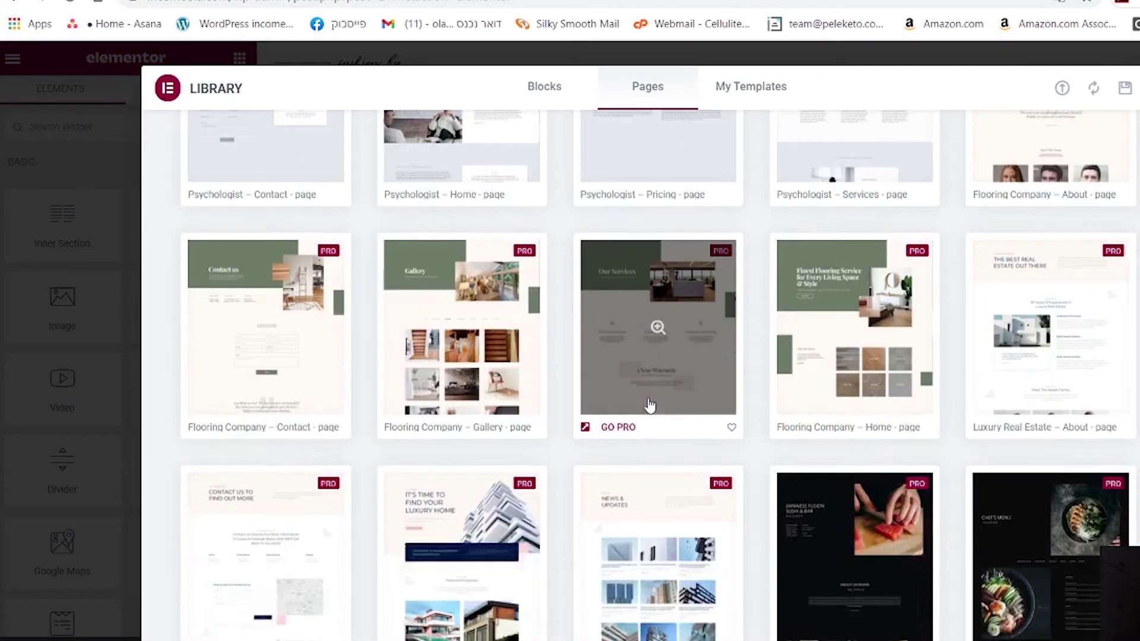
pyautogui.scroll(10, 606, 419)
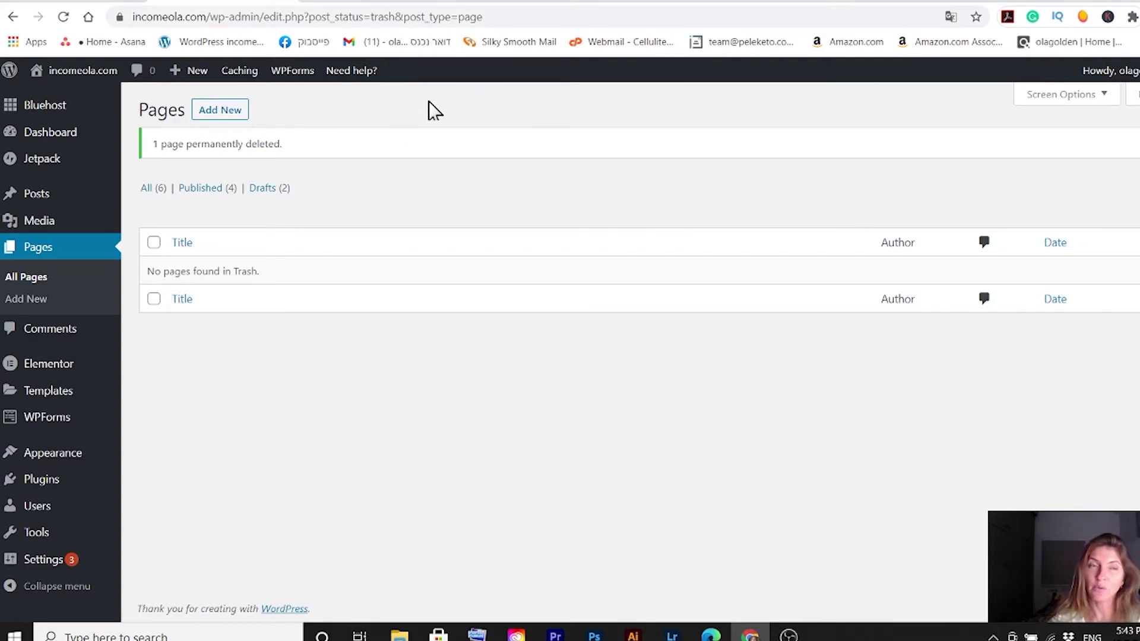
# Step: Go to Settings > General in the WordPress admin sidebar
pyautogui.moveTo(57, 123)
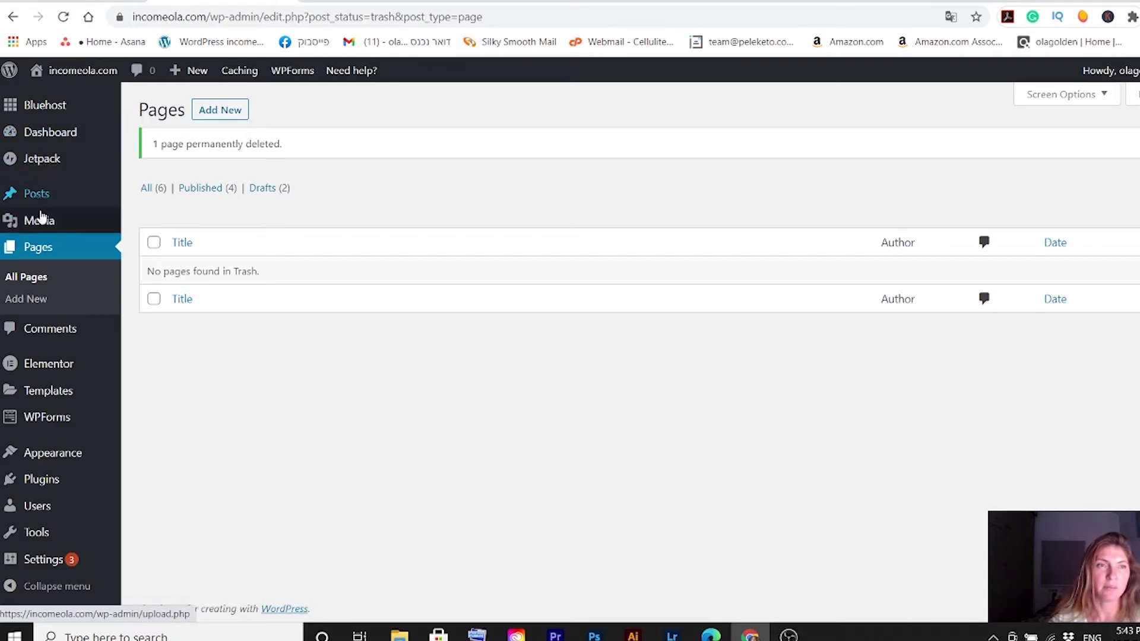
pyautogui.moveTo(33, 562)
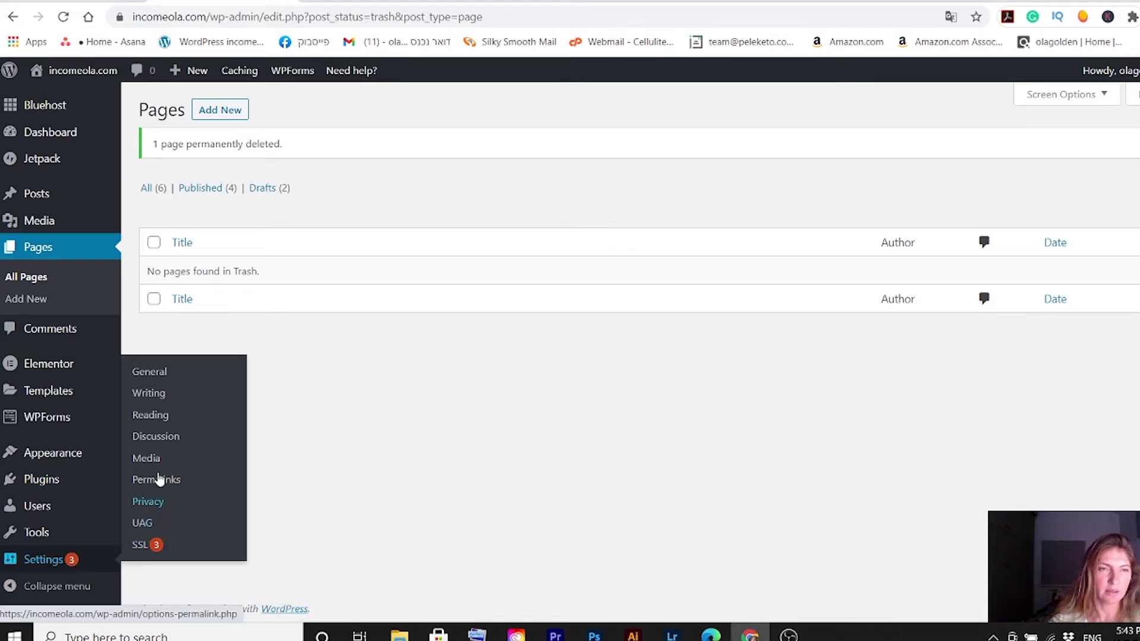
pyautogui.click(160, 374)
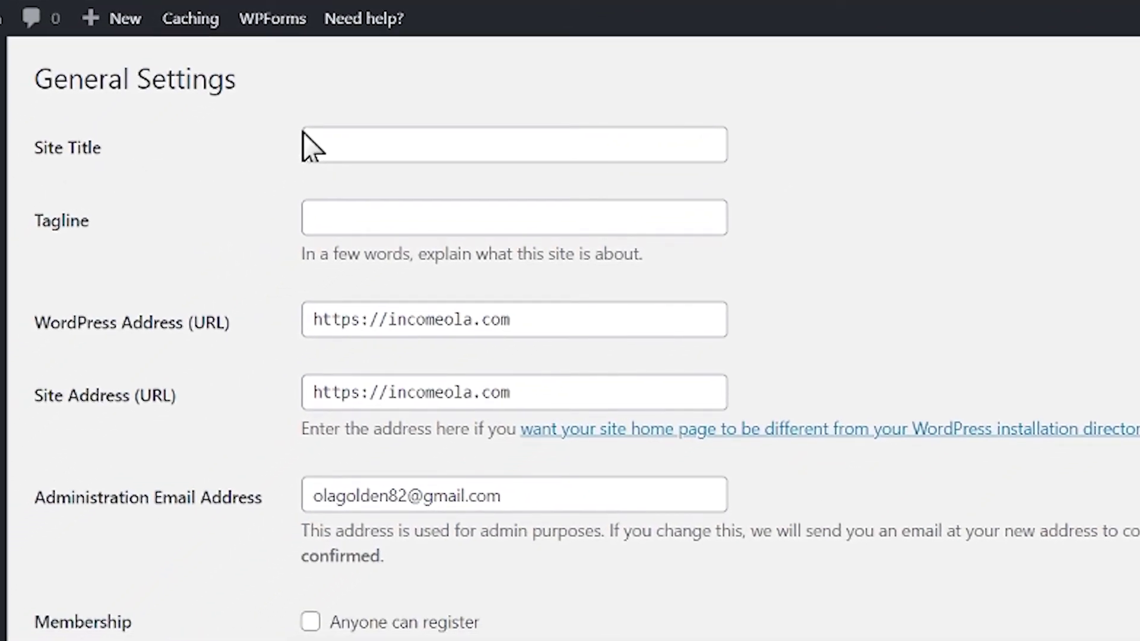
# Step: Set Site Title 'Income Ola' and Tagline 'Online Growth and Success', then save
pyautogui.click(222, 237)
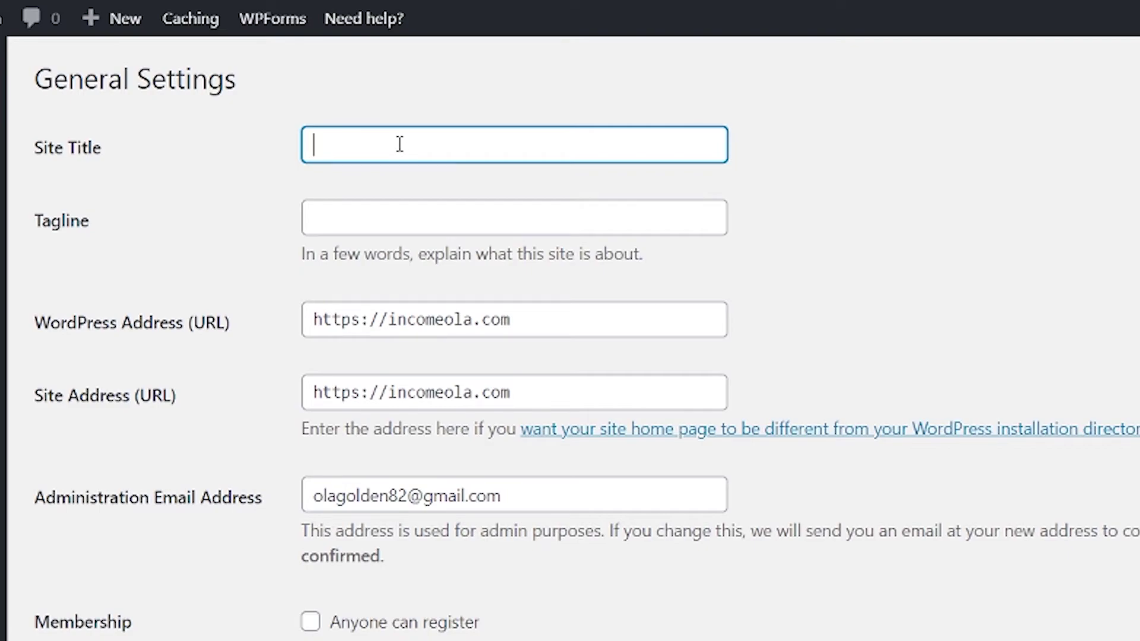
pyautogui.write('Income Ola')
pyautogui.click(347, 221)
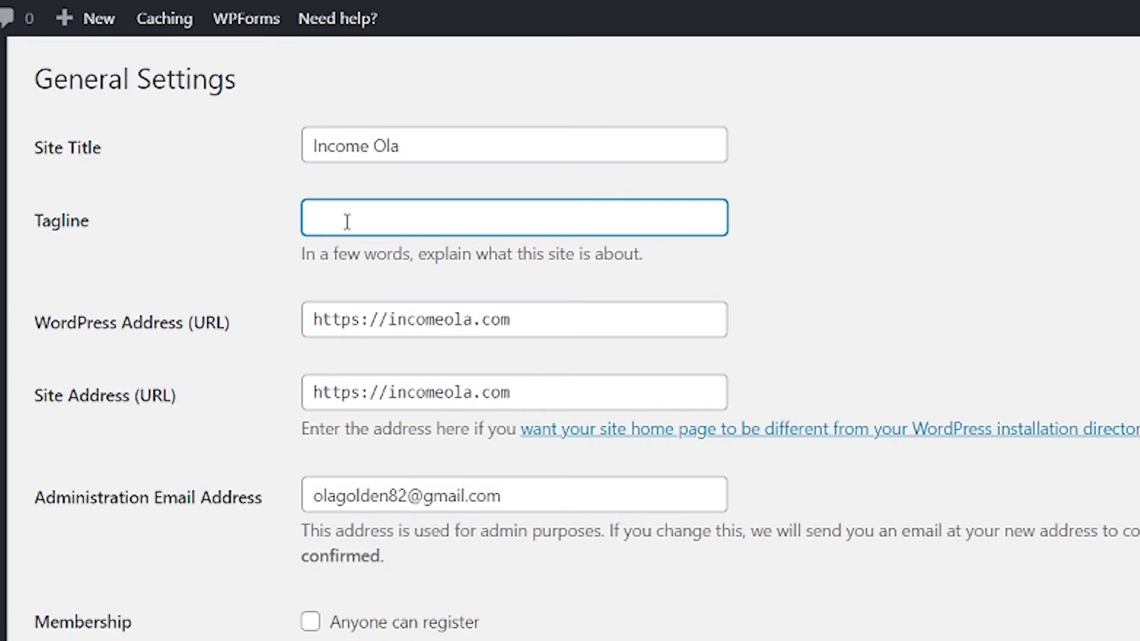
pyautogui.write('Online Growth and Success')
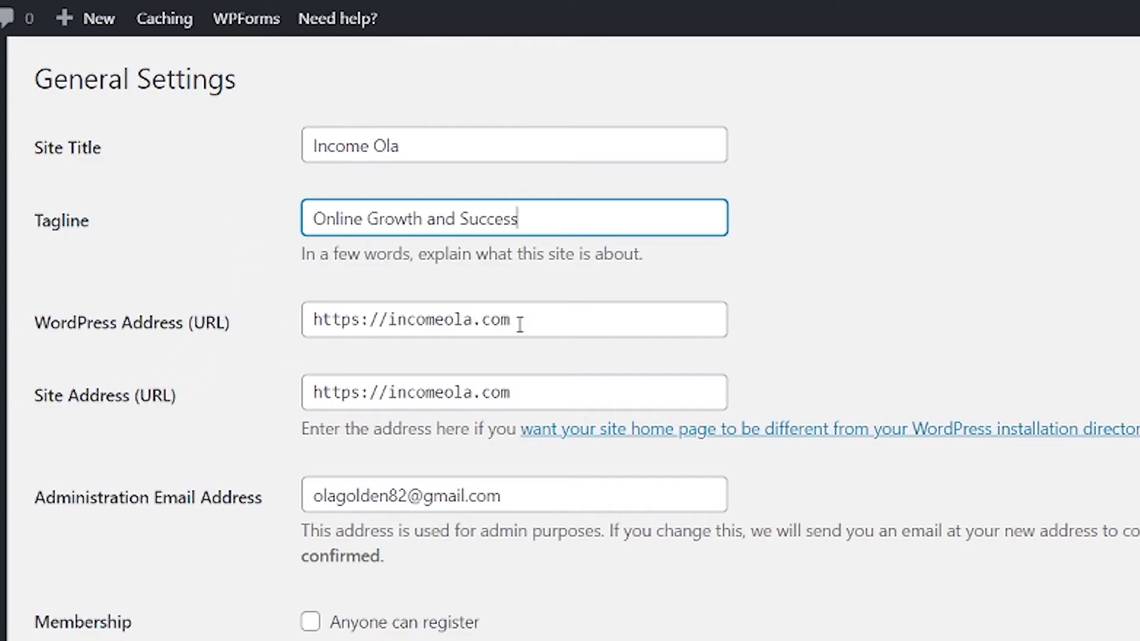
pyautogui.scroll(-2, 542, 324)
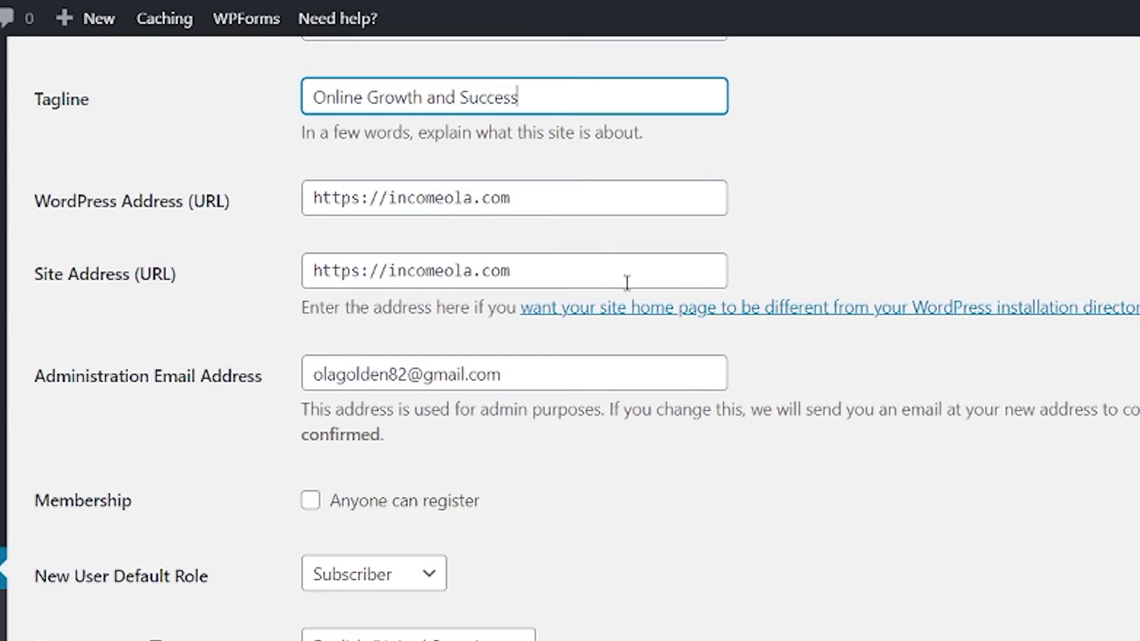
pyautogui.scroll(-4, 629, 280)
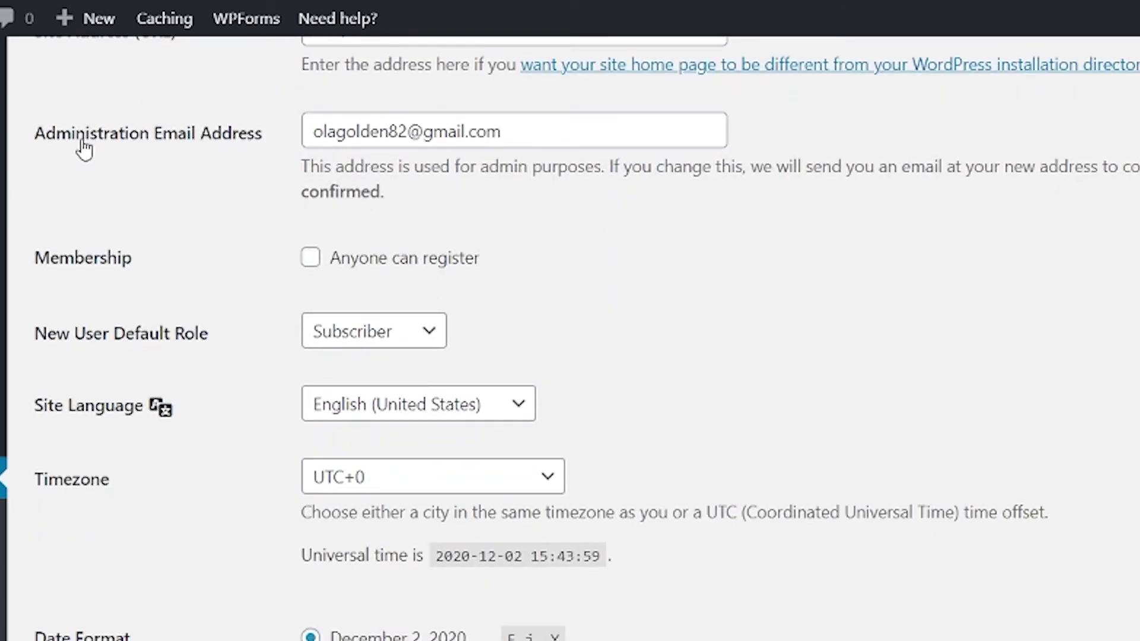
pyautogui.scroll(-2, 620, 252)
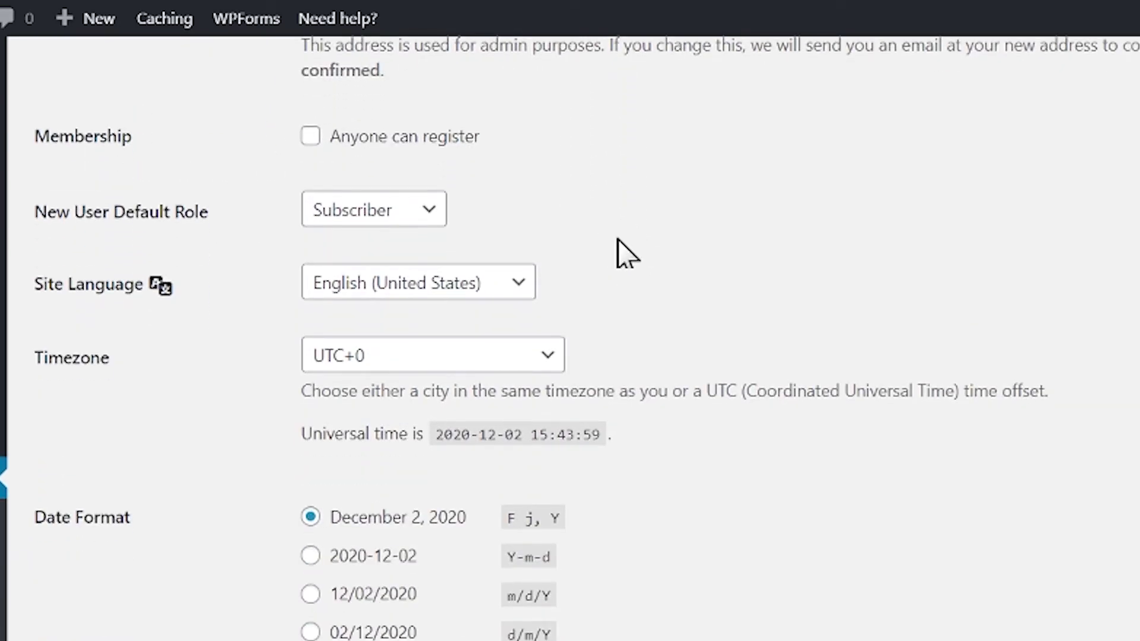
pyautogui.scroll(-6, 722, 279)
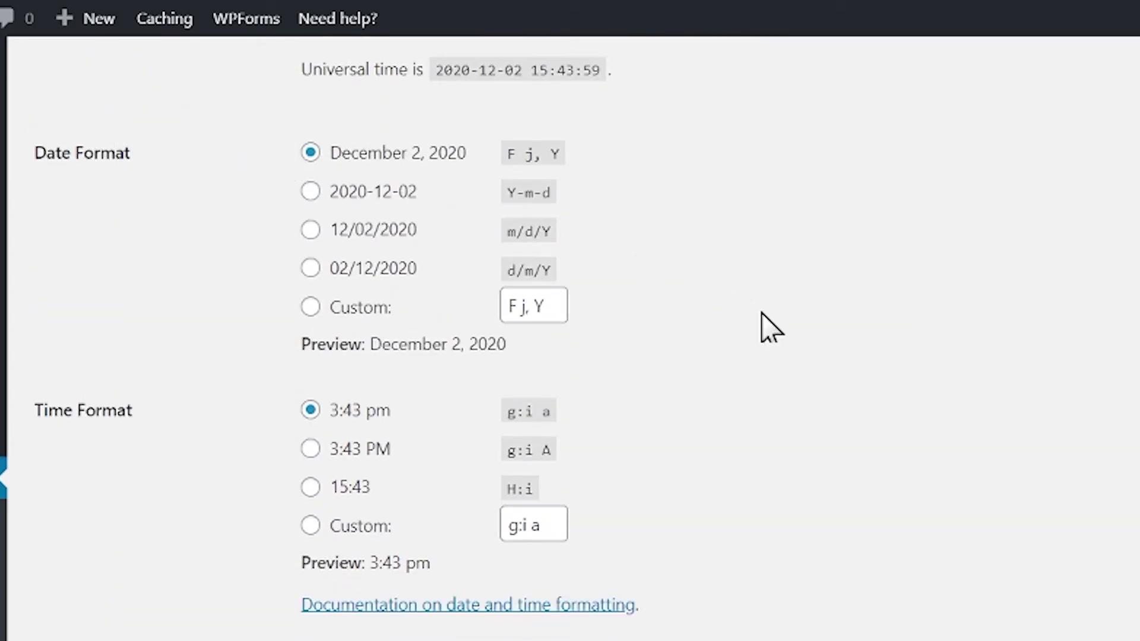
pyautogui.scroll(-2, 766, 330)
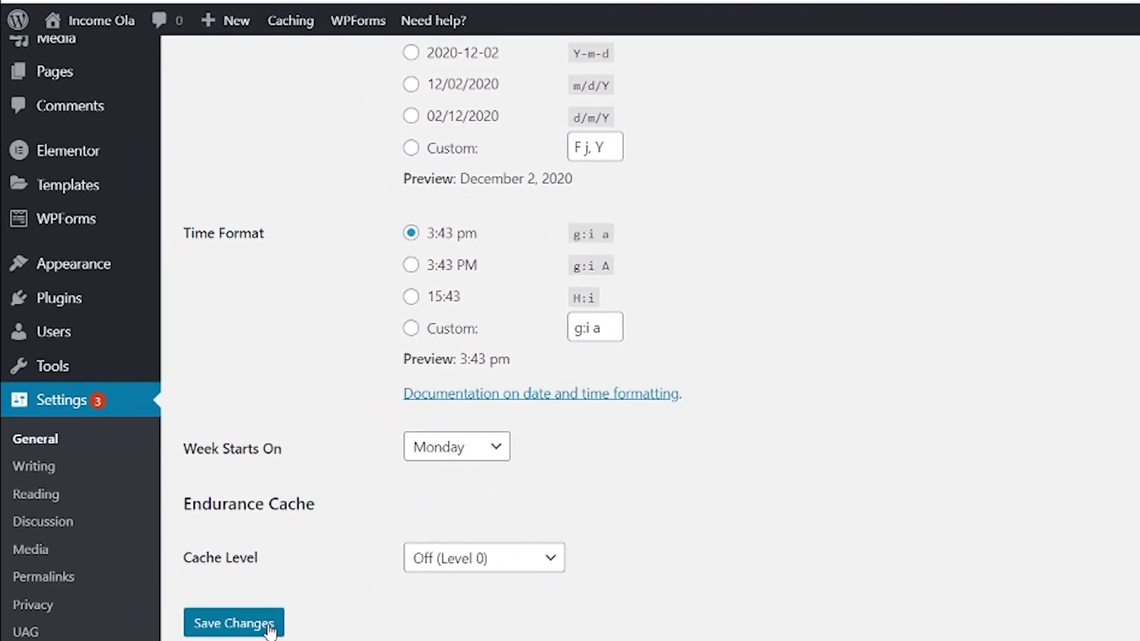
pyautogui.click(236, 633)
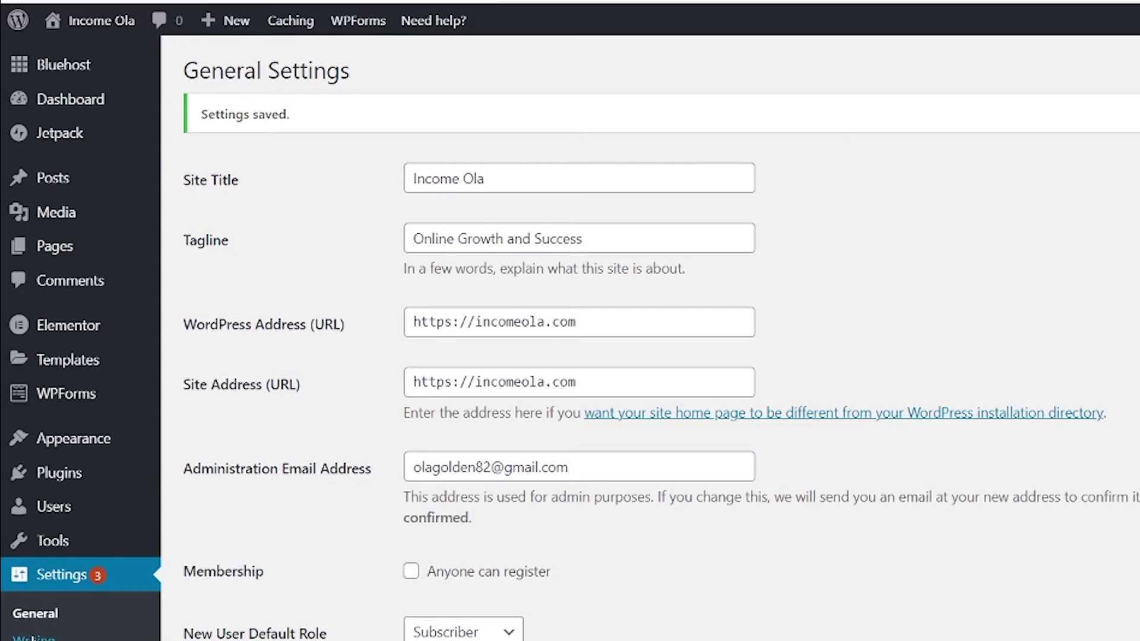
pyautogui.click(134, 634)
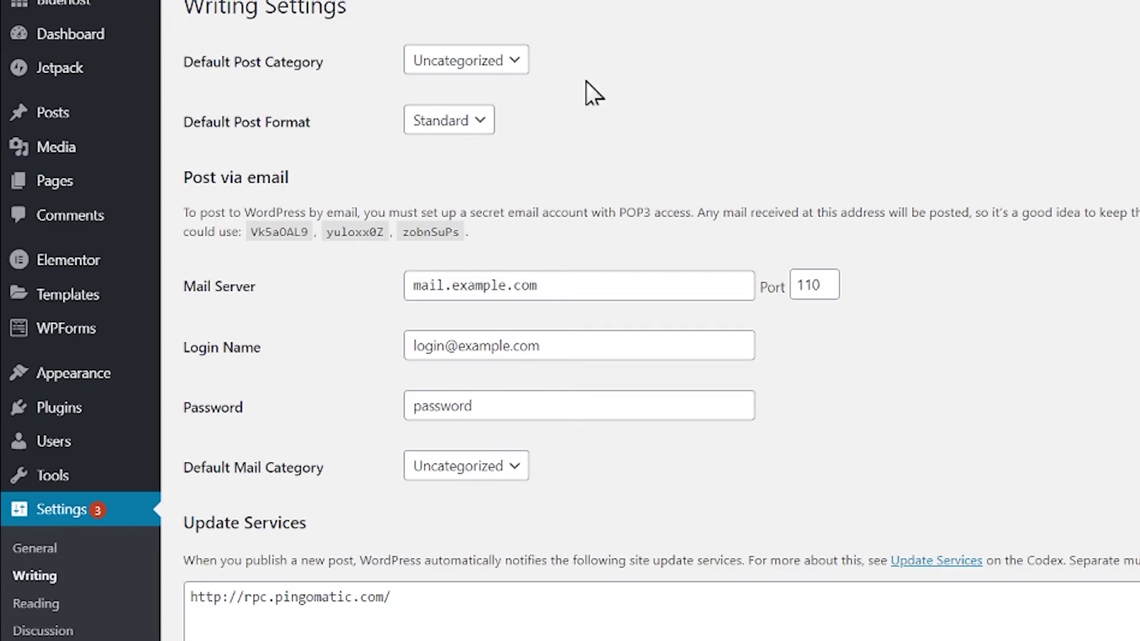
pyautogui.scroll(-3, 586, 94)
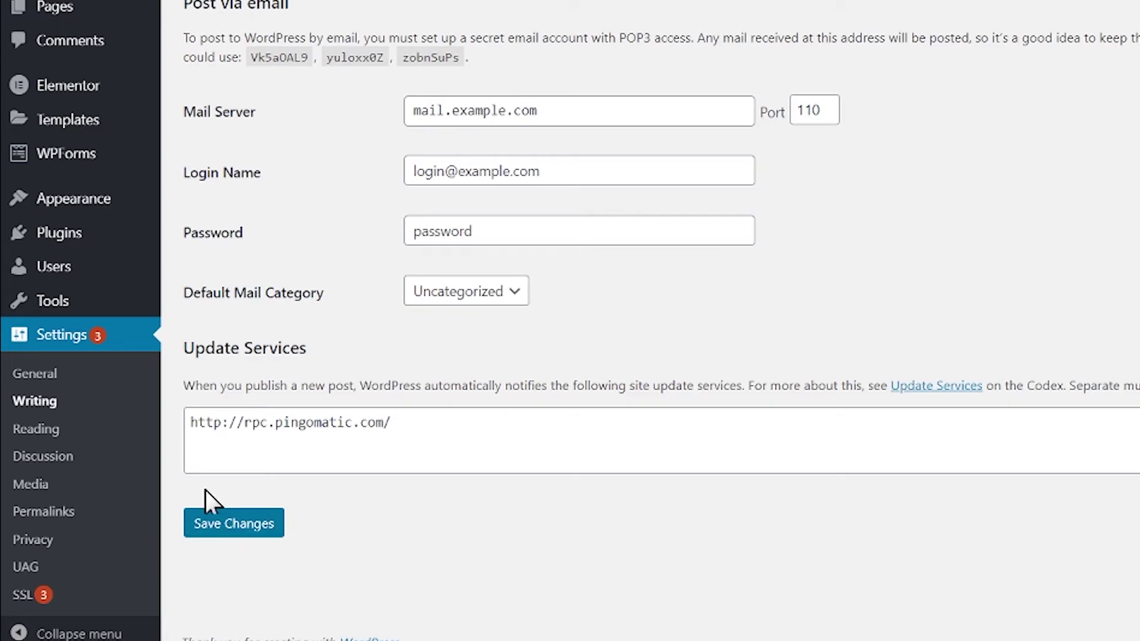
# Step: In Reading settings keep Home as homepage, make Blog the posts page, set 99 posts per page, and save
pyautogui.click(44, 430)
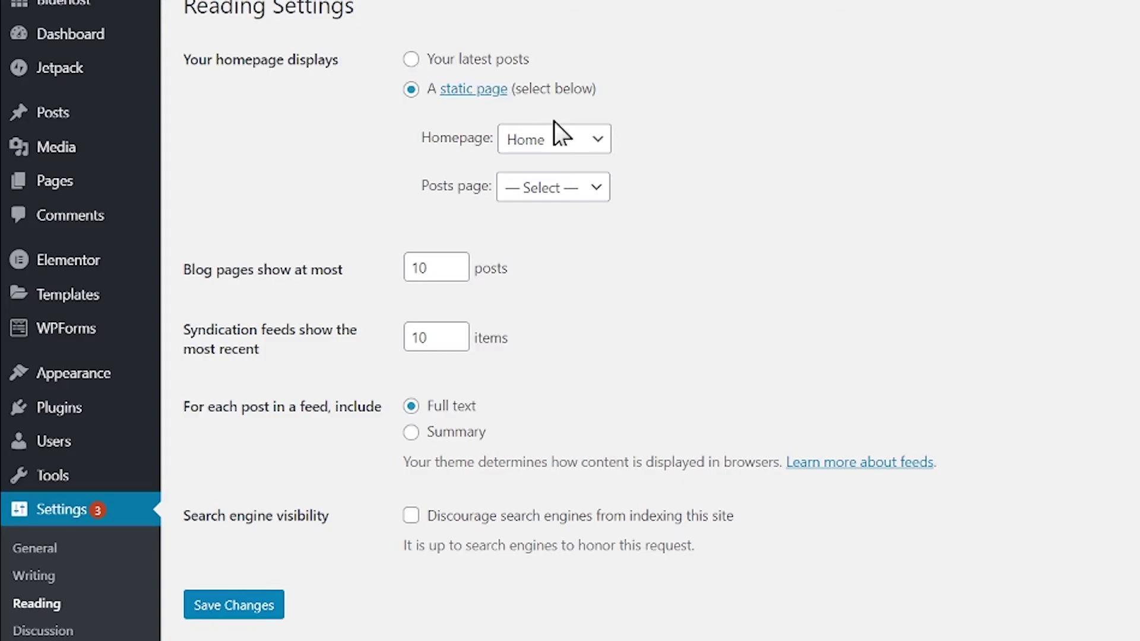
pyautogui.click(592, 146)
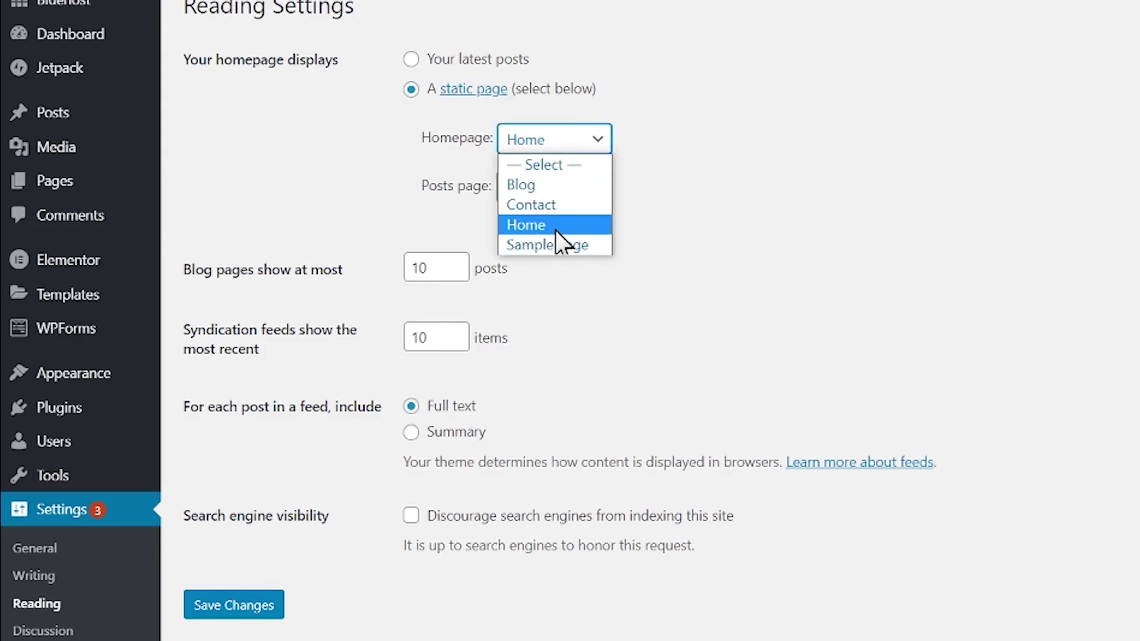
pyautogui.click(601, 143)
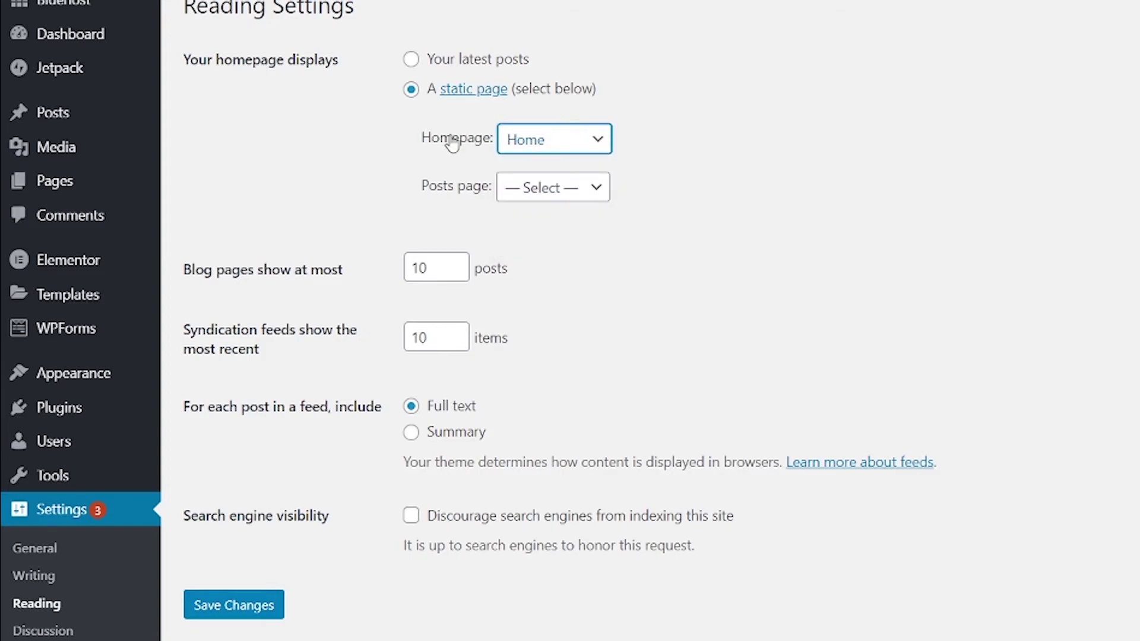
pyautogui.click(596, 189)
pyautogui.click(585, 237)
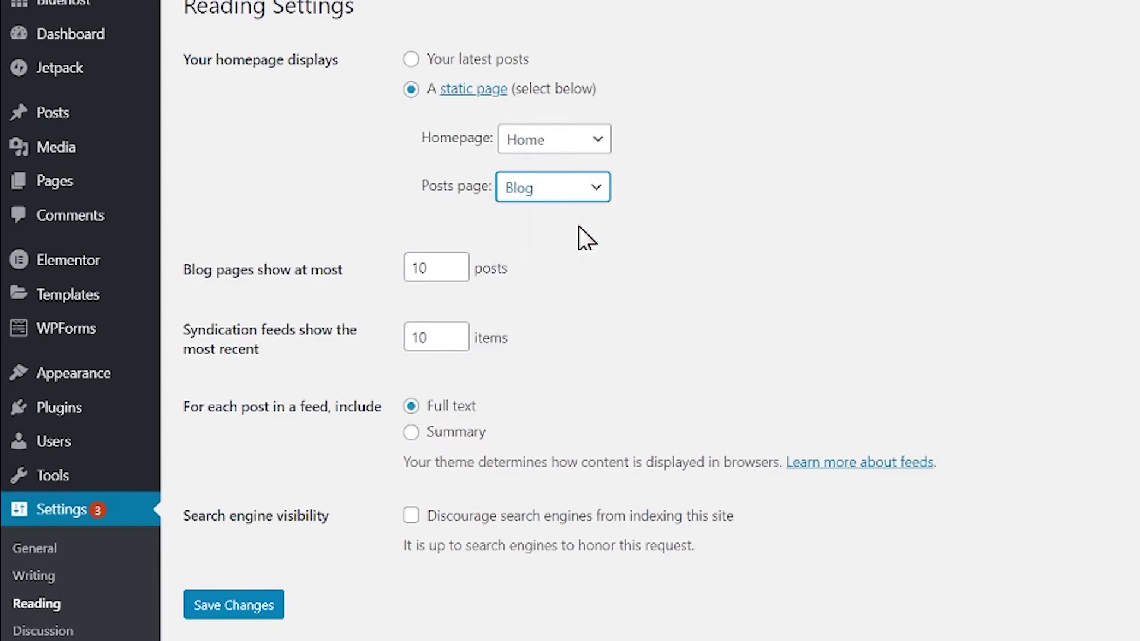
pyautogui.scroll(-3, 653, 208)
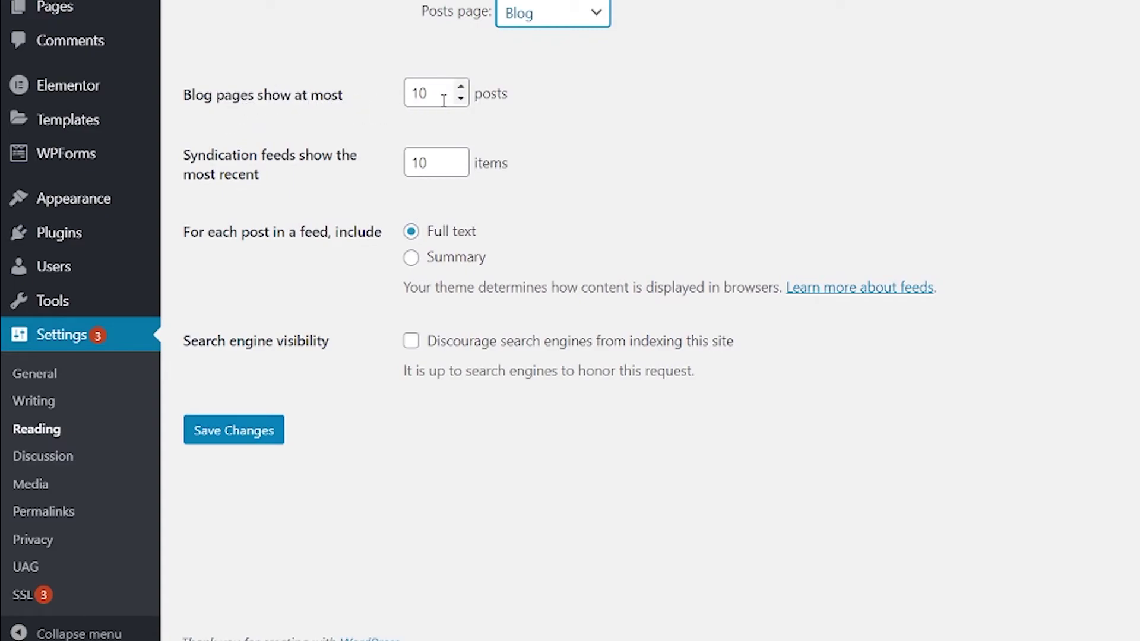
pyautogui.click(461, 88)
pyautogui.click(461, 88)
pyautogui.moveTo(445, 94); pyautogui.dragTo(369, 106)
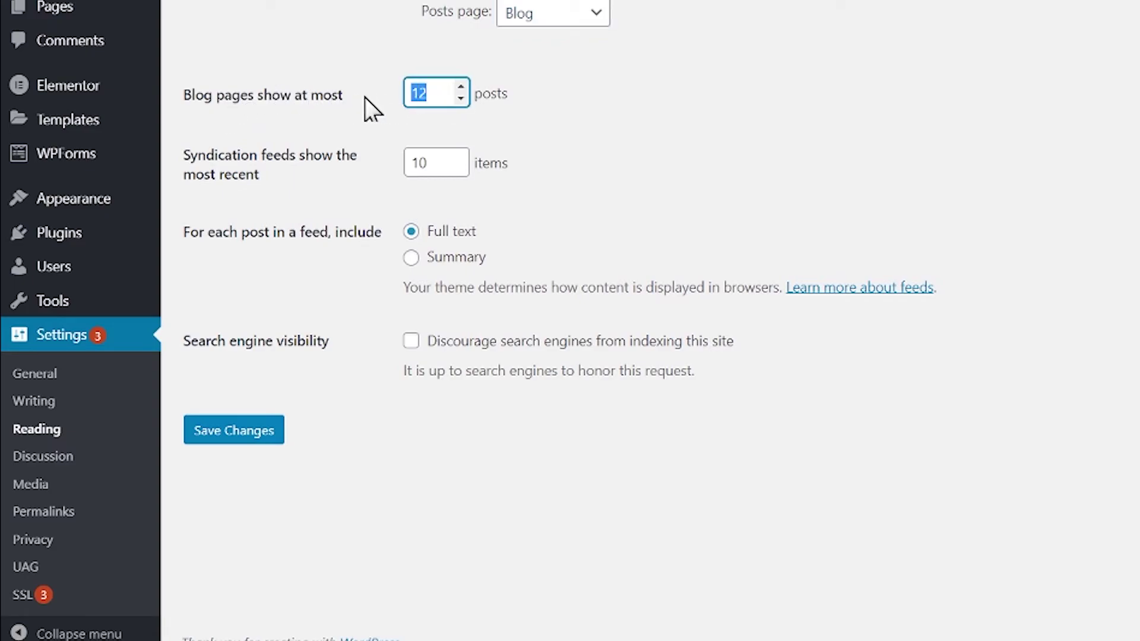
pyautogui.click(239, 438)
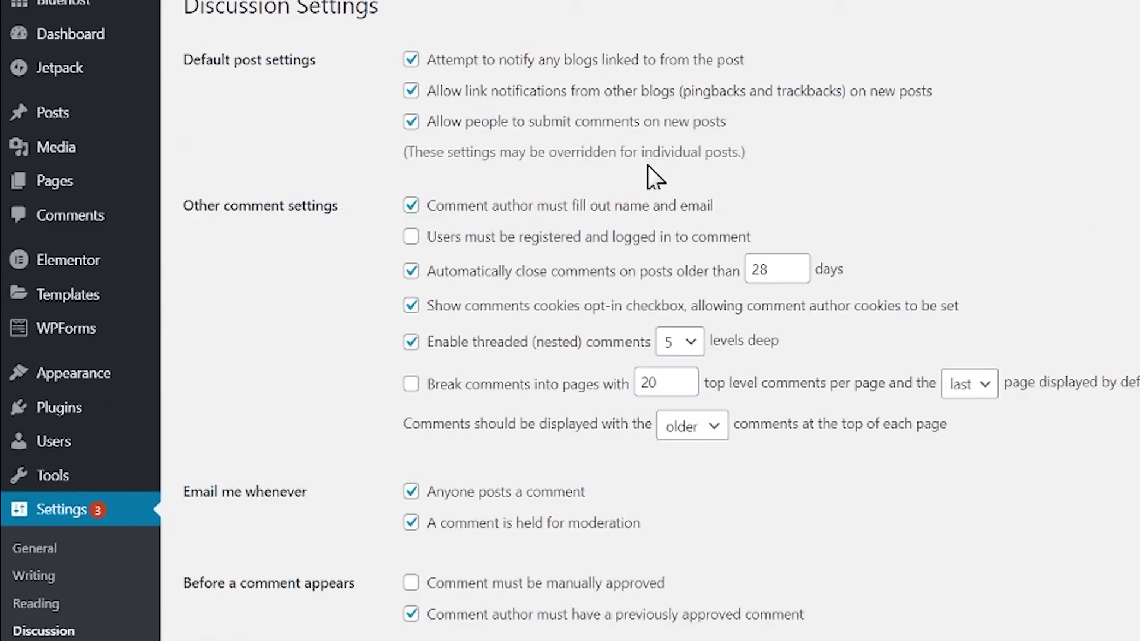
# Step: Hold comments with 1 or more links for moderation and save Discussion settings
pyautogui.scroll(-2, 464, 166)
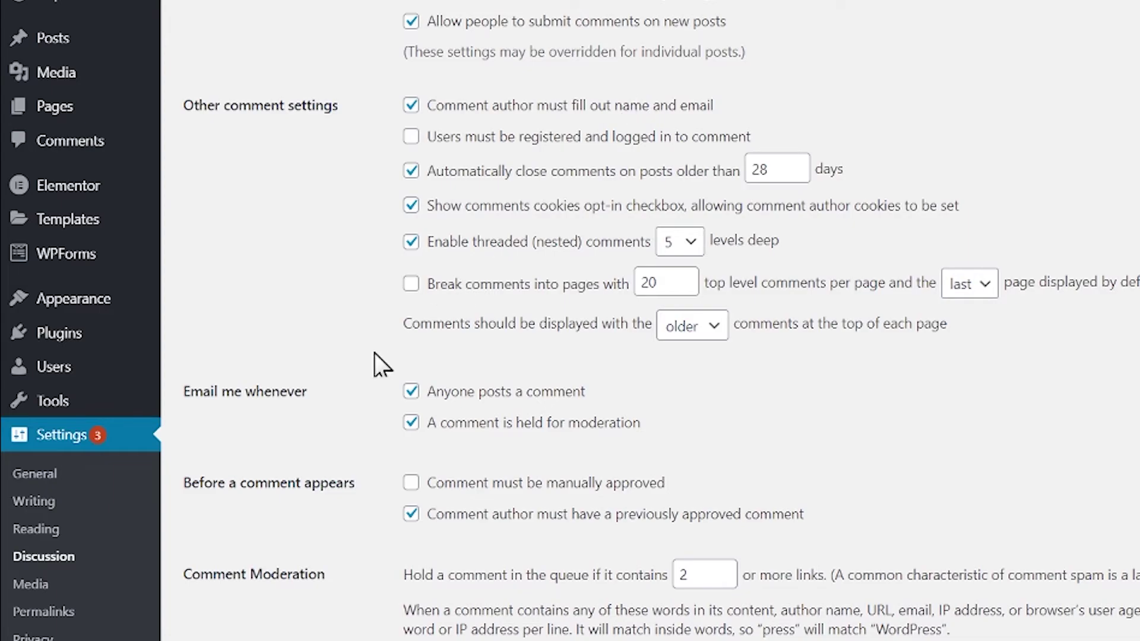
pyautogui.scroll(-7, 359, 369)
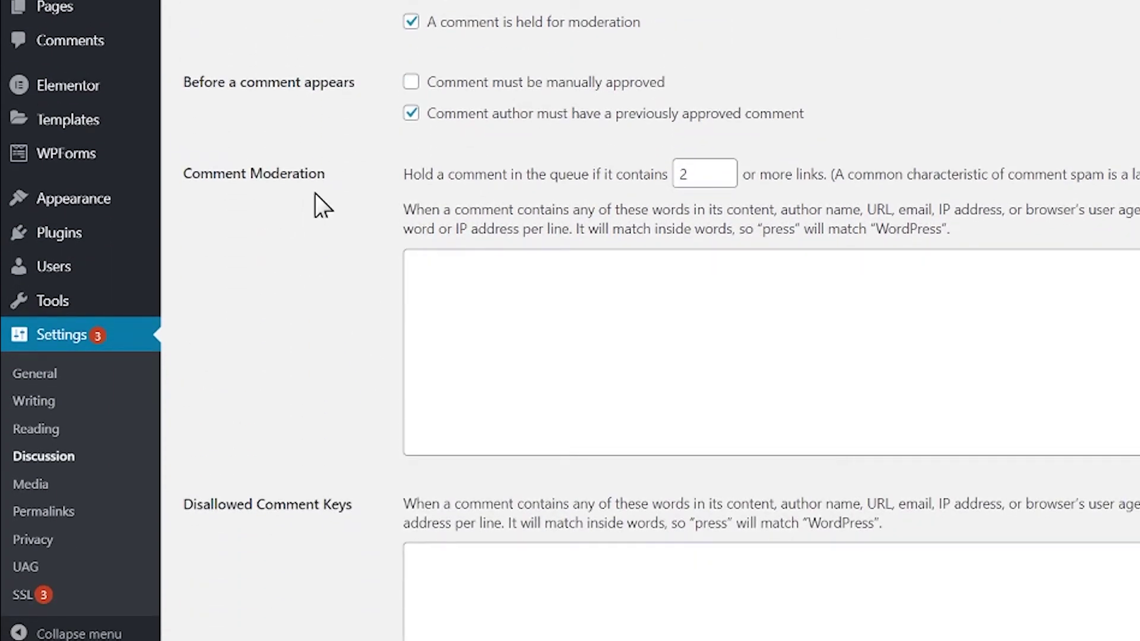
pyautogui.click(415, 178)
pyautogui.click(731, 179)
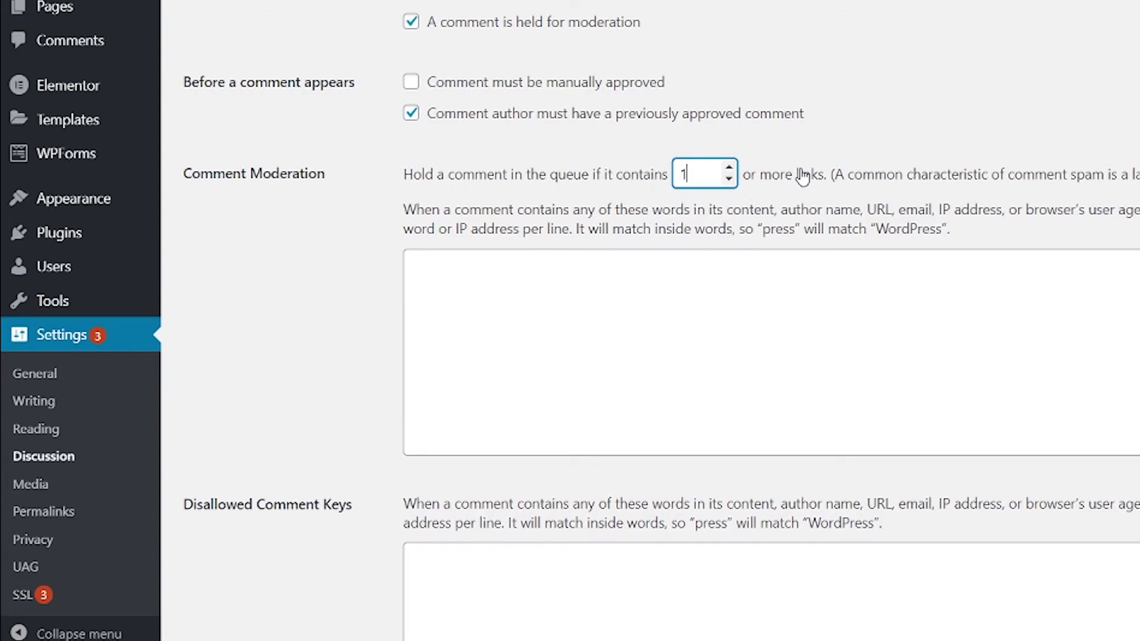
pyautogui.click(440, 277)
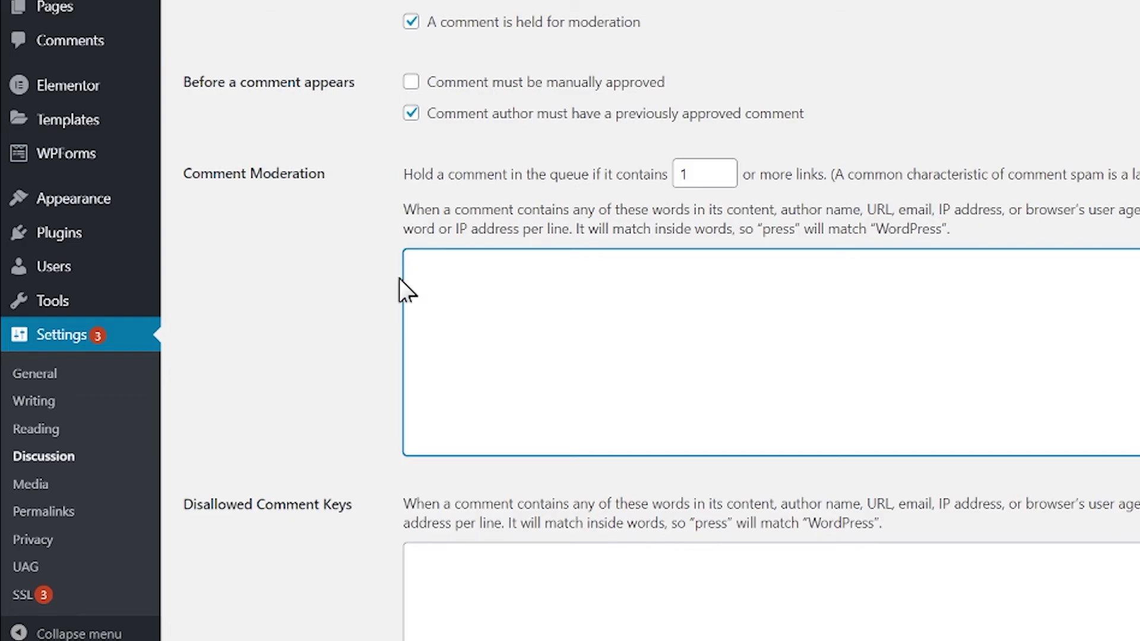
pyautogui.scroll(-7, 603, 342)
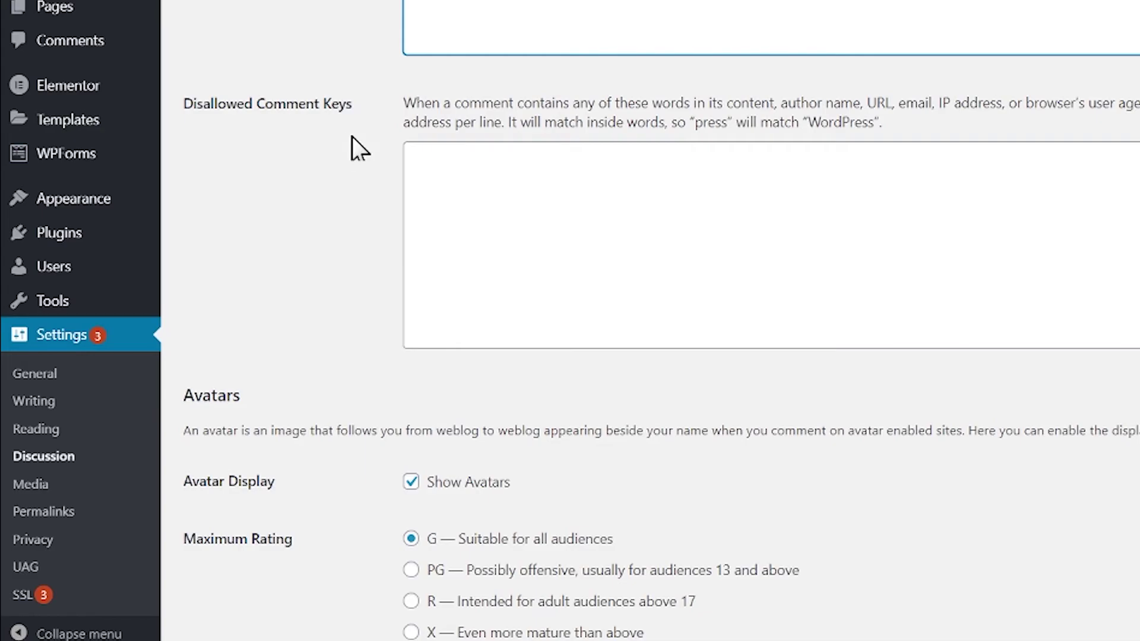
pyautogui.scroll(-5, 793, 339)
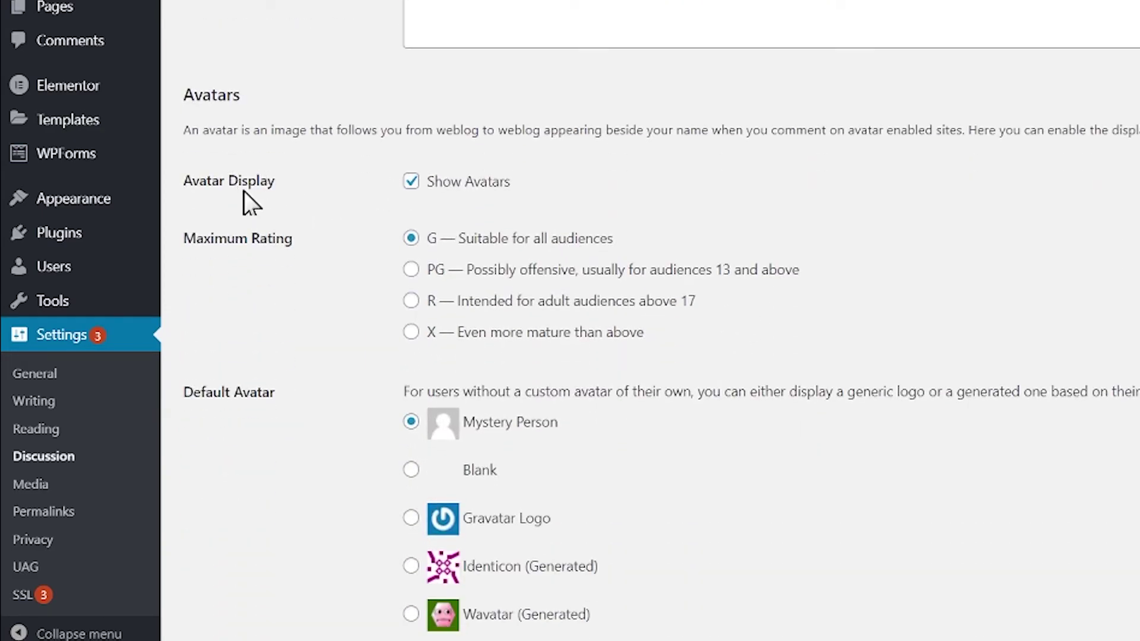
pyautogui.scroll(-3, 823, 337)
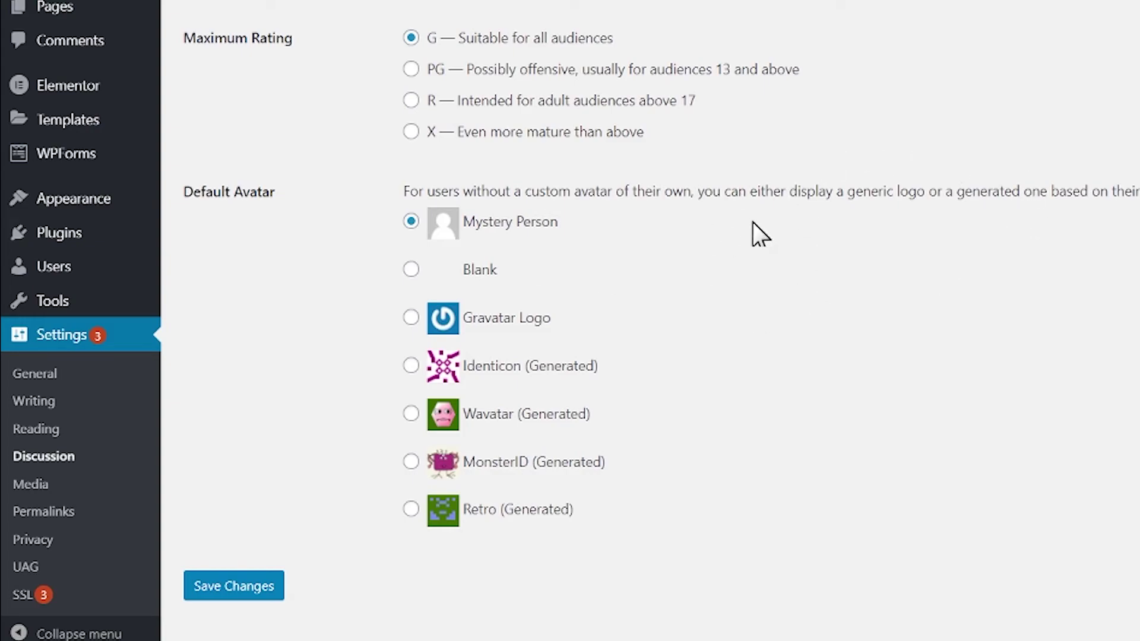
pyautogui.click(250, 591)
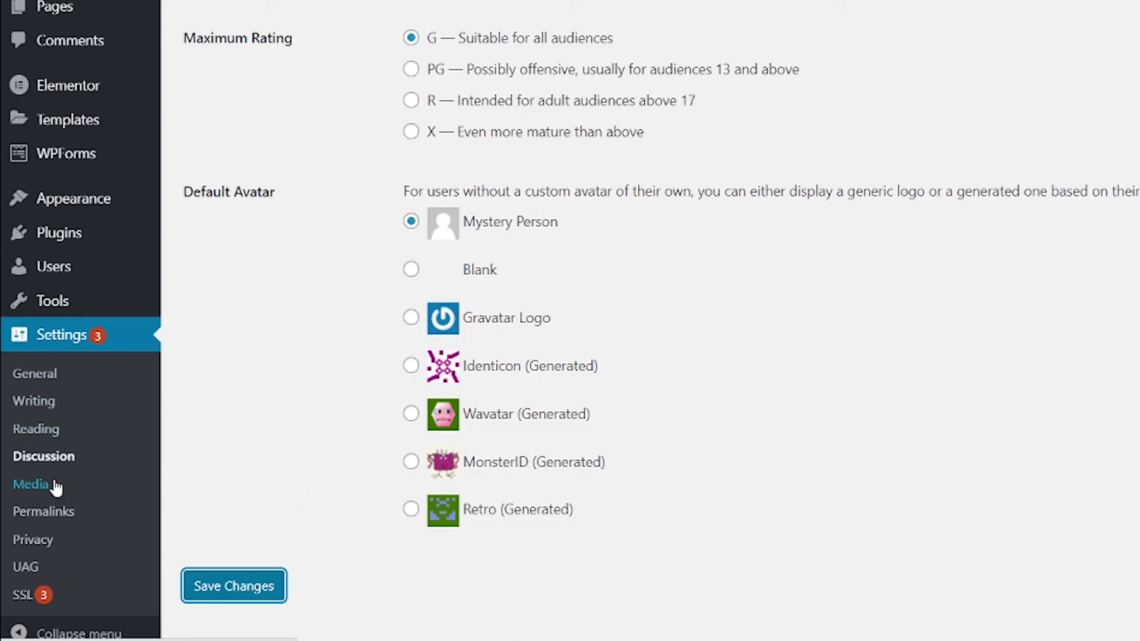
# Step: Visit the live site's front page from the site name menu
pyautogui.scroll(-5, 133, 487)
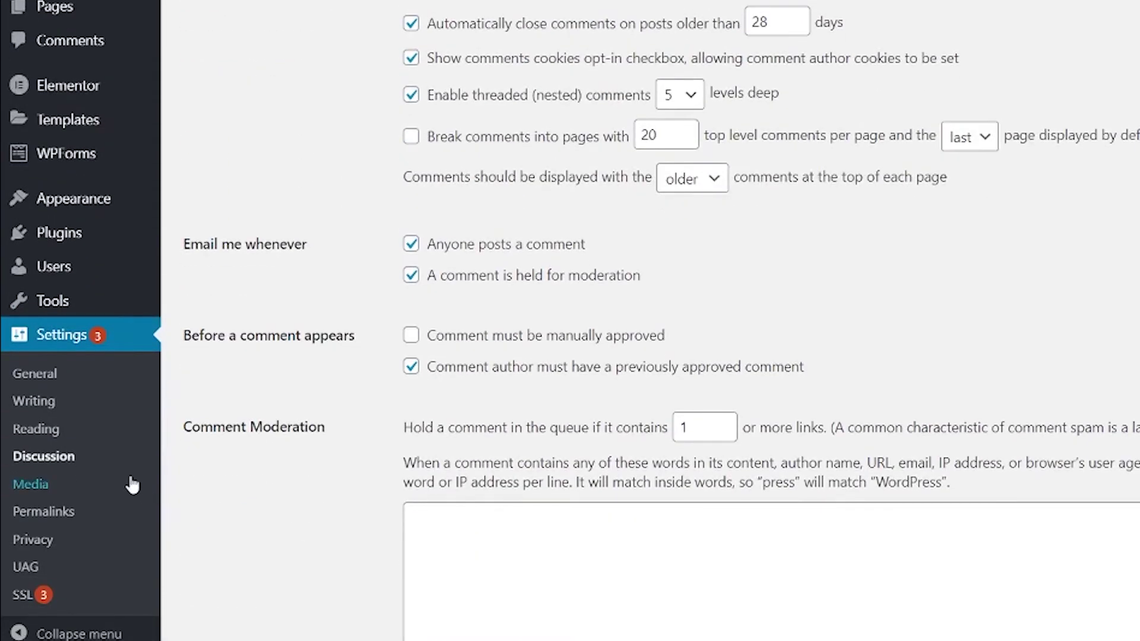
pyautogui.click(54, 515)
pyautogui.scroll(5, 54, 515)
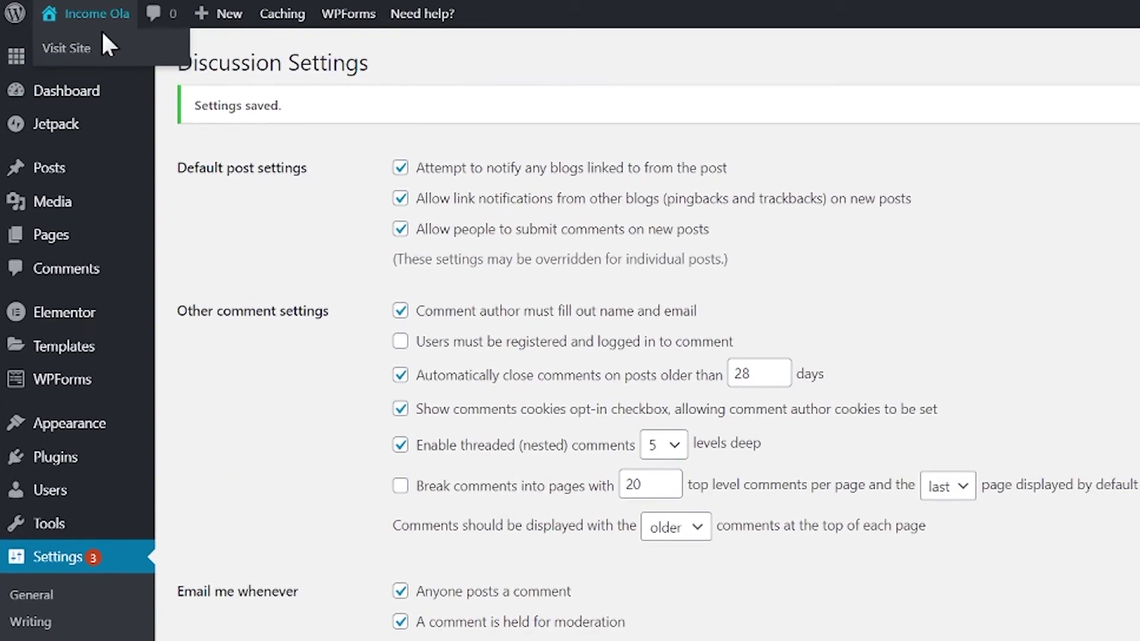
pyautogui.click(95, 52)
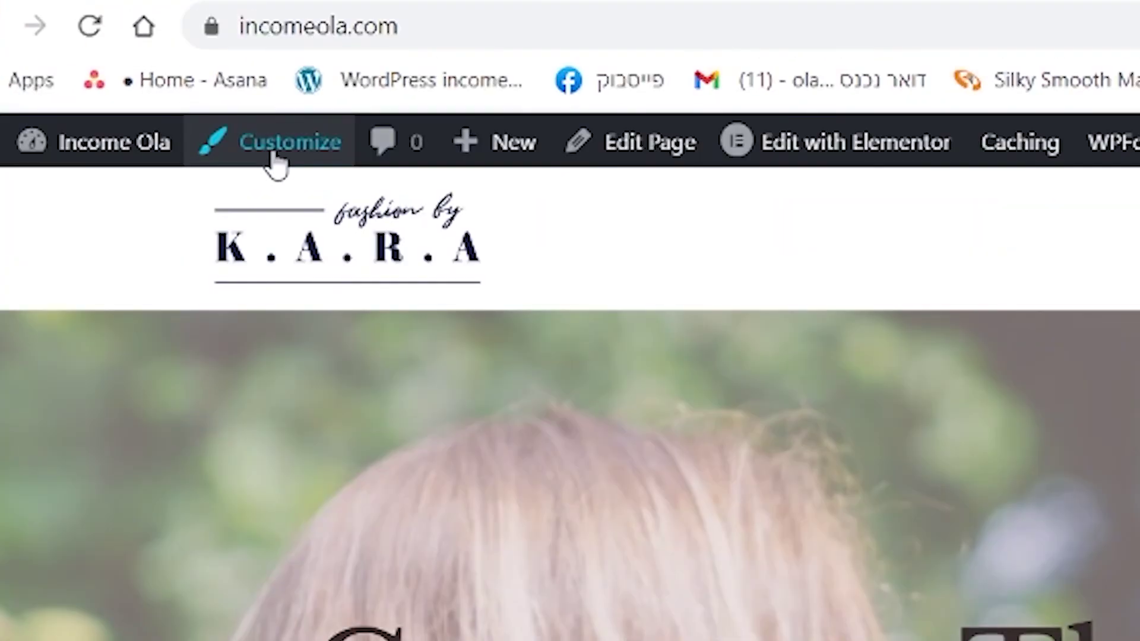
# Step: Open the Astra Customizer, browse the Global options, then move to the Header section
pyautogui.click(274, 152)
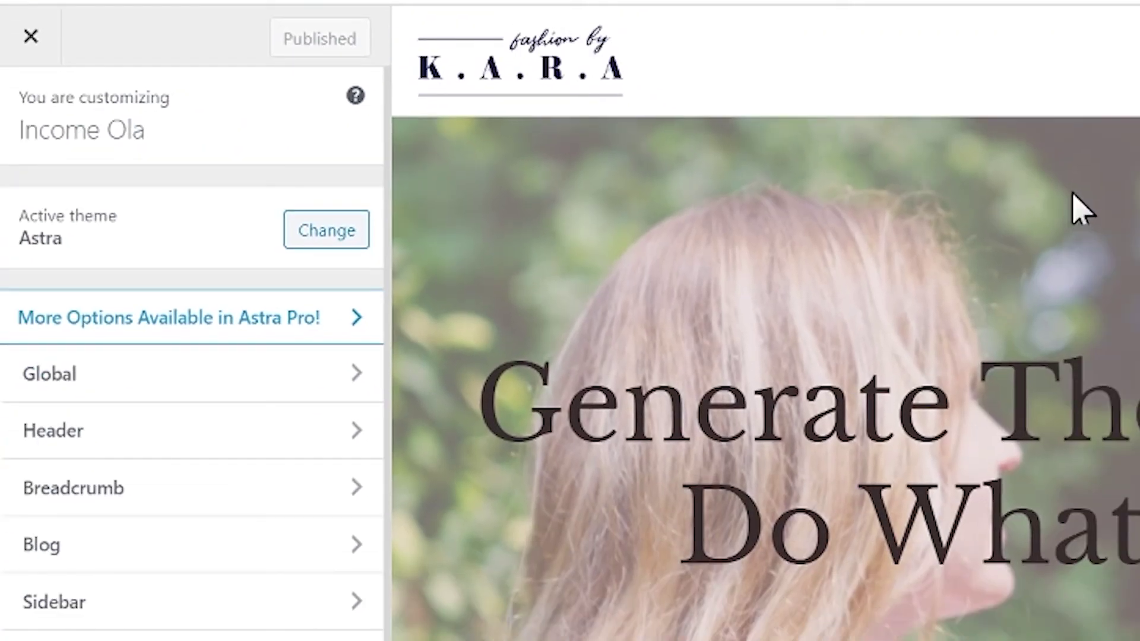
pyautogui.moveTo(548, 76)
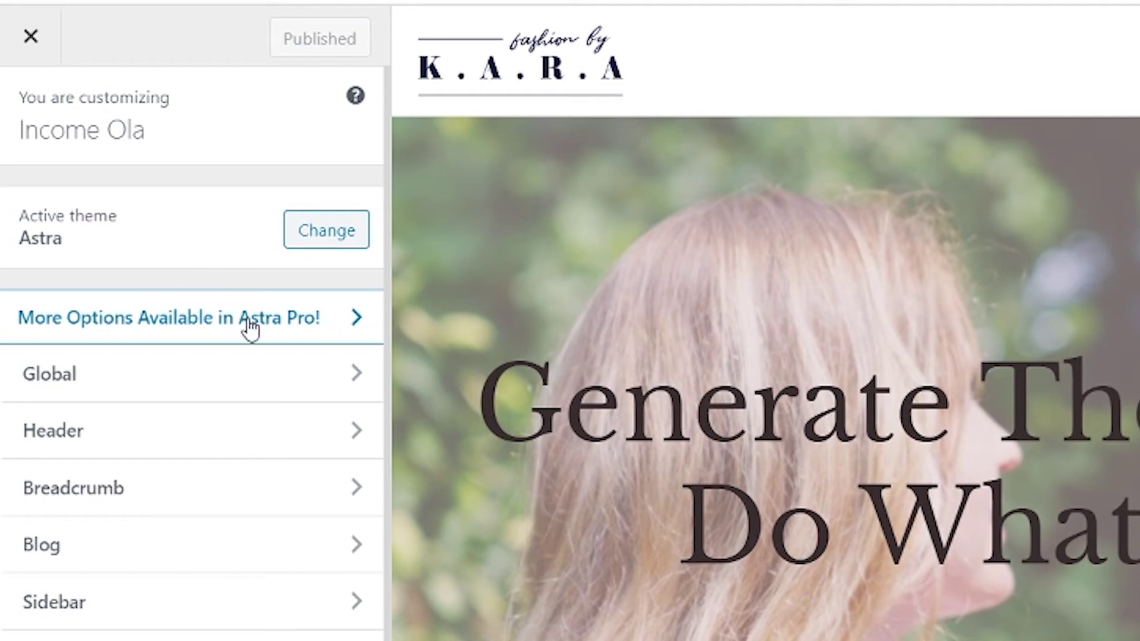
pyautogui.scroll(-1, 247, 330)
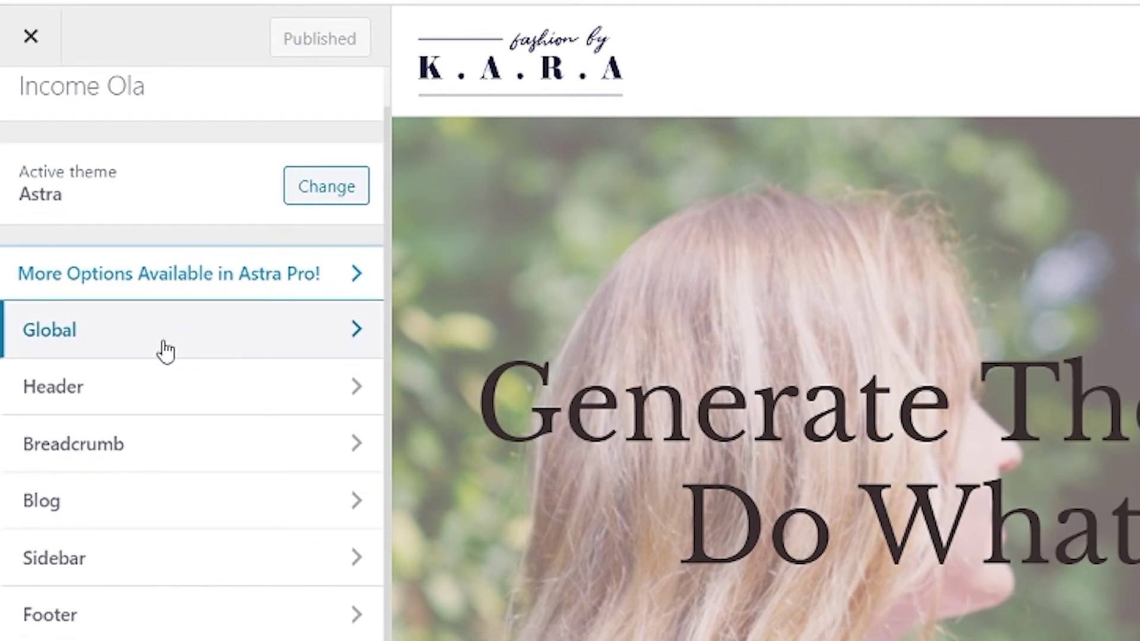
pyautogui.click(353, 335)
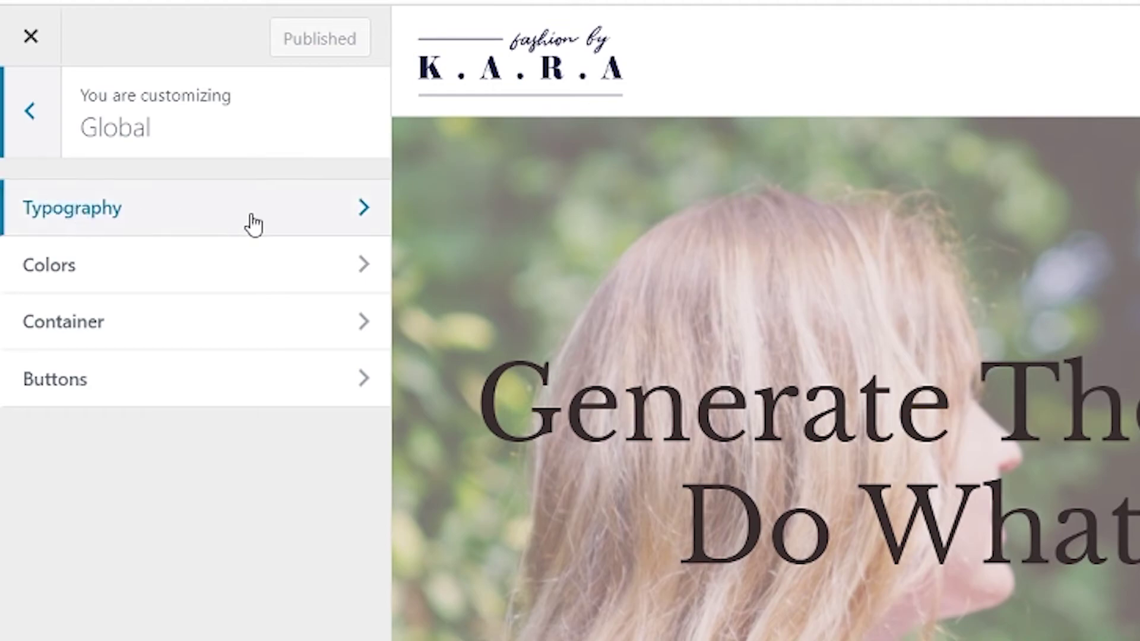
pyautogui.click(27, 111)
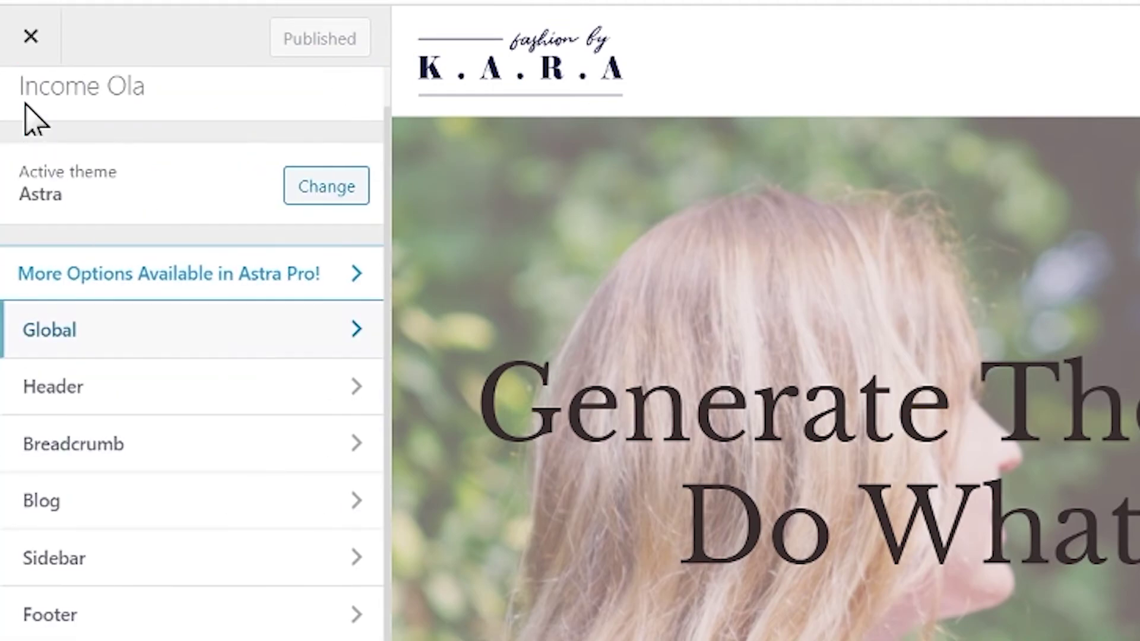
pyautogui.click(361, 389)
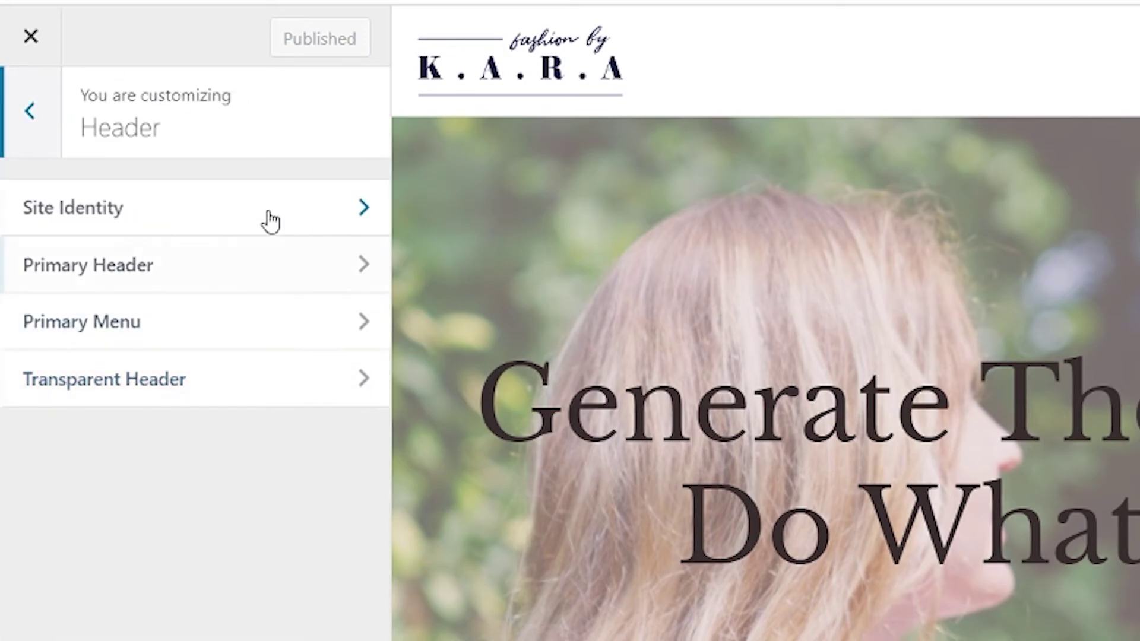
# Step: In Site Identity, replace the K.A.R.A logo by browsing the computer for an upload file
pyautogui.click(363, 210)
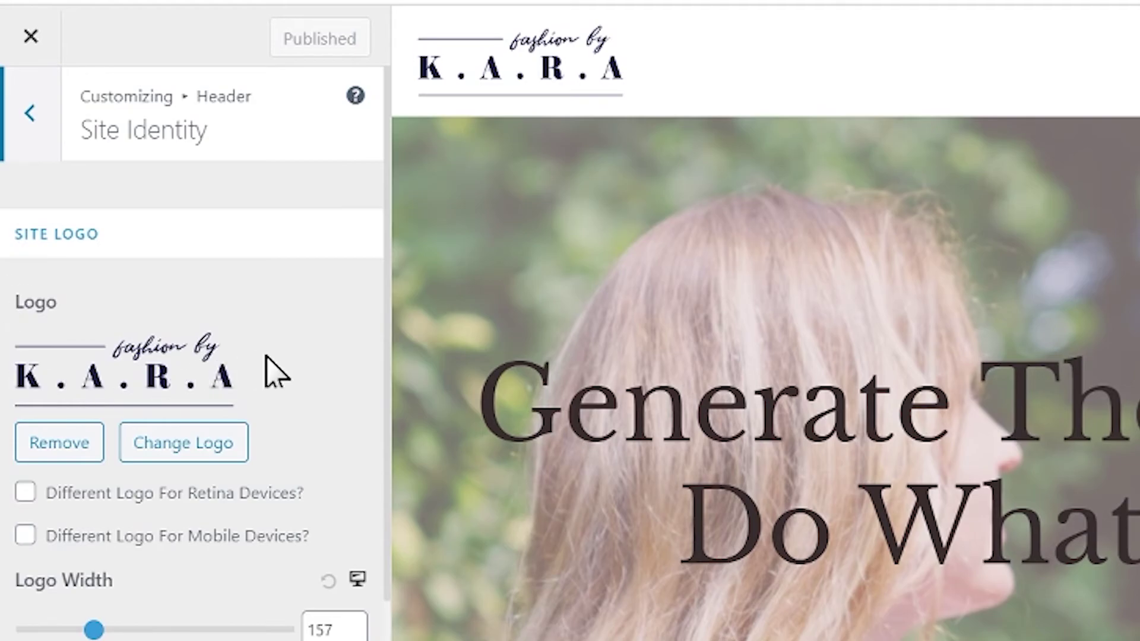
pyautogui.click(170, 453)
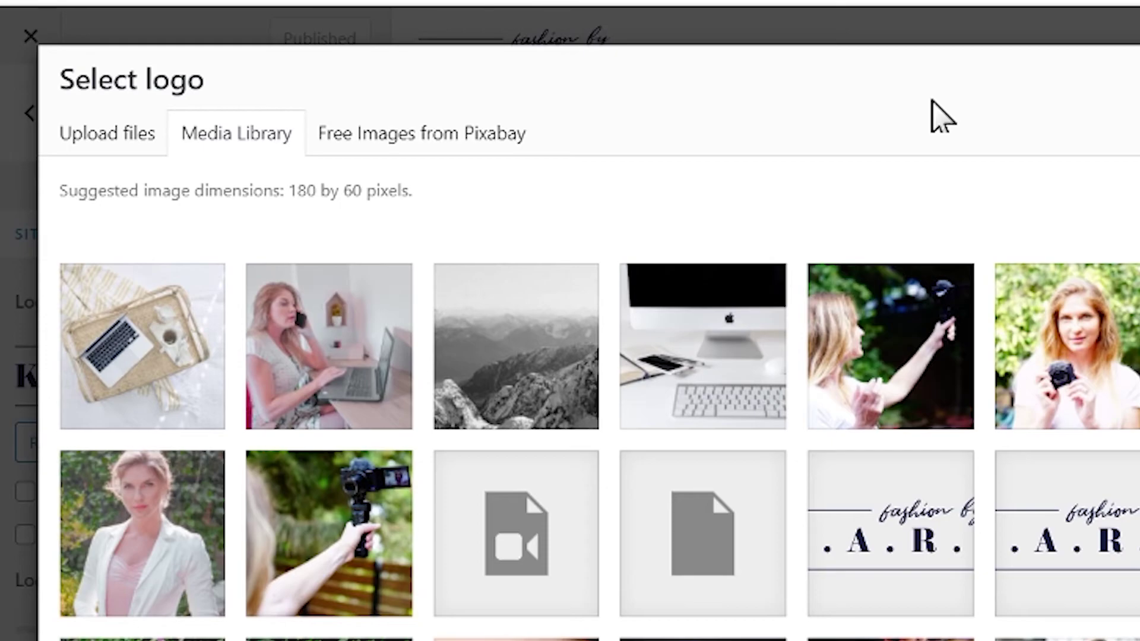
pyautogui.click(108, 134)
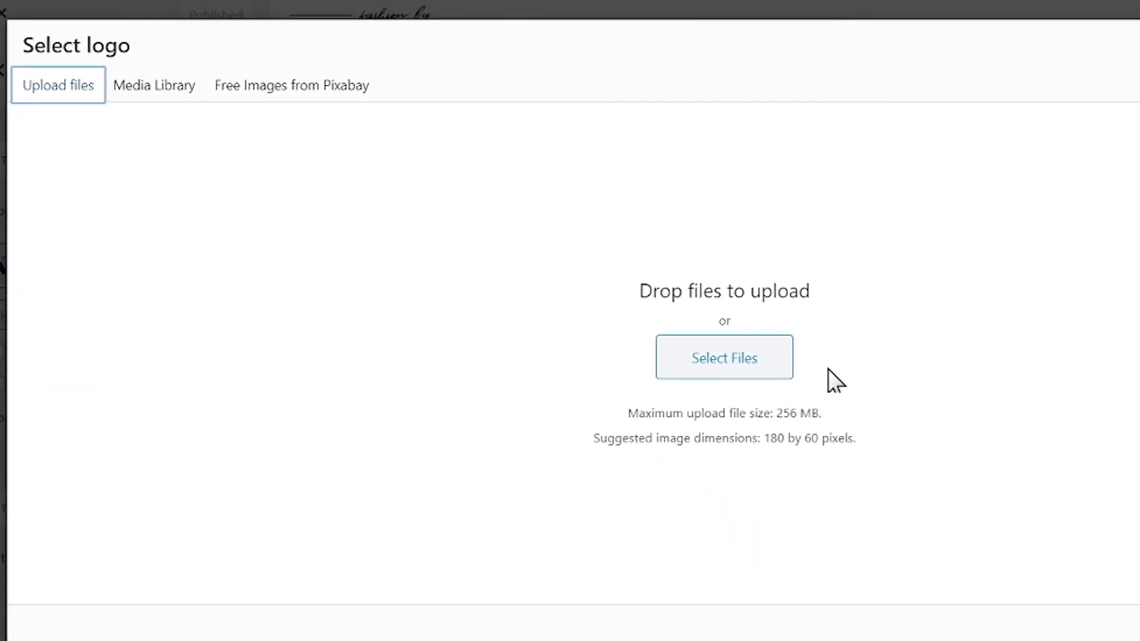
pyautogui.click(738, 373)
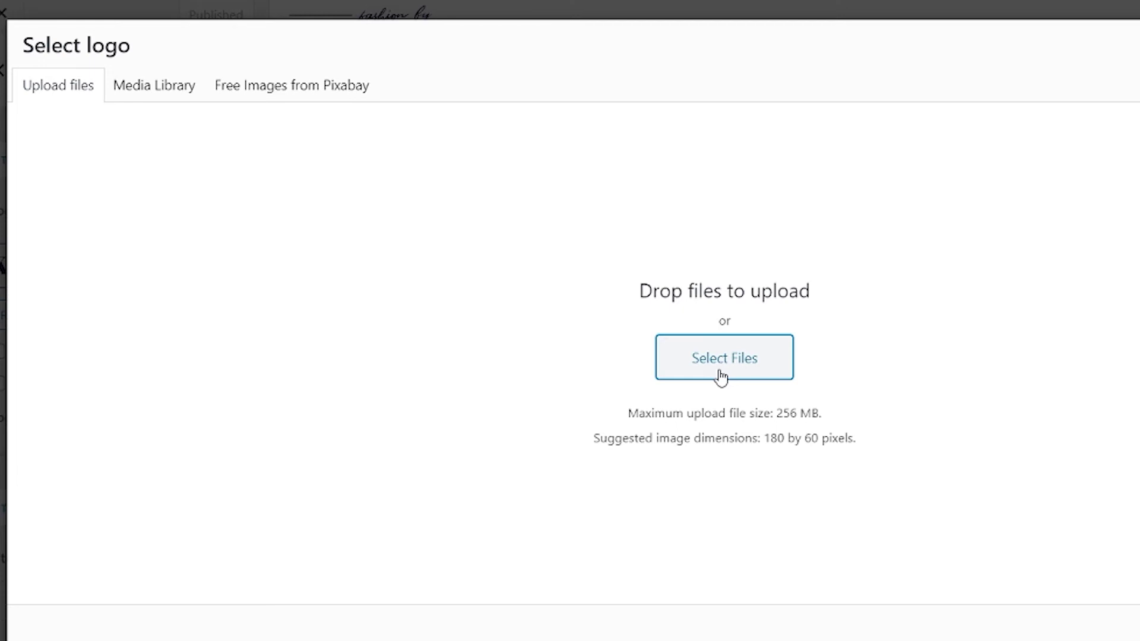
pyautogui.click(748, 373)
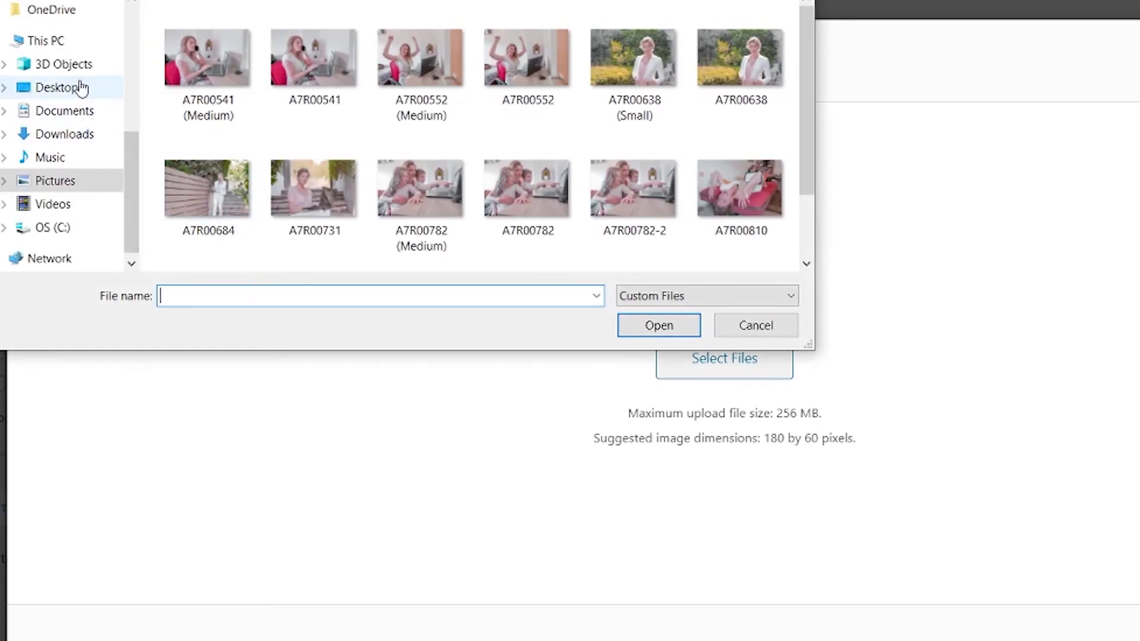